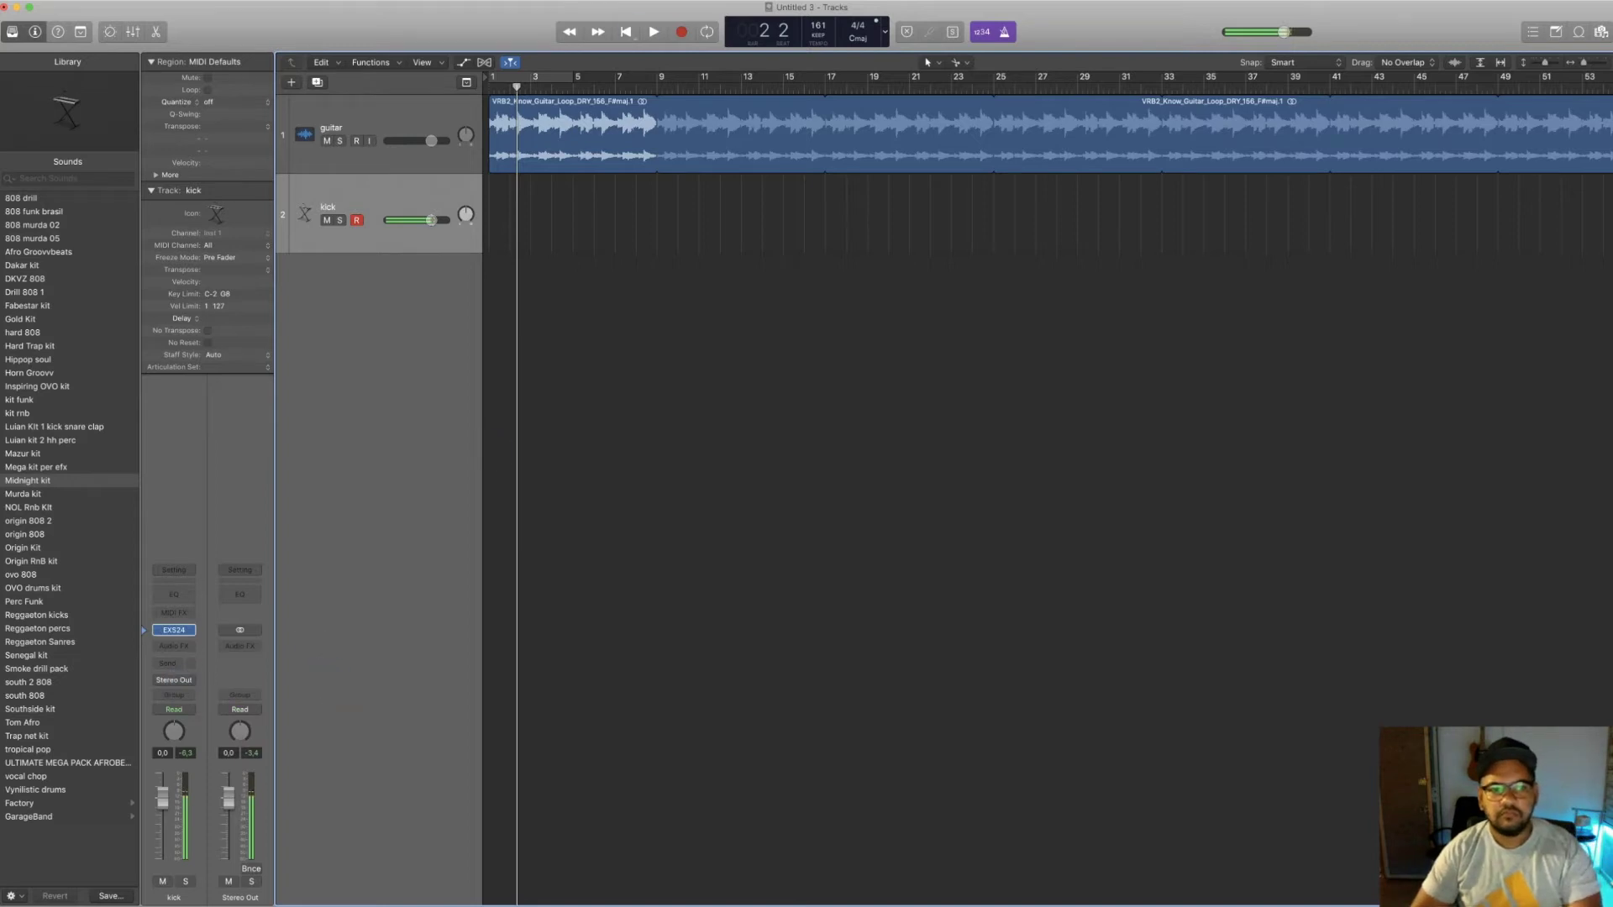
{"action": "left_click", "coordinate": [657, 87]}
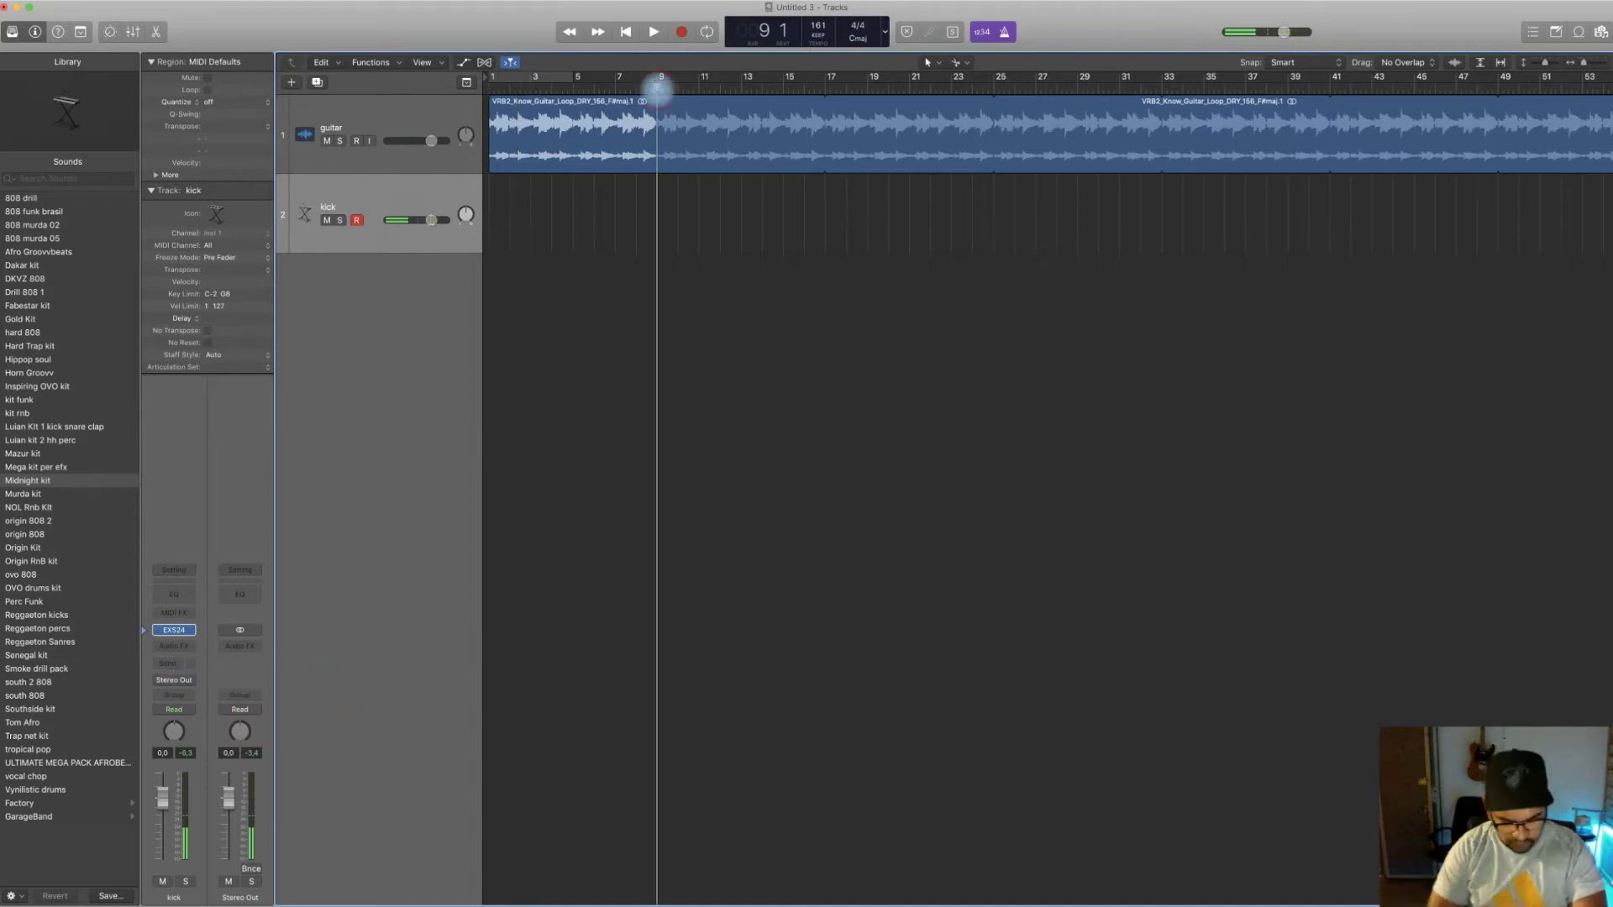
{"action": "key", "text": "space"}
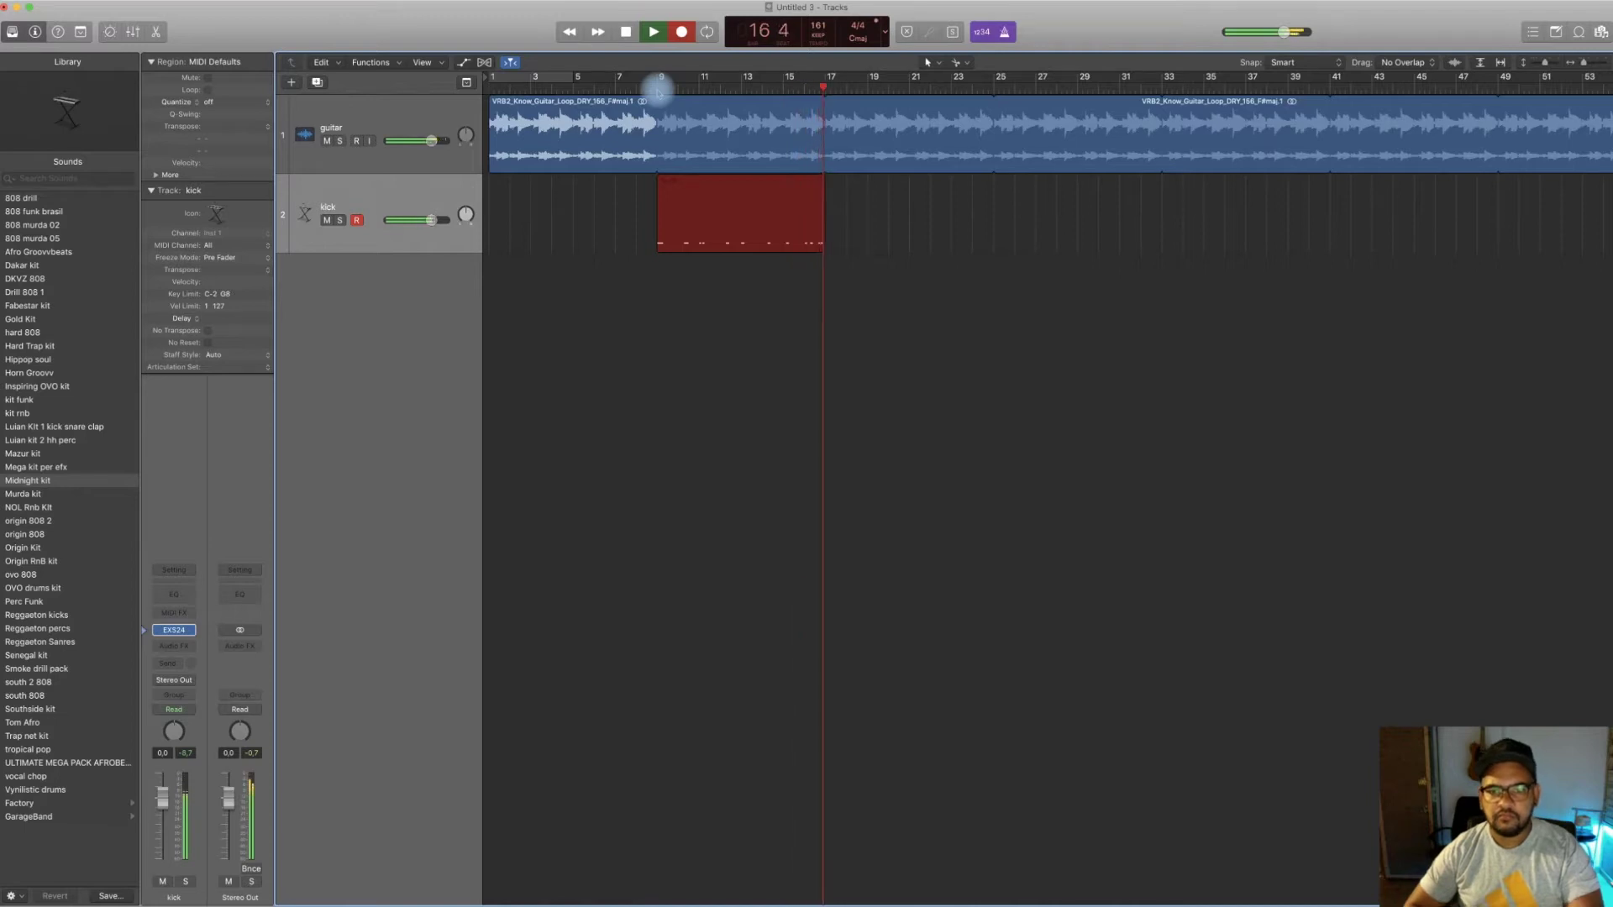
{"action": "key", "text": "space"}
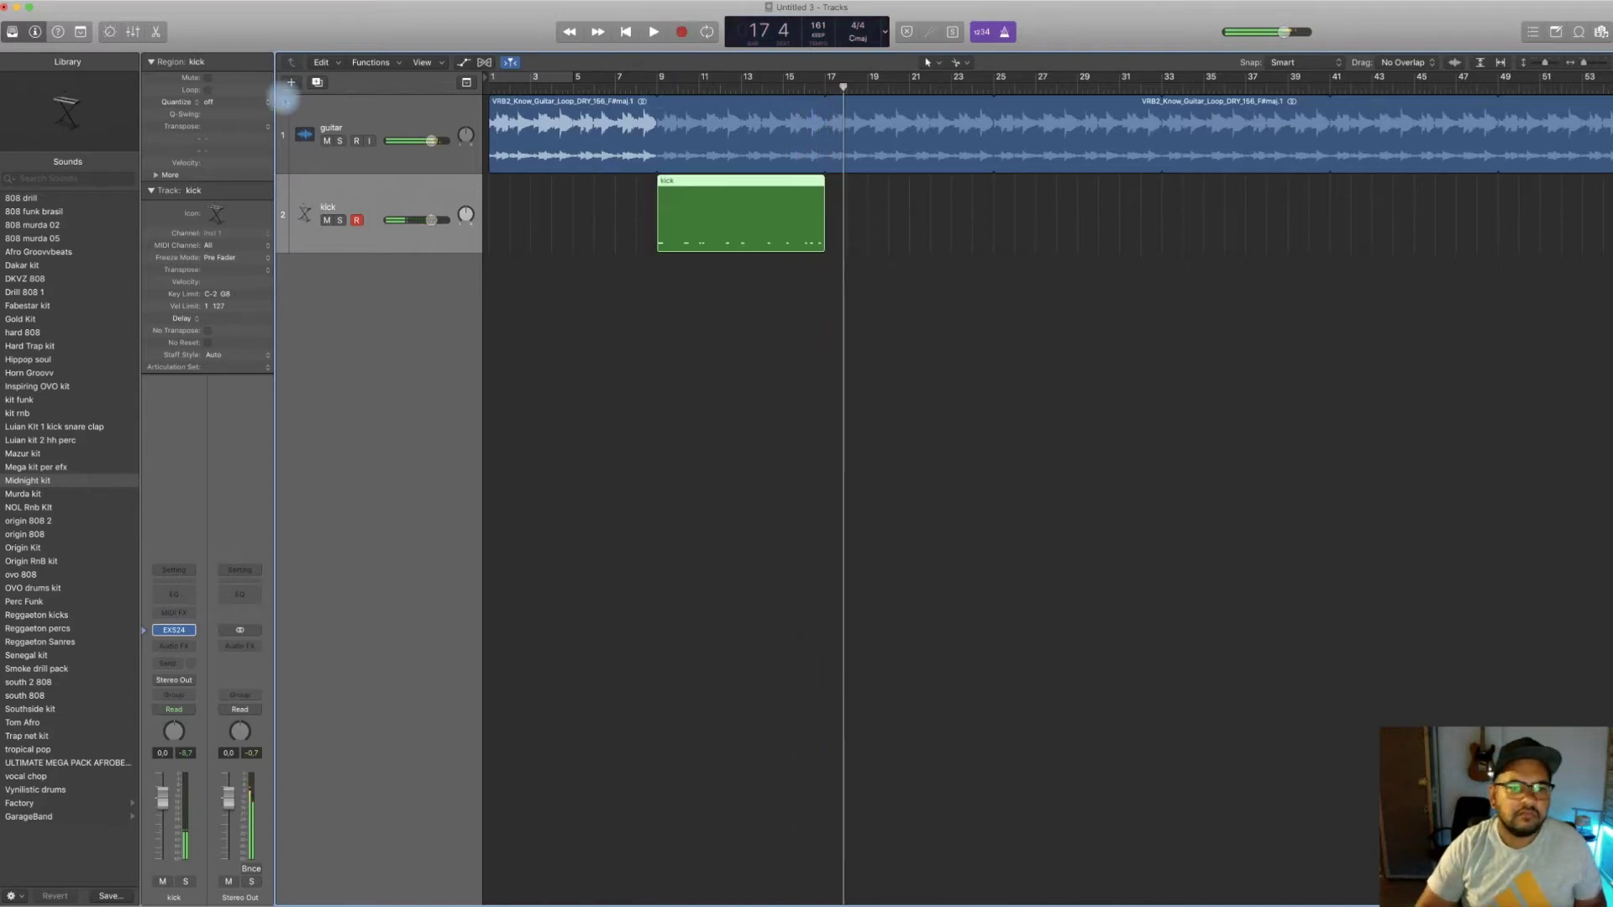
{"action": "left_click", "coordinate": [214, 101]}
{"action": "left_click", "coordinate": [220, 160]}
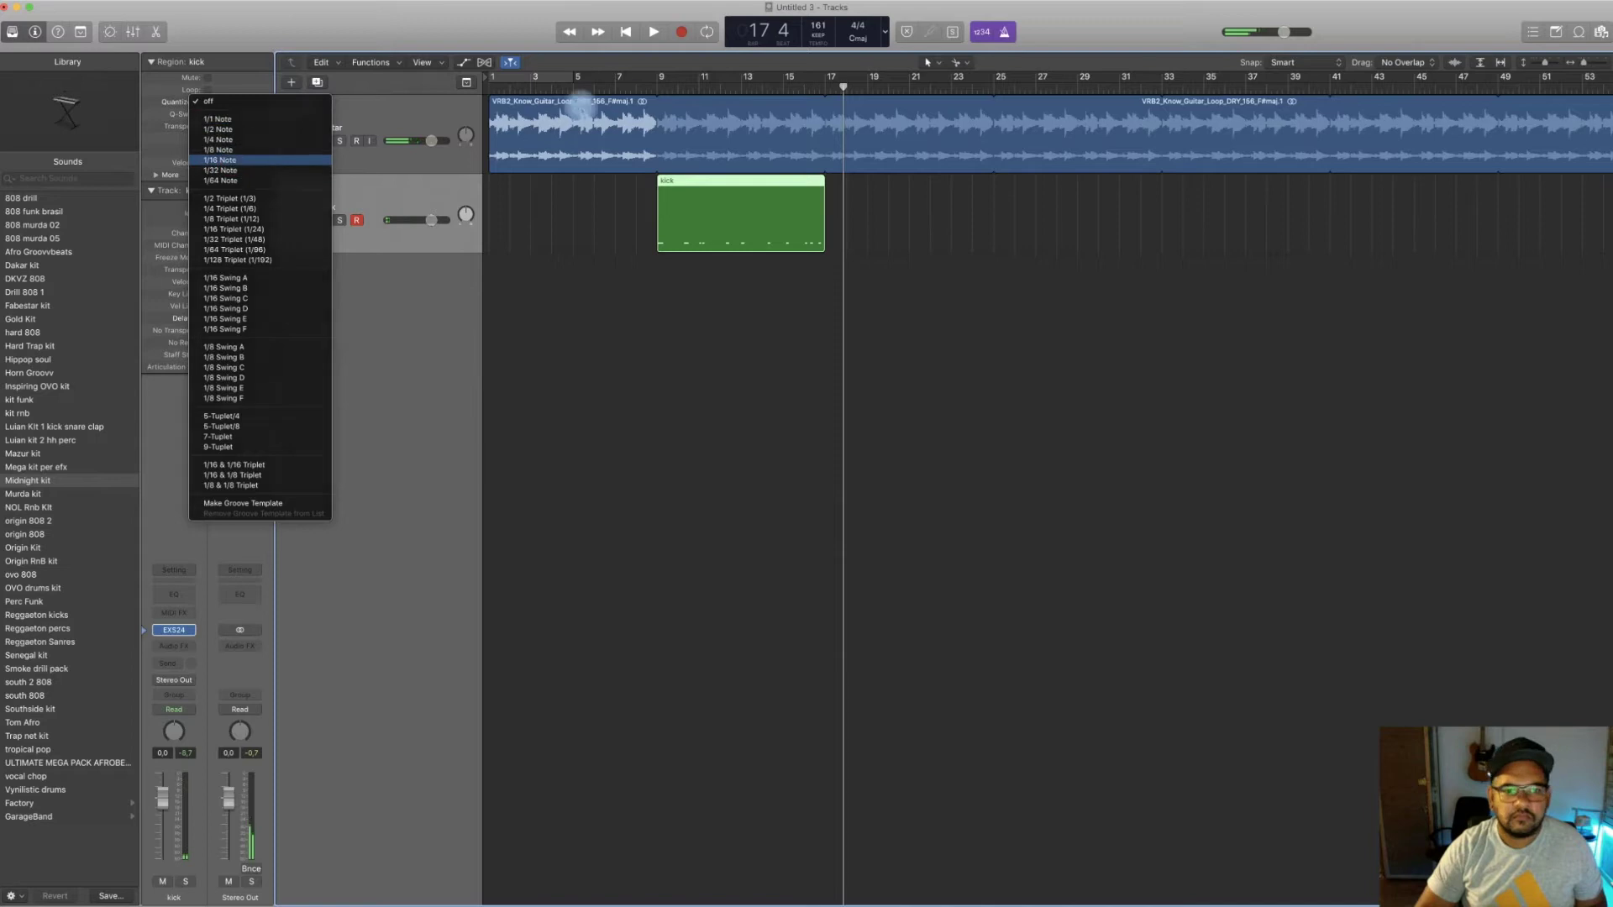
{"action": "left_click", "coordinate": [657, 87]}
{"action": "key", "text": "space"}
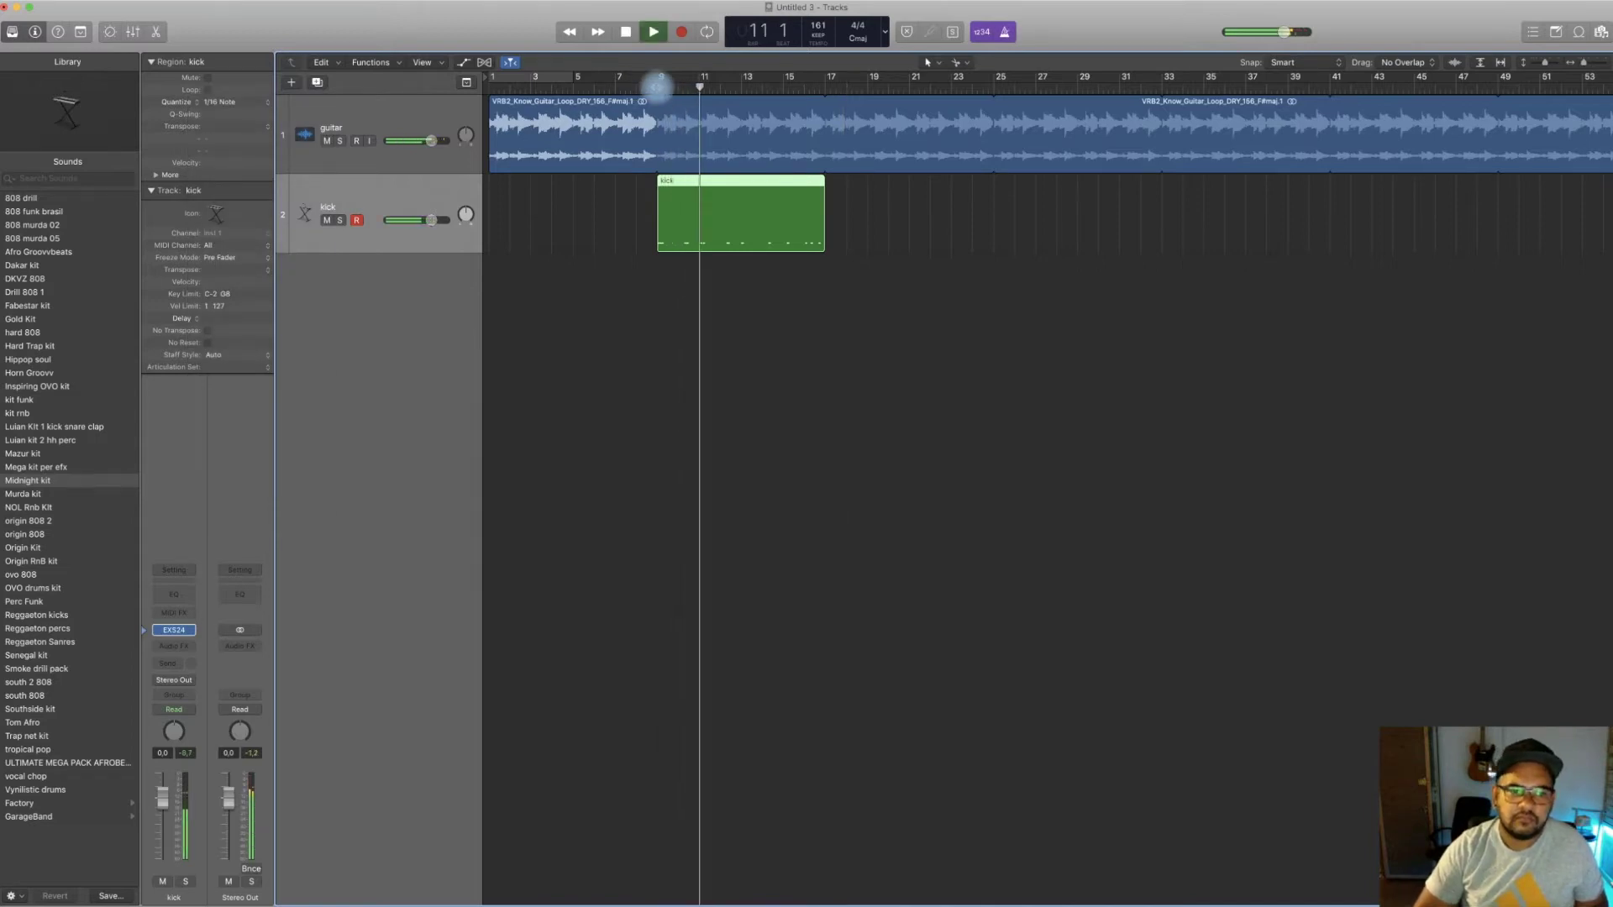
{"action": "key", "text": "space"}
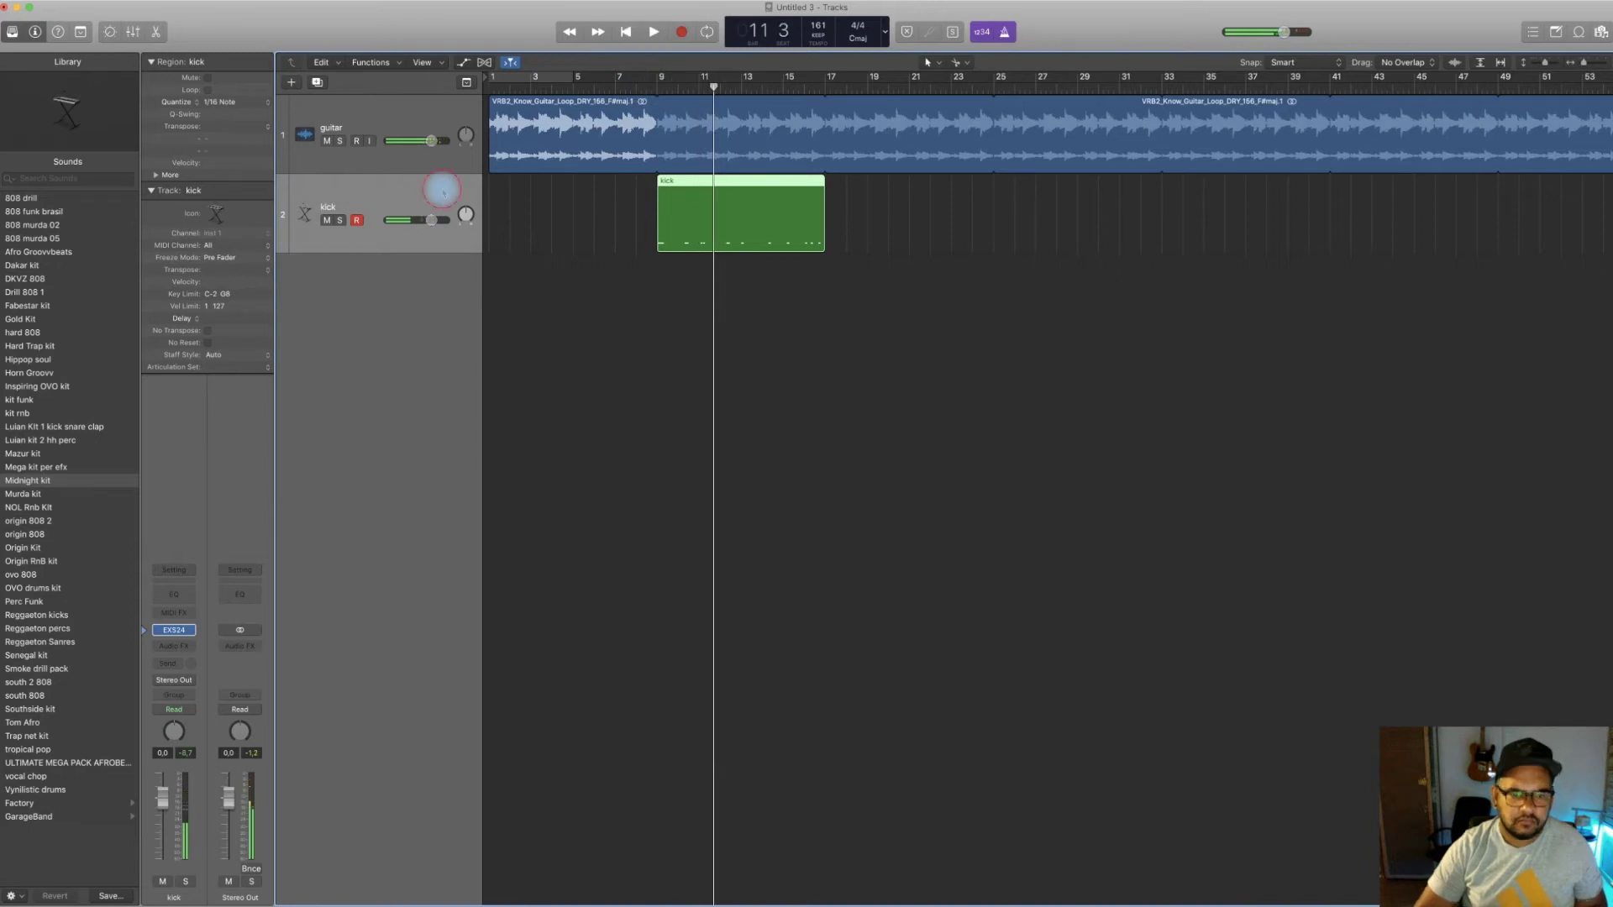
{"action": "key", "text": "Delete"}
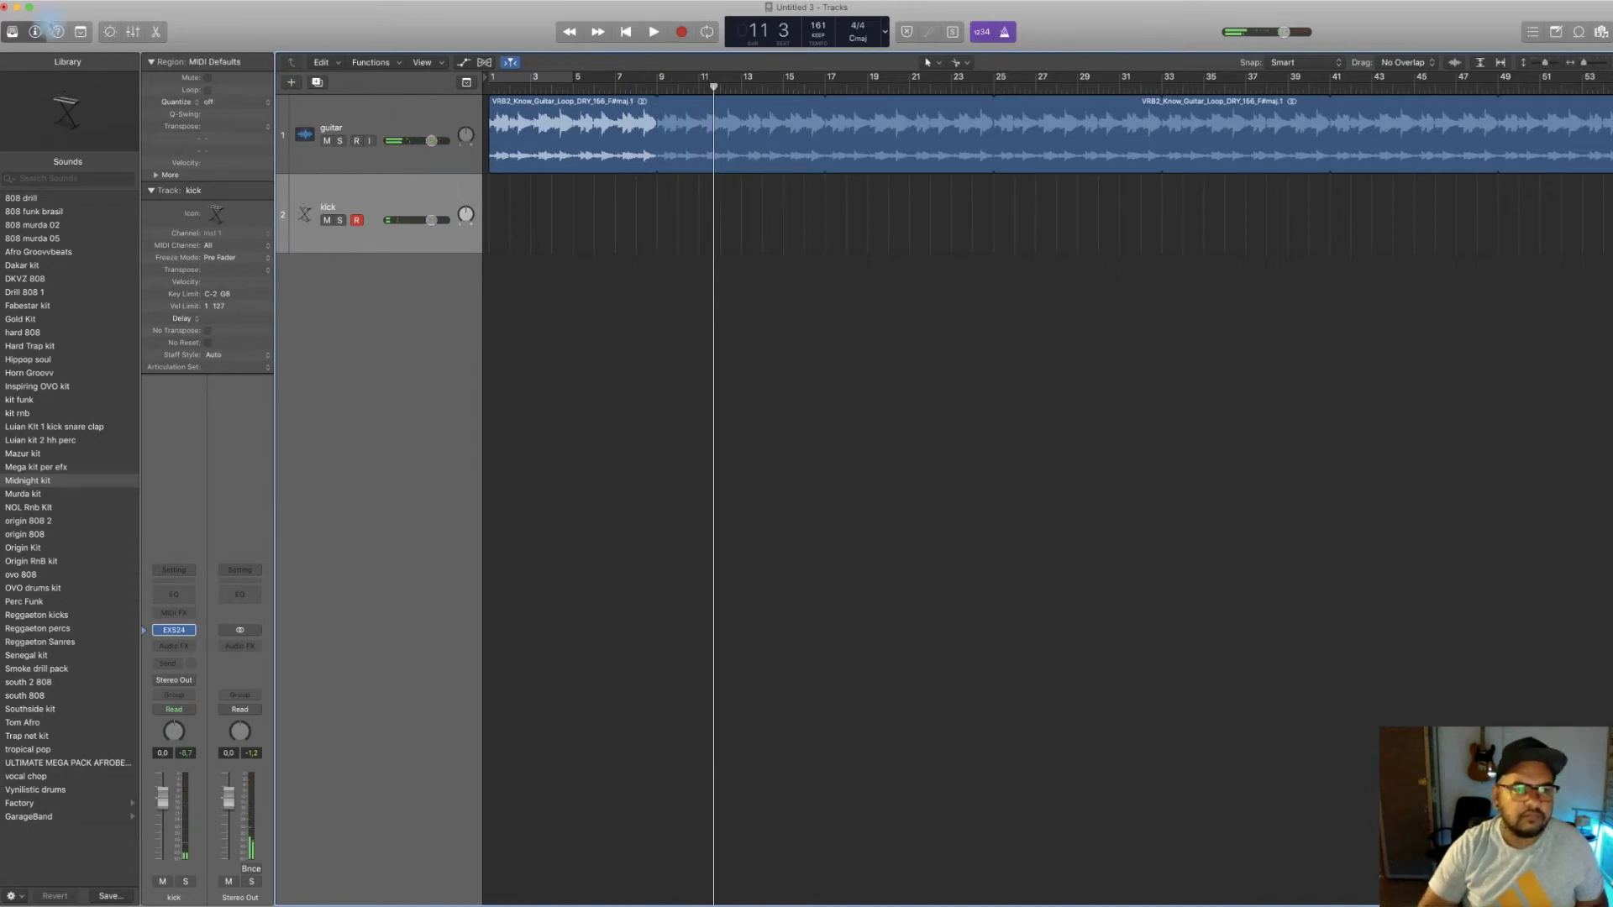
Set the audio device I/O buffer size to 128 samples, apply the change and close the preferences
{"action": "left_click", "coordinate": [53, 7]}
{"action": "mouse_move", "coordinate": [92, 28]}
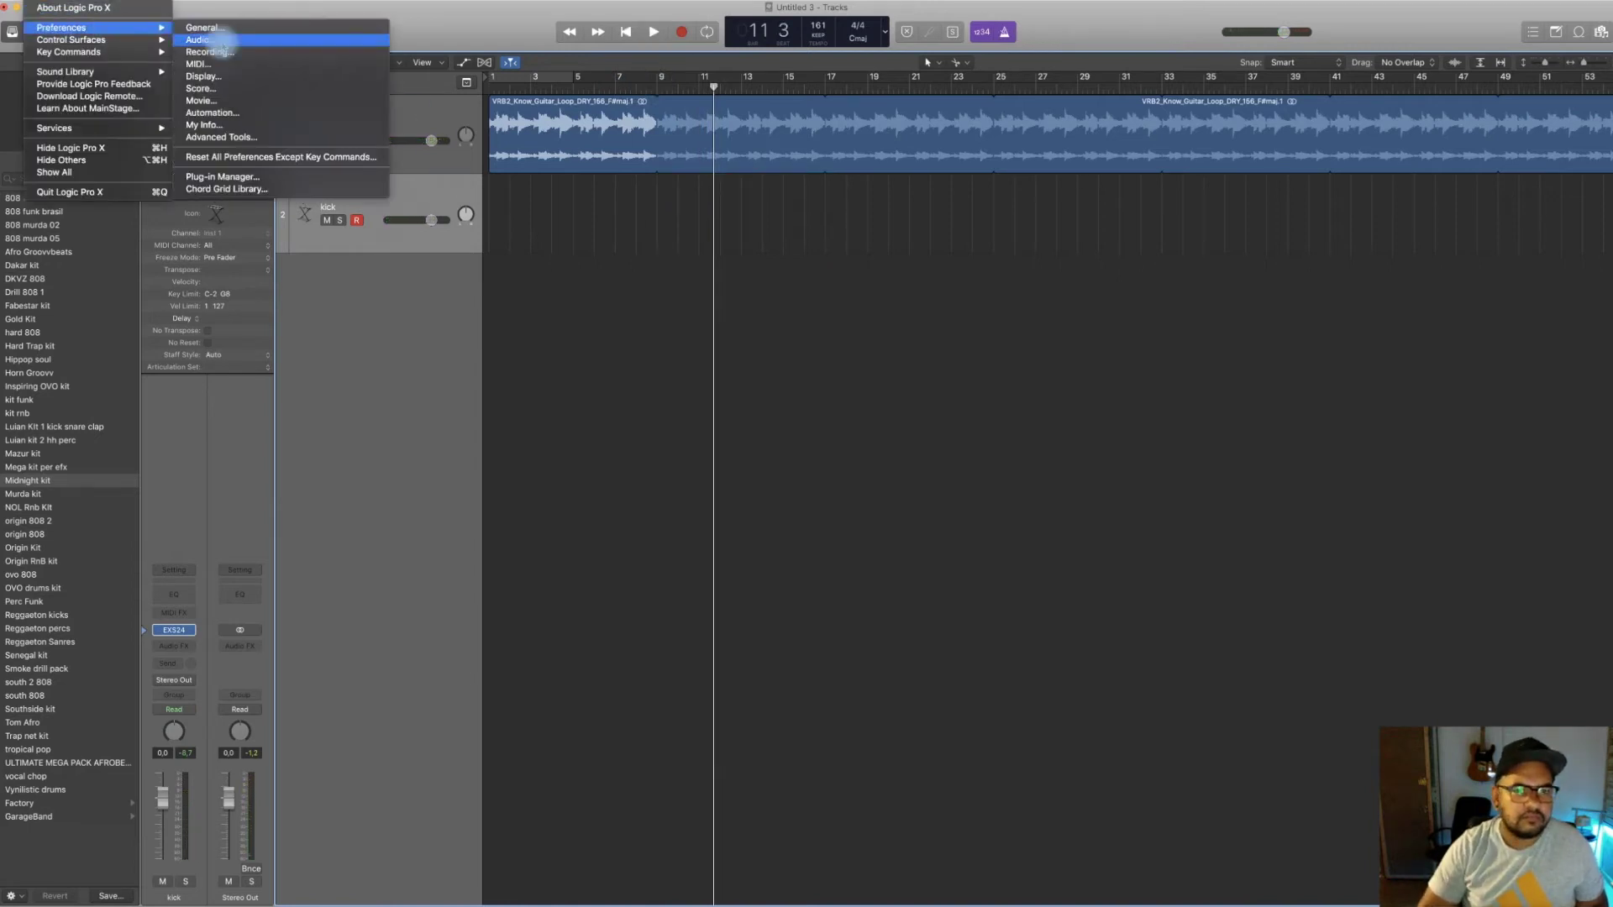
{"action": "left_click", "coordinate": [222, 39]}
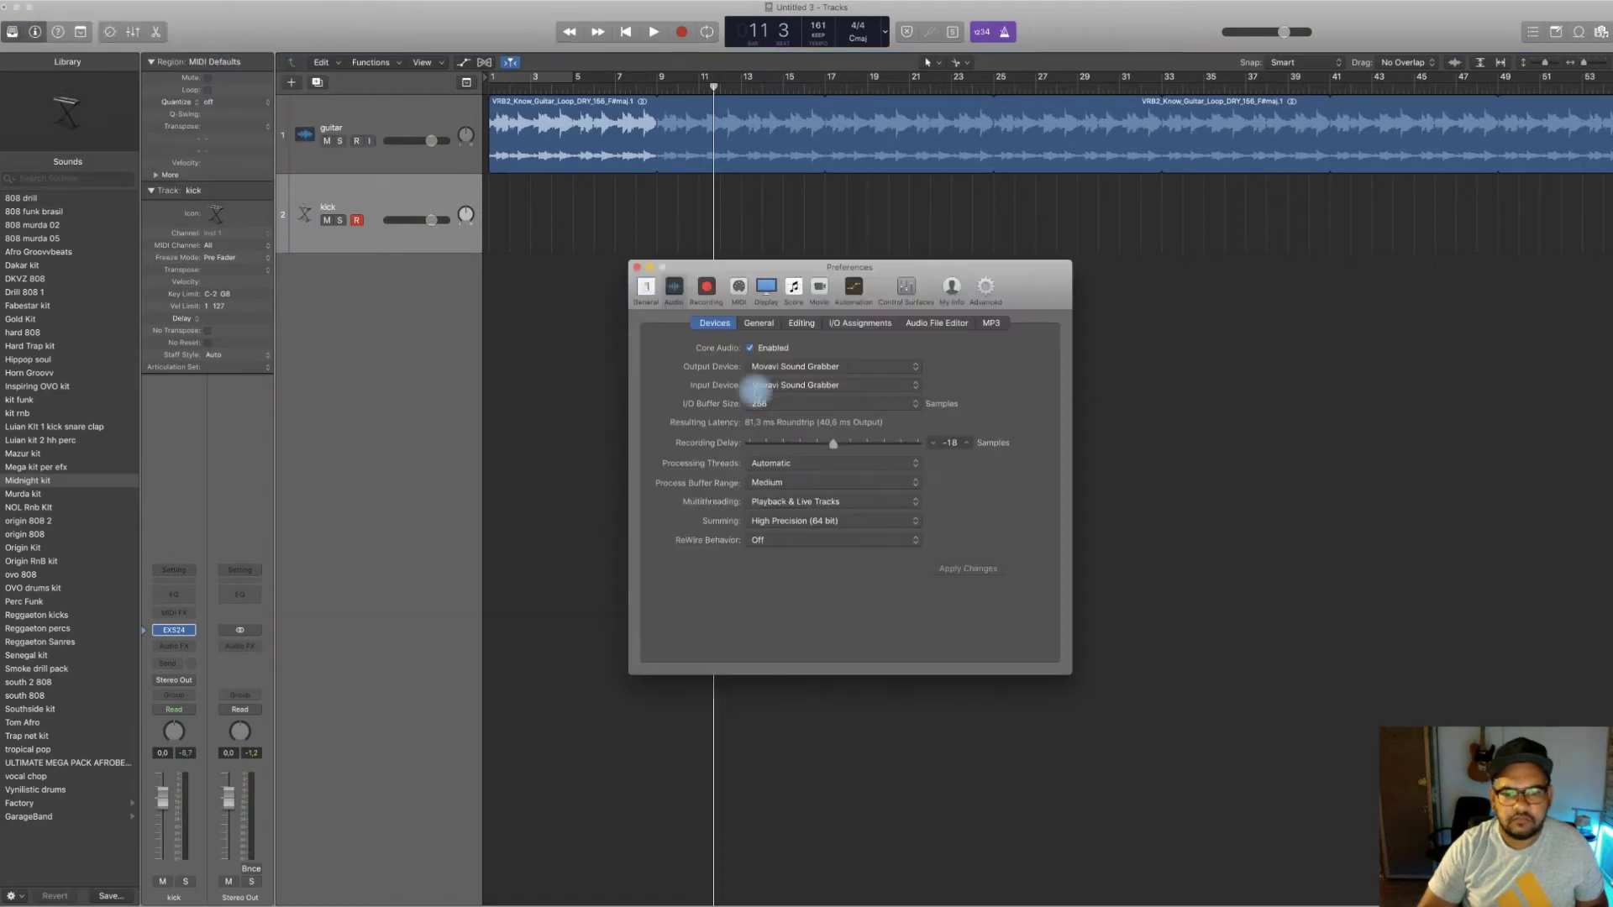
{"action": "left_click", "coordinate": [759, 404]}
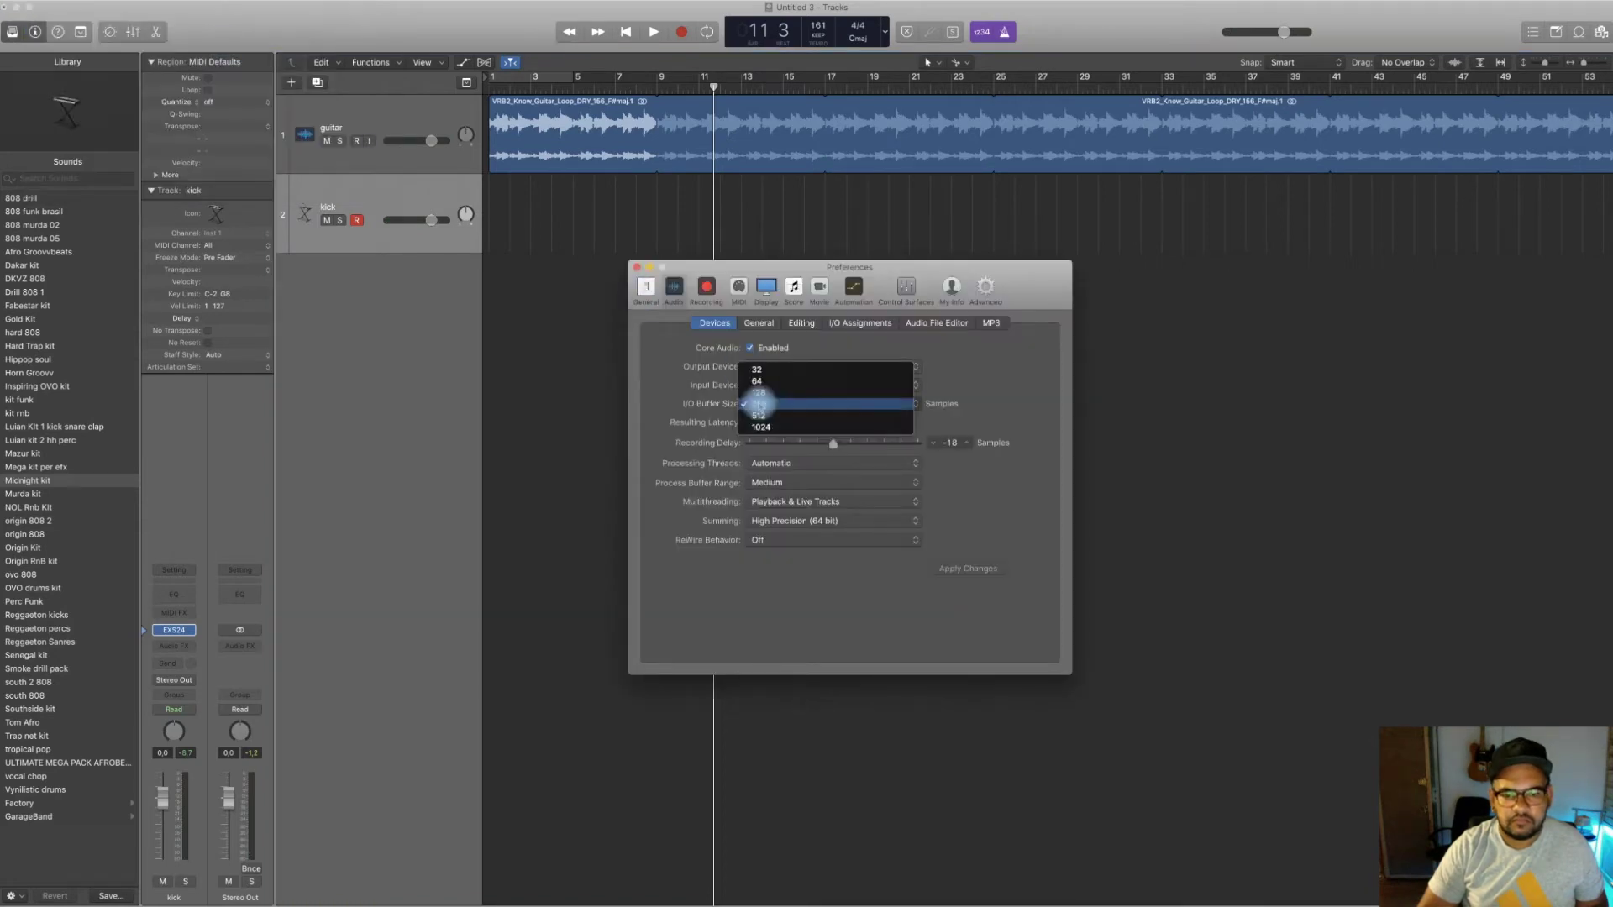
{"action": "left_click", "coordinate": [758, 392]}
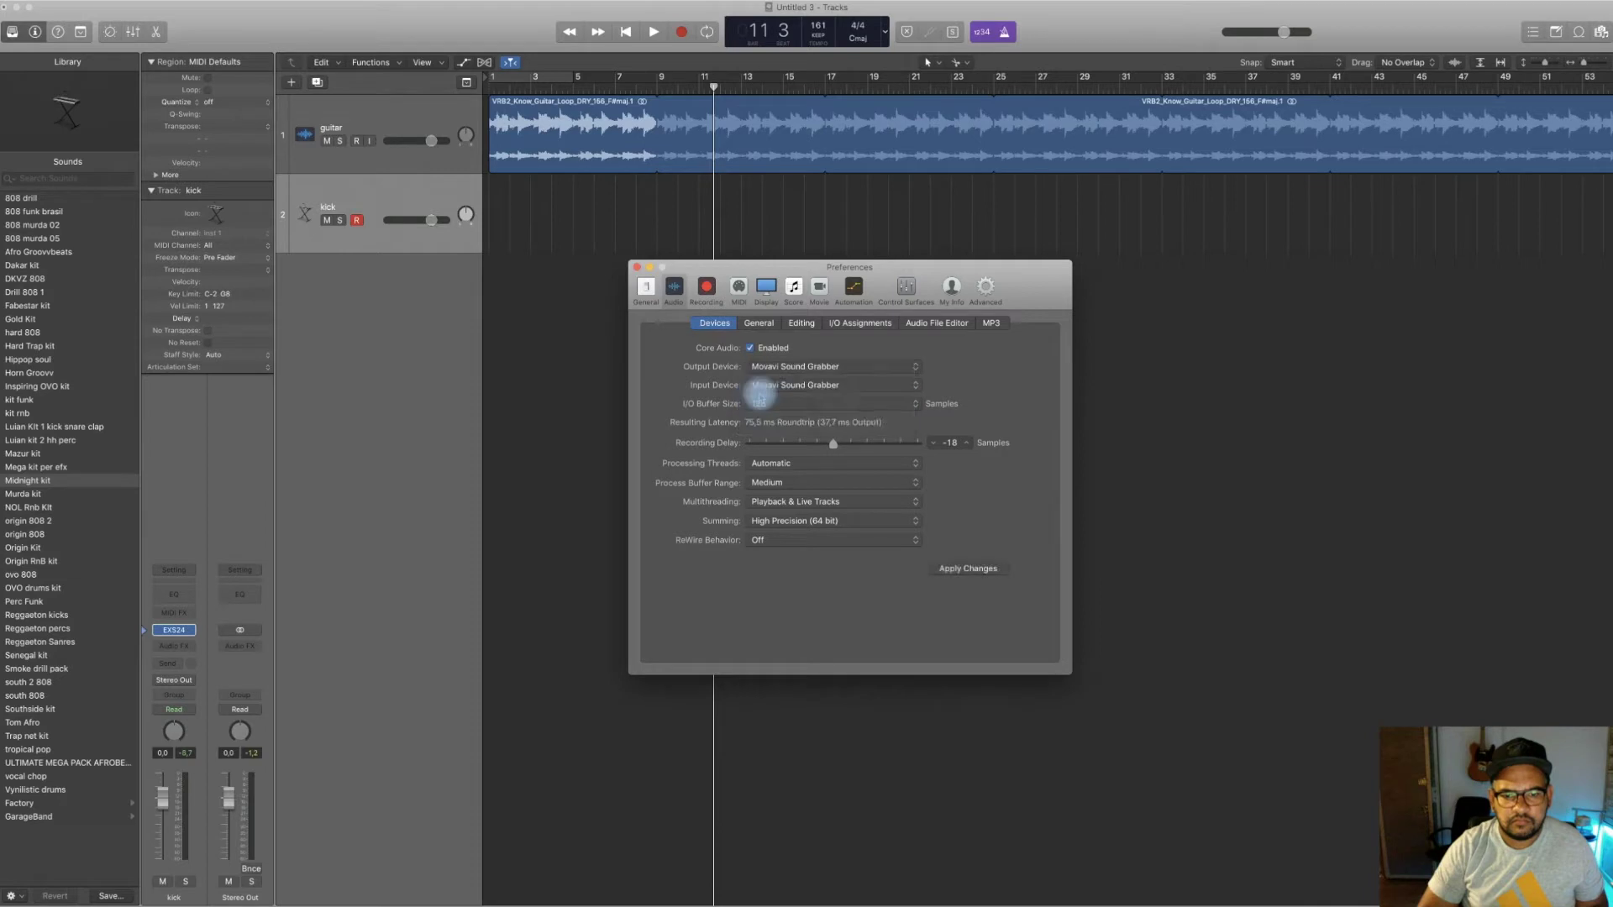
{"action": "left_click", "coordinate": [956, 571]}
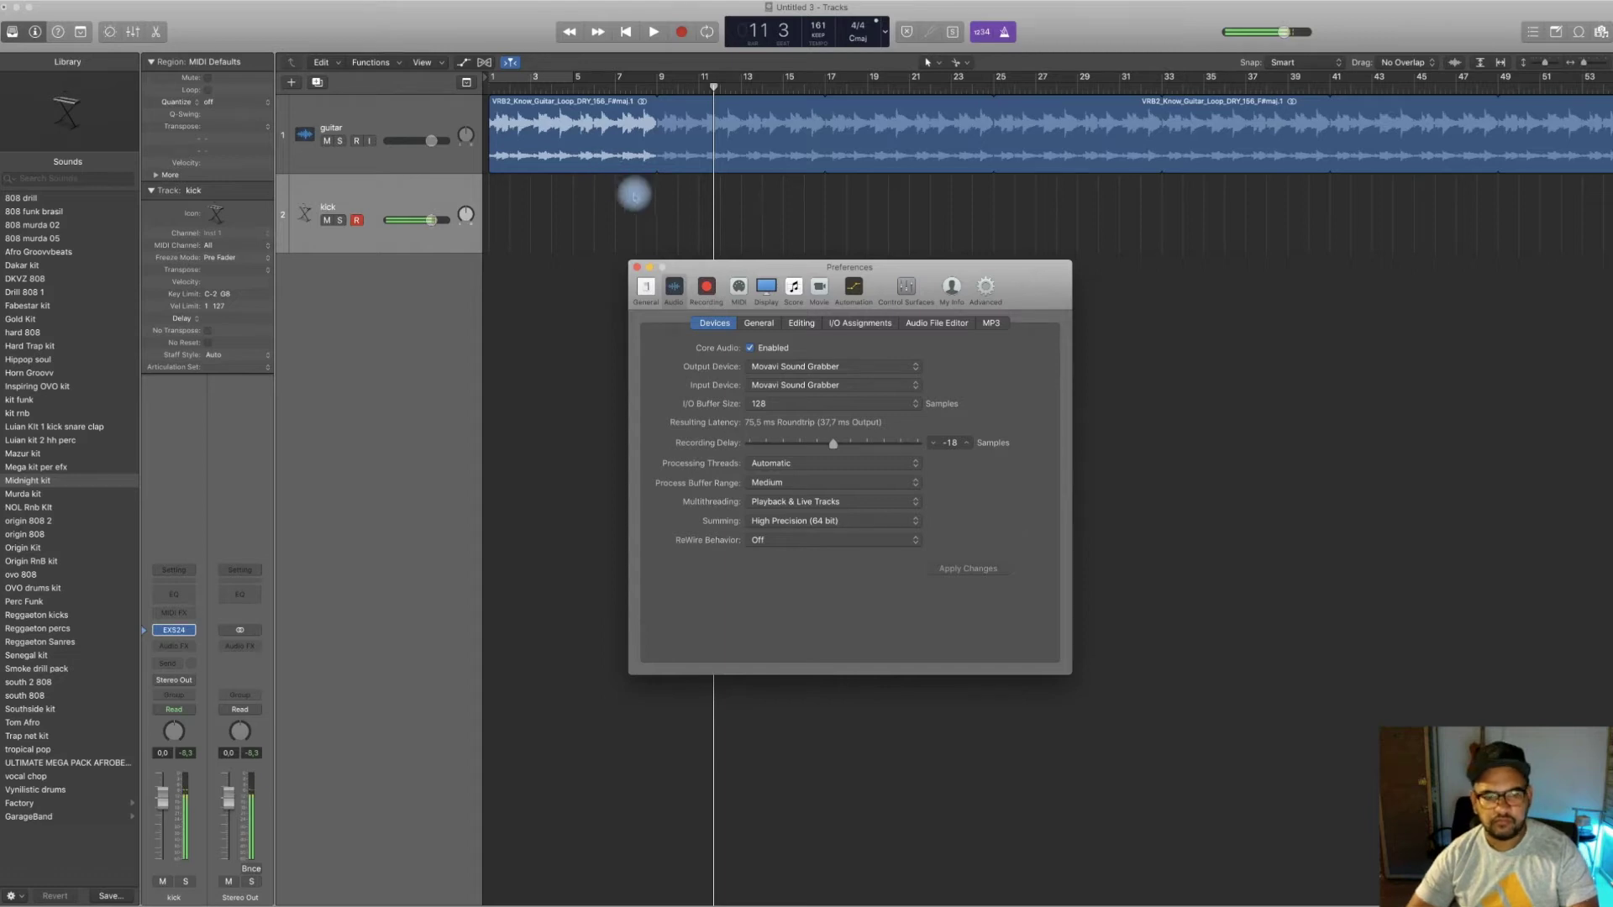
{"action": "left_click", "coordinate": [639, 267]}
Record an eight-bar kick pattern on the kick track starting at bar 9 and quantize the region to 1/16 Note
{"action": "left_click", "coordinate": [657, 84]}
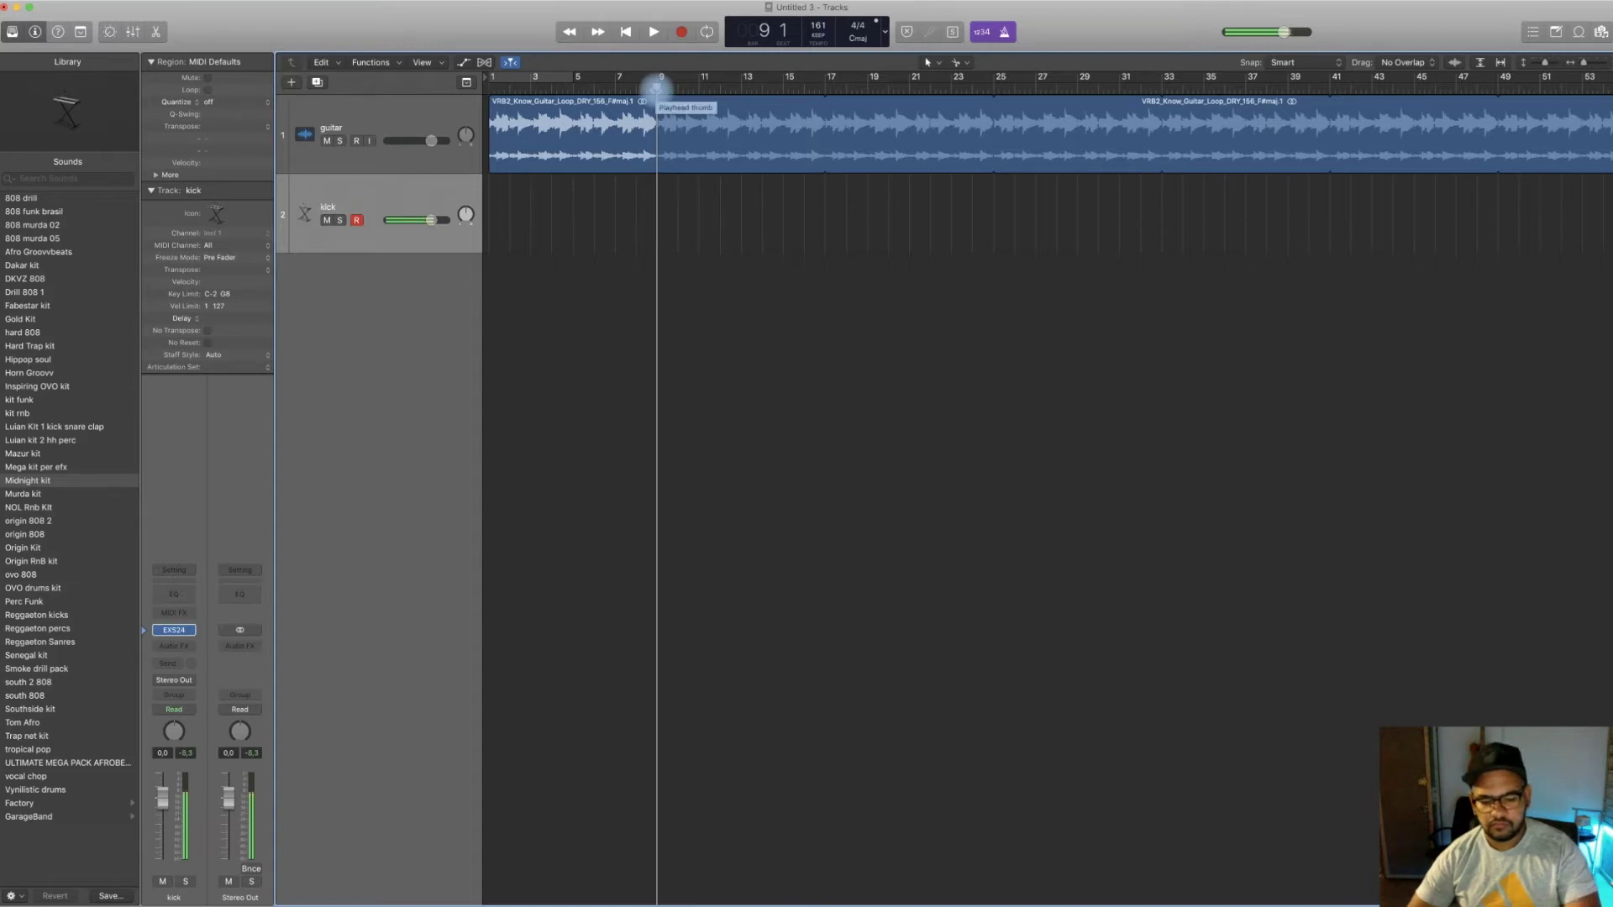
{"action": "key", "text": "space"}
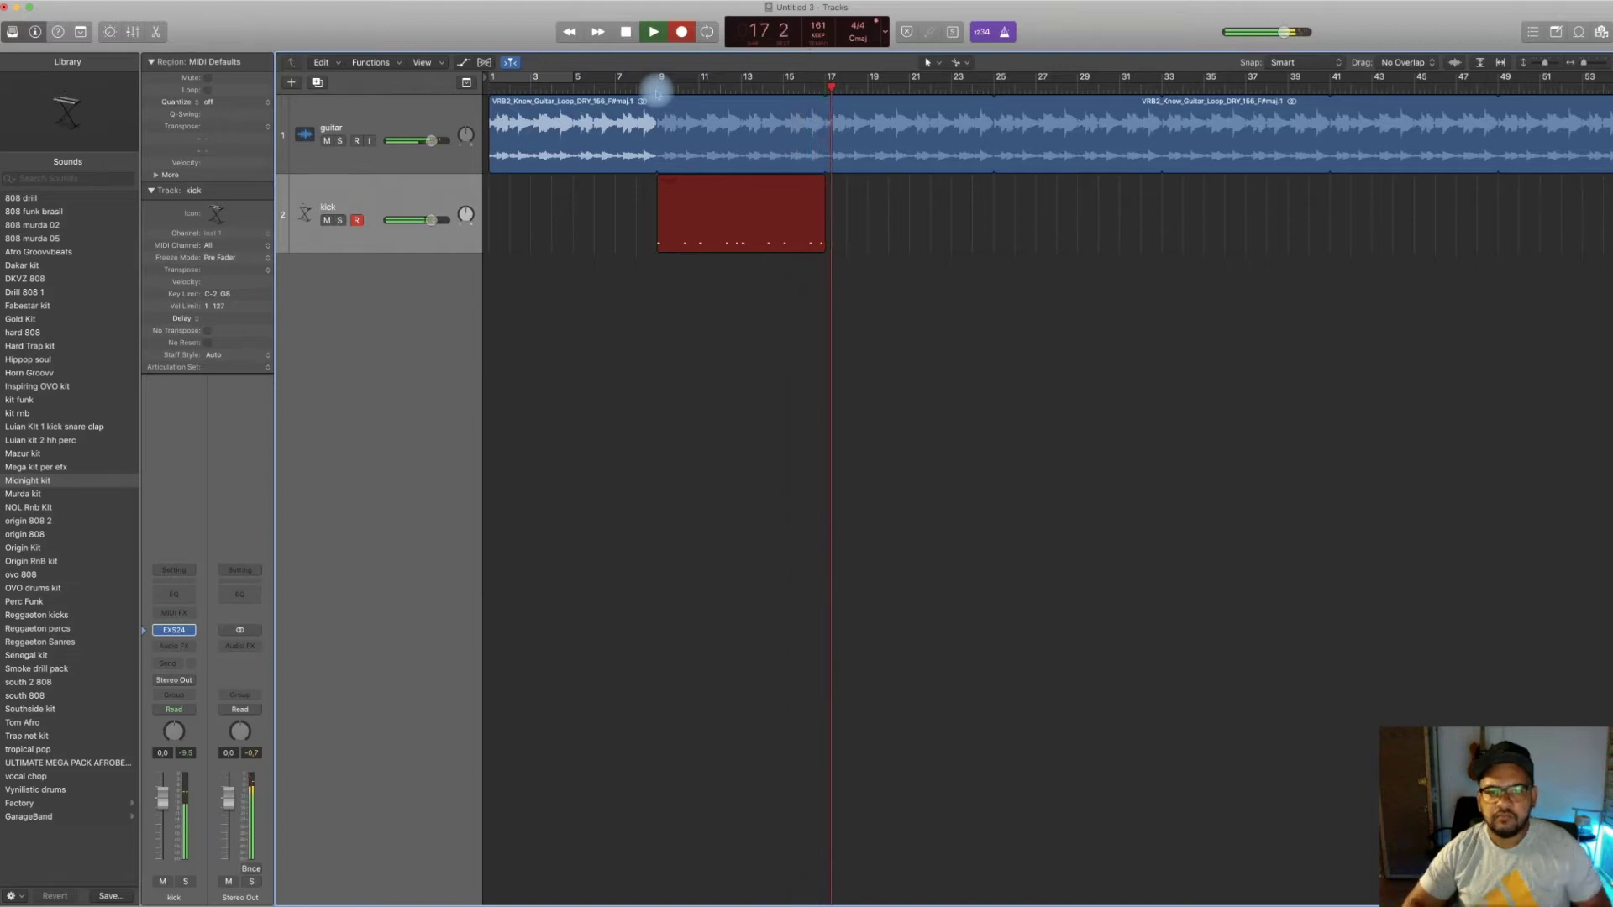
{"action": "key", "text": "space"}
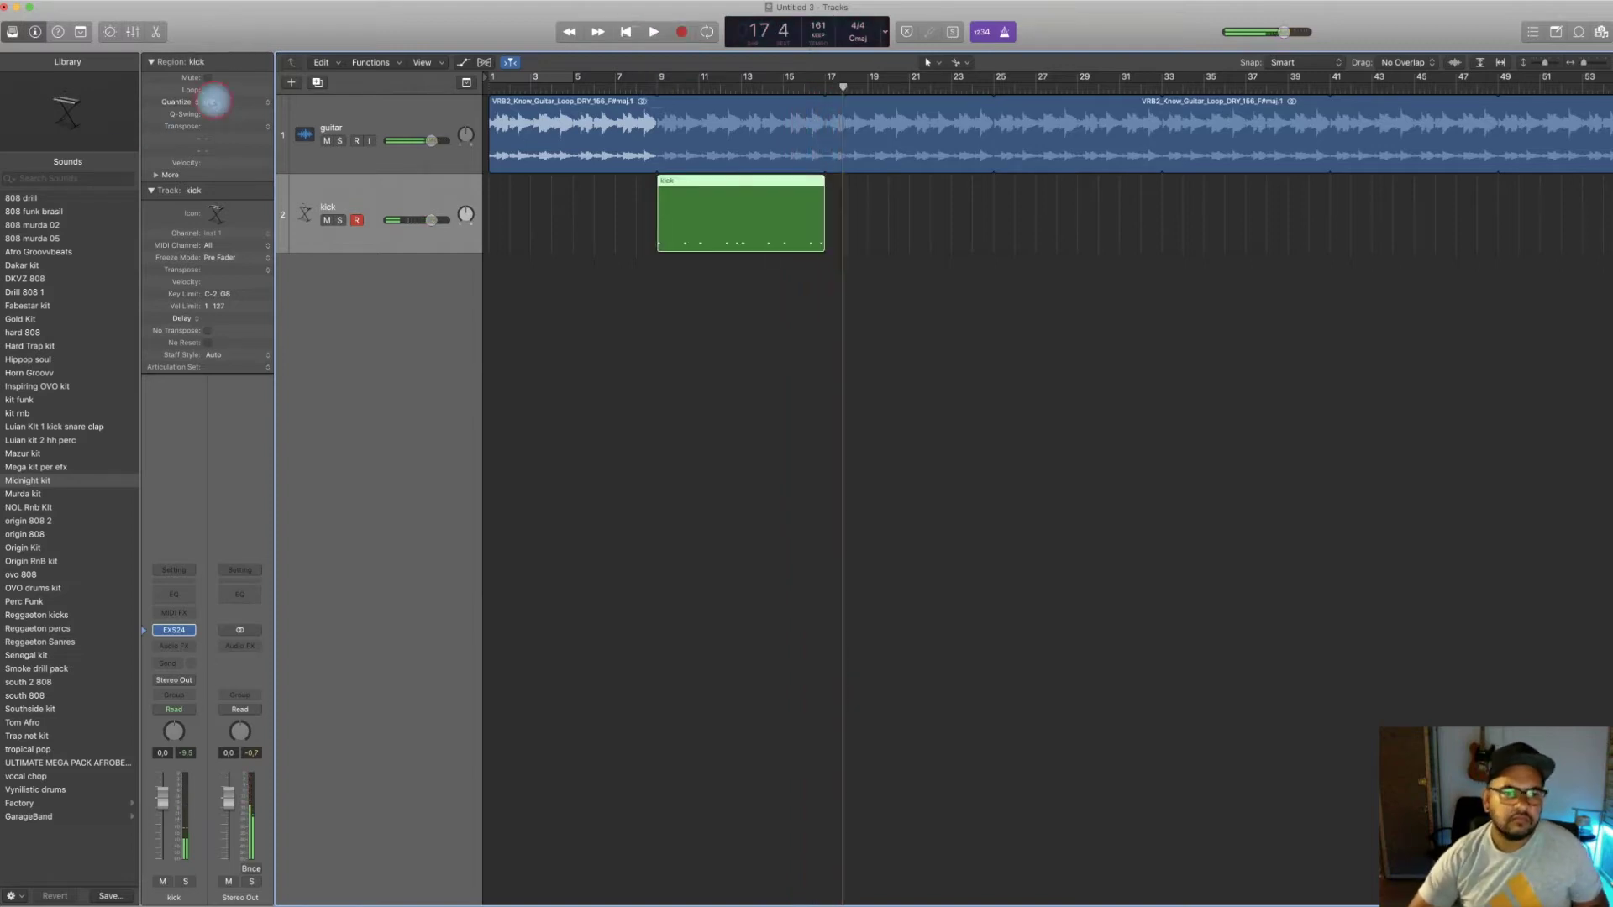
{"action": "left_click", "coordinate": [209, 102]}
{"action": "left_click", "coordinate": [219, 159]}
Play back the quantized kick region with the guitar loop from bar 9 through its end
{"action": "left_click", "coordinate": [661, 79]}
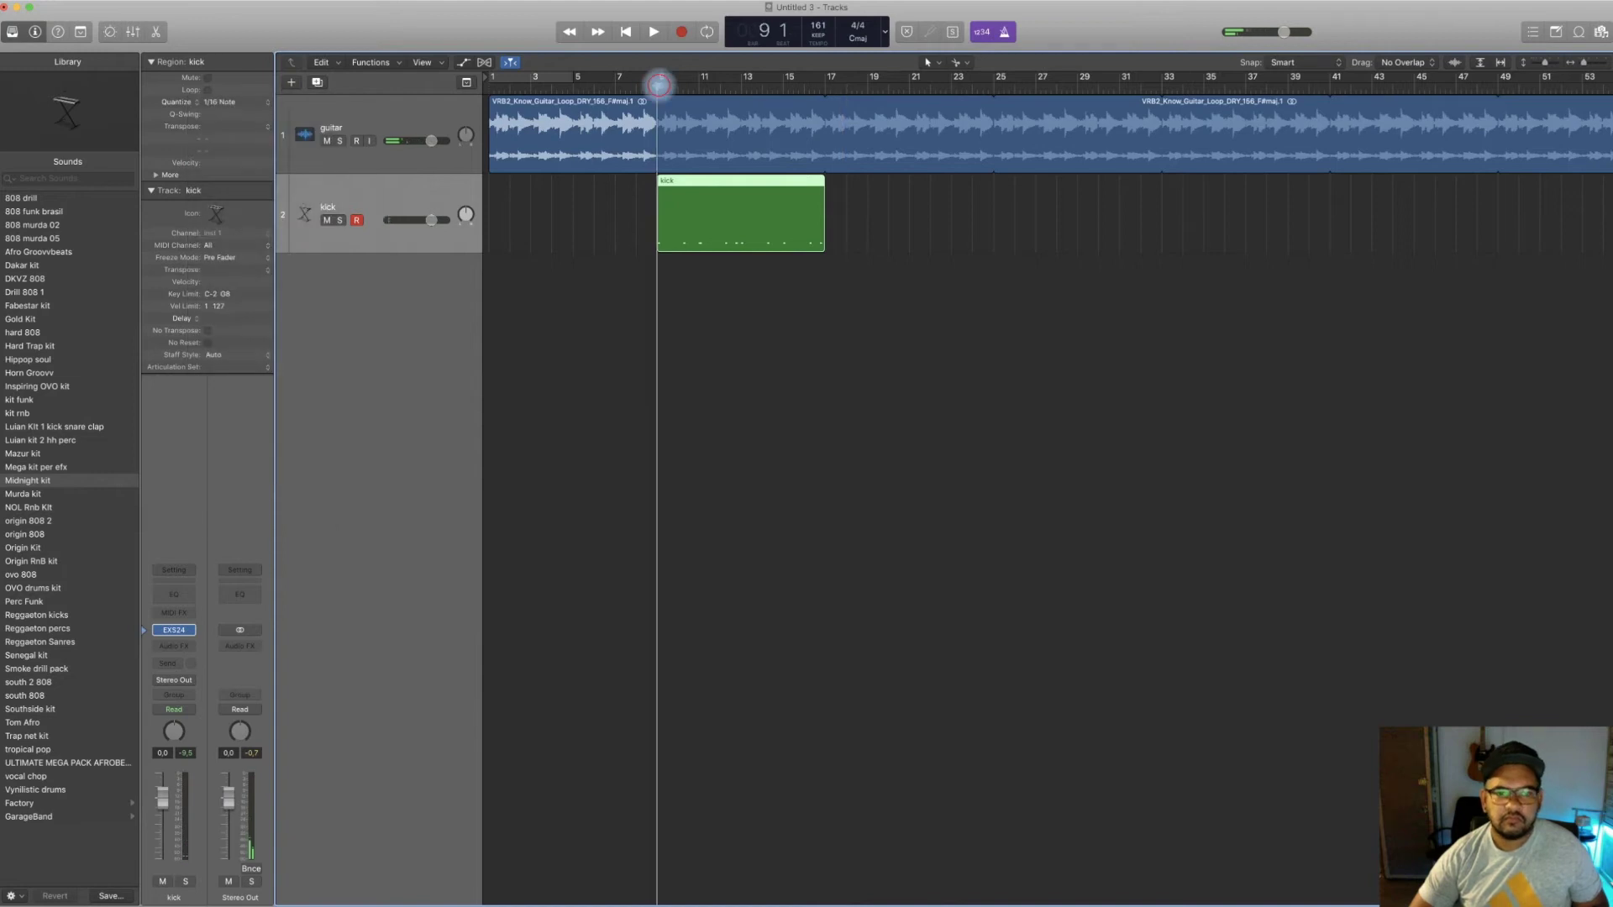
{"action": "key", "text": "space"}
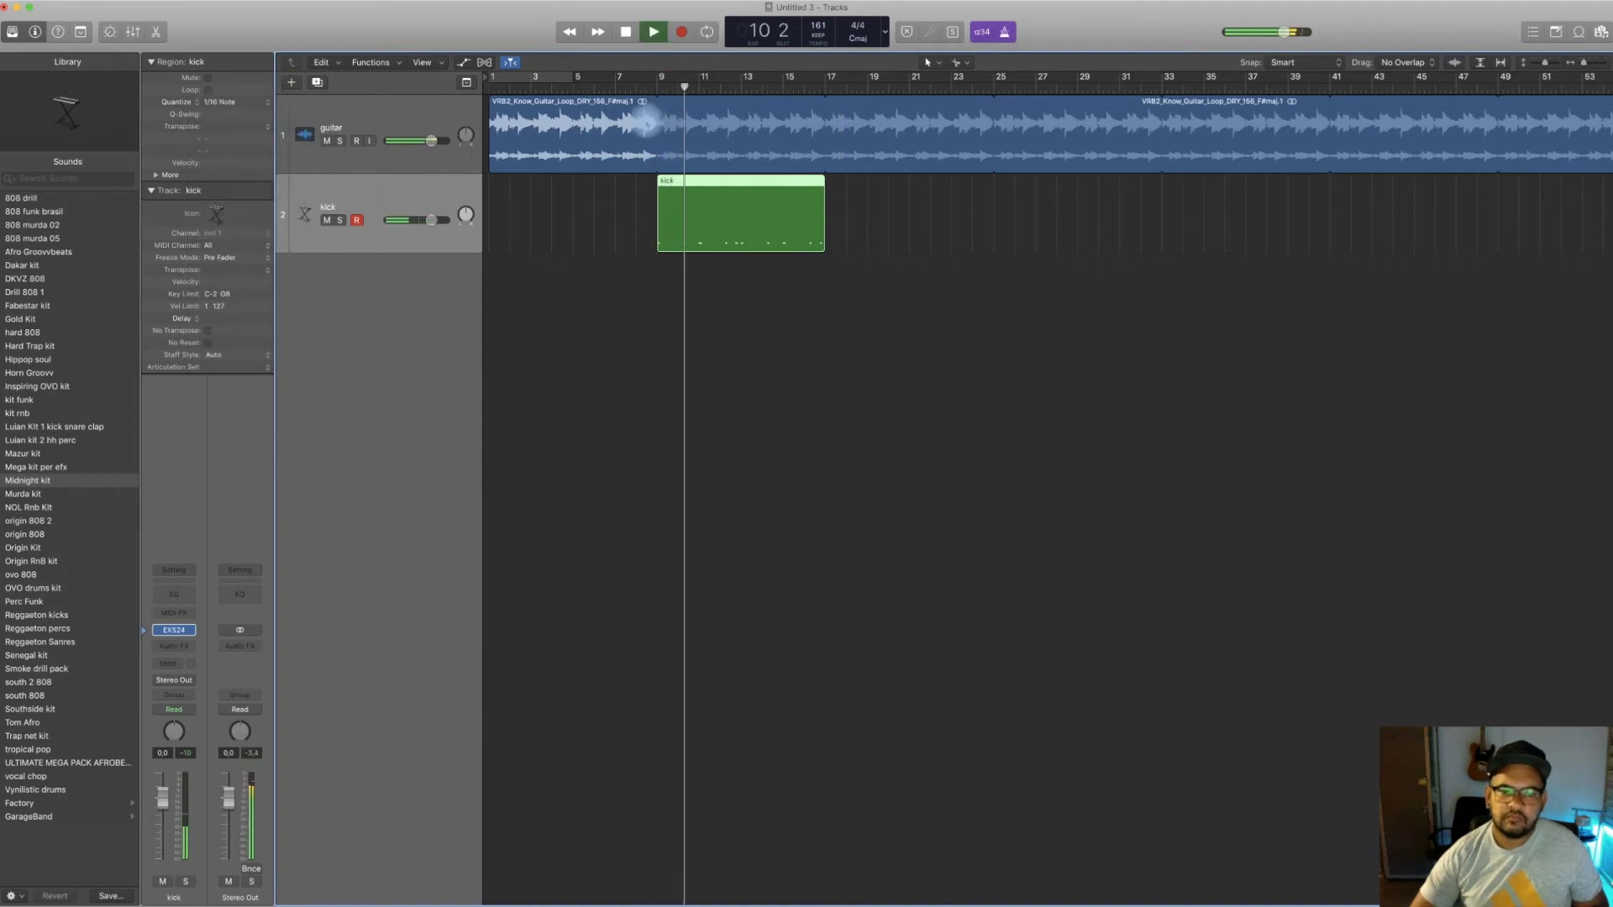
{"action": "scroll", "coordinate": [647, 125], "scroll_direction": "left", "scroll_amount": 1}
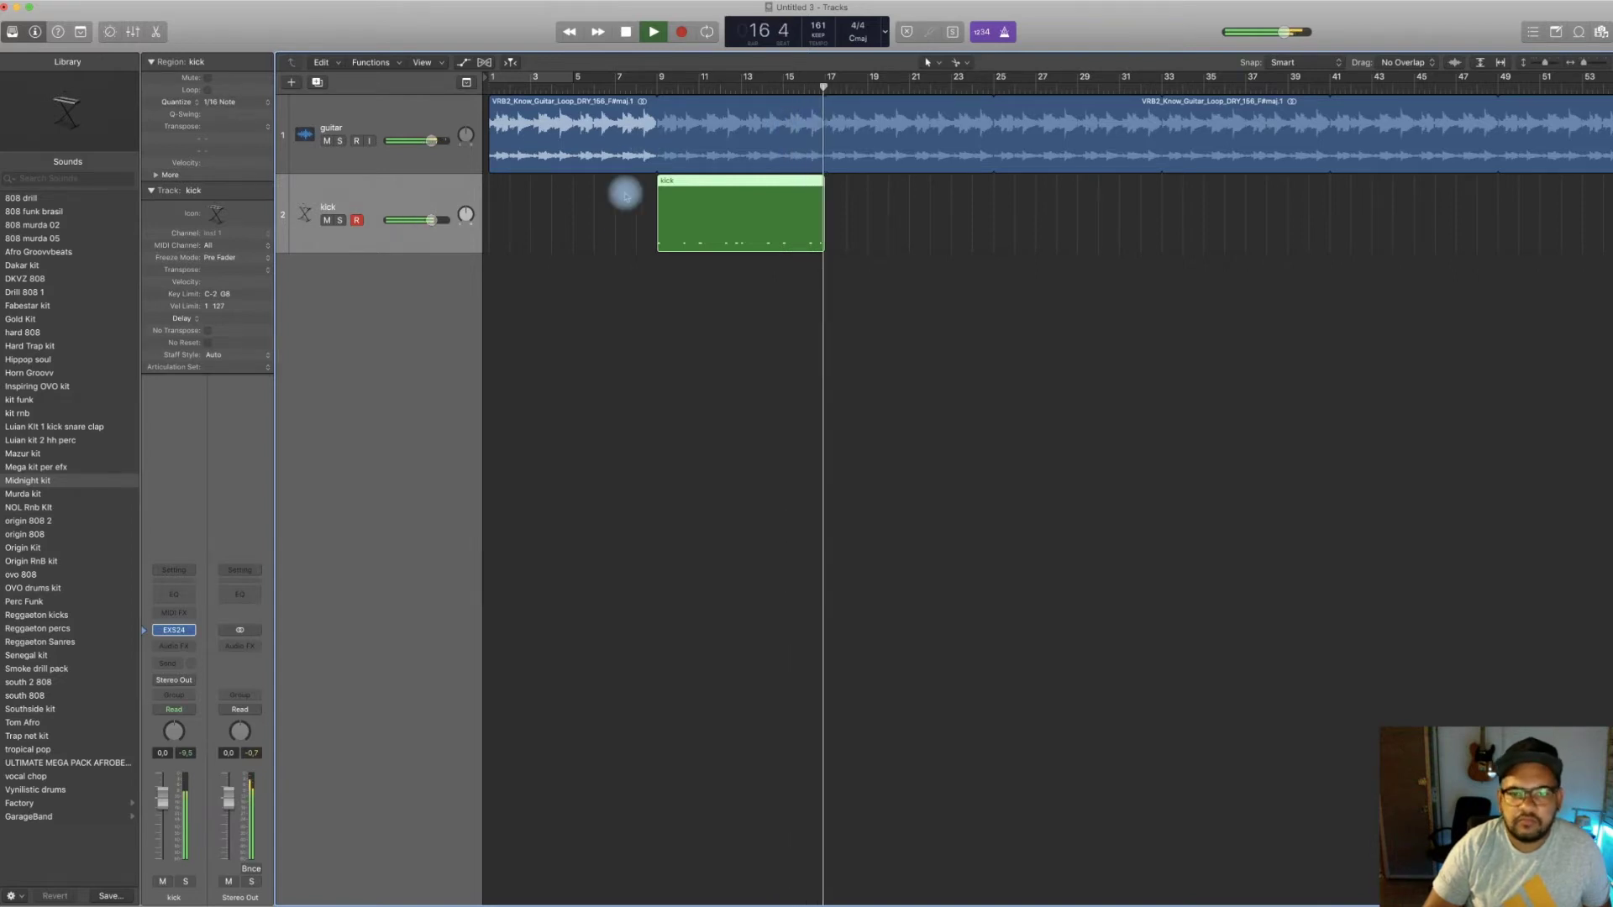
{"action": "key", "text": "space"}
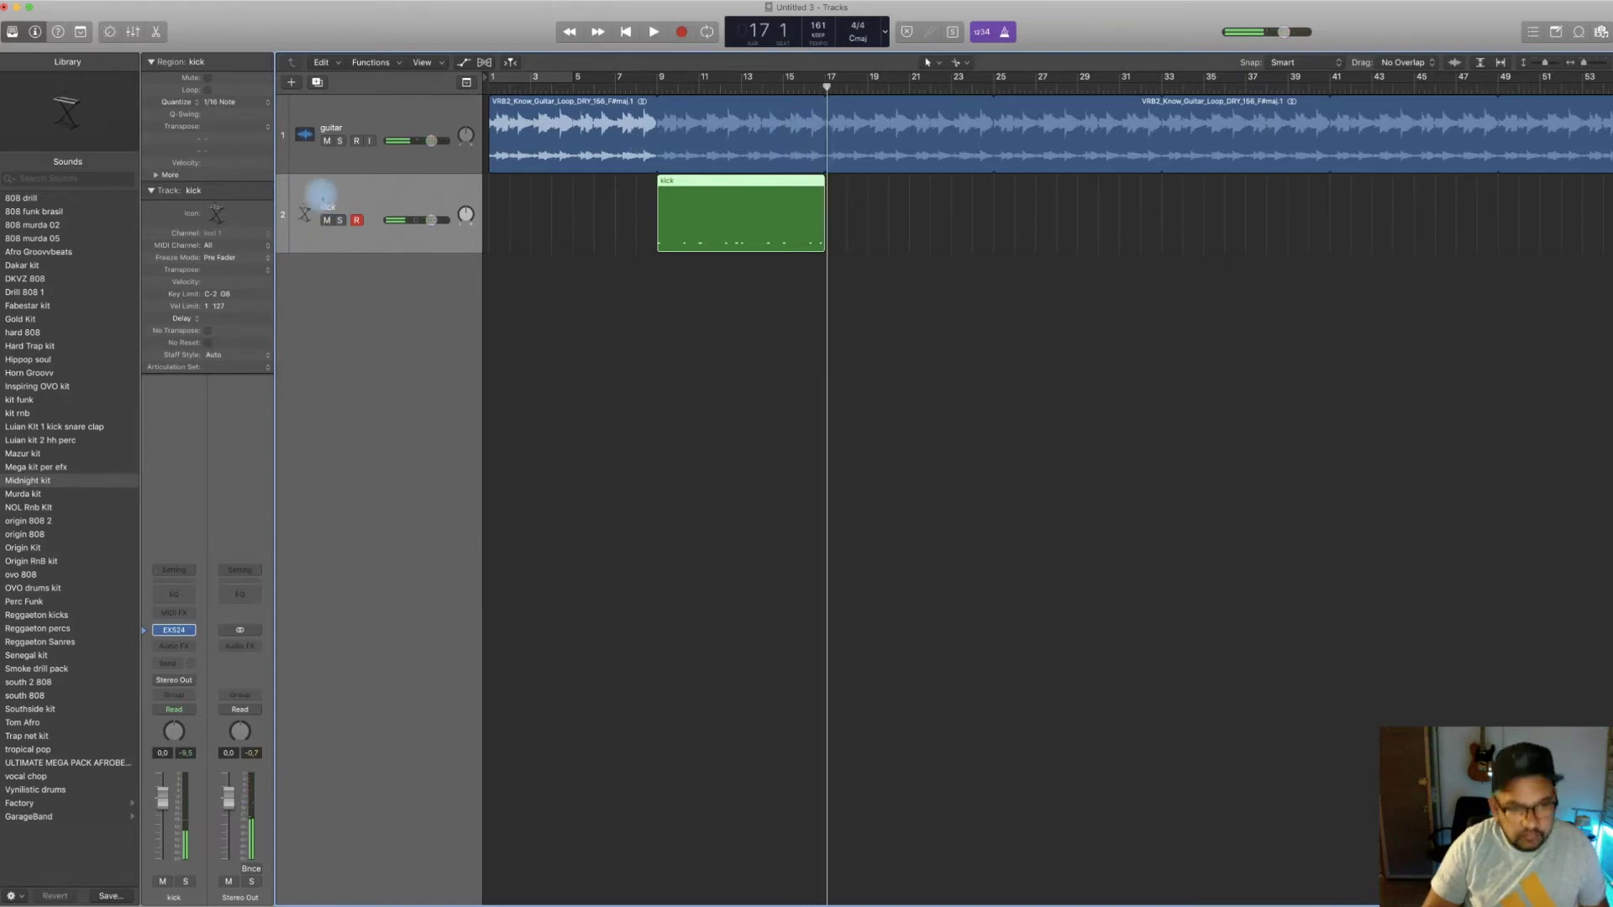
Create a new track with the kick track's duplicate settings and name it clpa
{"action": "key", "text": "super+d"}
{"action": "double_click", "coordinate": [326, 284]}
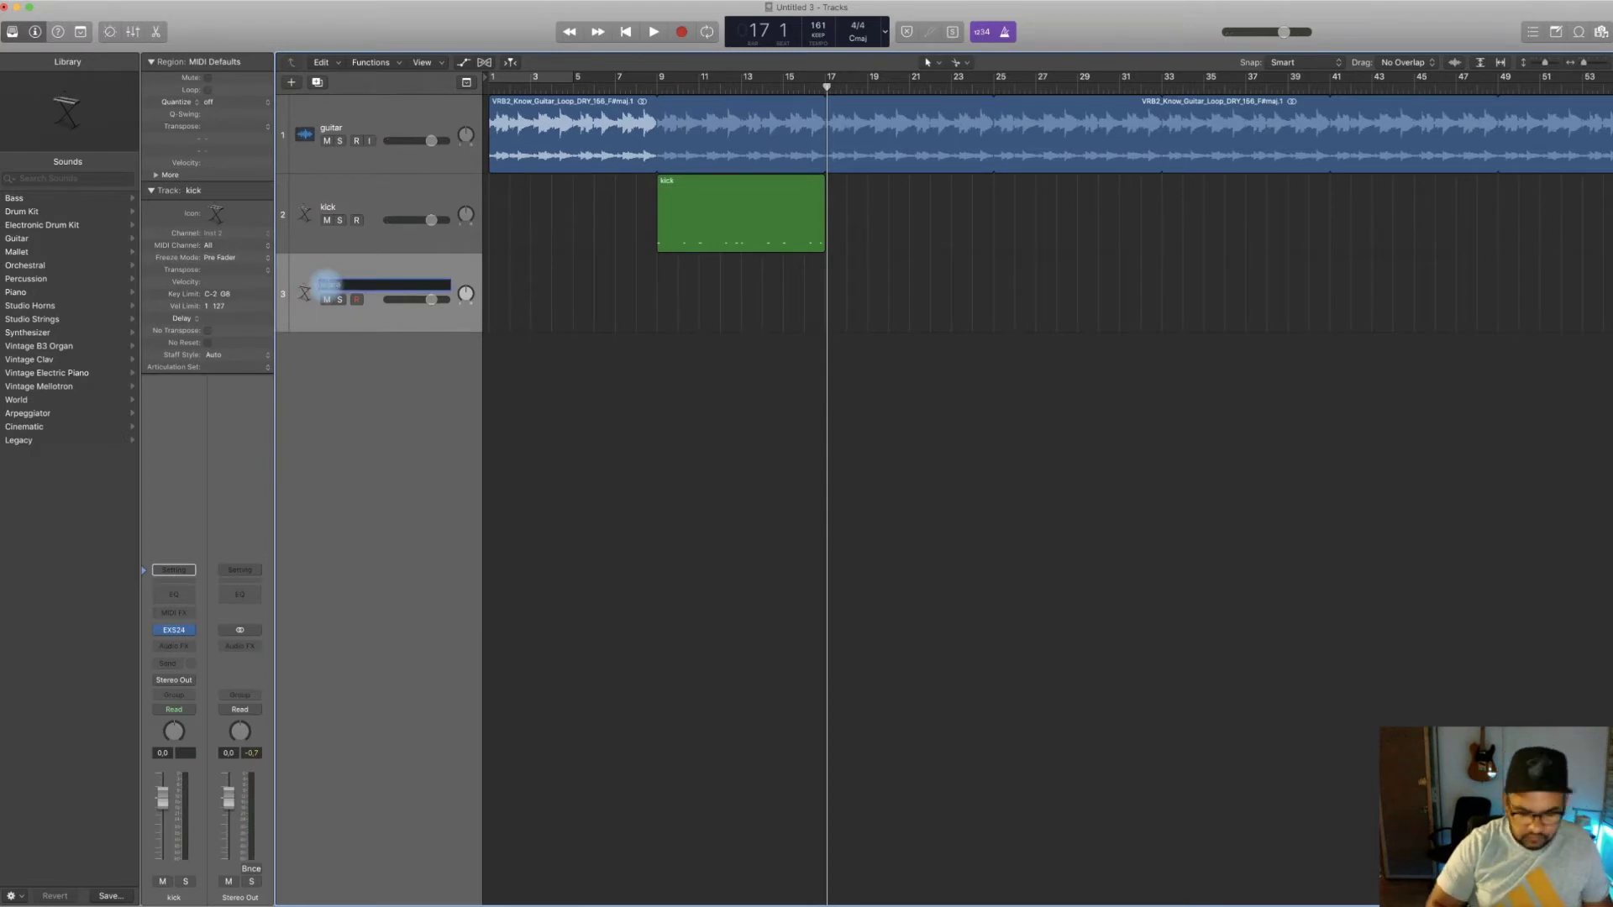
{"action": "type", "text": "snare"}
{"action": "key", "text": "Return"}
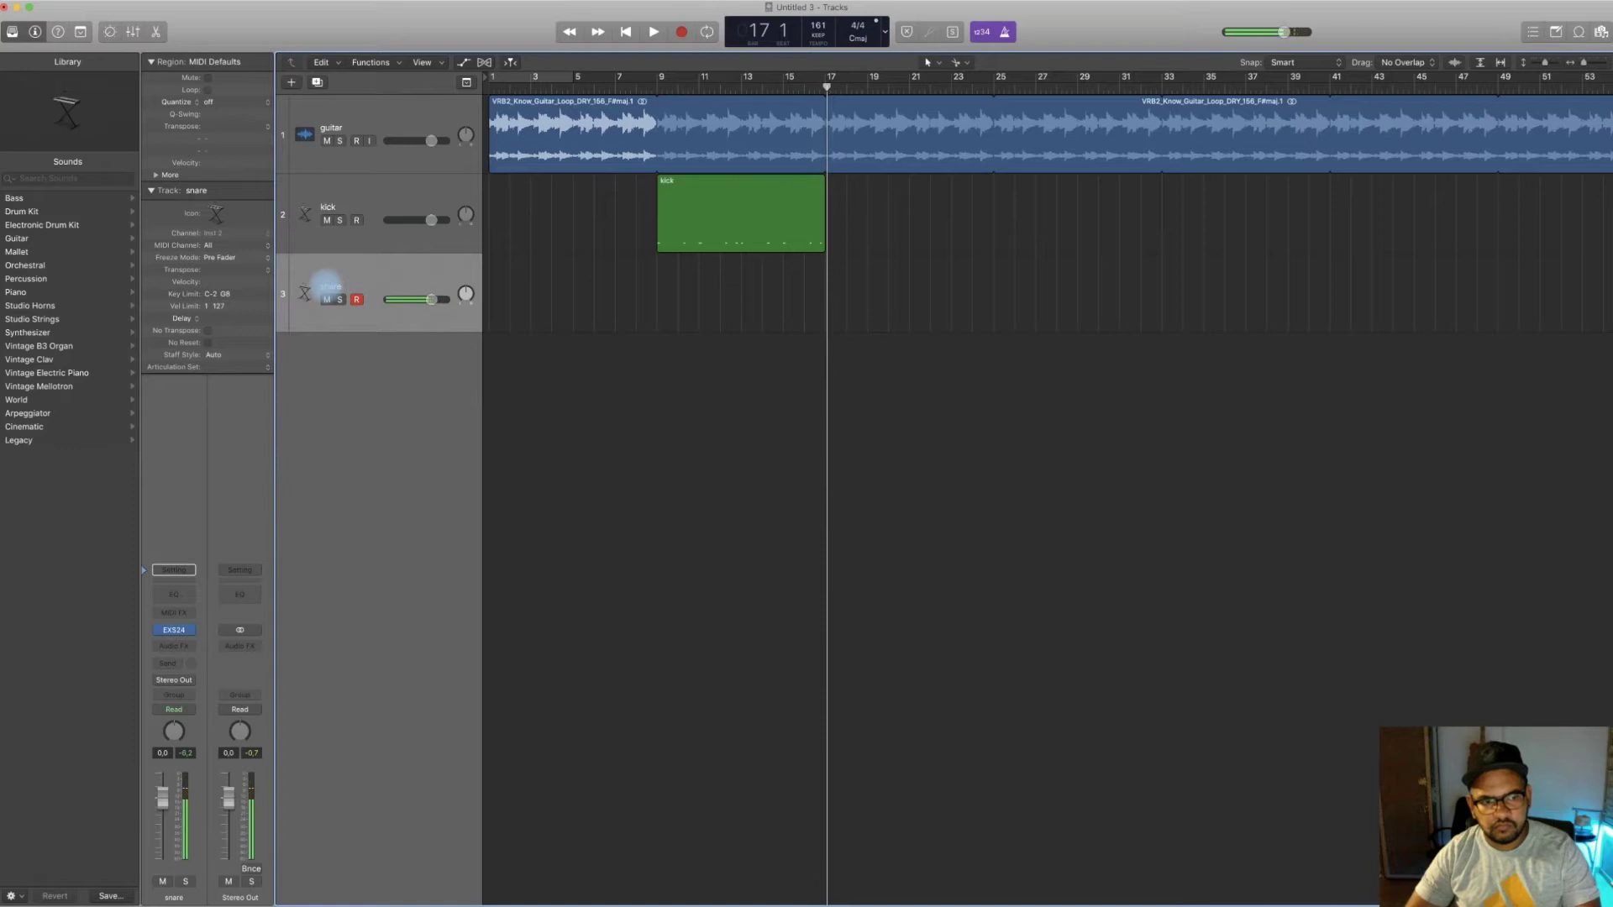
{"action": "double_click", "coordinate": [332, 285]}
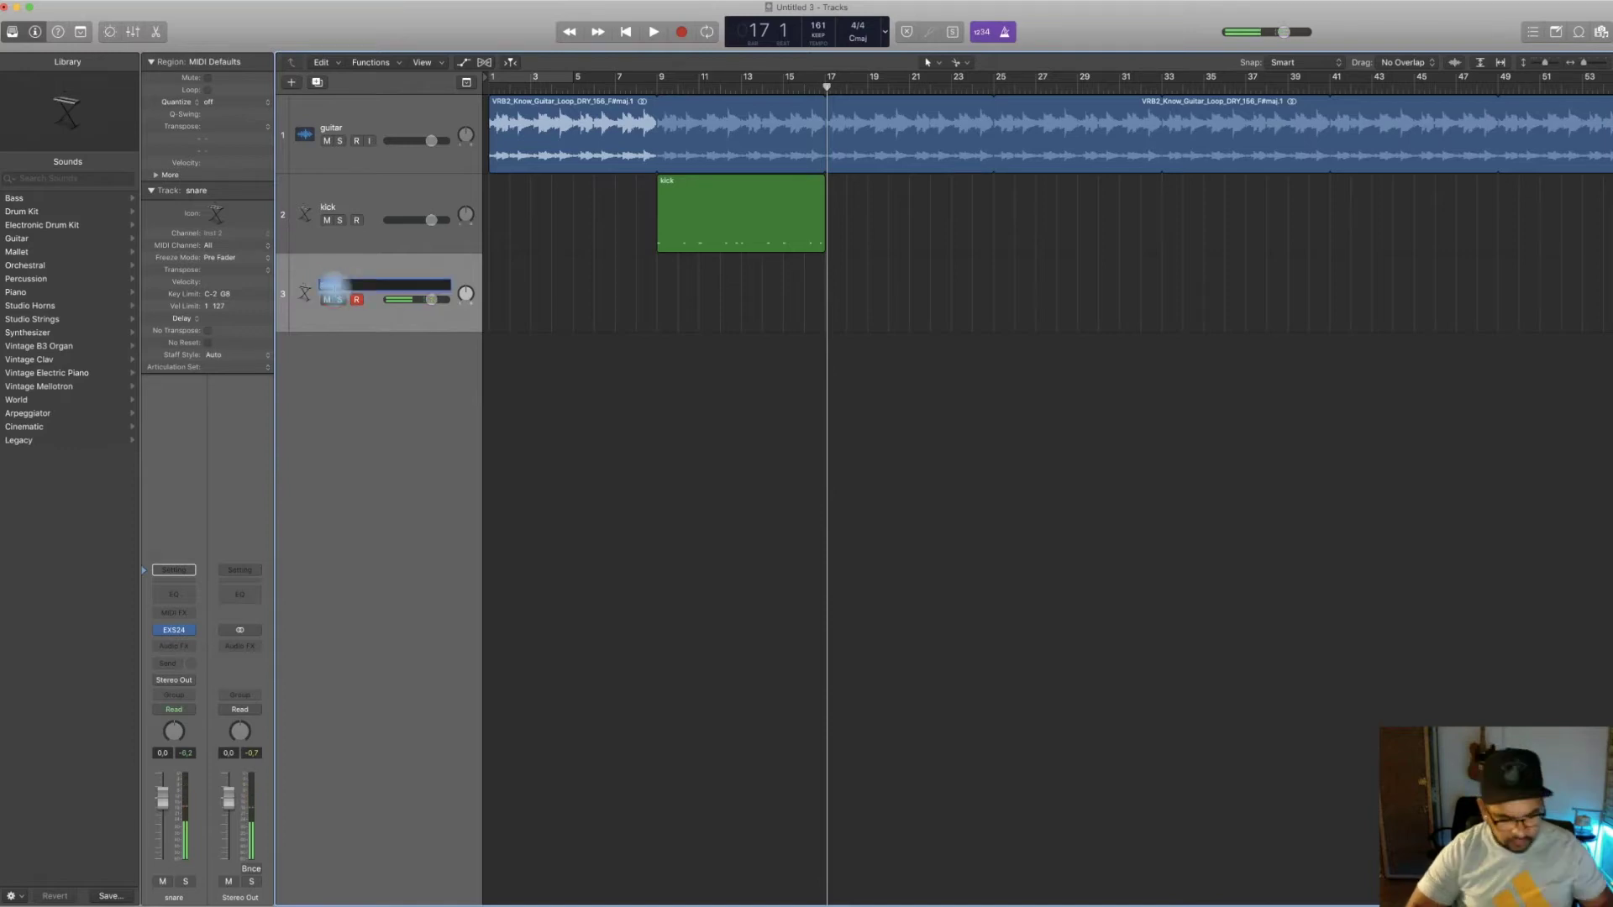
{"action": "type", "text": "clpa"}
{"action": "key", "text": "Return"}
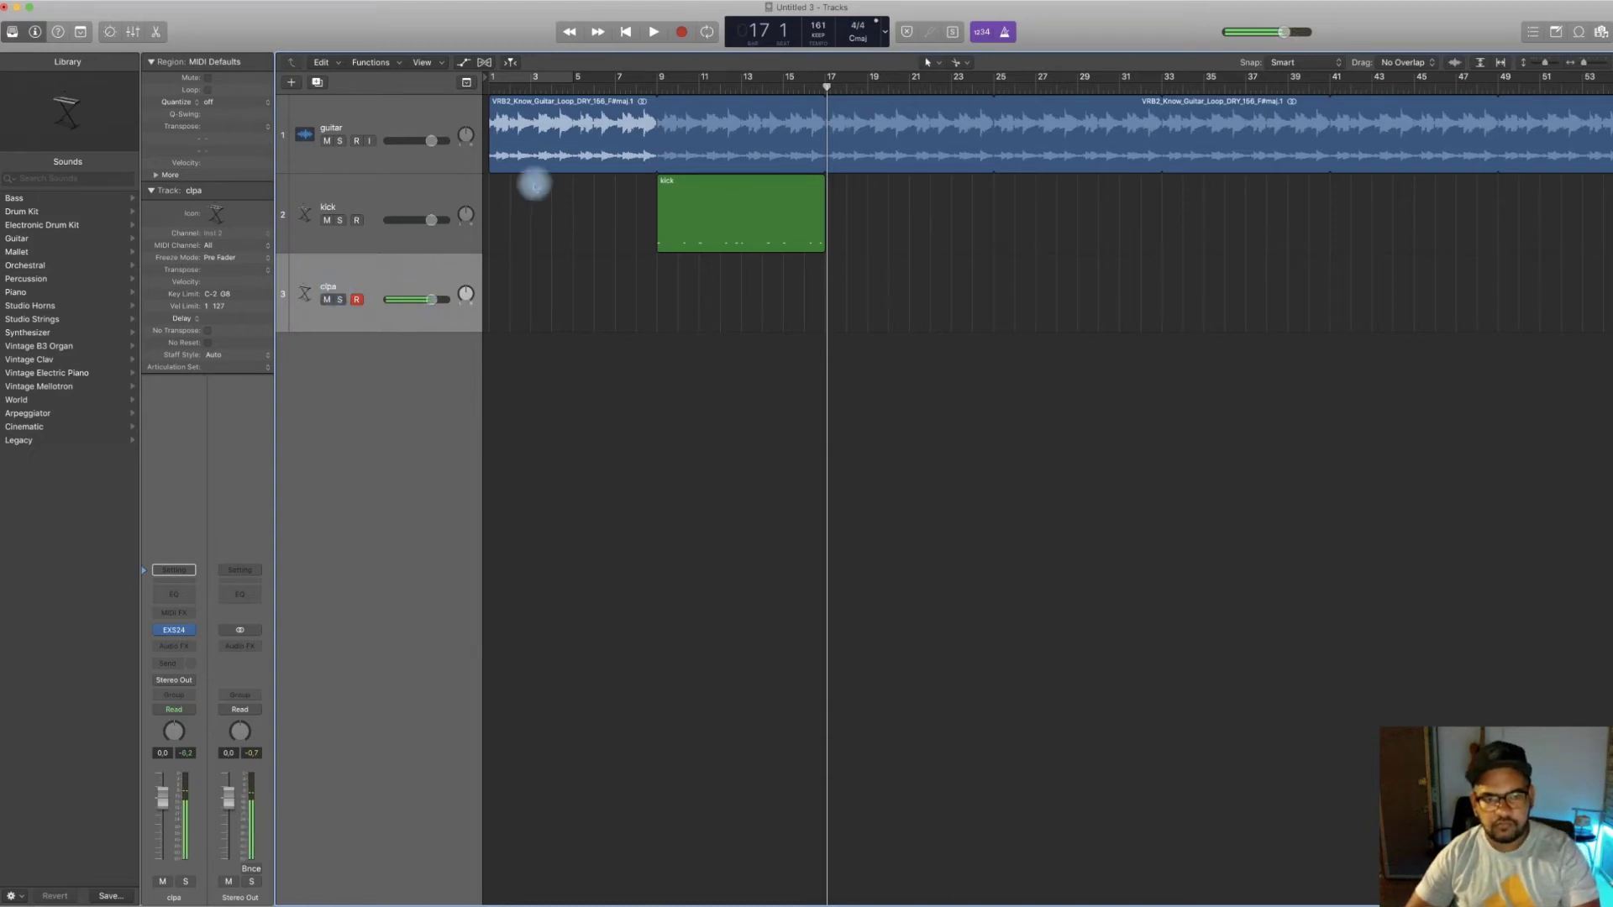
Record an eight-bar clap pattern on track 3 from bar 9, quantized to 1/16 Note, and play it back
{"action": "left_click", "coordinate": [658, 84]}
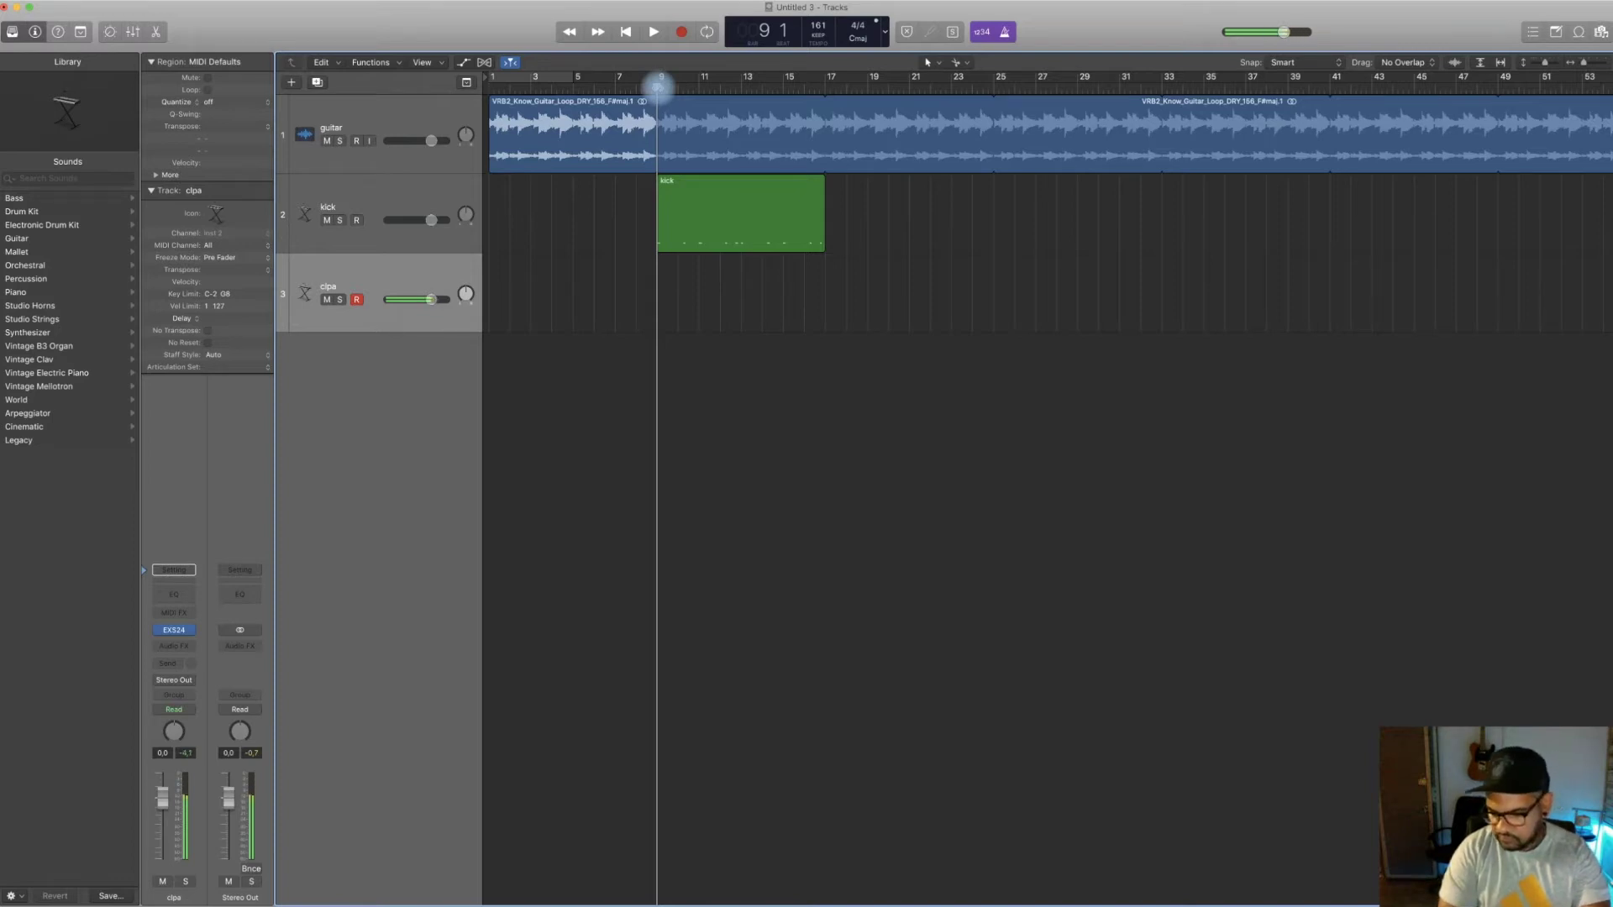
{"action": "key", "text": "space"}
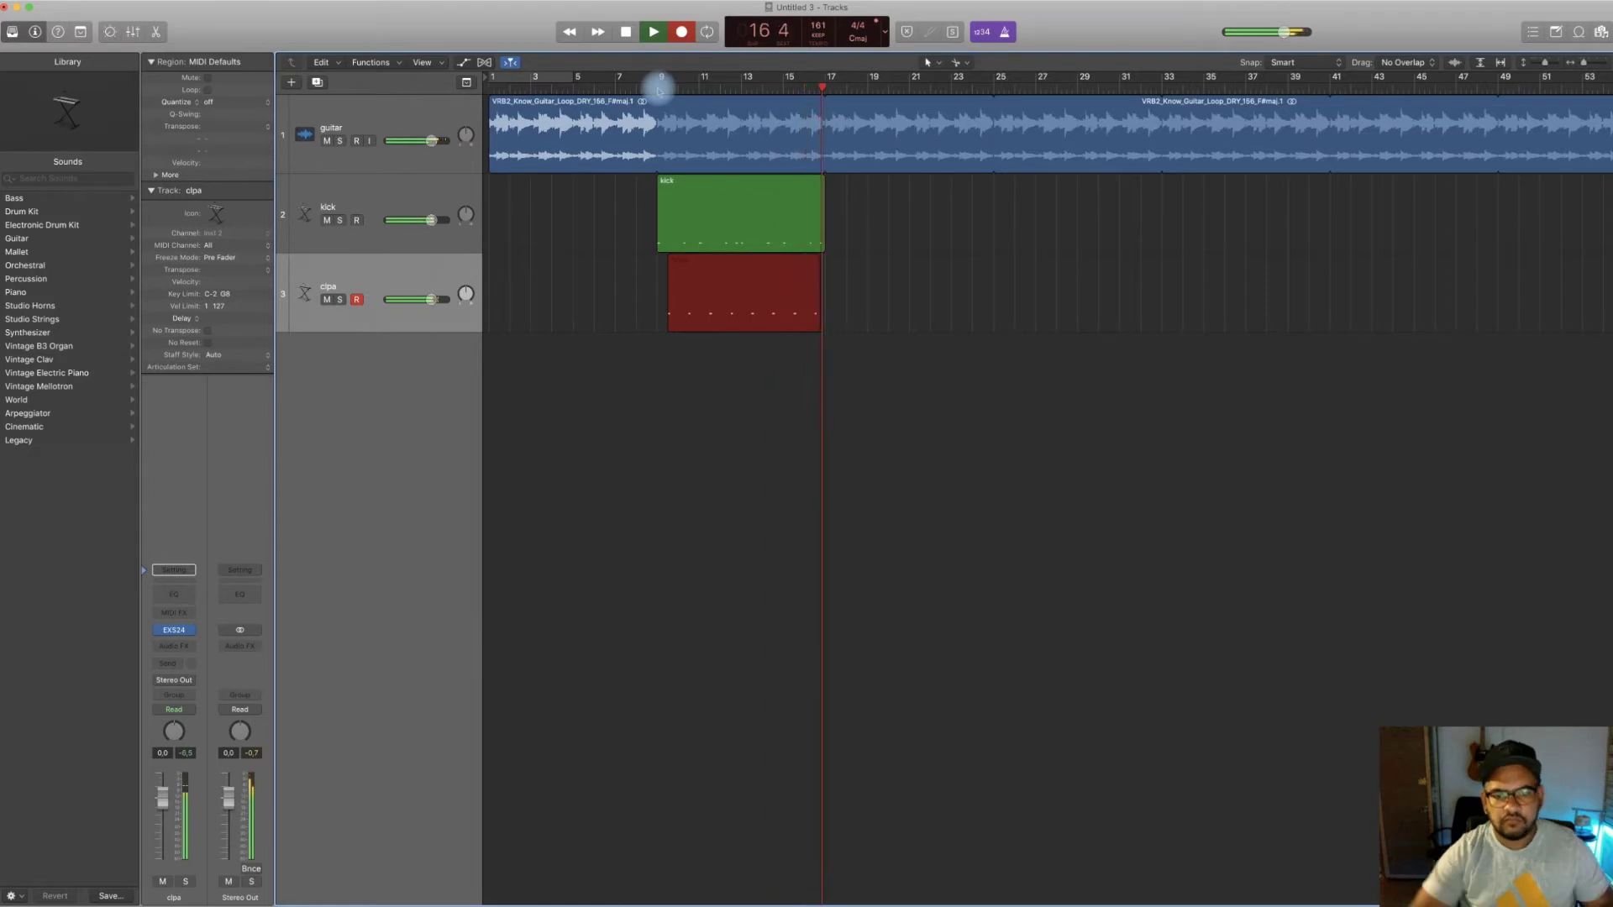
{"action": "key", "text": "space"}
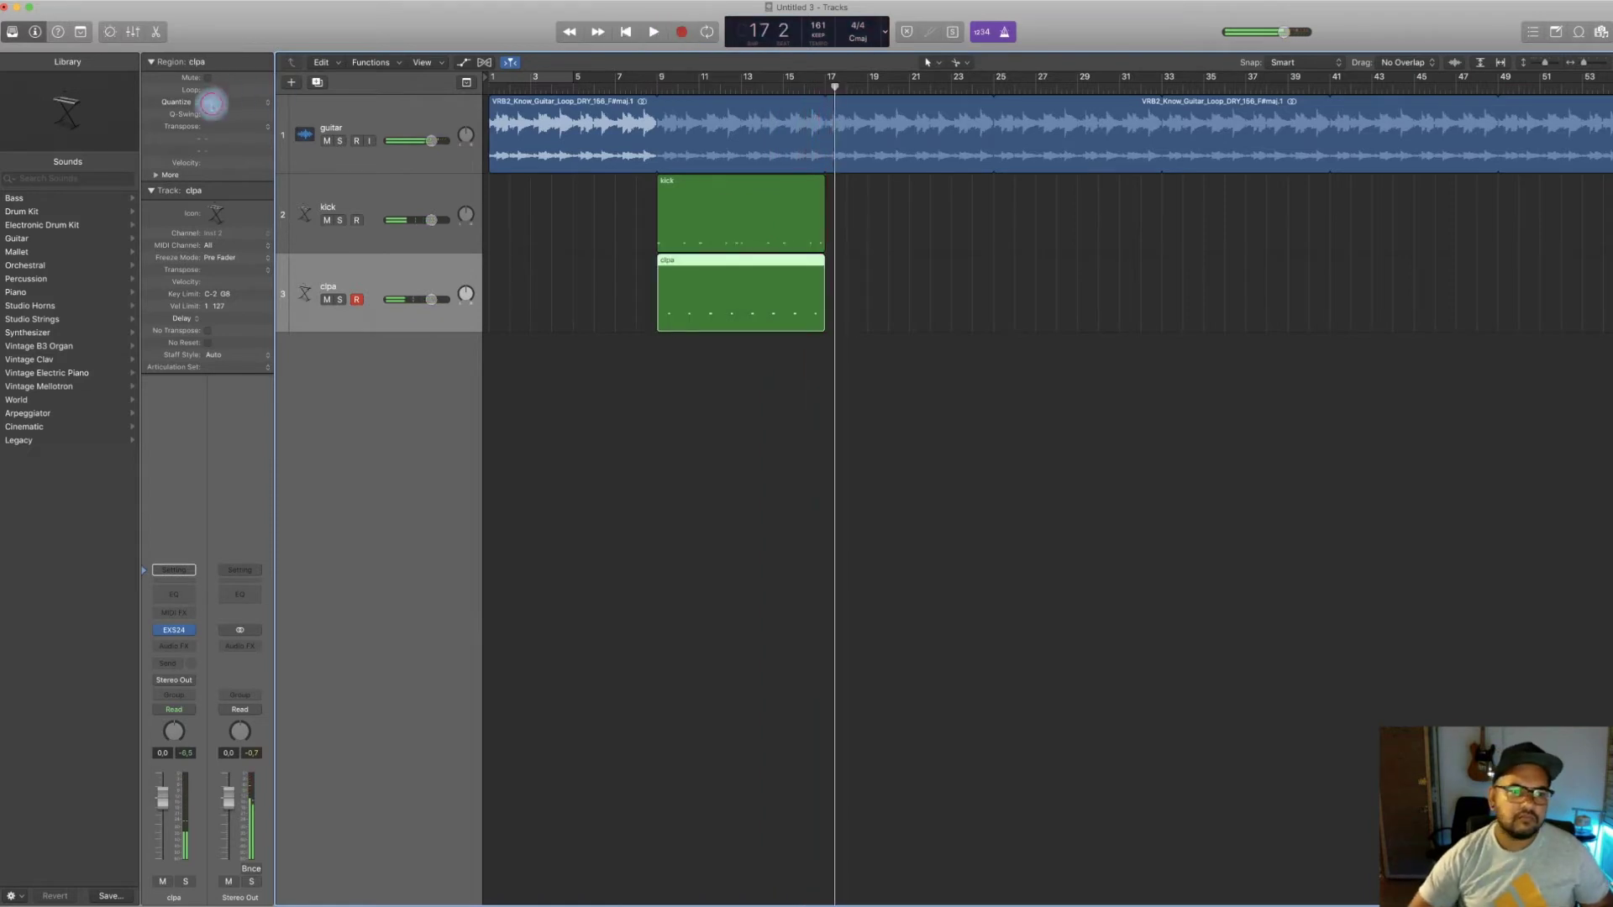
{"action": "left_click", "coordinate": [208, 102]}
{"action": "left_click", "coordinate": [222, 159]}
{"action": "double_click", "coordinate": [660, 81]}
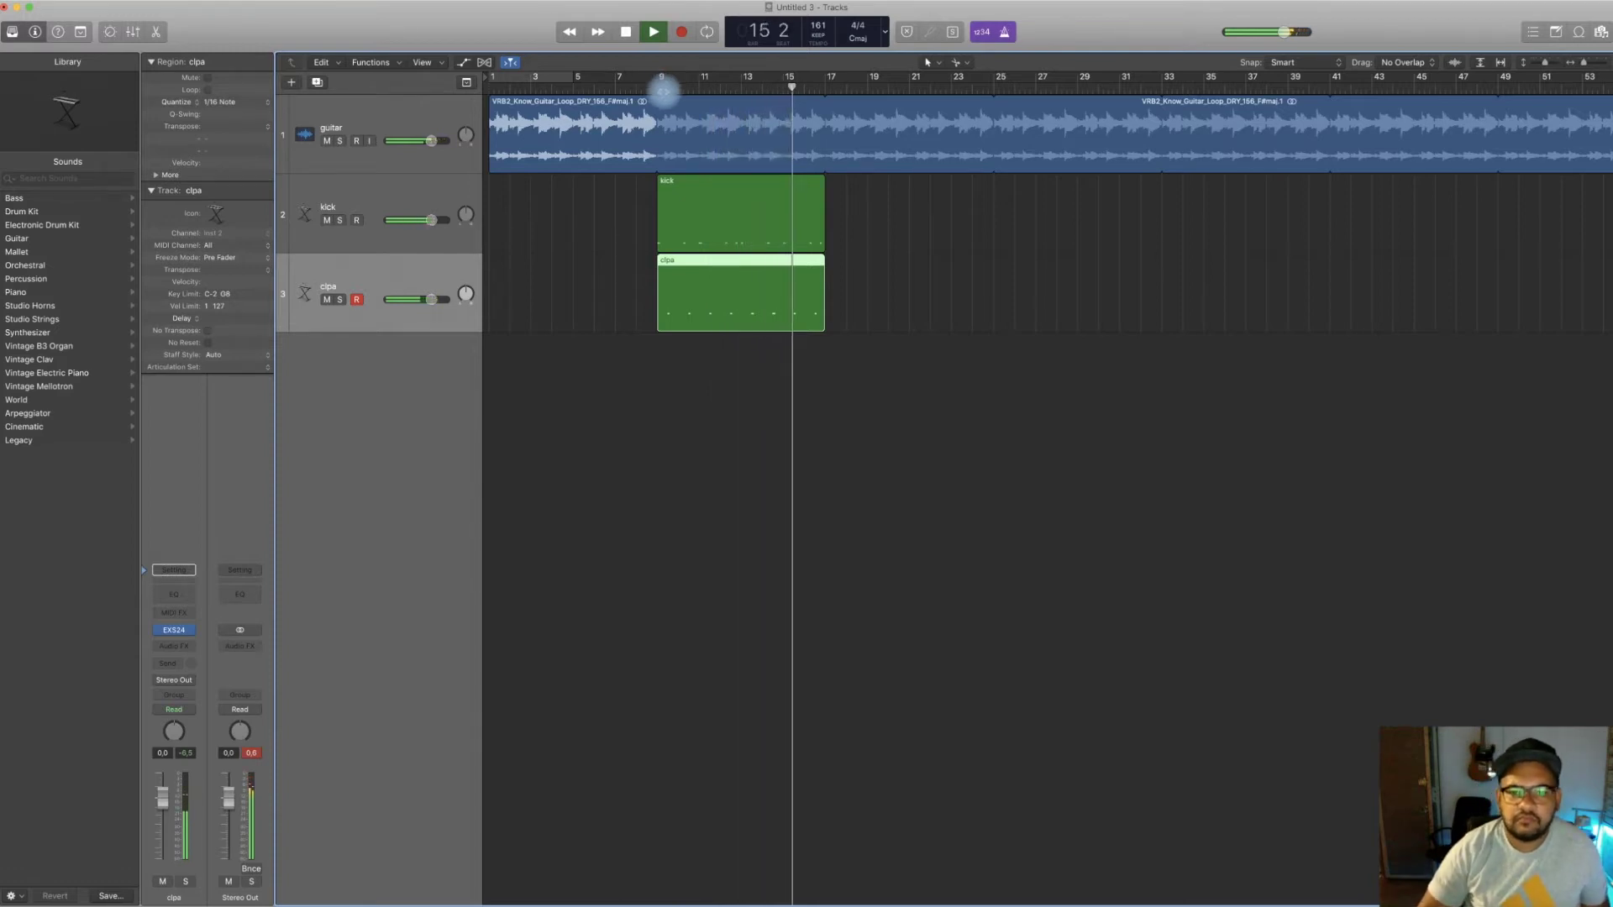
{"action": "key", "text": "space"}
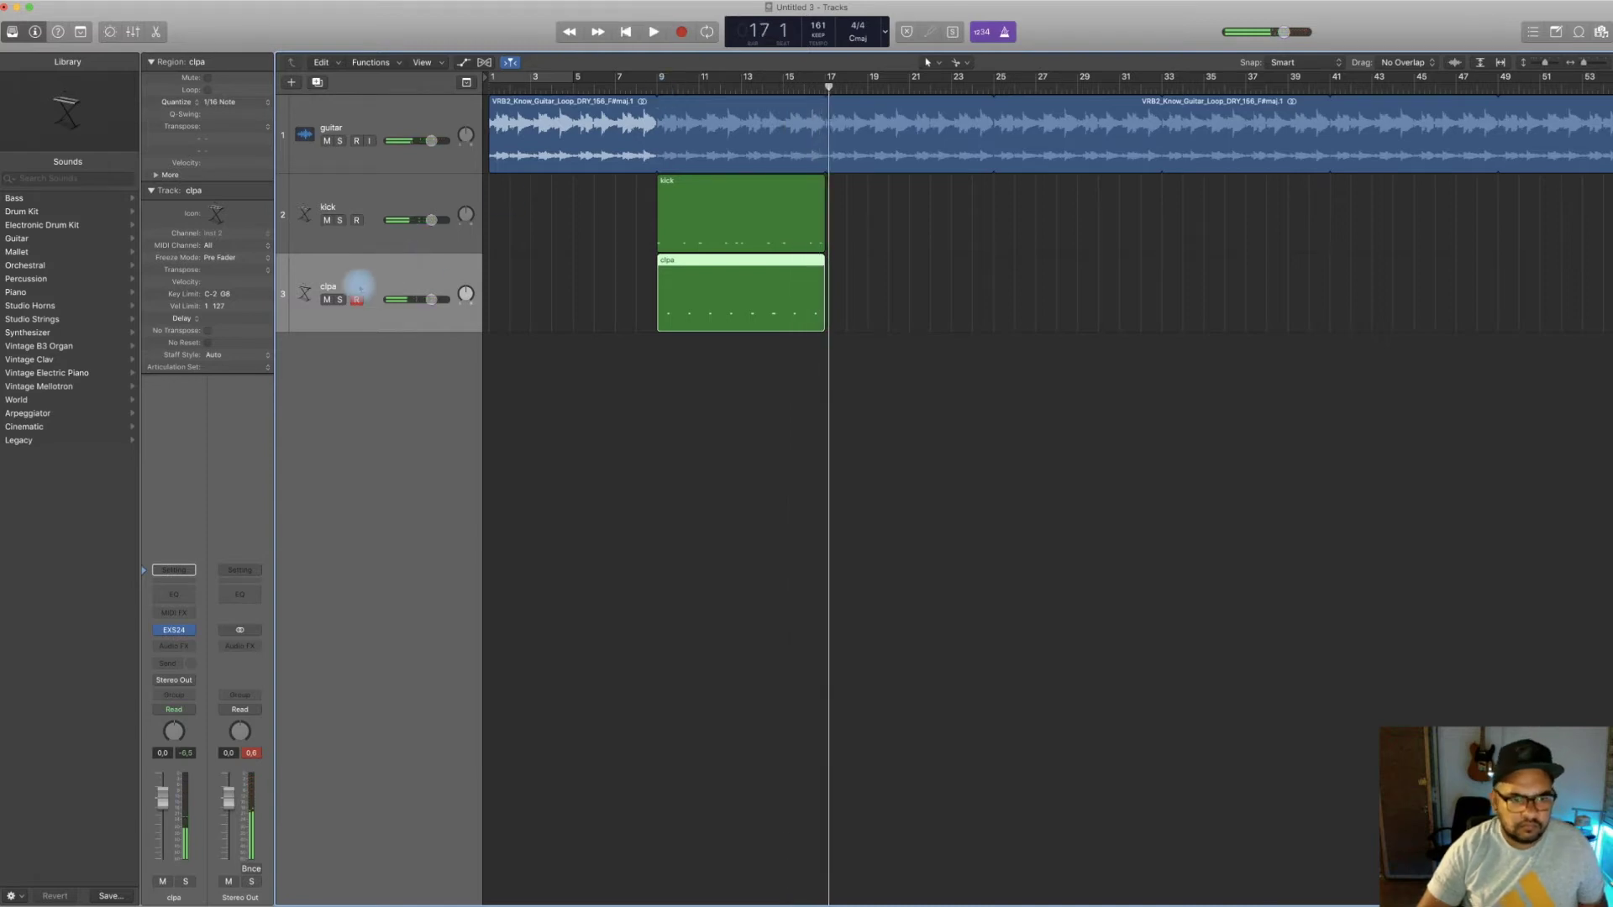
Correct the name of track 3 to clap
{"action": "double_click", "coordinate": [328, 285]}
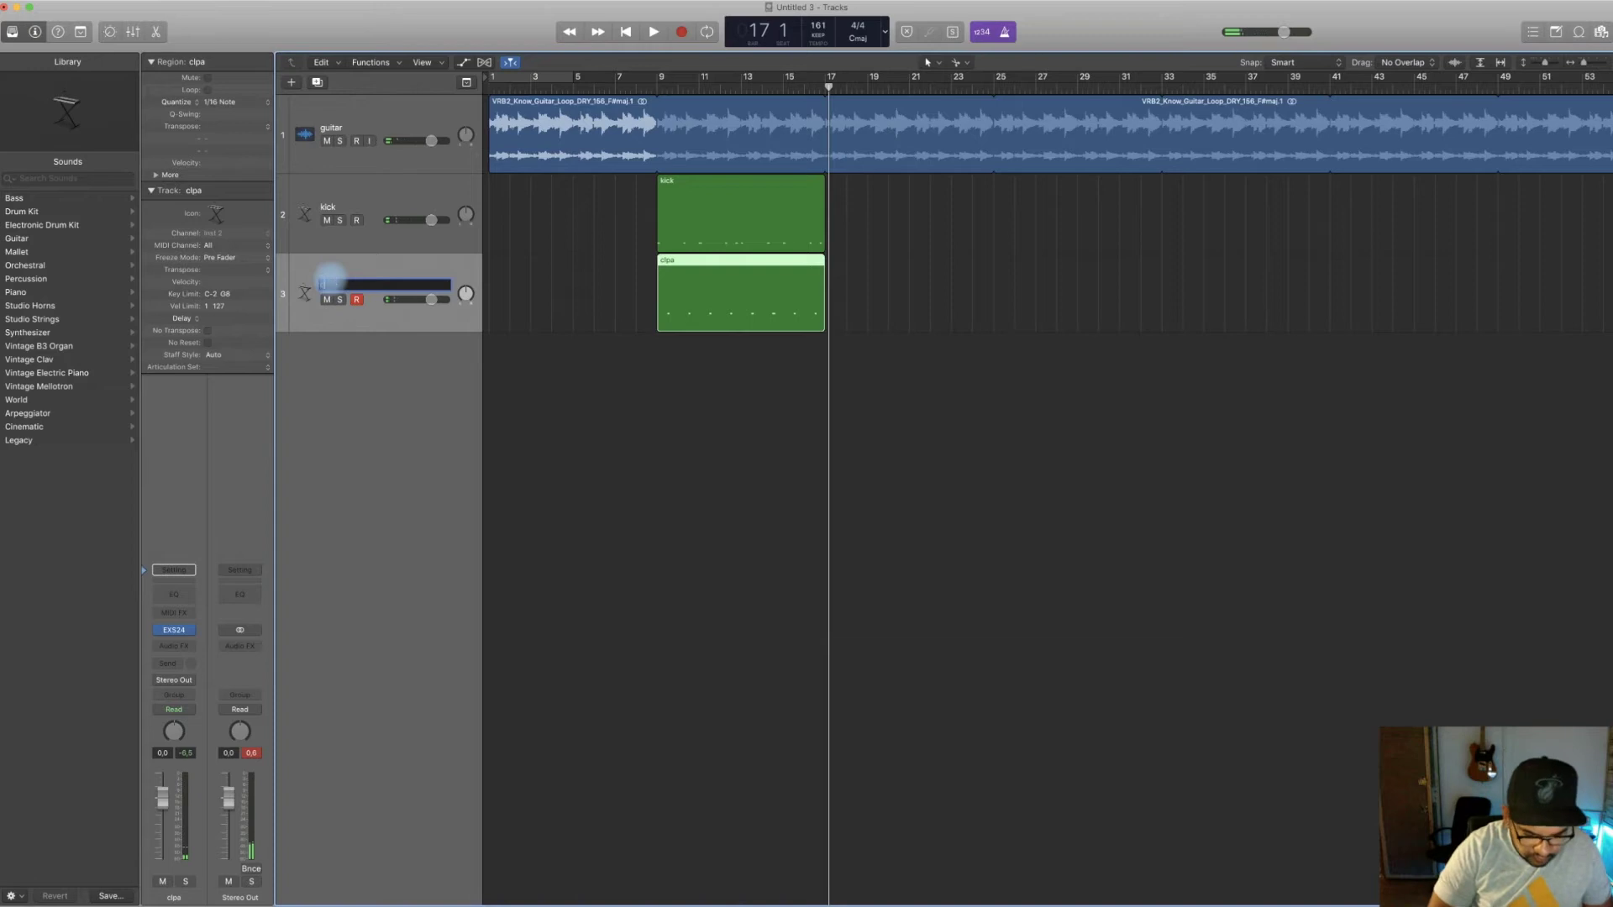
{"action": "type", "text": "clap"}
{"action": "key", "text": "Return"}
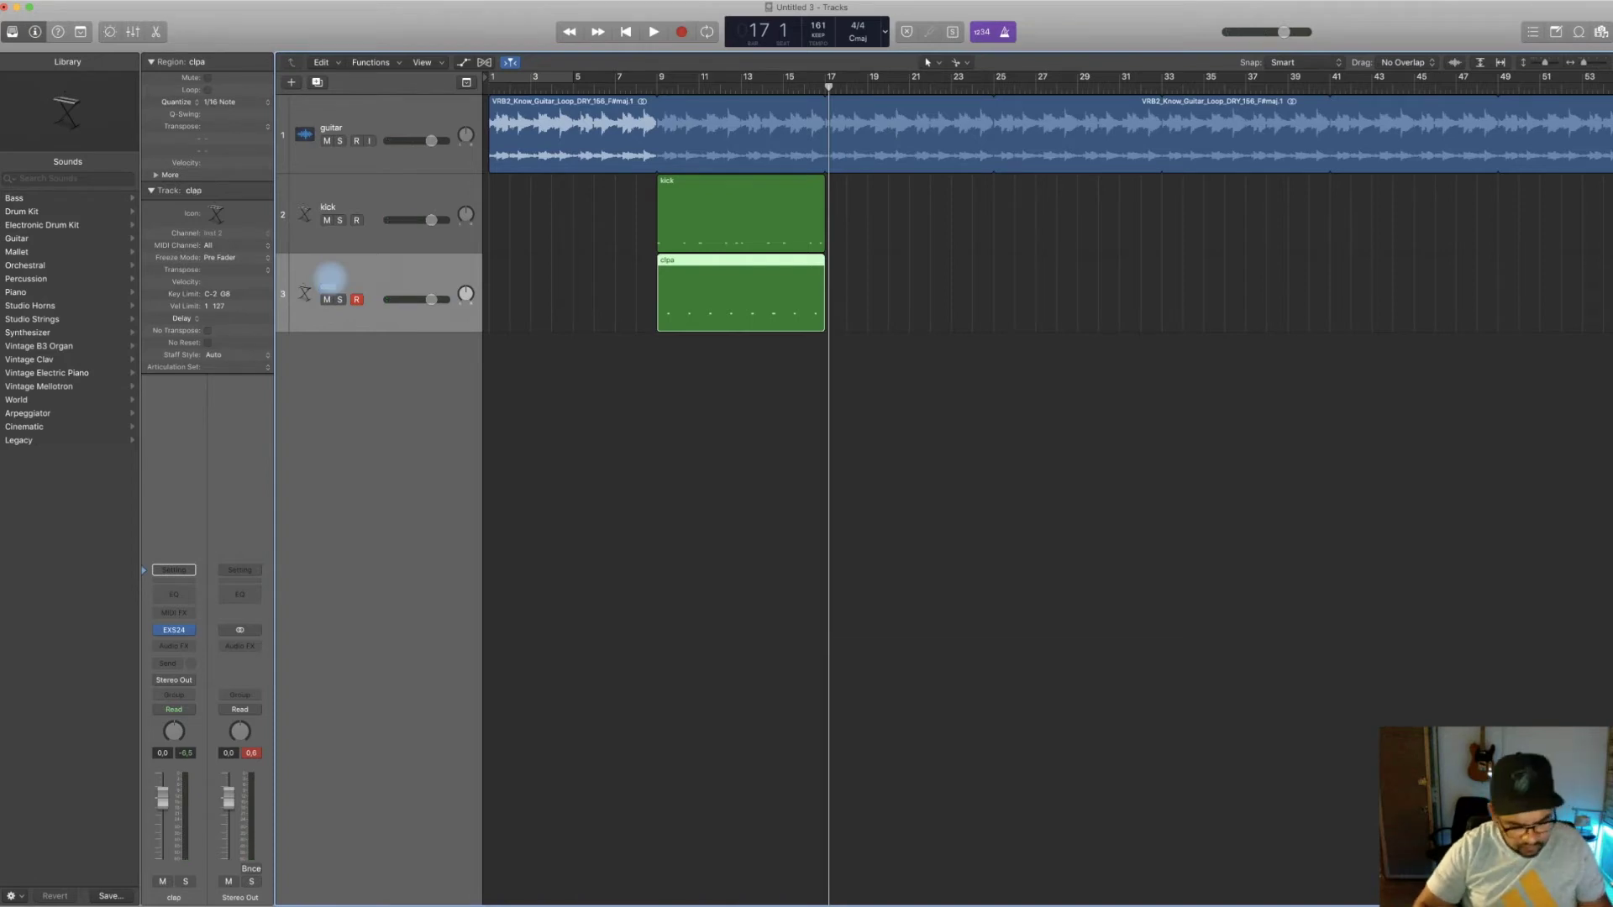
Create a fourth track with the clap track's duplicate settings and name it snare
{"action": "key", "text": "super+d"}
{"action": "double_click", "coordinate": [327, 364]}
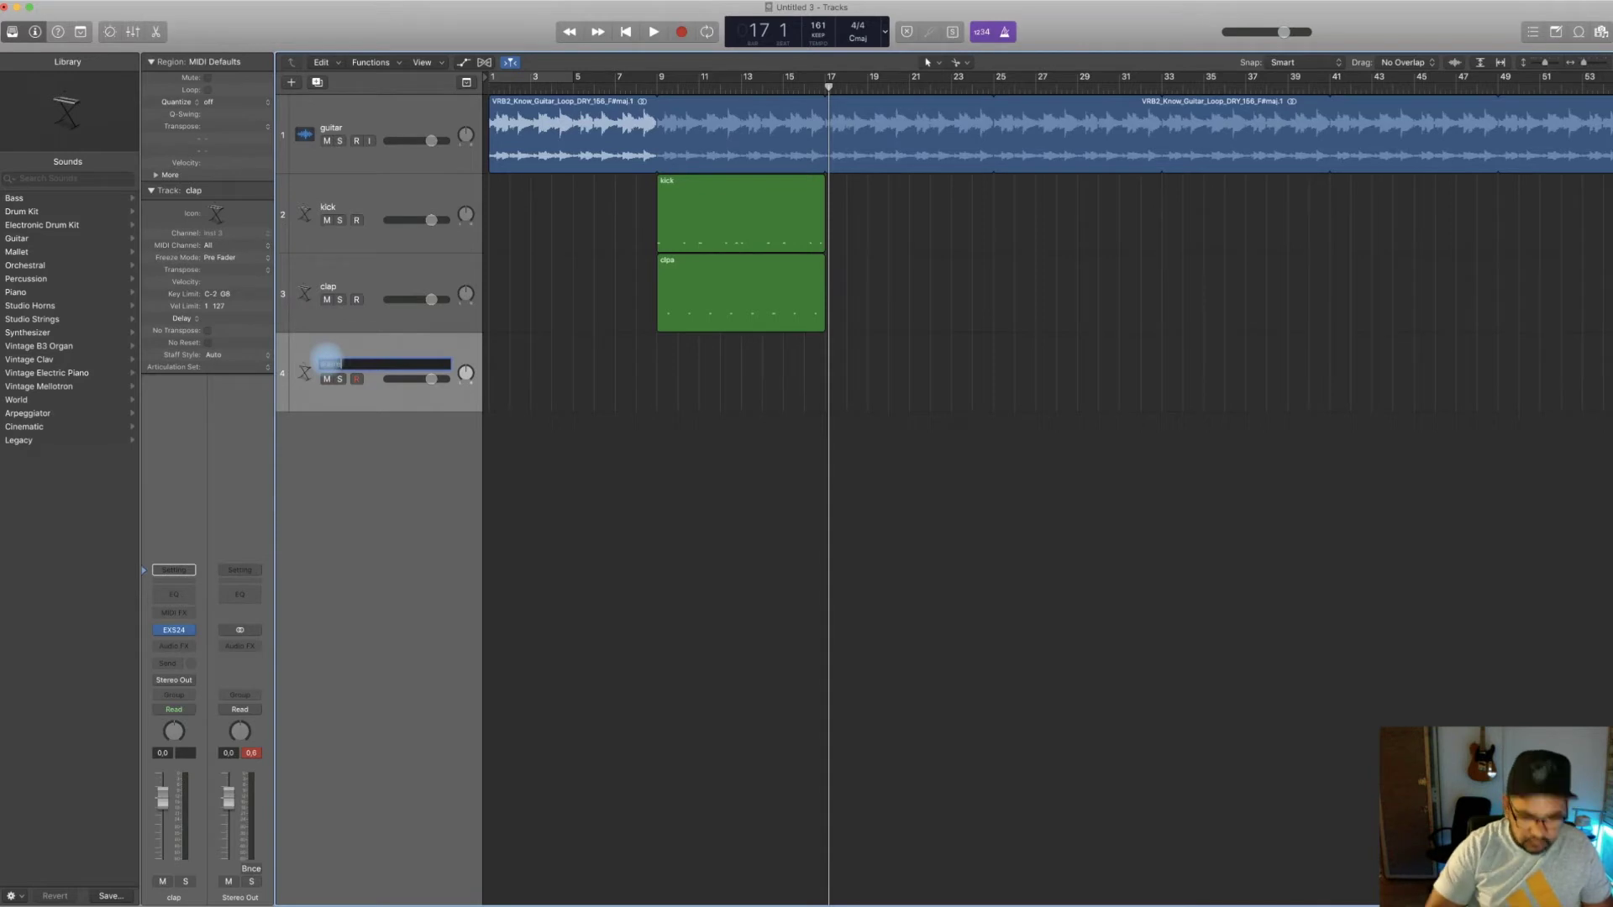
{"action": "type", "text": "snare"}
{"action": "key", "text": "Return"}
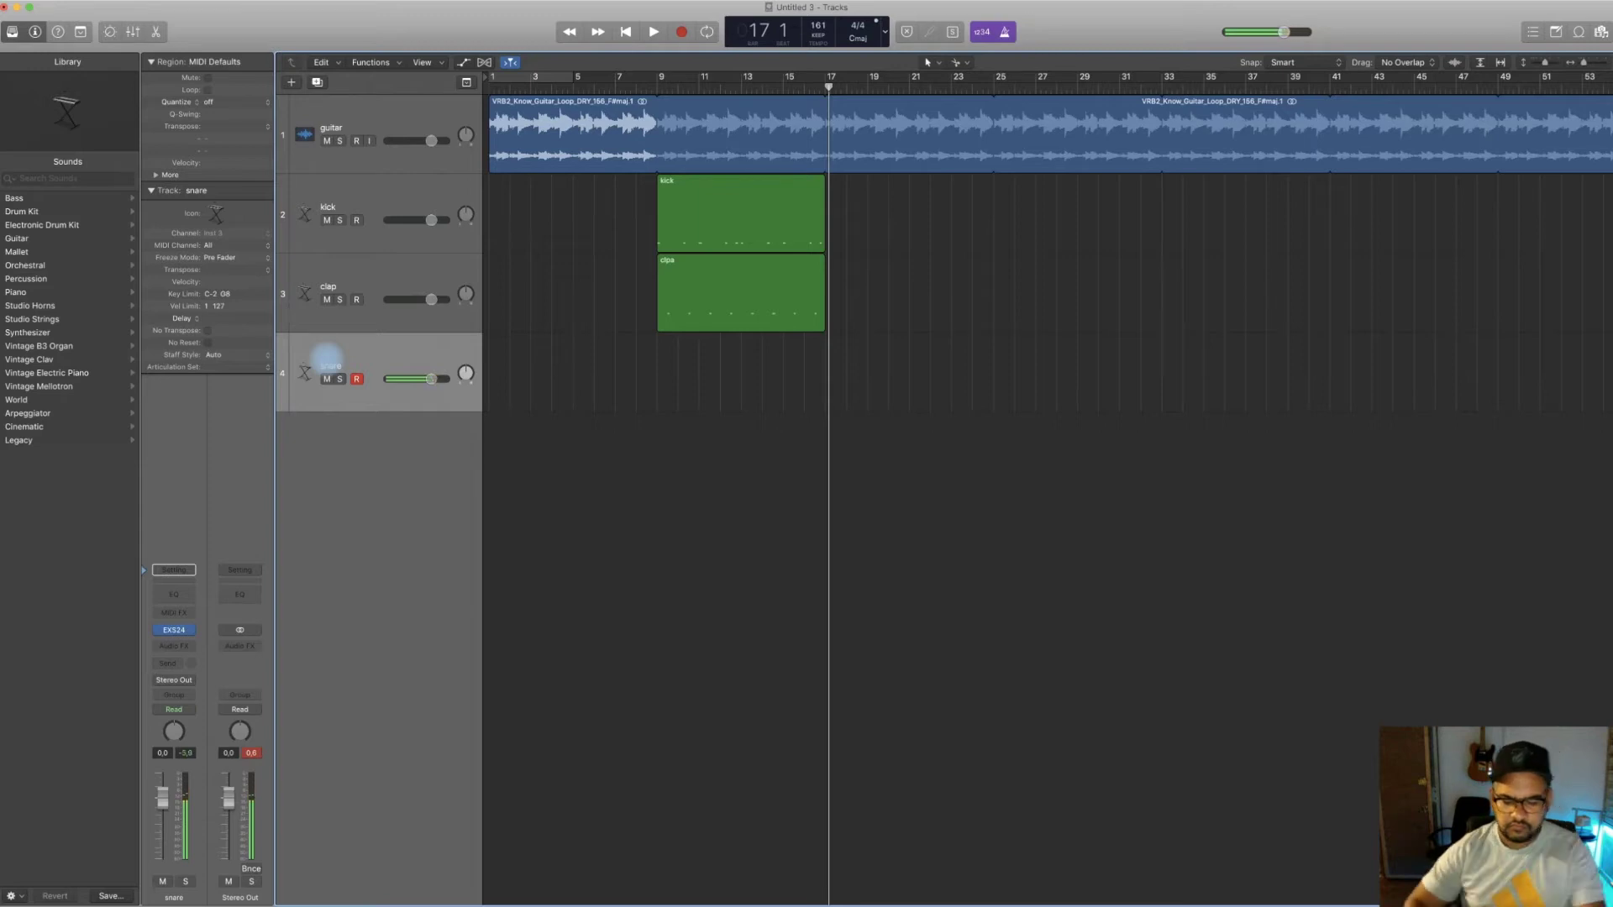
Record an eight-bar snare pattern on track 4 from bar 9, quantize it to 1/16 Note, and play it back
{"action": "left_click", "coordinate": [652, 87]}
{"action": "key", "text": "space"}
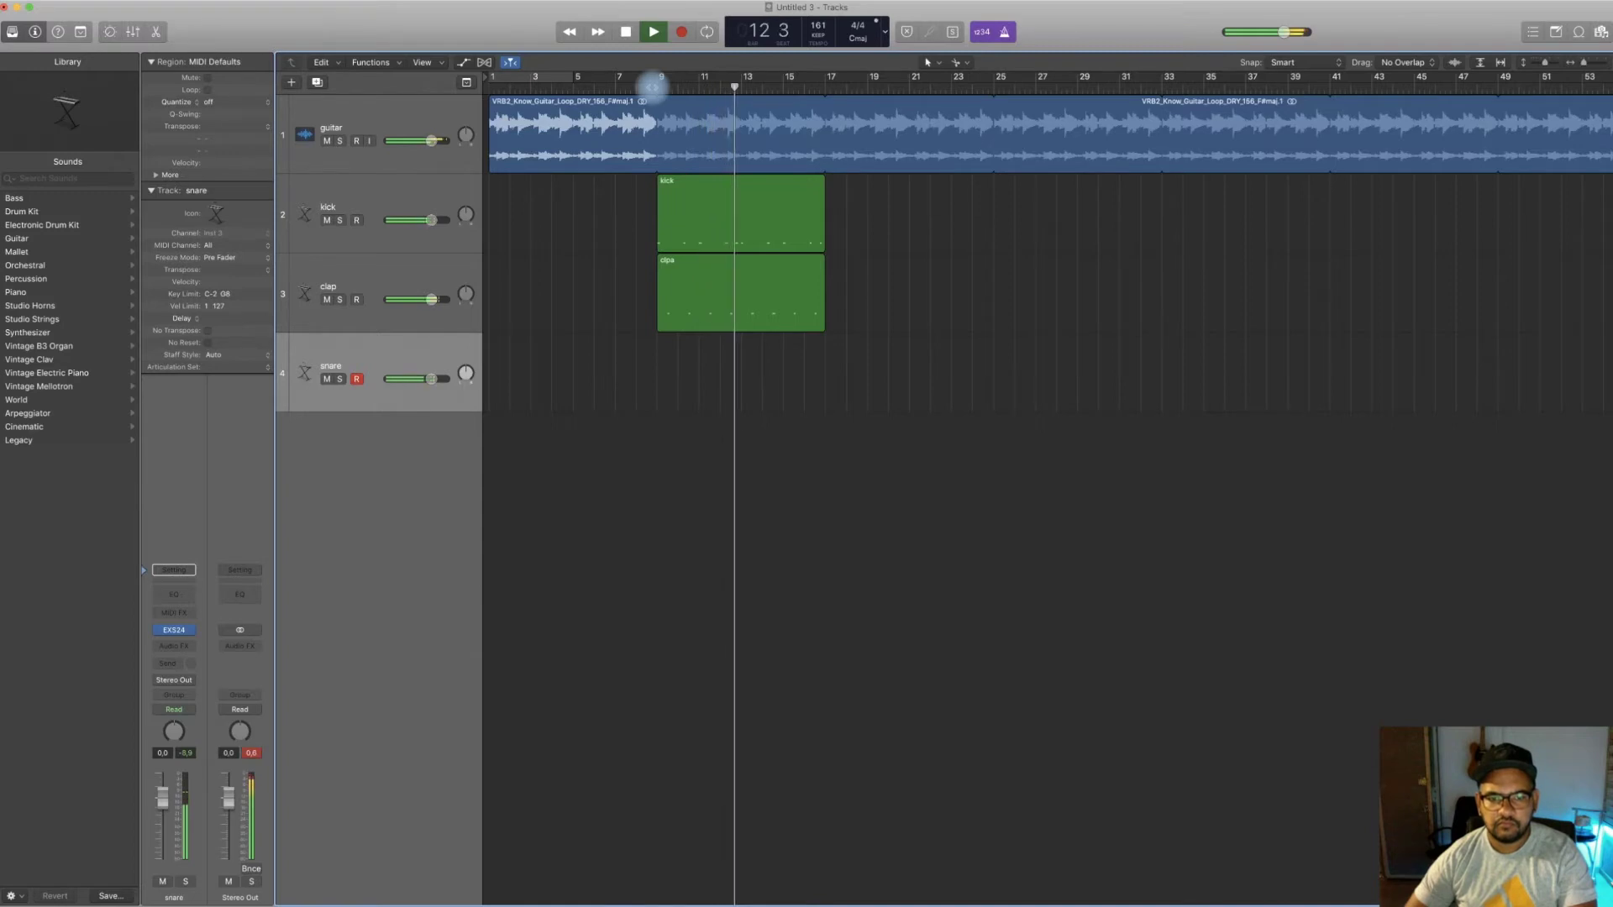
{"action": "left_click", "coordinate": [632, 87]}
{"action": "key", "text": "r"}
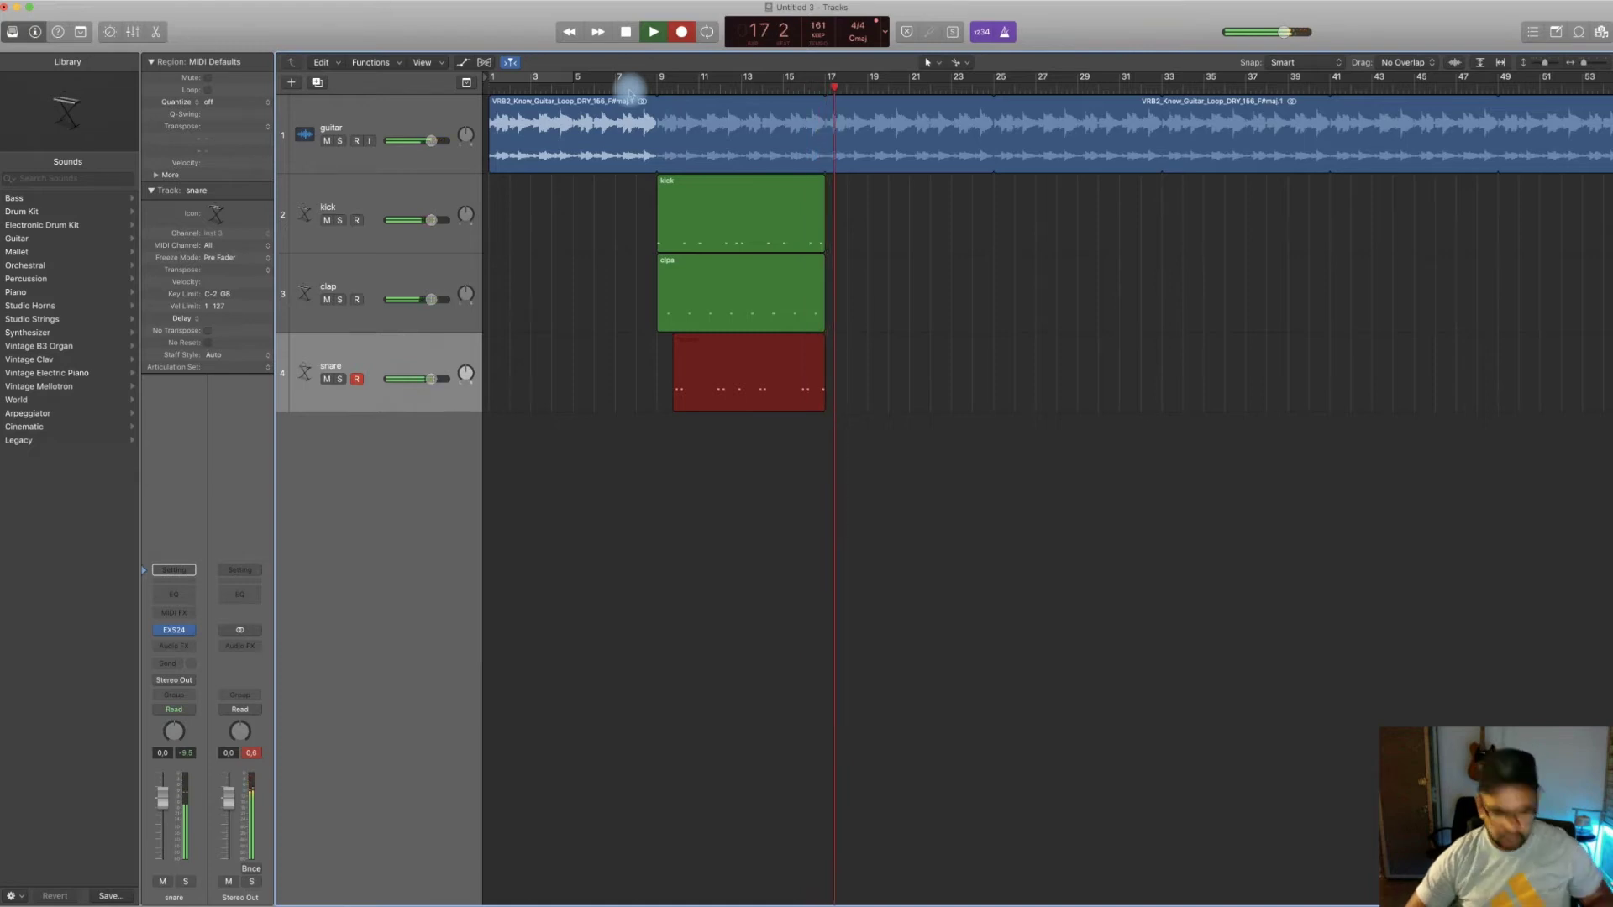
{"action": "key", "text": "space"}
{"action": "left_click", "coordinate": [210, 101]}
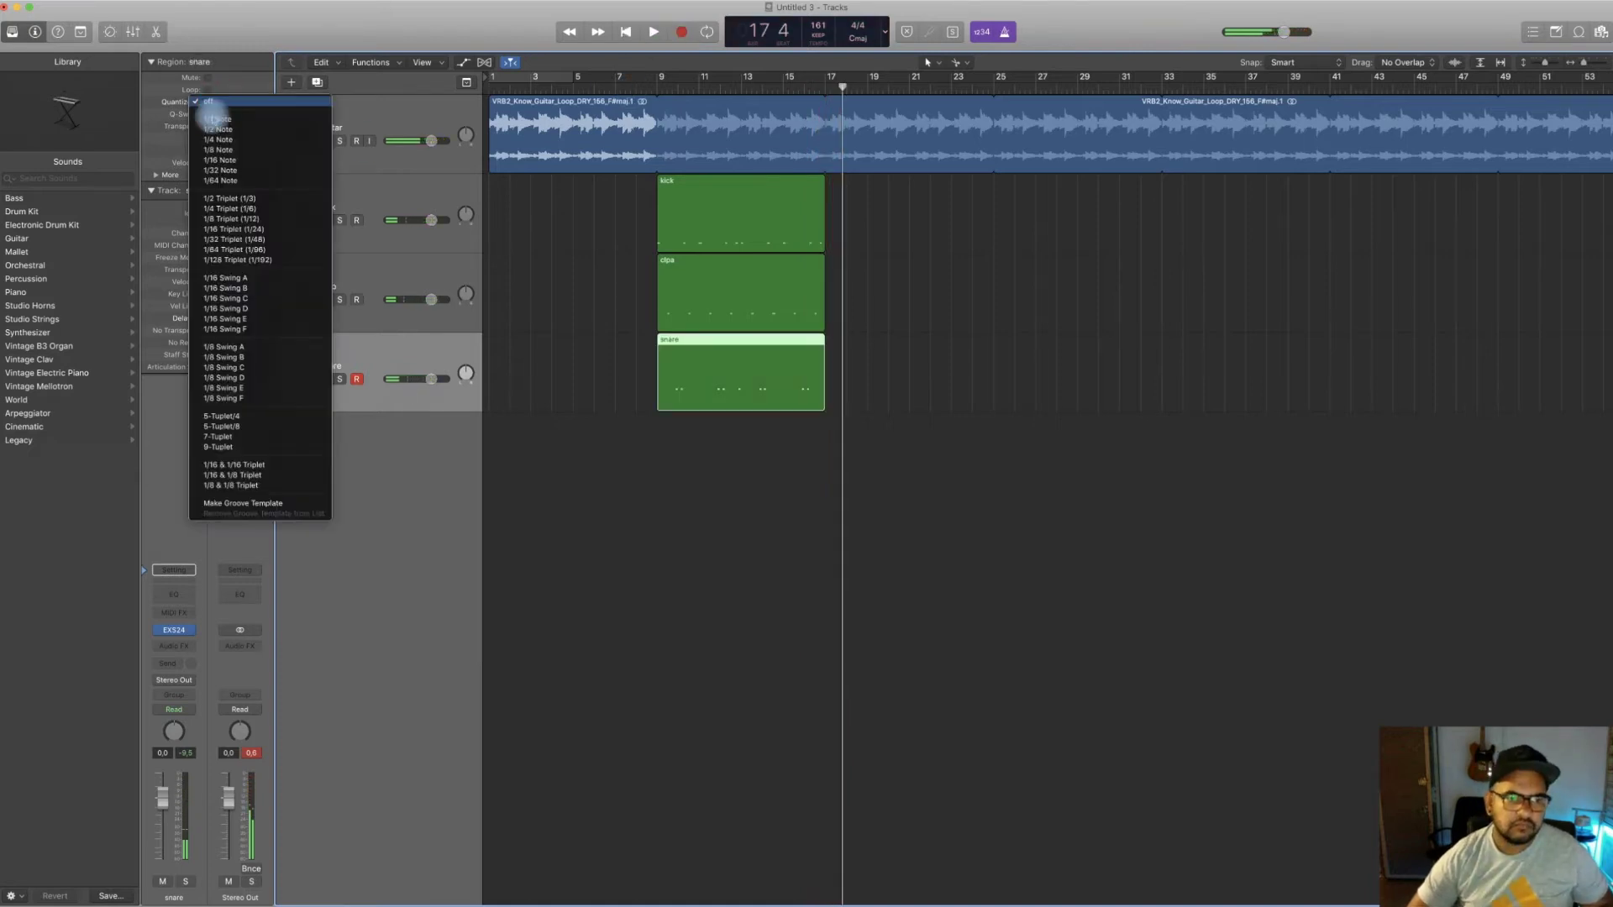
{"action": "left_click", "coordinate": [218, 158]}
{"action": "left_click", "coordinate": [659, 84]}
{"action": "key", "text": "space"}
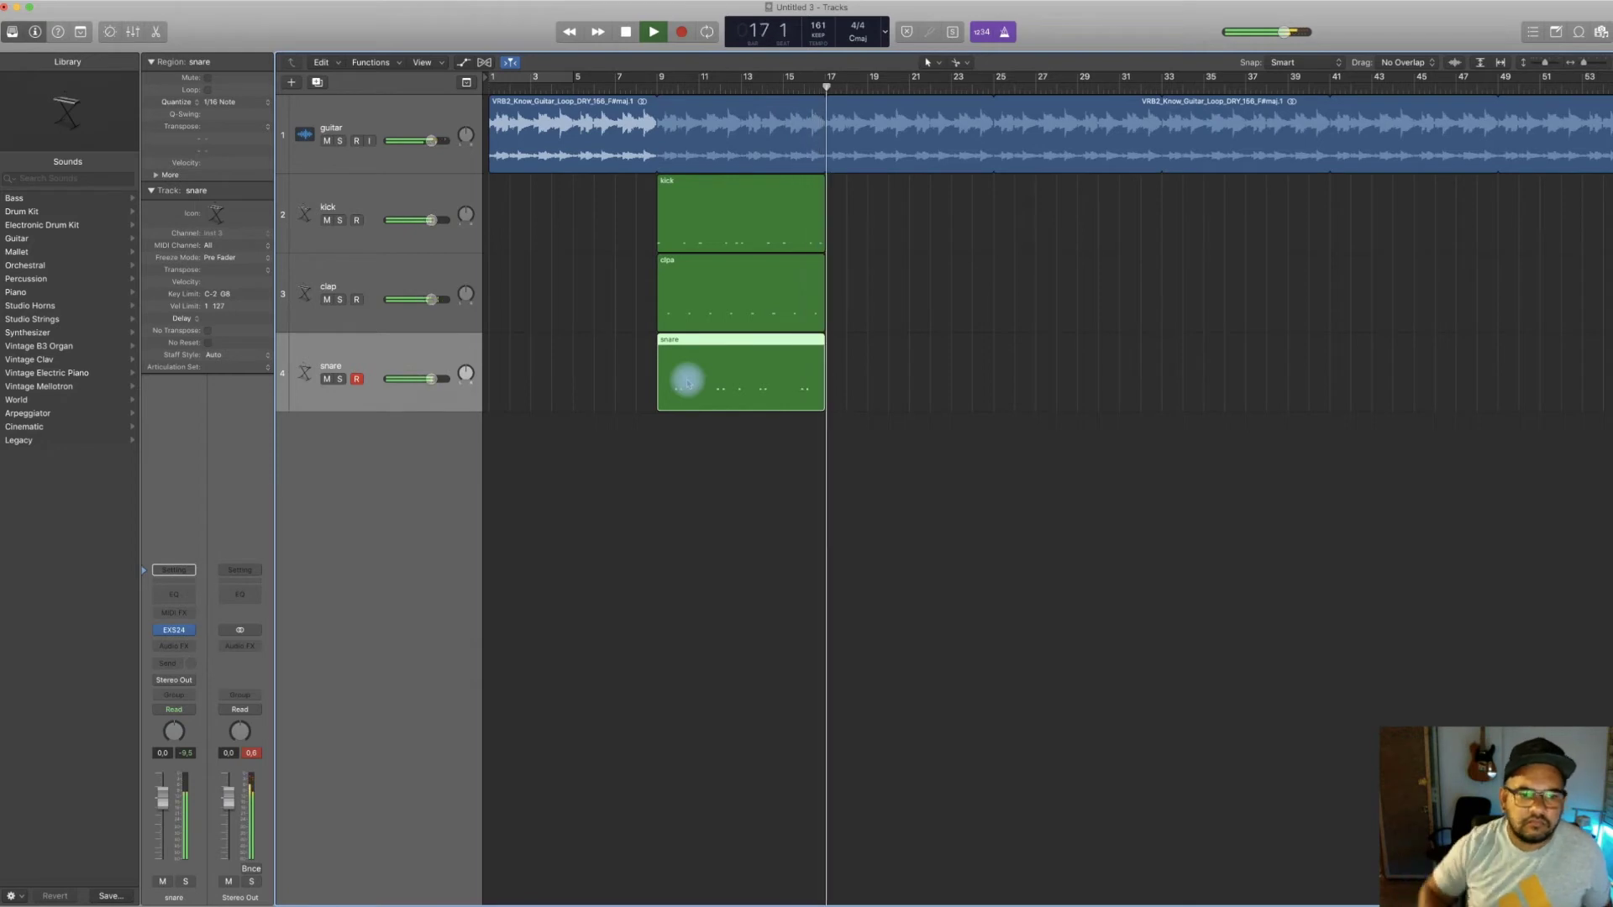
{"action": "key", "text": "space"}
Create a fifth track with the snare track's duplicate settings and name it hh
{"action": "left_click", "coordinate": [388, 368]}
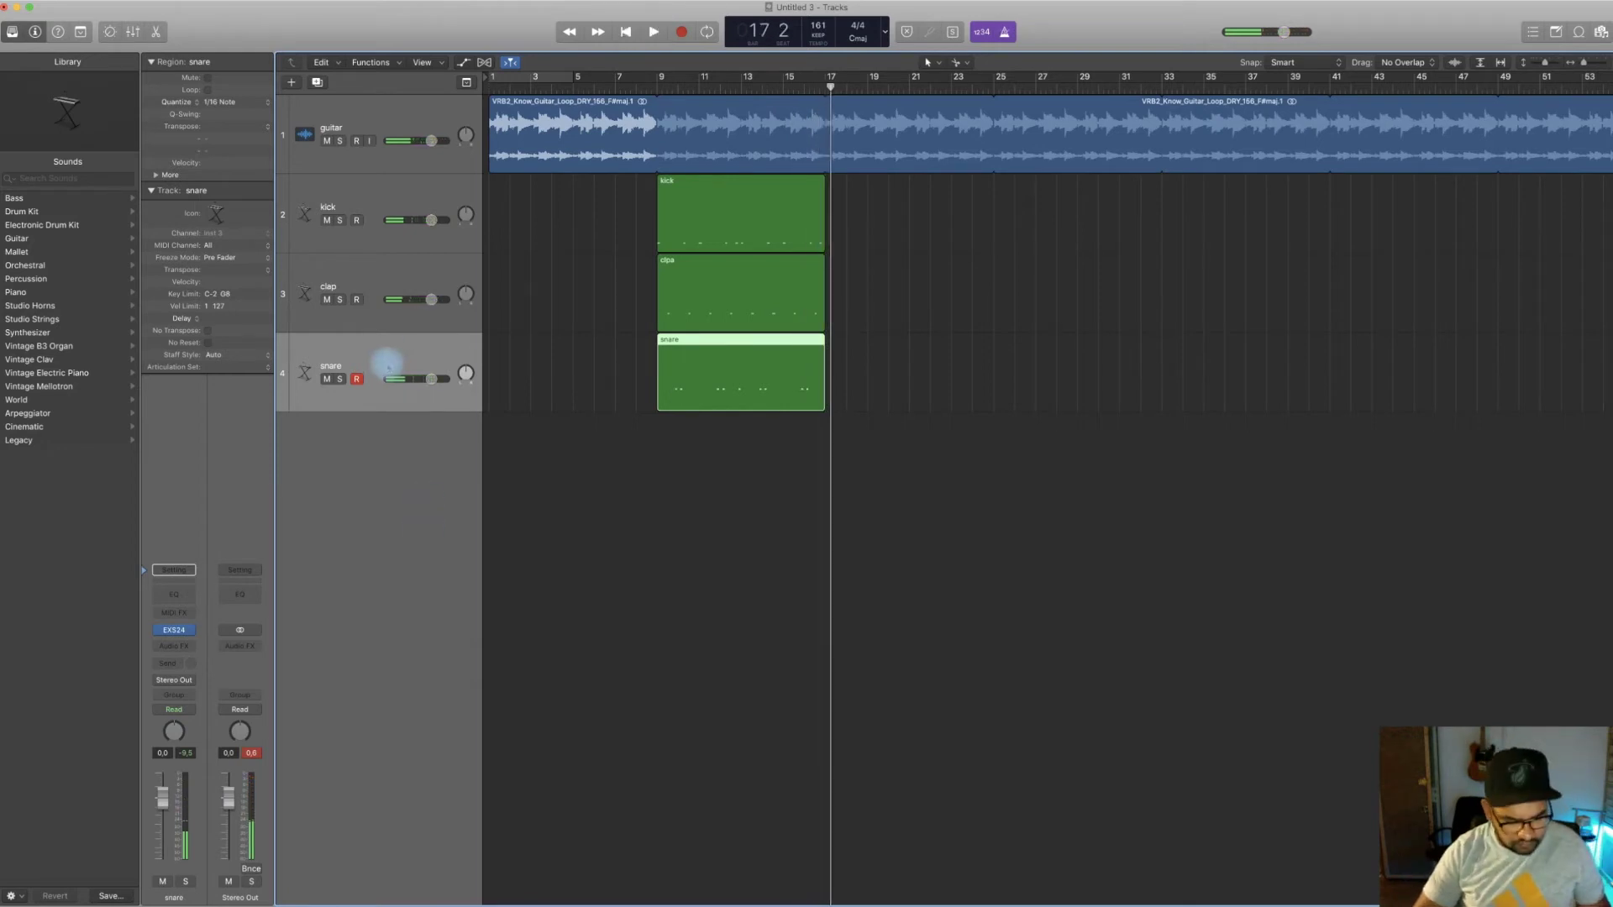
{"action": "double_click", "coordinate": [353, 433]}
{"action": "double_click", "coordinate": [328, 444]}
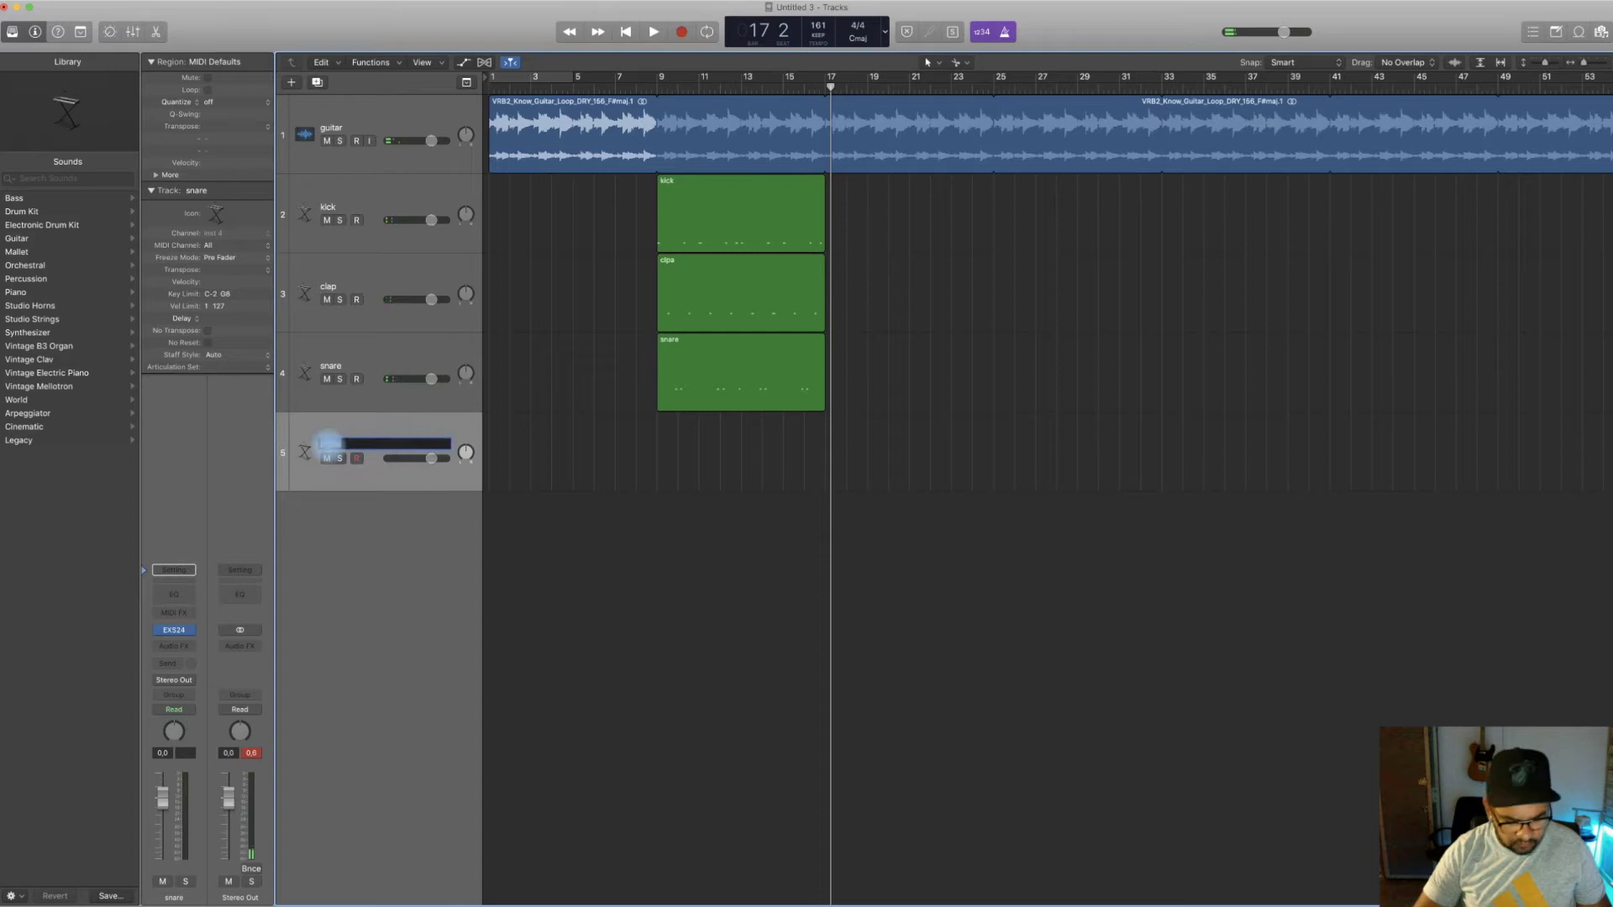
{"action": "type", "text": "hh"}
{"action": "key", "text": "Return"}
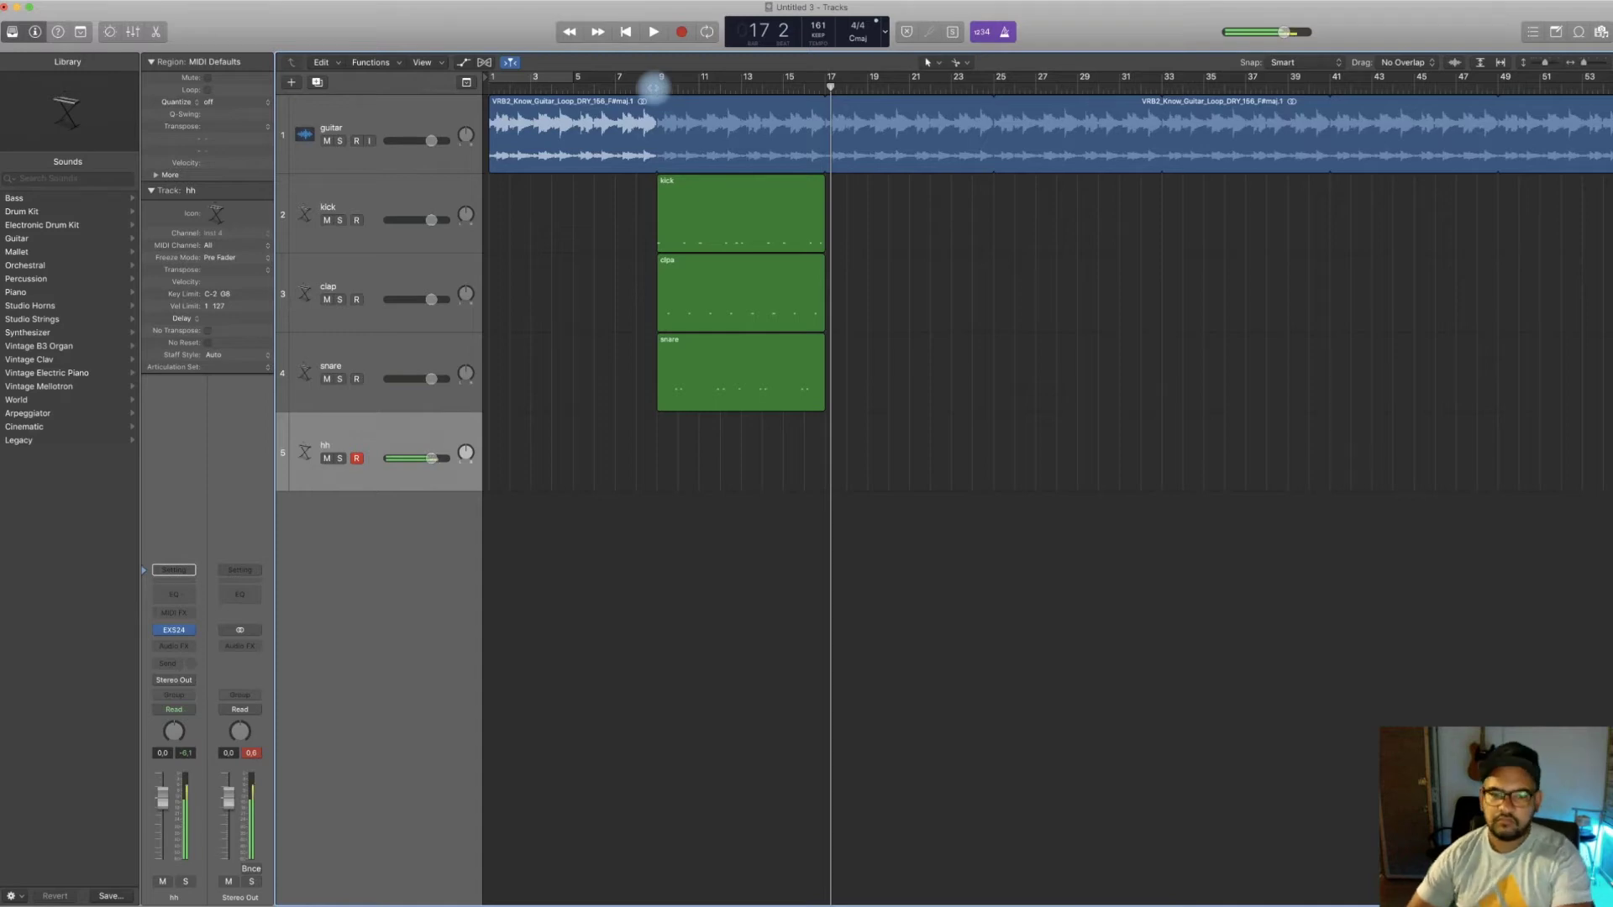
Record an eight-bar hi-hat pattern on the hh track from bar 9, quantize it to 1/16 Note, and play it back
{"action": "left_click", "coordinate": [654, 86]}
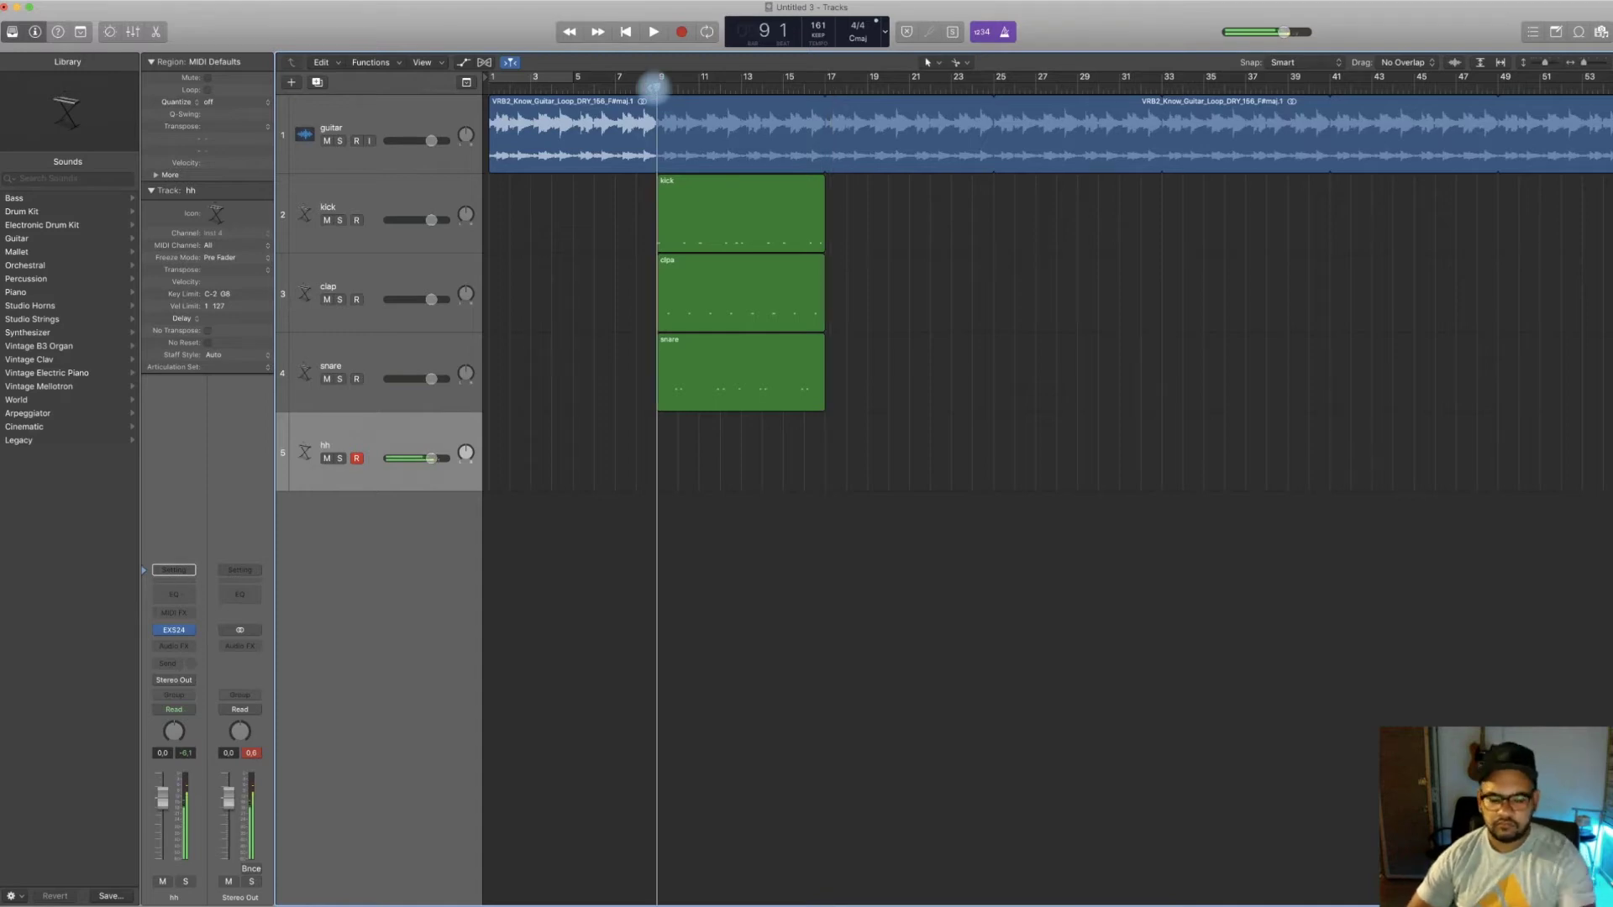
{"action": "key", "text": "r"}
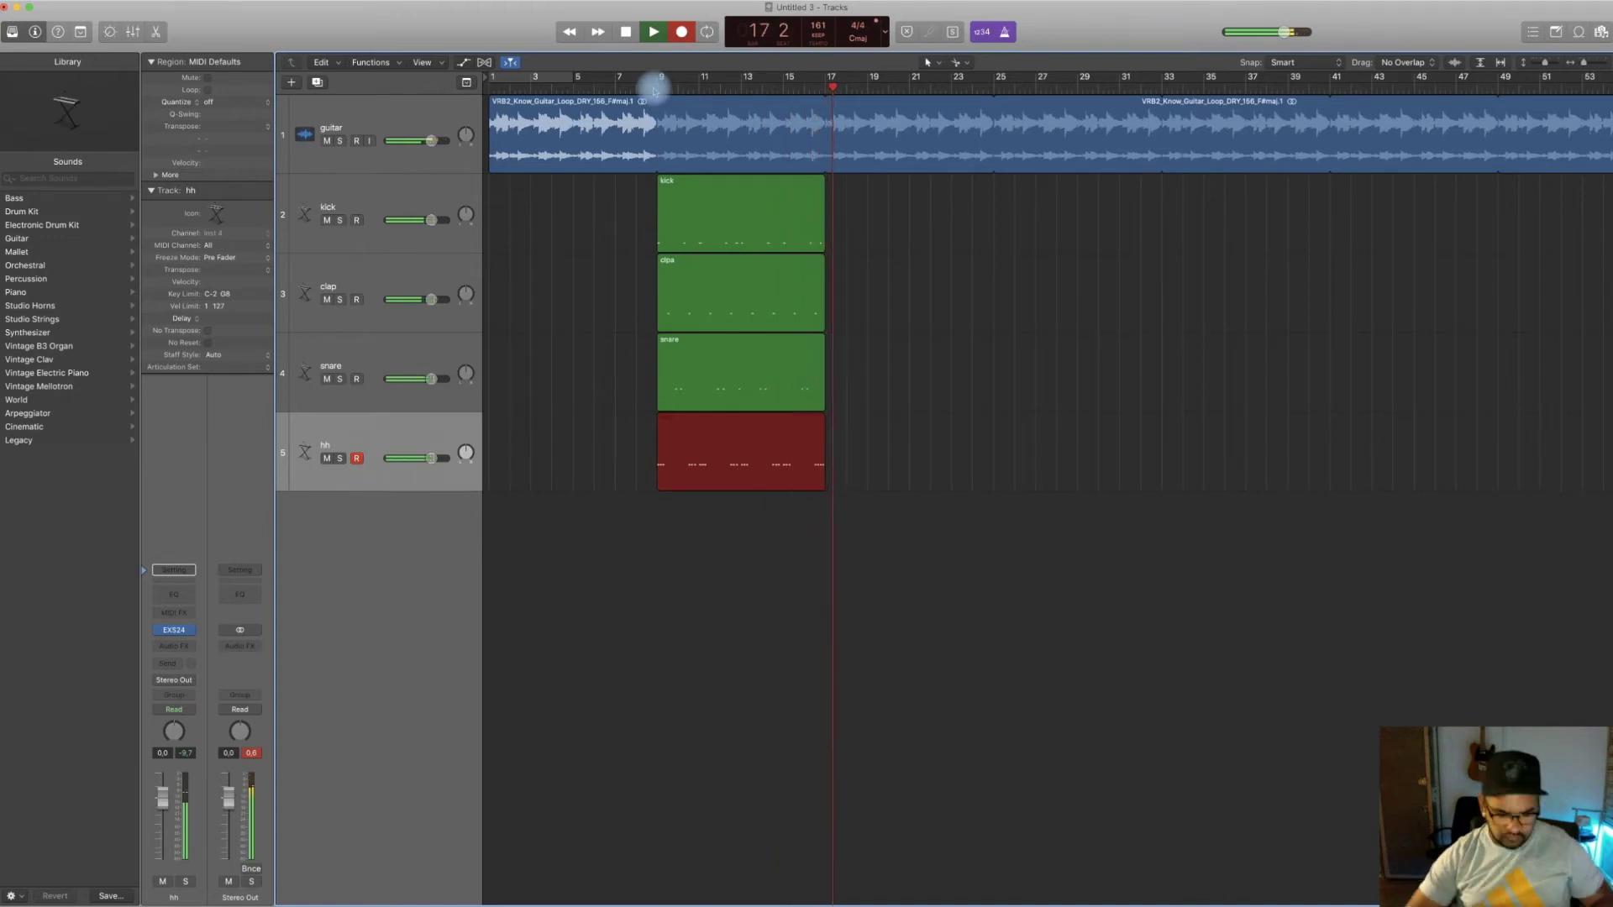
{"action": "key", "text": "space"}
{"action": "left_click", "coordinate": [220, 102]}
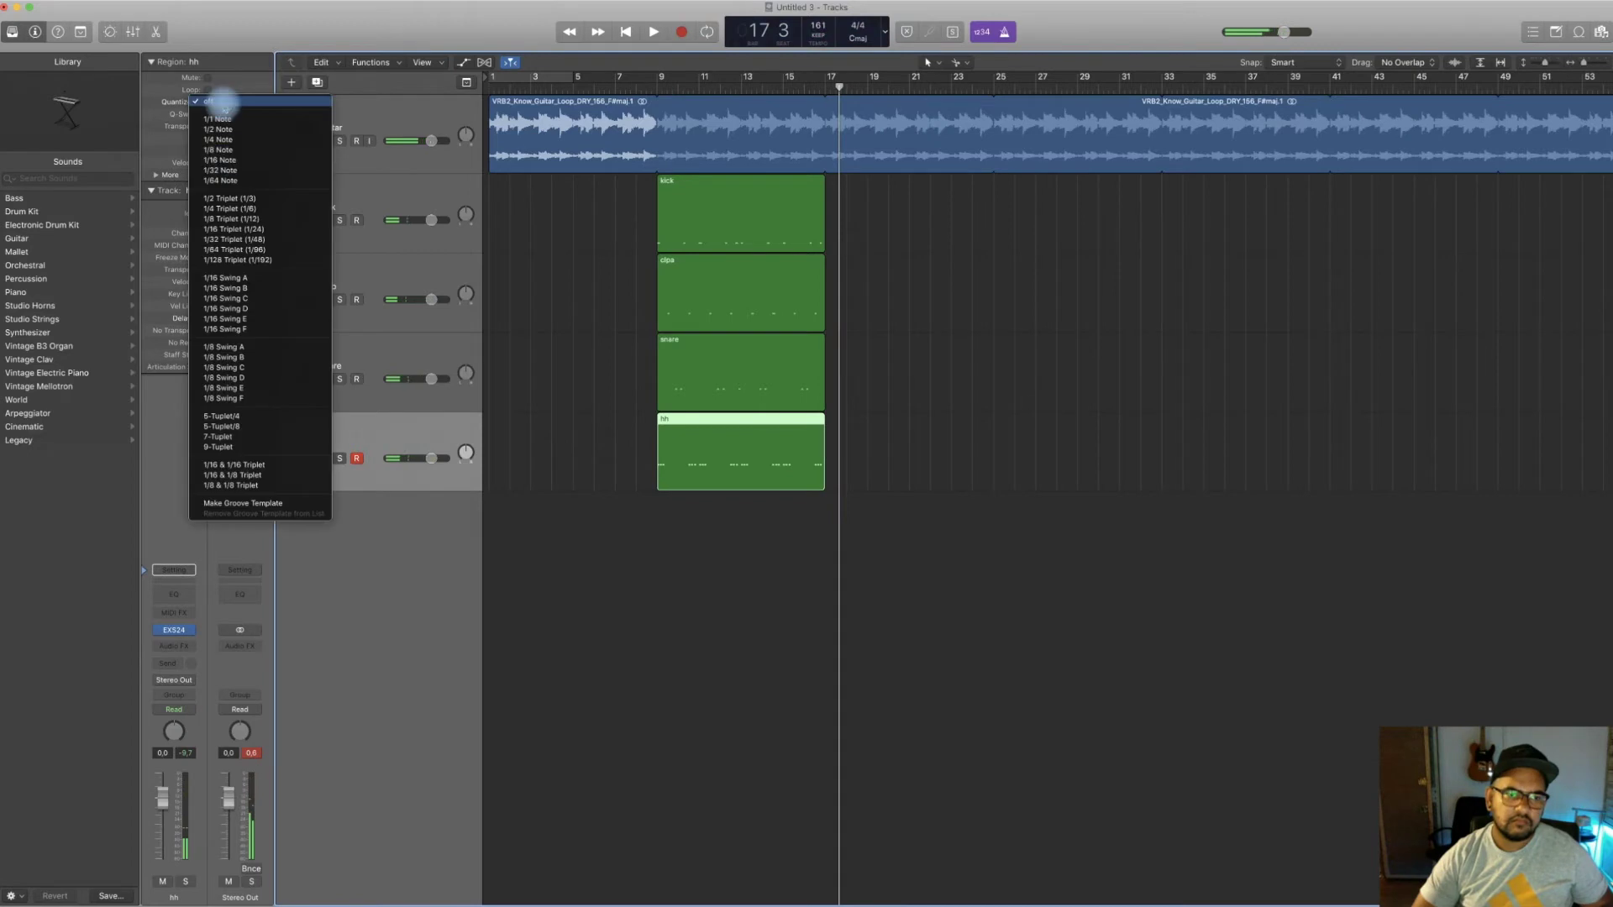
{"action": "left_click", "coordinate": [220, 160]}
{"action": "left_click", "coordinate": [658, 87]}
{"action": "key", "text": "space"}
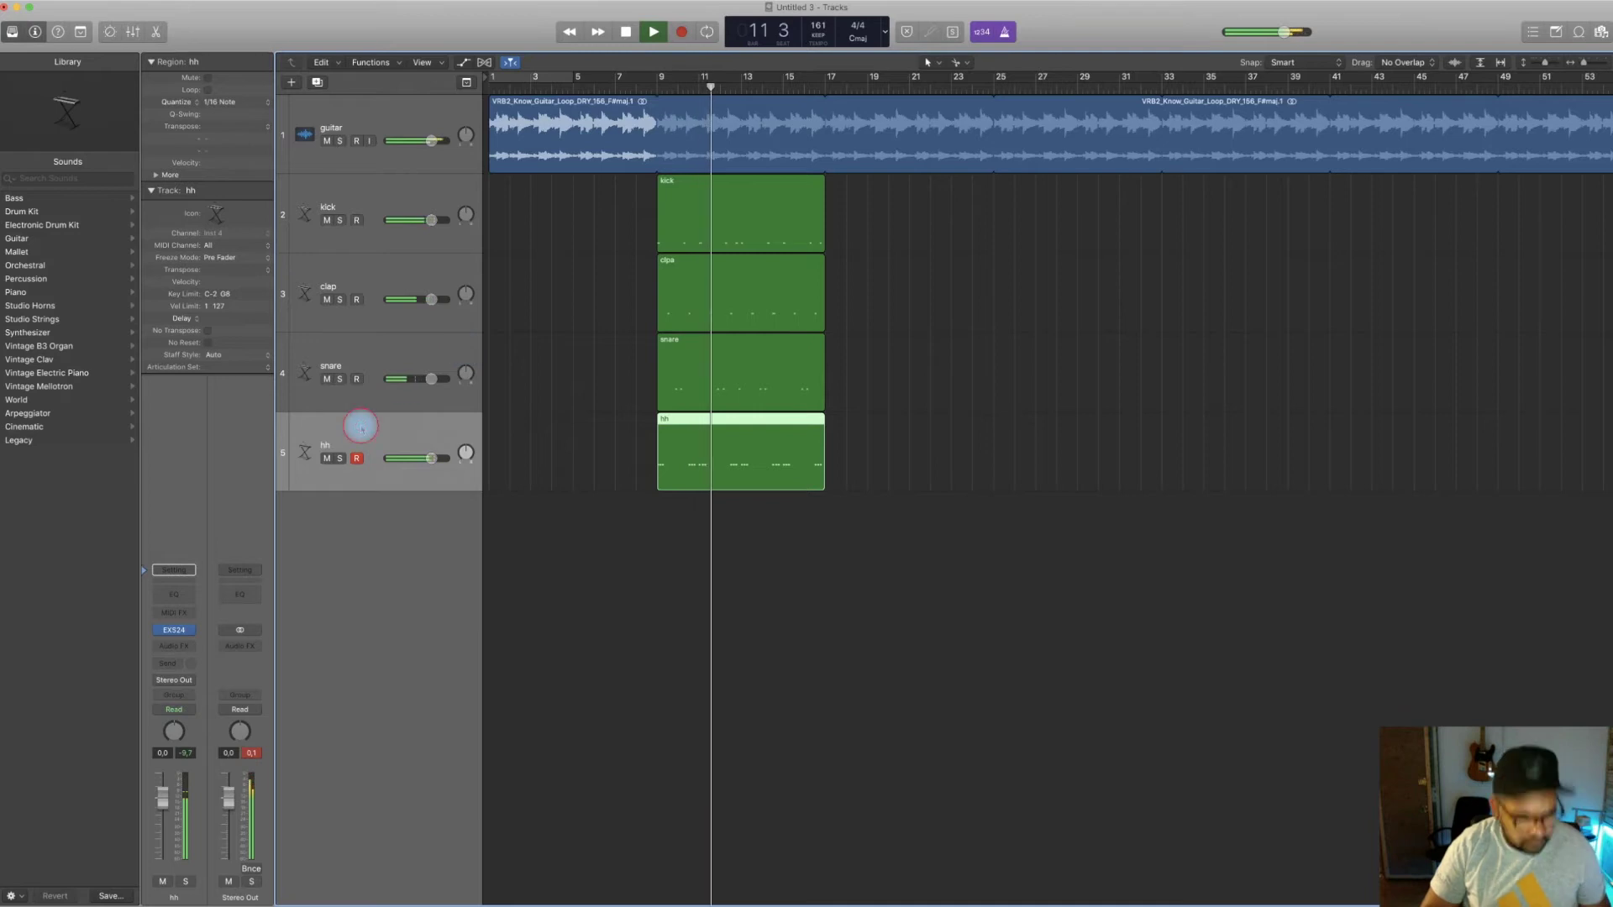
Create a sixth track with the hh track's duplicate settings and name it hh roll
{"action": "double_click", "coordinate": [332, 530]}
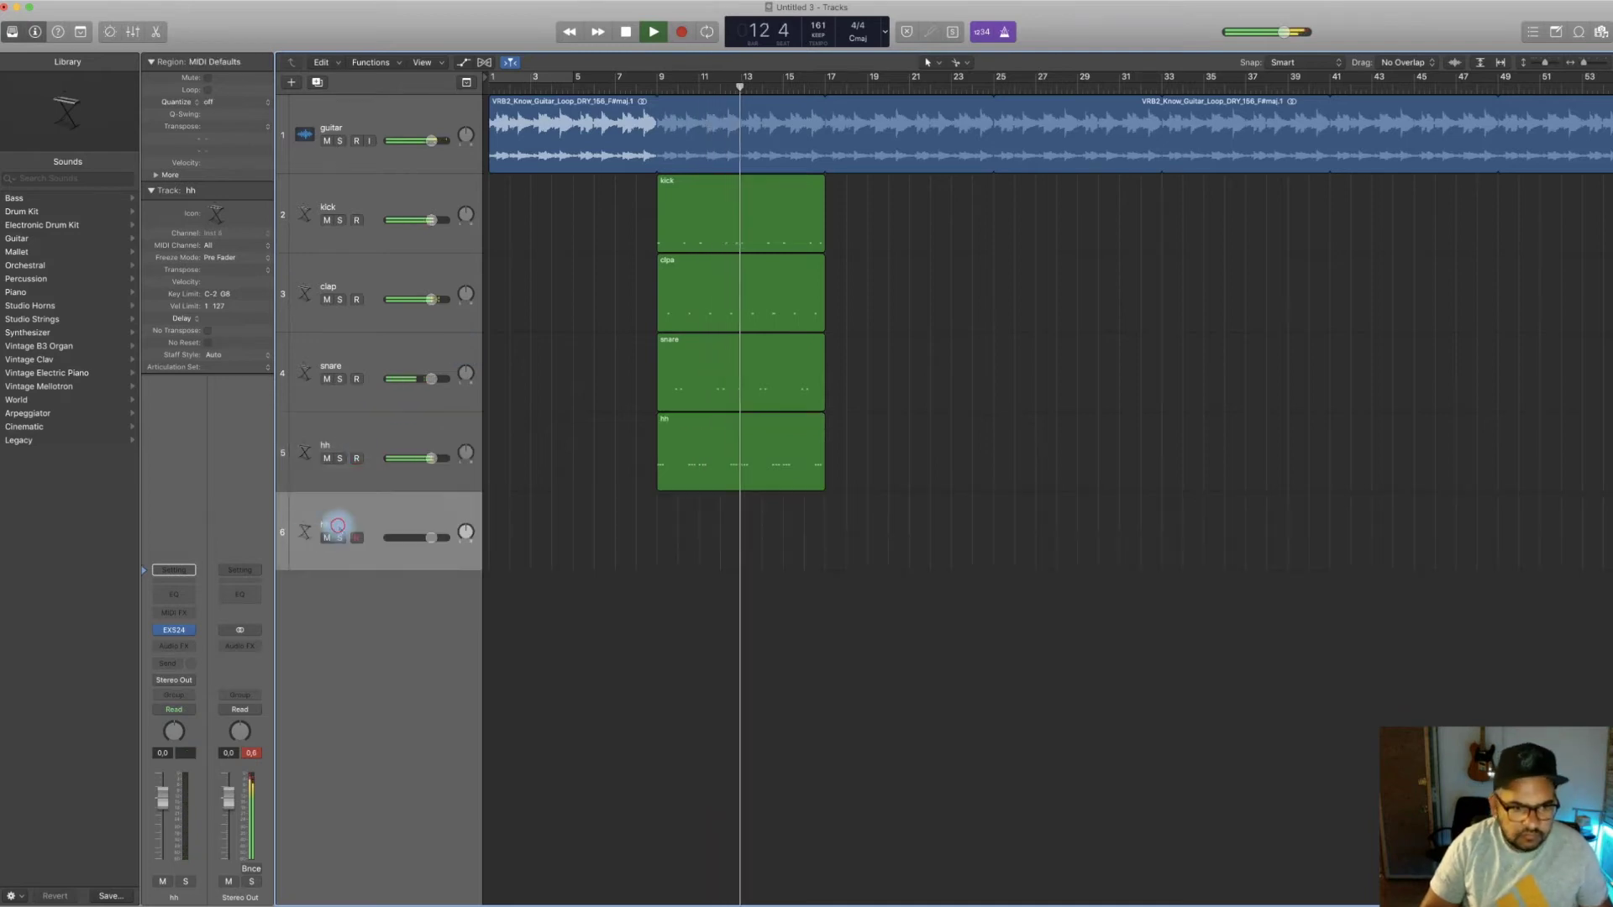
{"action": "double_click", "coordinate": [337, 525]}
{"action": "type", "text": "hh roll"}
{"action": "key", "text": "Return"}
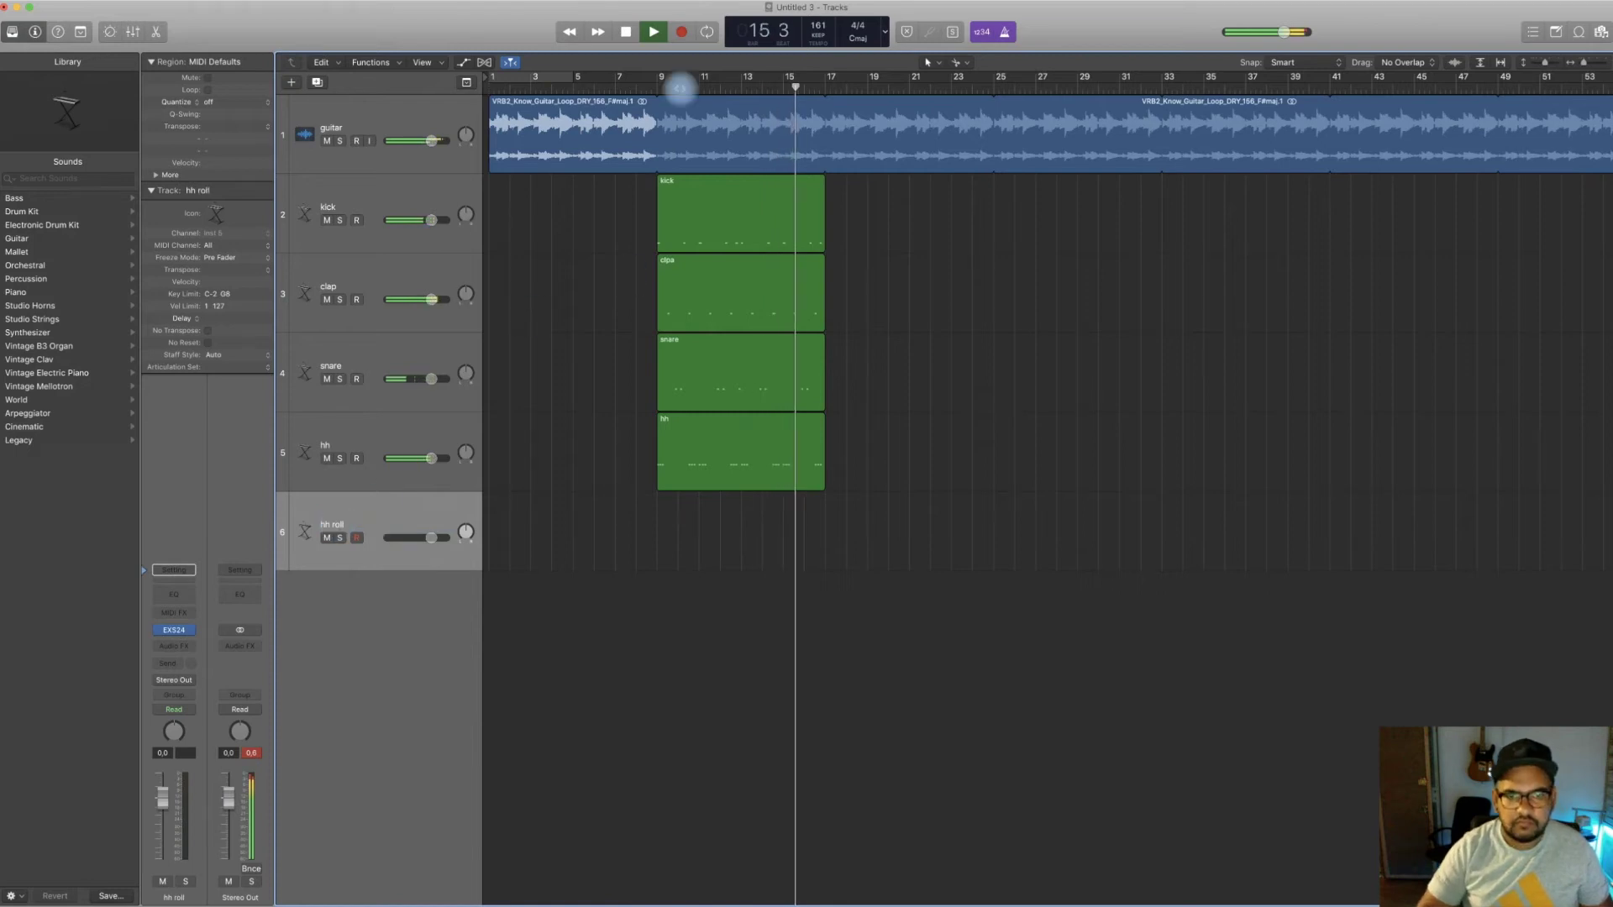
Record a single hi-hat hit in bar 9 on the hh roll track and quantize the region to 1/16 Note
{"action": "key", "text": "space"}
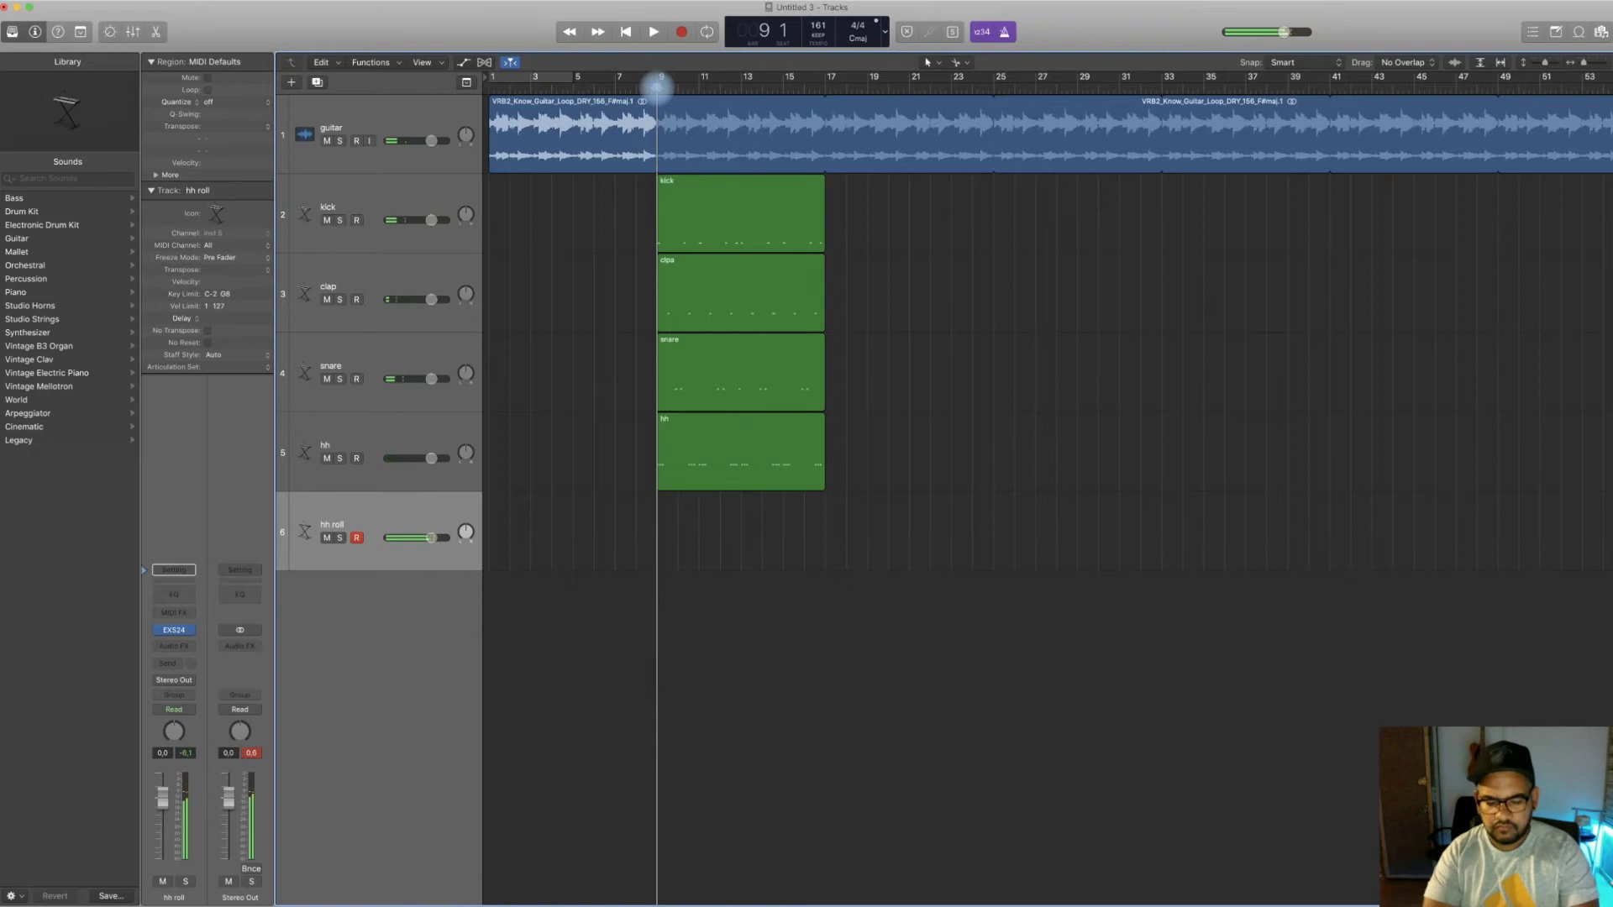
{"action": "key", "text": "space"}
{"action": "left_click", "coordinate": [656, 86]}
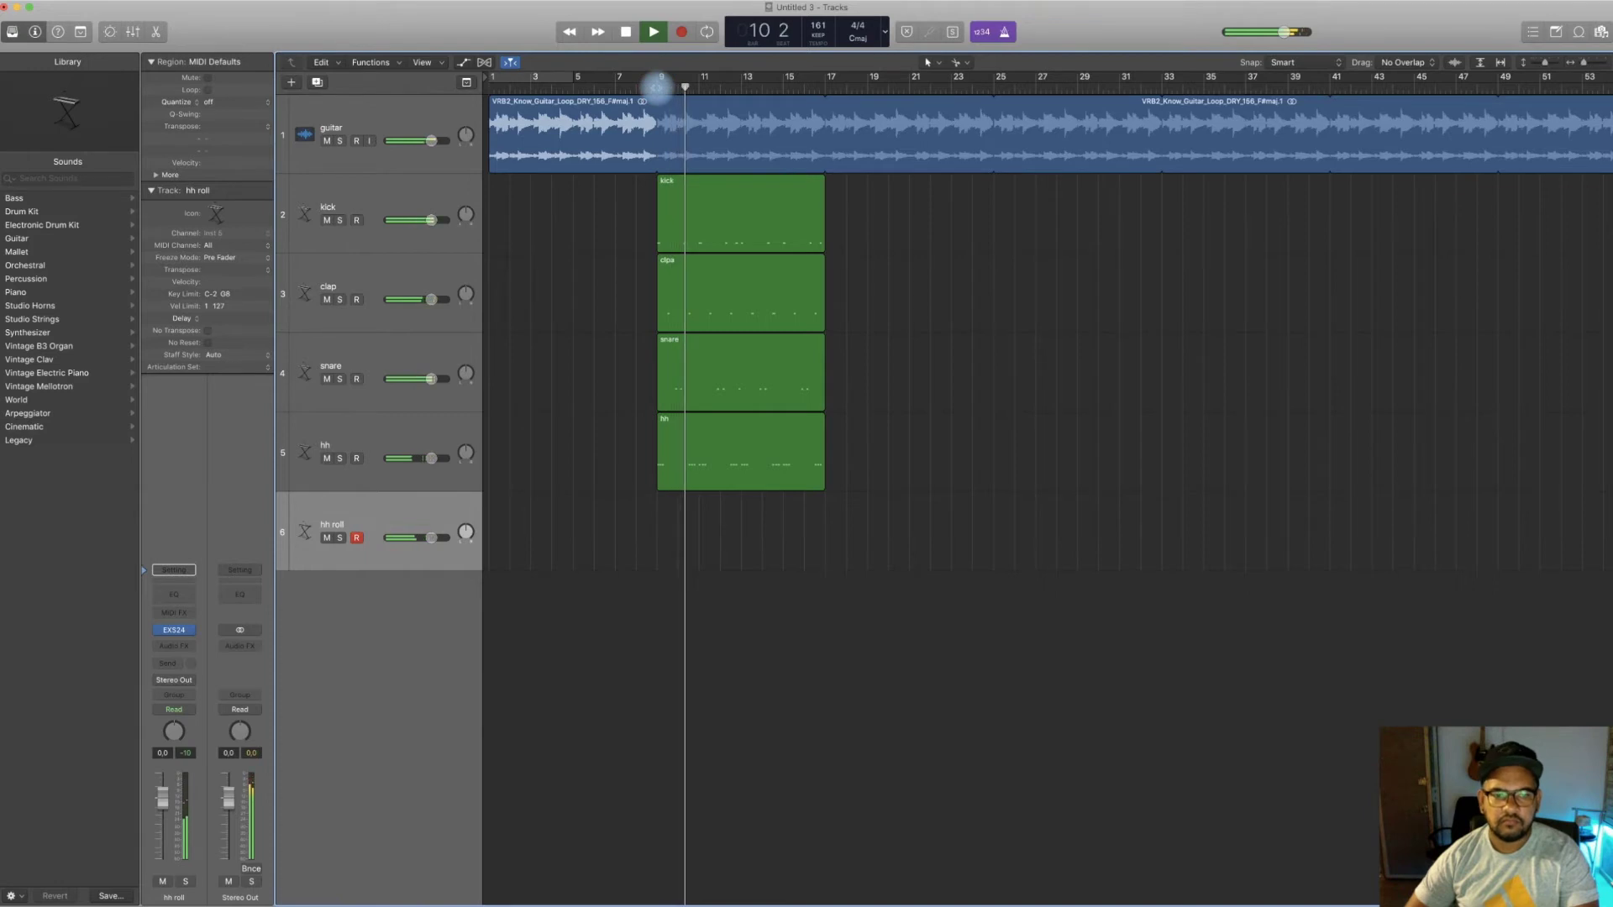
{"action": "left_click", "coordinate": [631, 86]}
{"action": "key", "text": "r"}
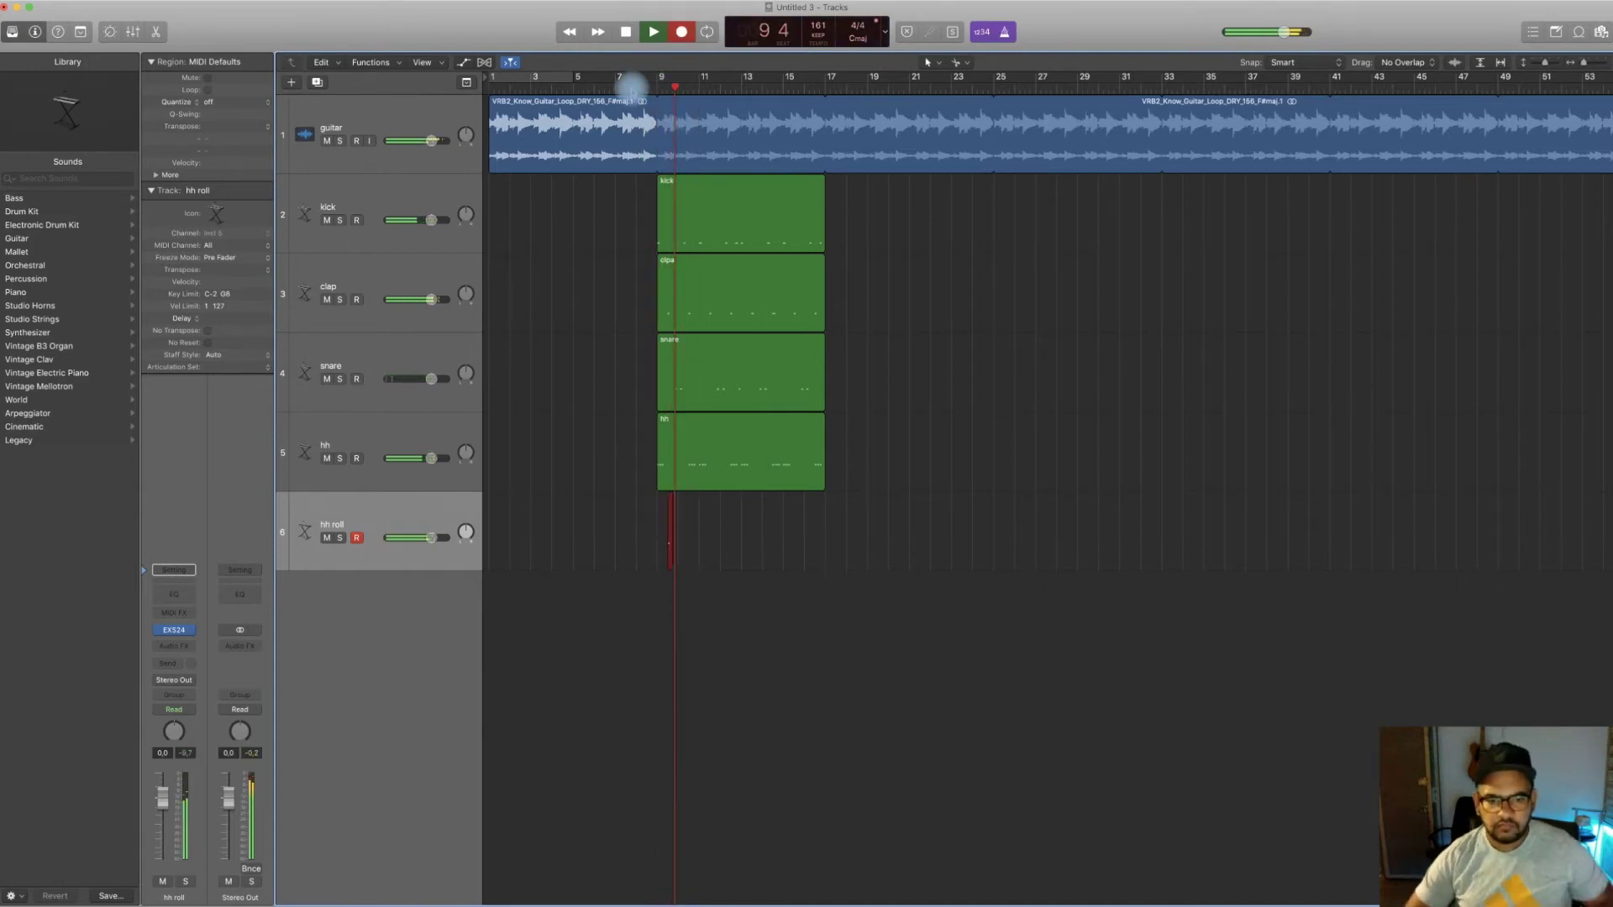
{"action": "key", "text": "space"}
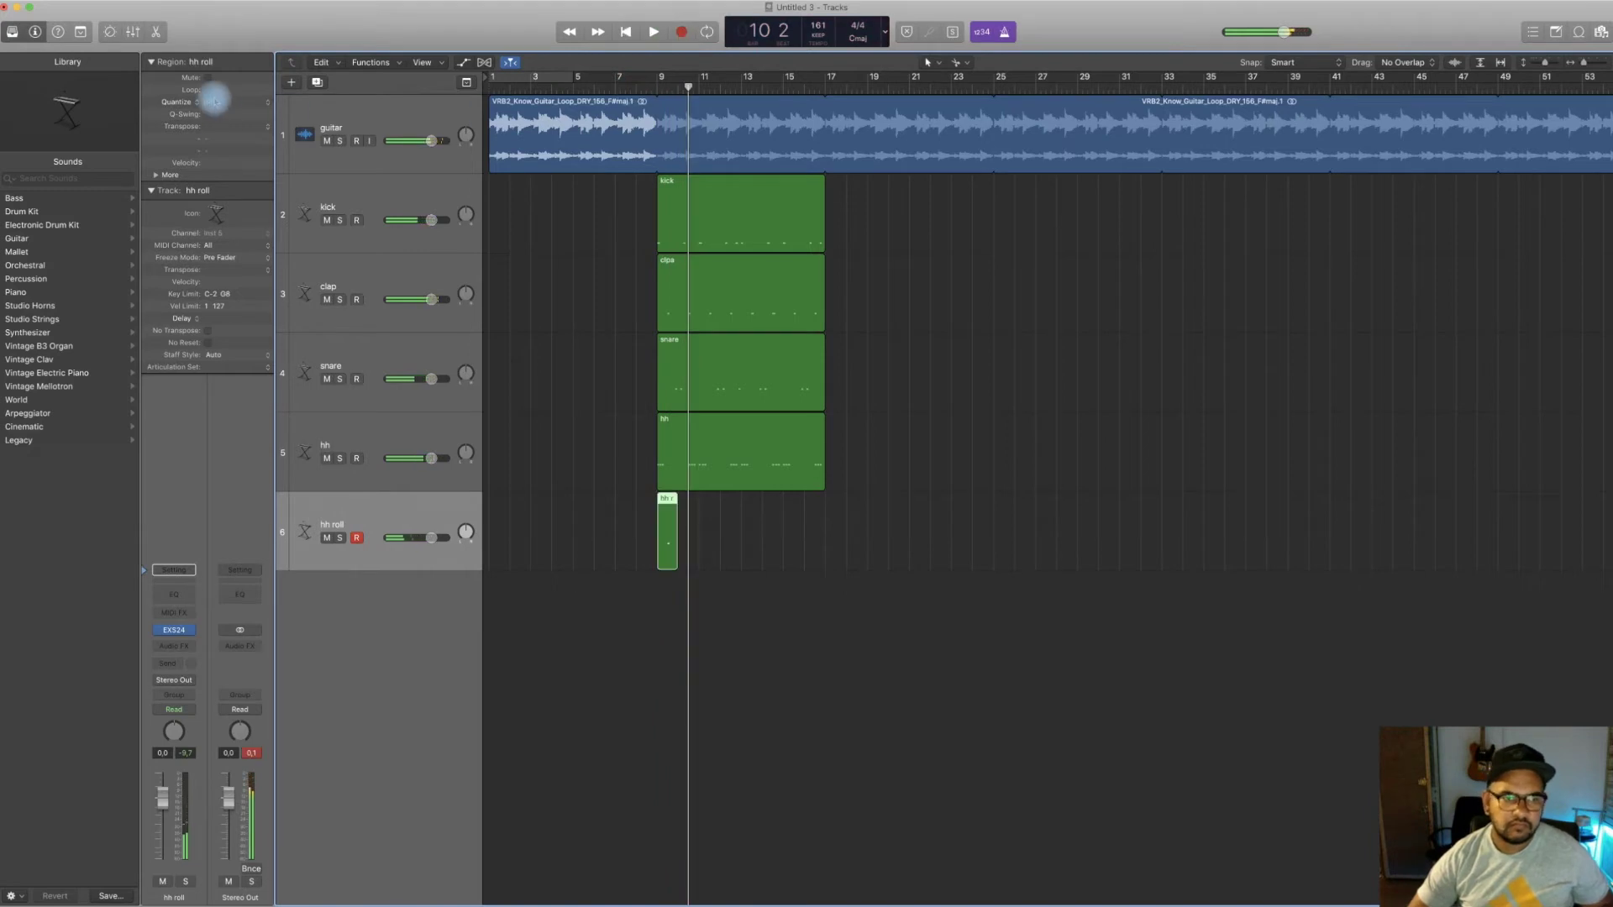
{"action": "left_click", "coordinate": [215, 101]}
{"action": "left_click", "coordinate": [220, 158]}
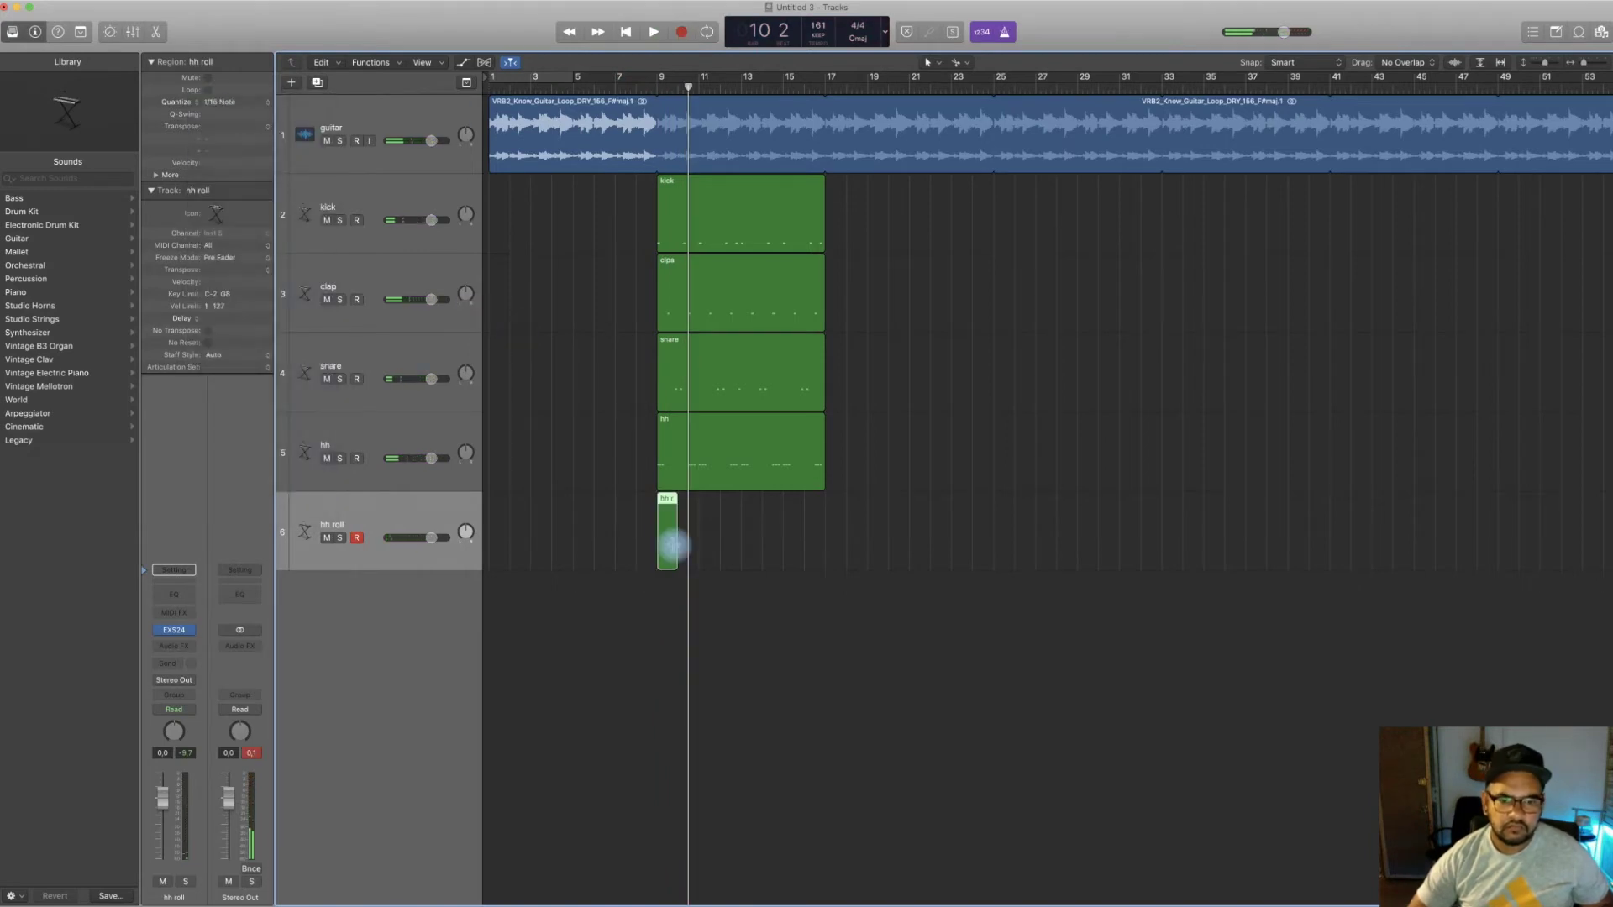
Shorten and copy the recorded C2 note in the Piano Roll to make a six-note roll starting at beat 3 of bar 9
{"action": "double_click", "coordinate": [667, 529]}
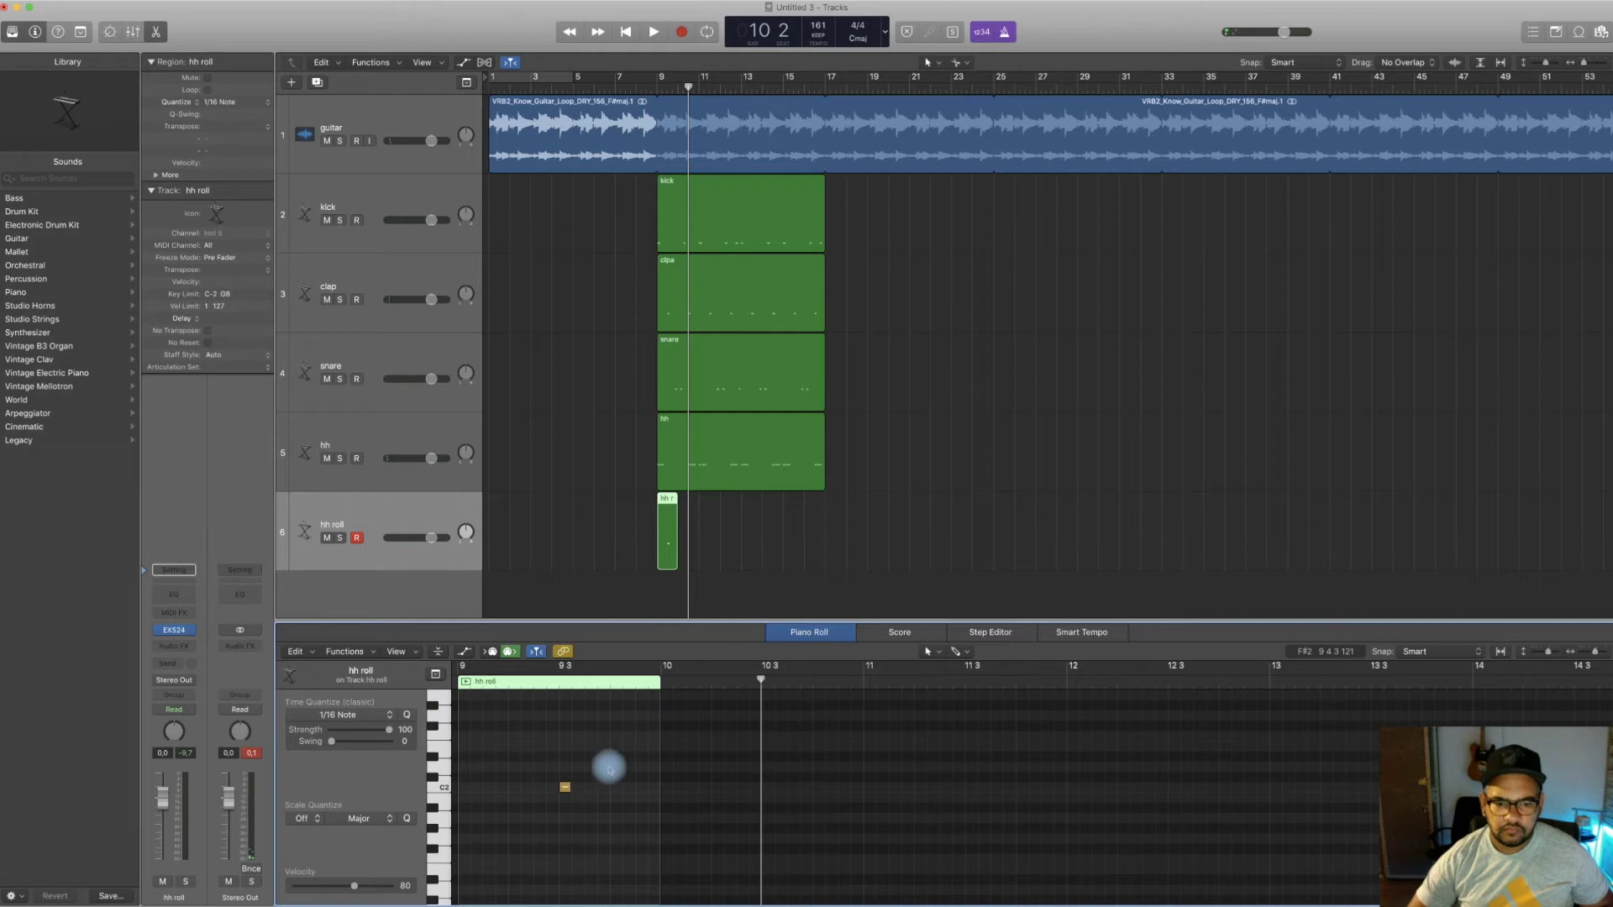
{"action": "left_click", "coordinate": [566, 788]}
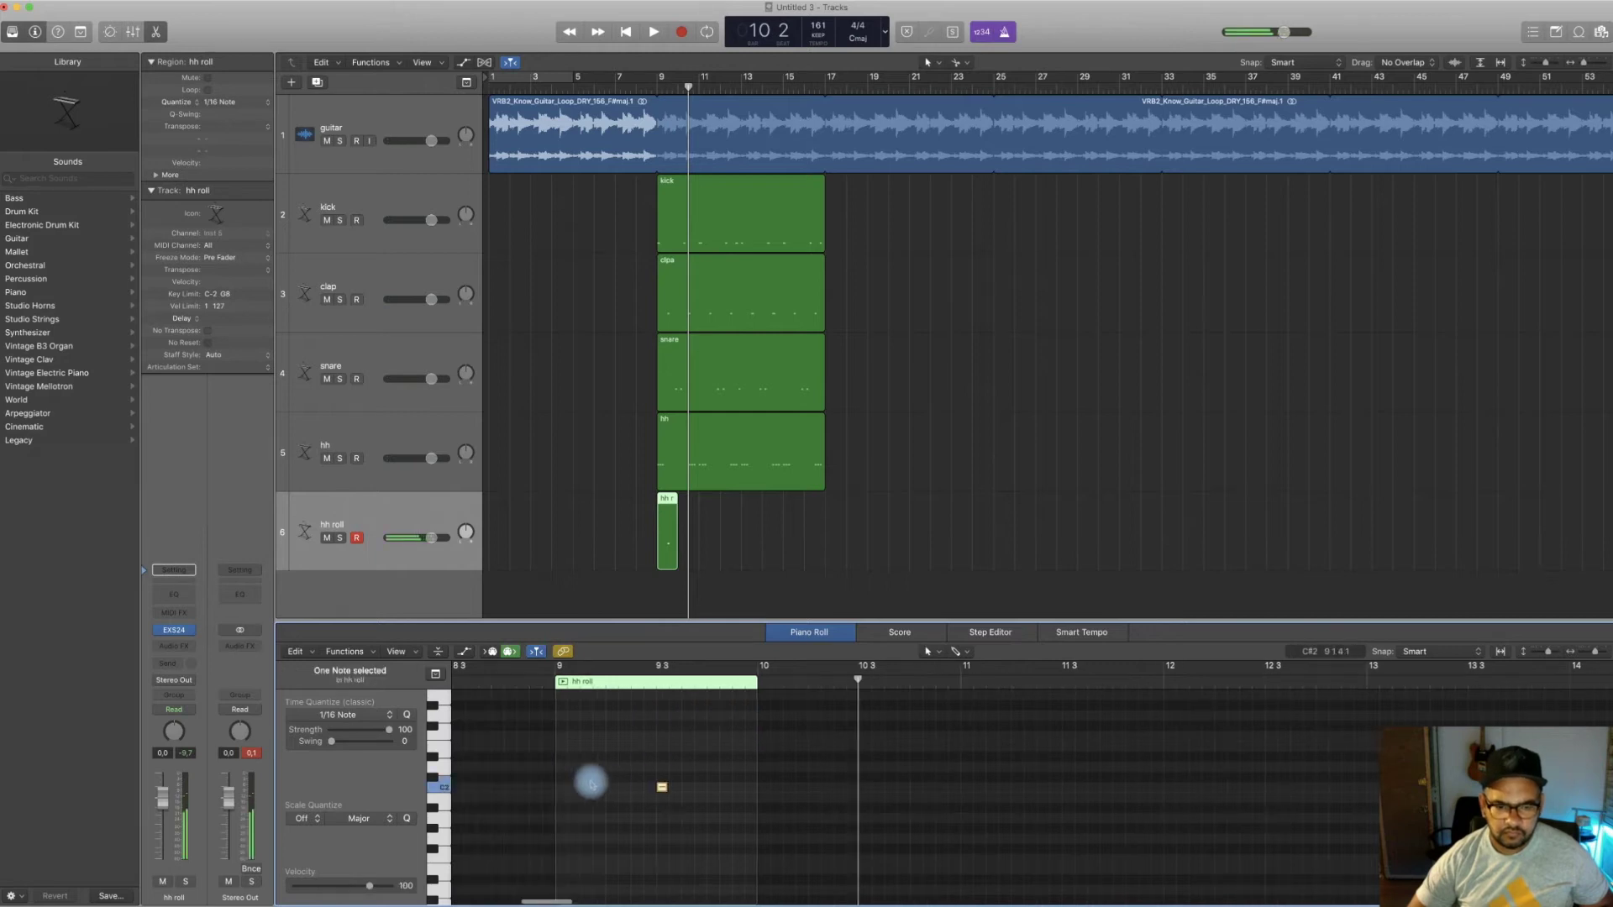
{"action": "left_click", "coordinate": [1596, 653]}
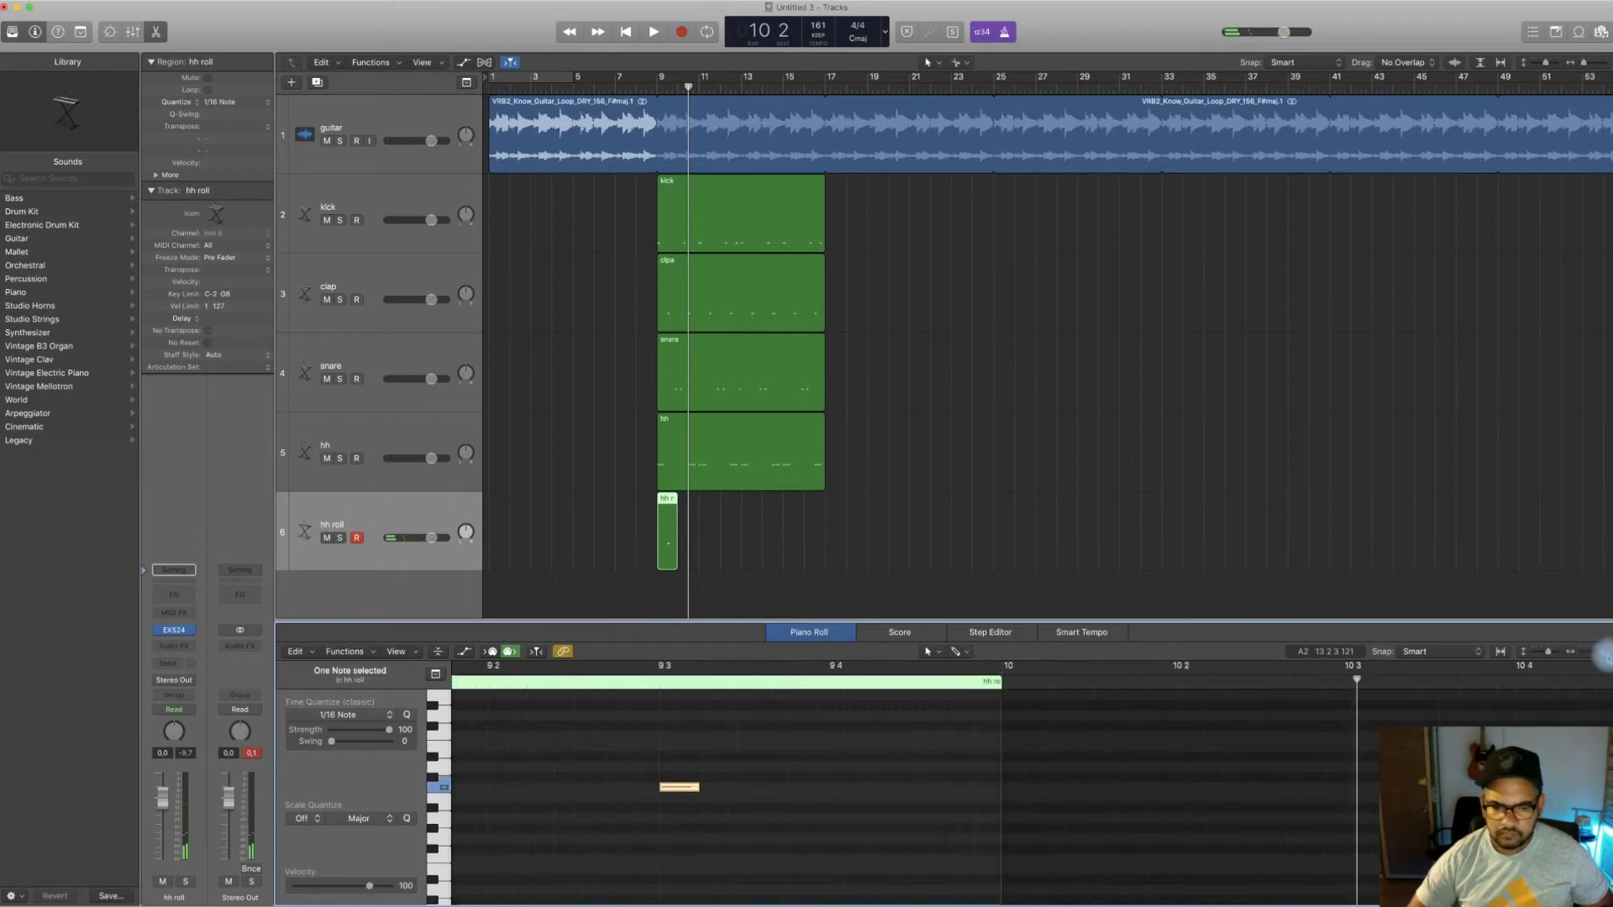
{"action": "mouse_move", "coordinate": [802, 787]}
{"action": "left_mouse_down"}
{"action": "mouse_move", "coordinate": [670, 787]}
{"action": "mouse_move", "coordinate": [795, 790]}
{"action": "left_mouse_up"}
{"action": "left_click_drag", "start_coordinate": [635, 754], "coordinate": [851, 787]}
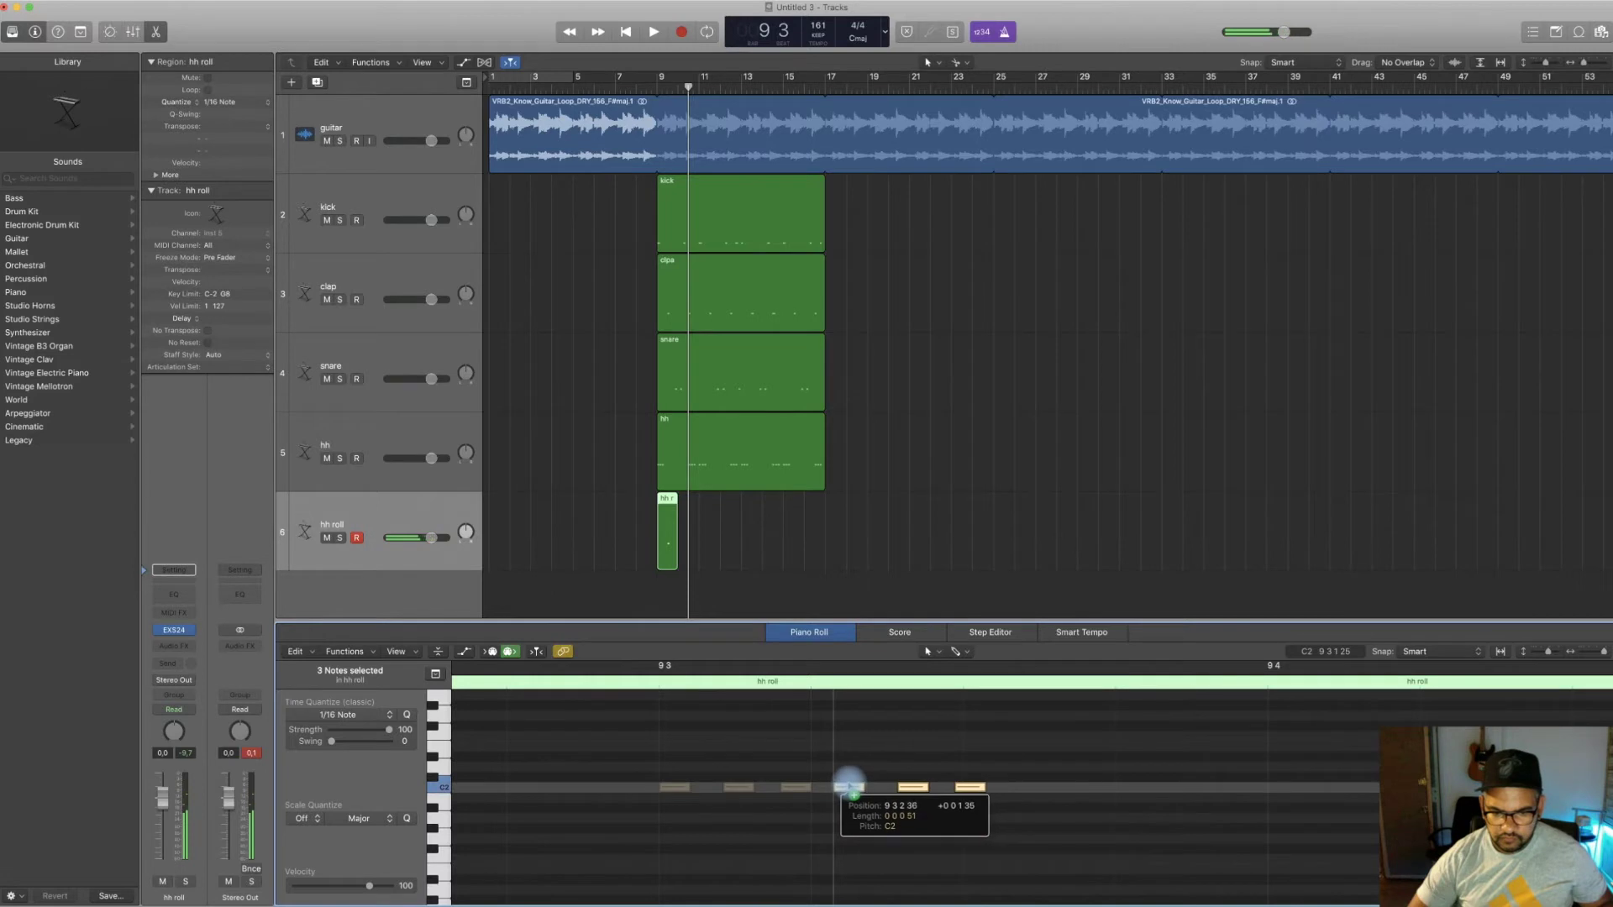
{"action": "left_click_drag", "start_coordinate": [850, 787], "coordinate": [850, 787]}
{"action": "left_click", "coordinate": [844, 764]}
Listen to the hi-hat roll on its own beat and again with the full beat from bar 9
{"action": "left_click", "coordinate": [656, 683]}
{"action": "key", "text": "space"}
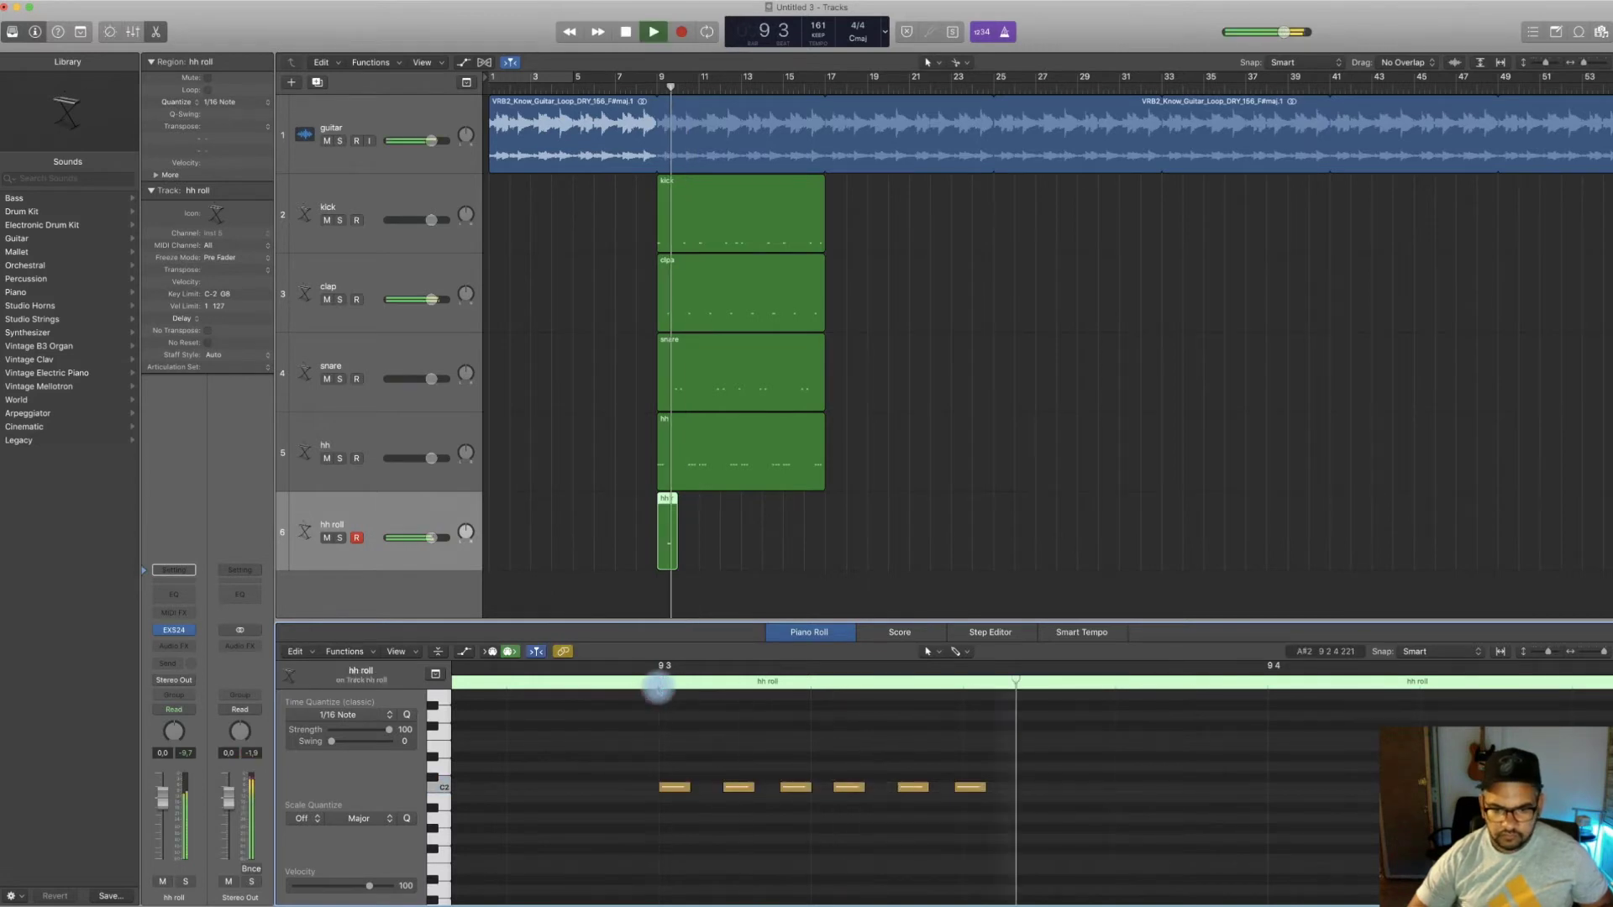
{"action": "key", "text": "space"}
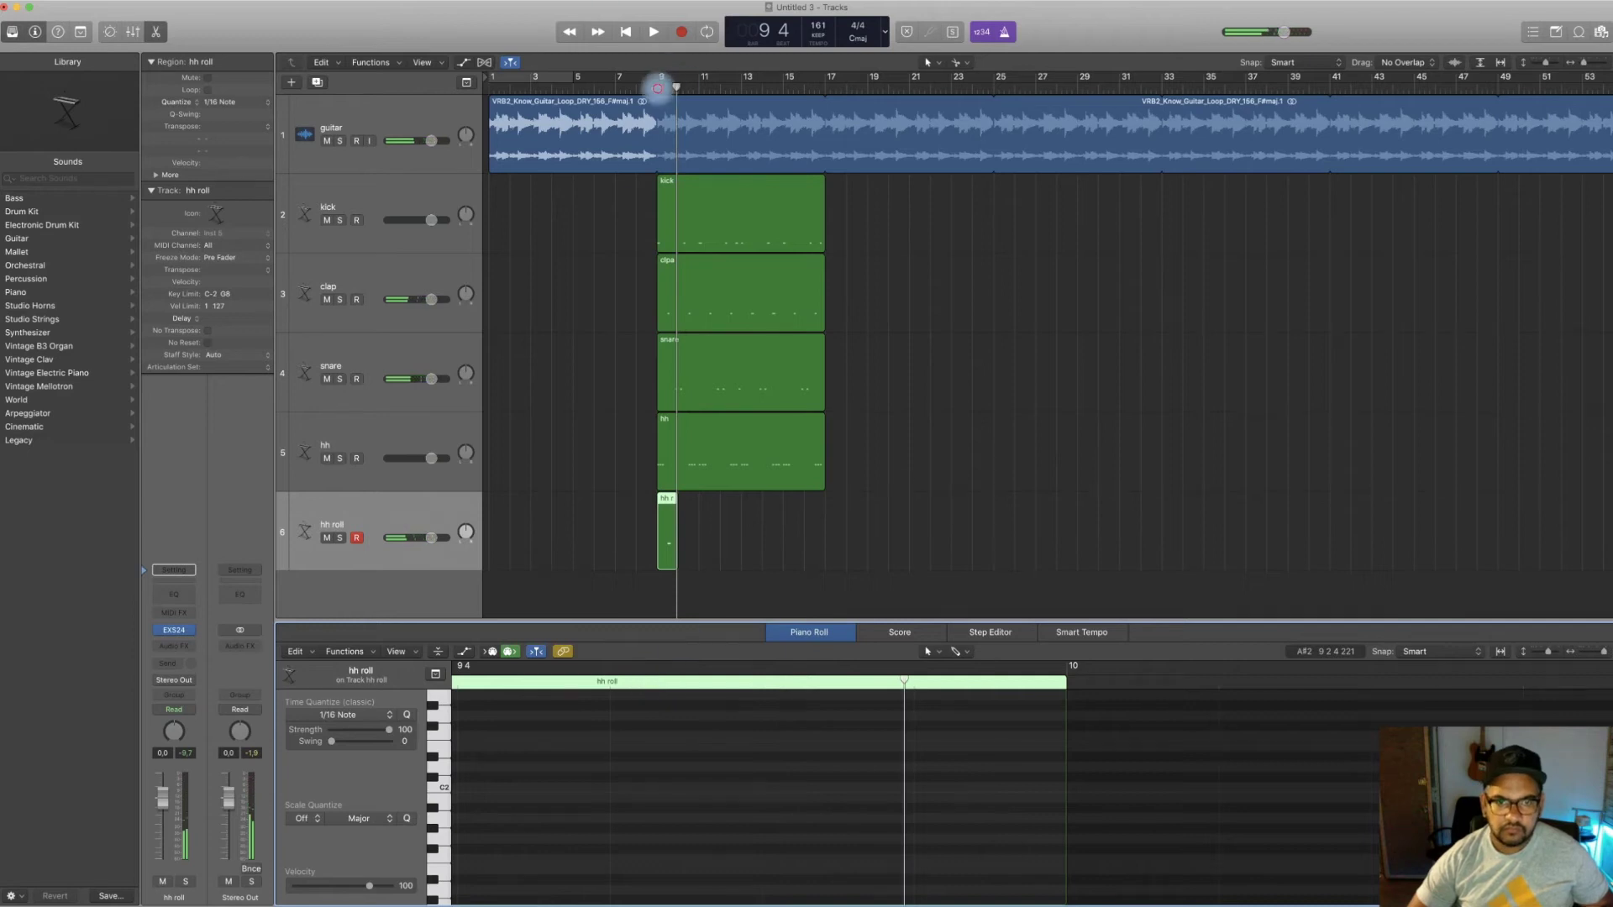
{"action": "left_click", "coordinate": [658, 89]}
{"action": "key", "text": "space"}
{"action": "key", "text": "space"}
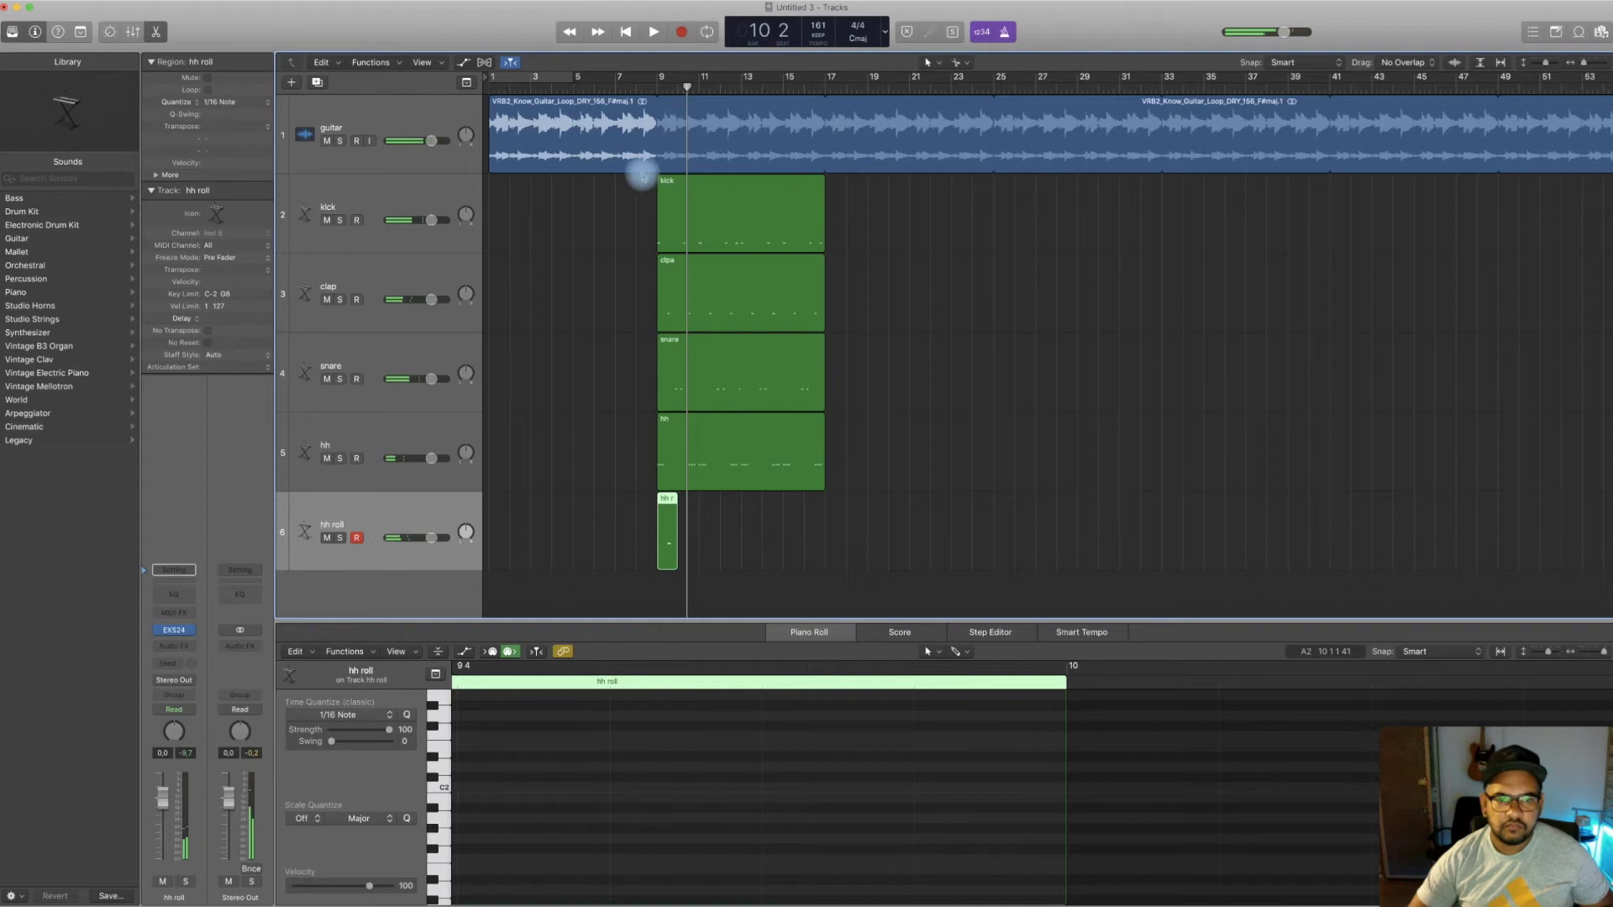
{"action": "left_click", "coordinate": [659, 84]}
{"action": "key", "text": "space"}
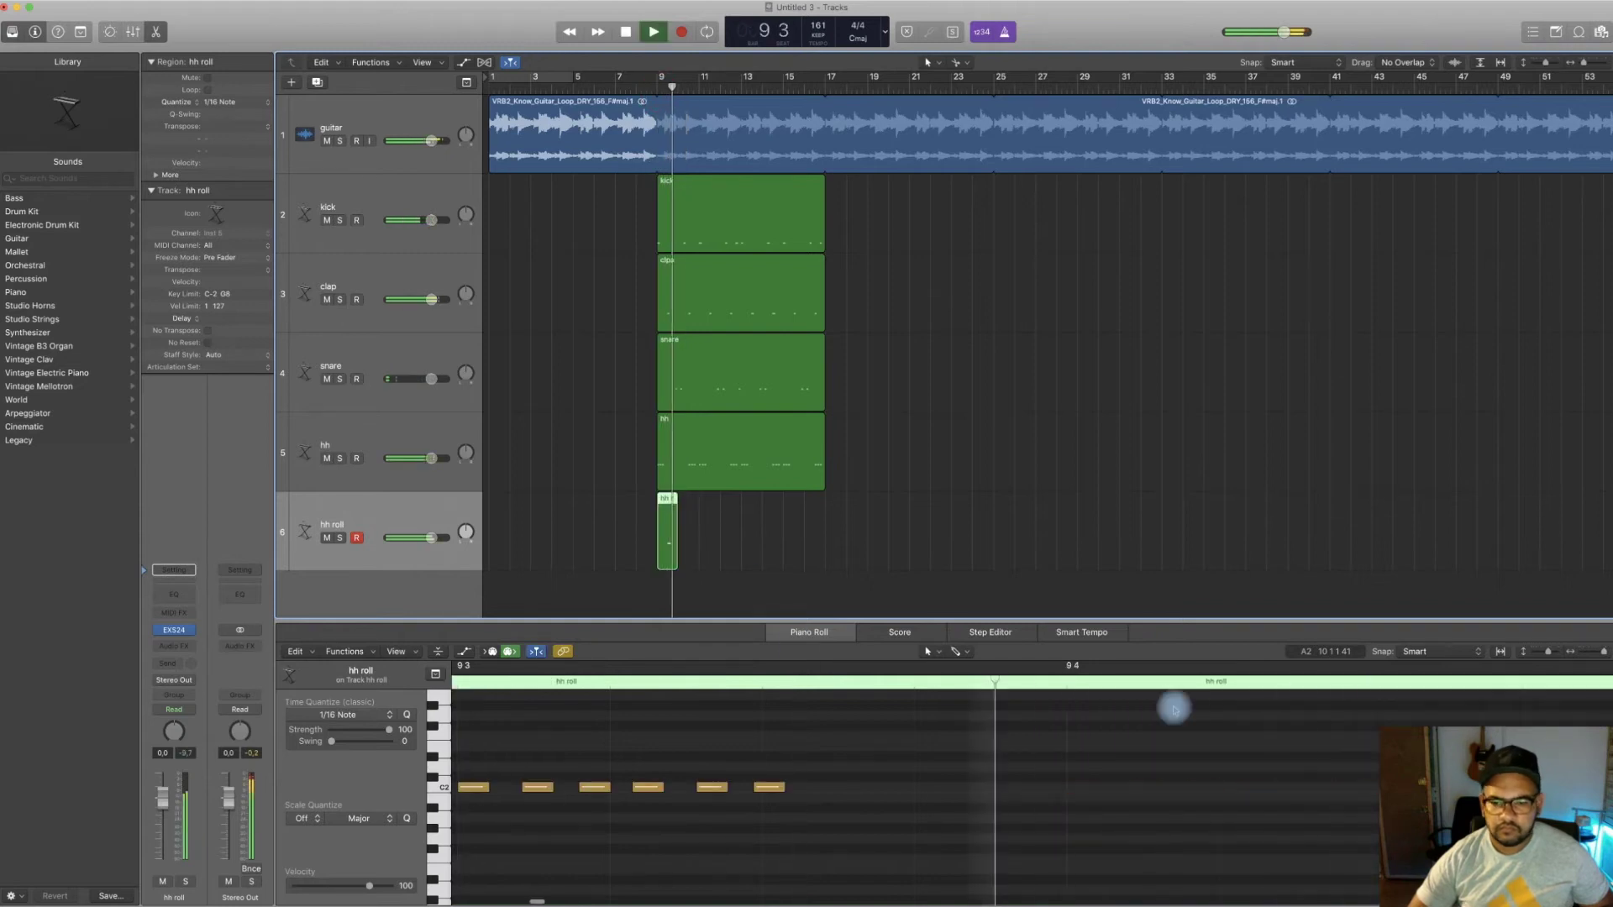
{"action": "key", "text": "space"}
Taper the velocities of the six roll notes from about 117 on the first down to 97 on the last
{"action": "left_click_drag", "start_coordinate": [1606, 653], "coordinate": [1600, 652]}
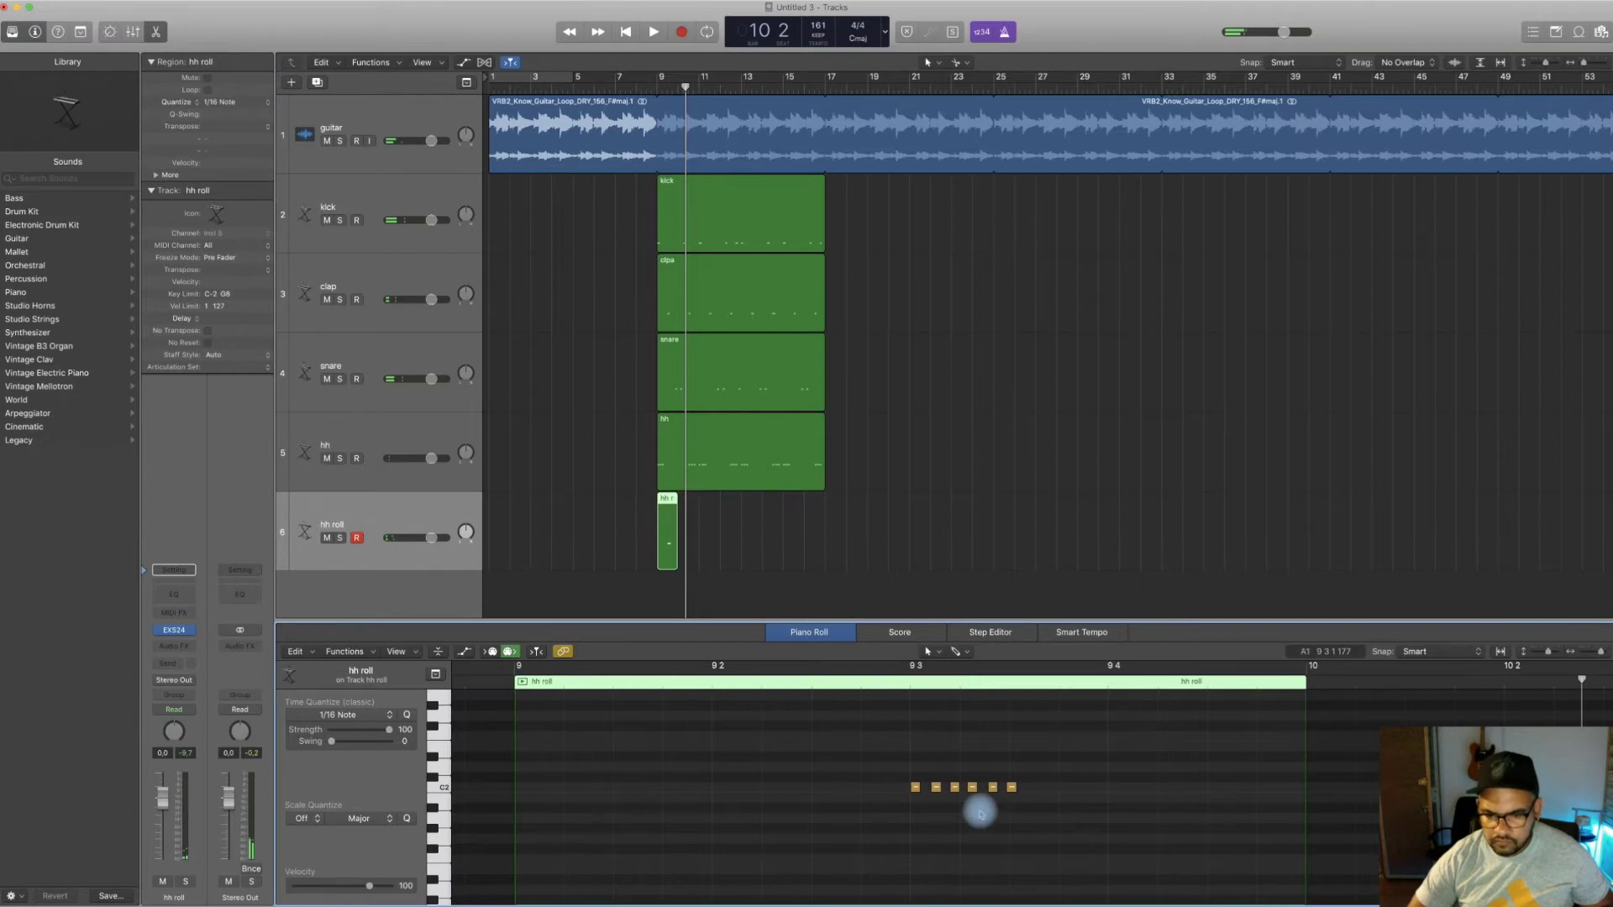
{"action": "left_click", "coordinate": [915, 787]}
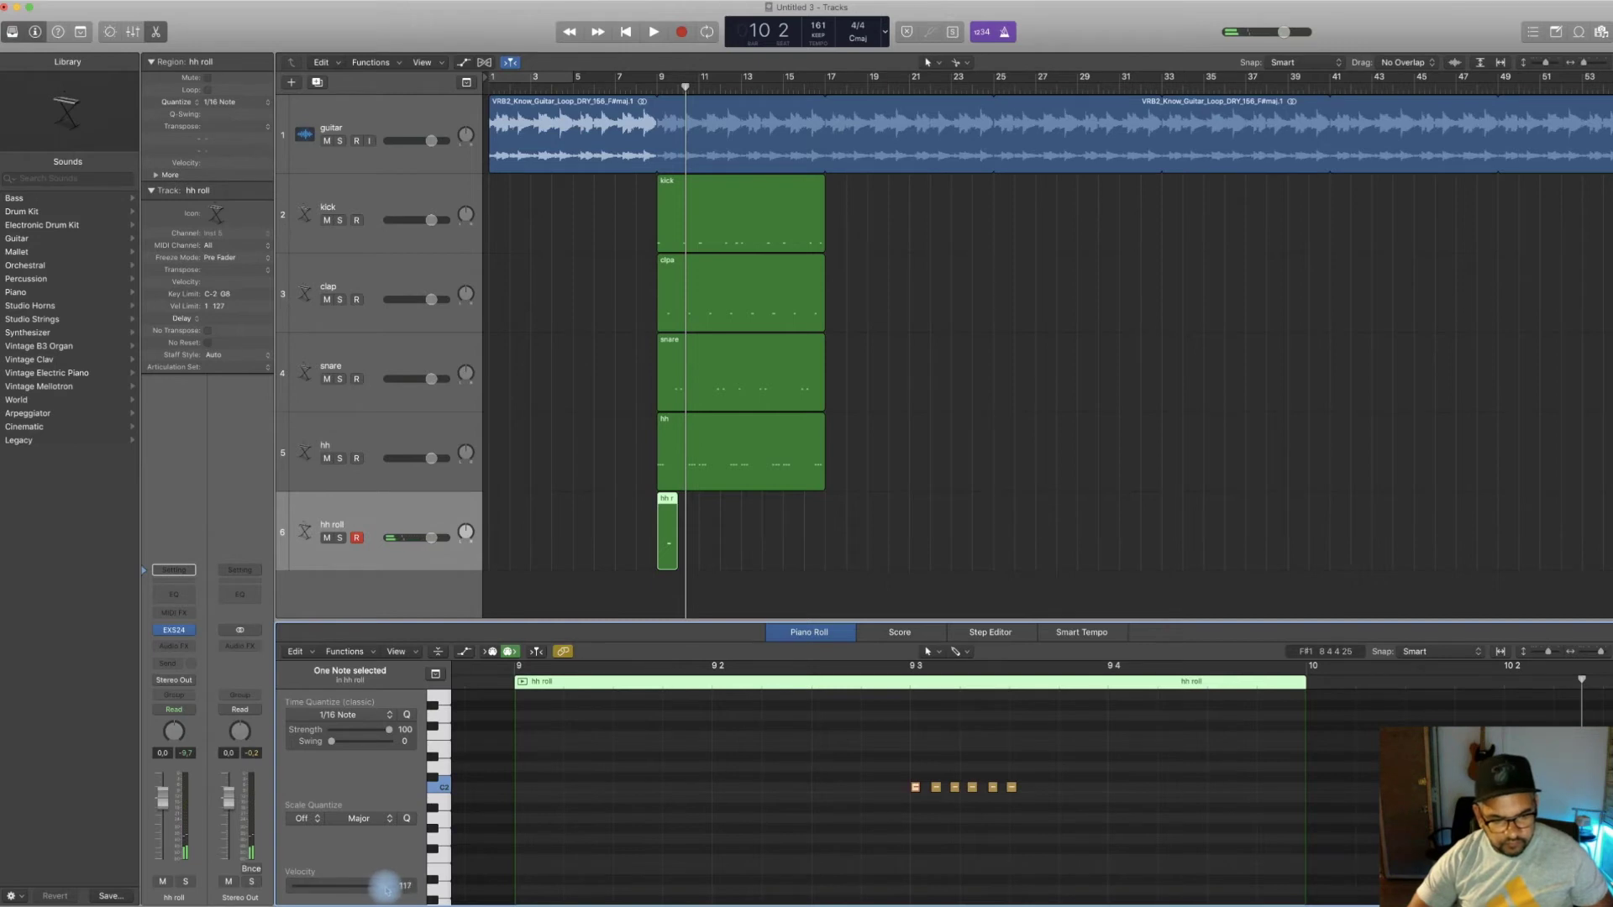
{"action": "left_click", "coordinate": [936, 788]}
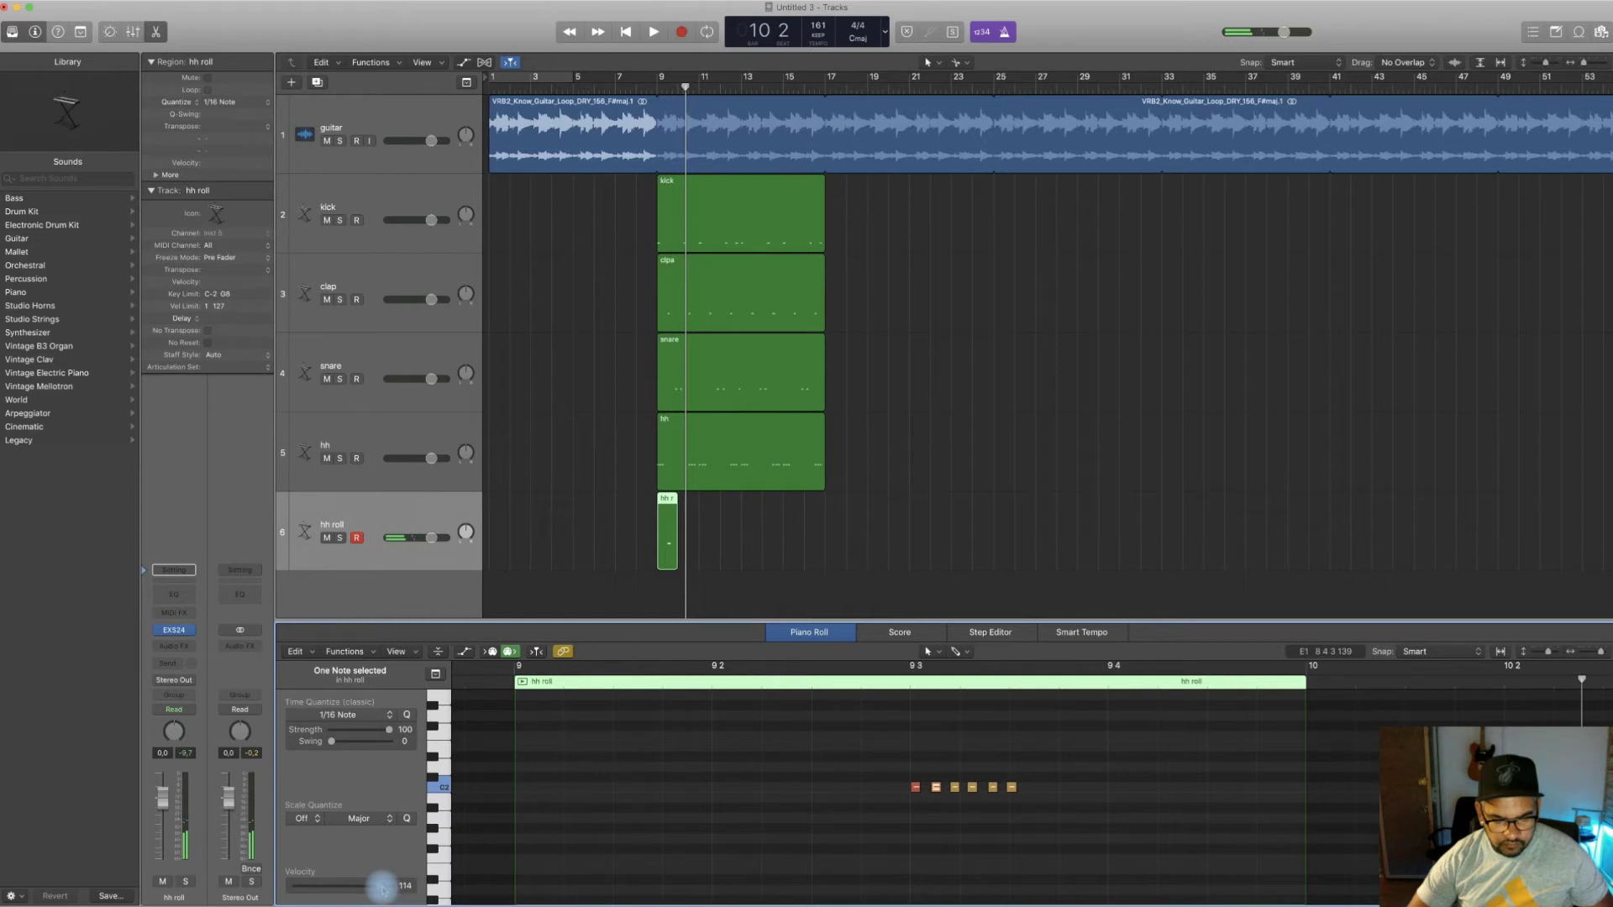
{"action": "left_click", "coordinate": [956, 787]}
{"action": "left_click", "coordinate": [972, 787]}
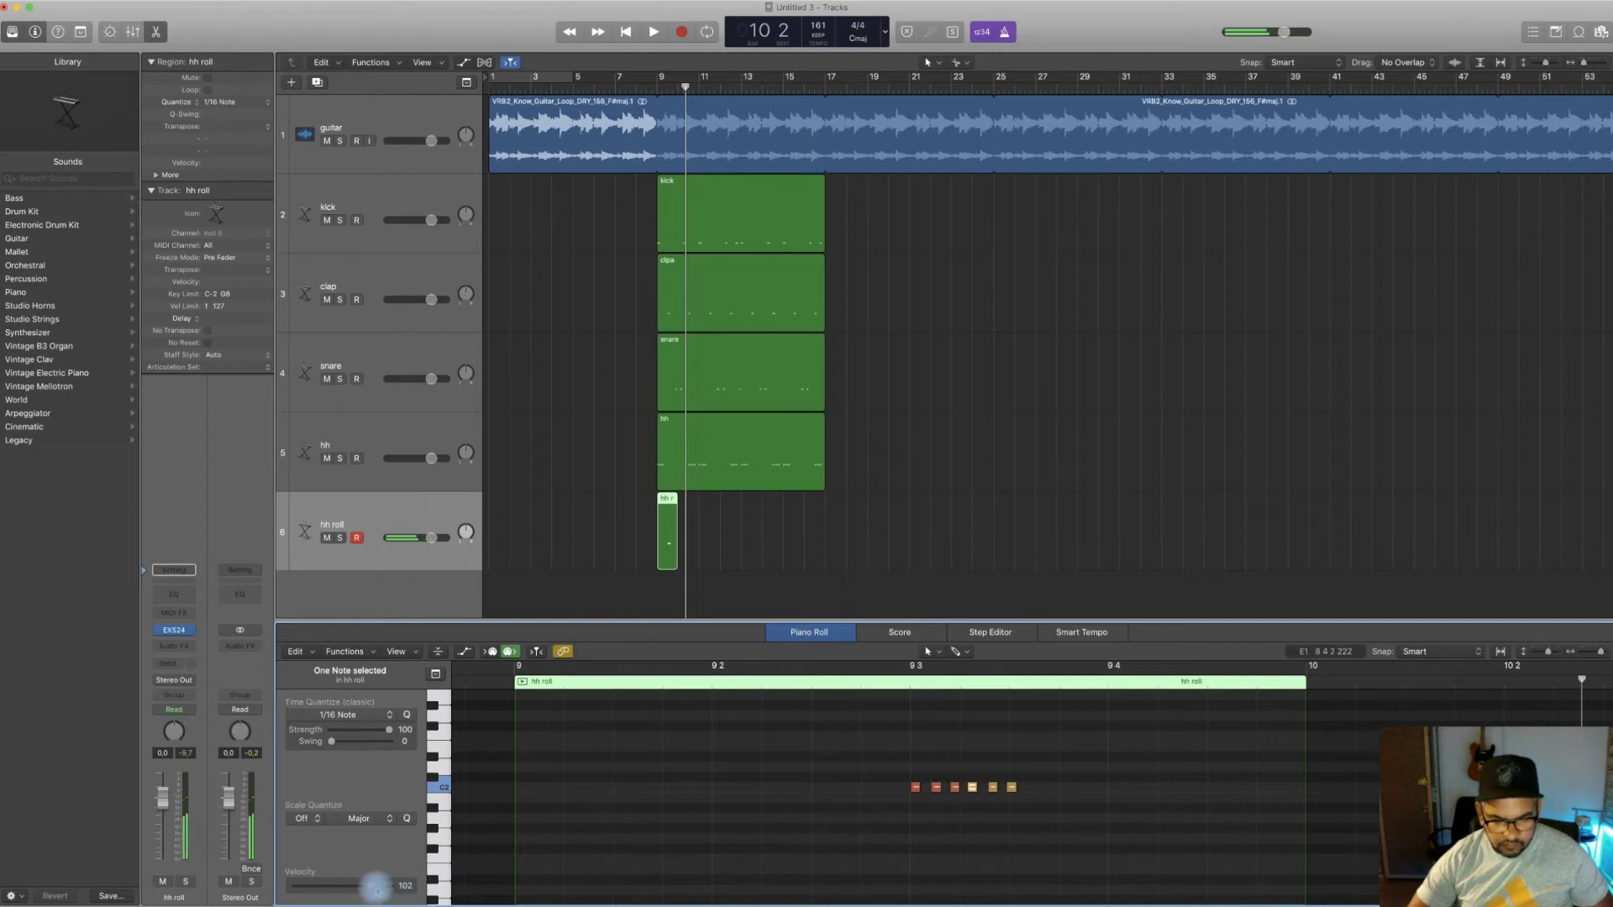
{"action": "left_click", "coordinate": [991, 788]}
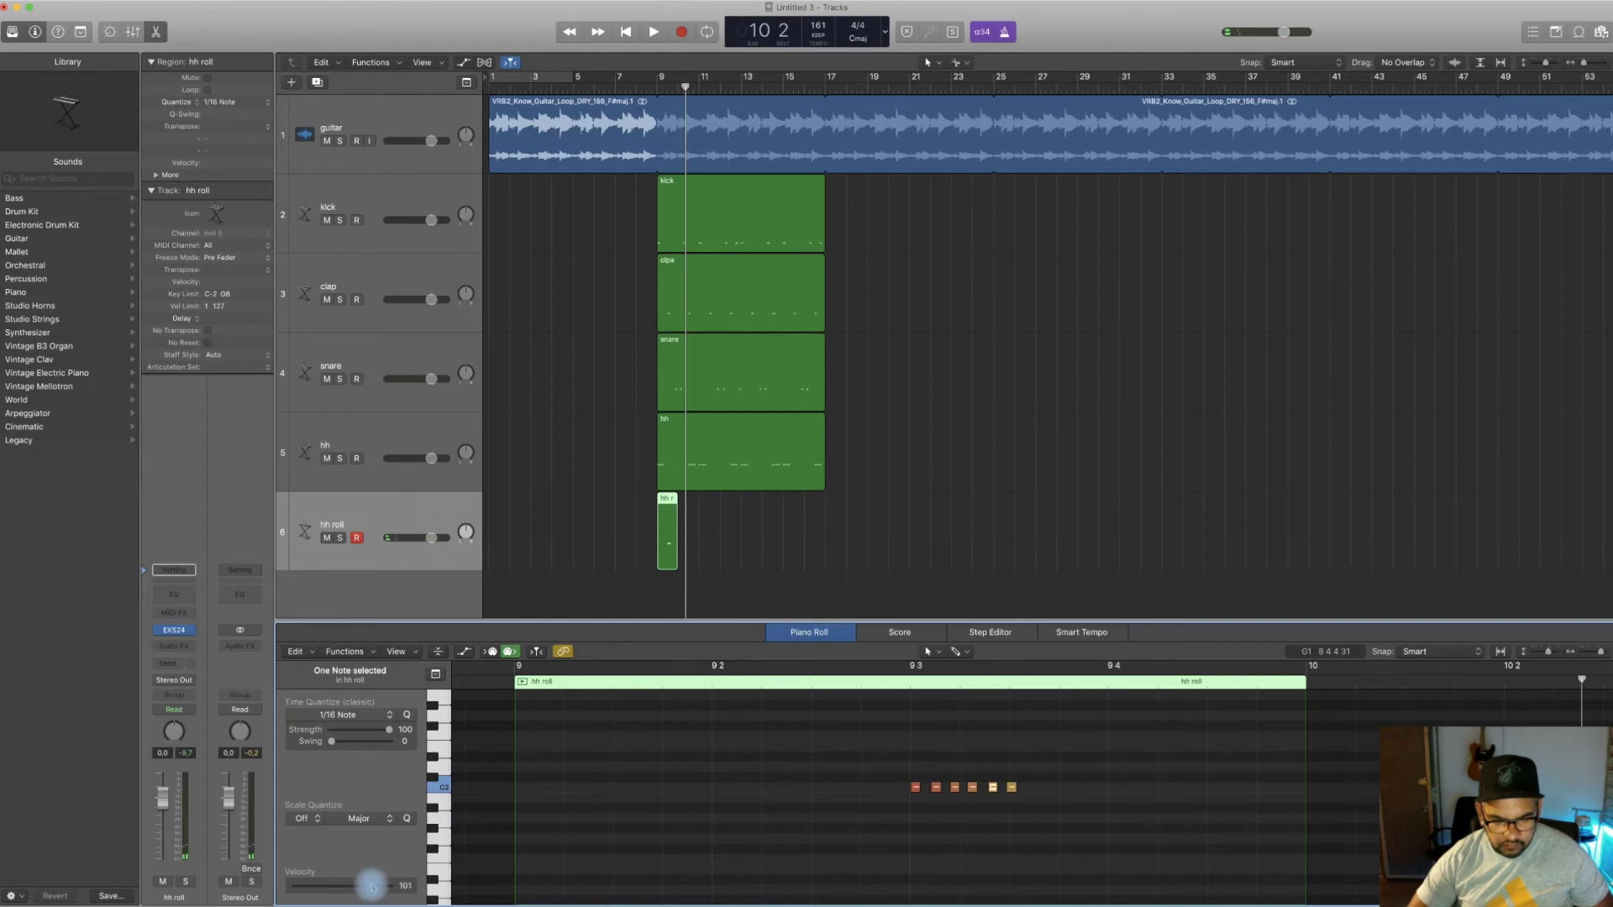
{"action": "left_click_drag", "start_coordinate": [372, 888], "coordinate": [374, 887]}
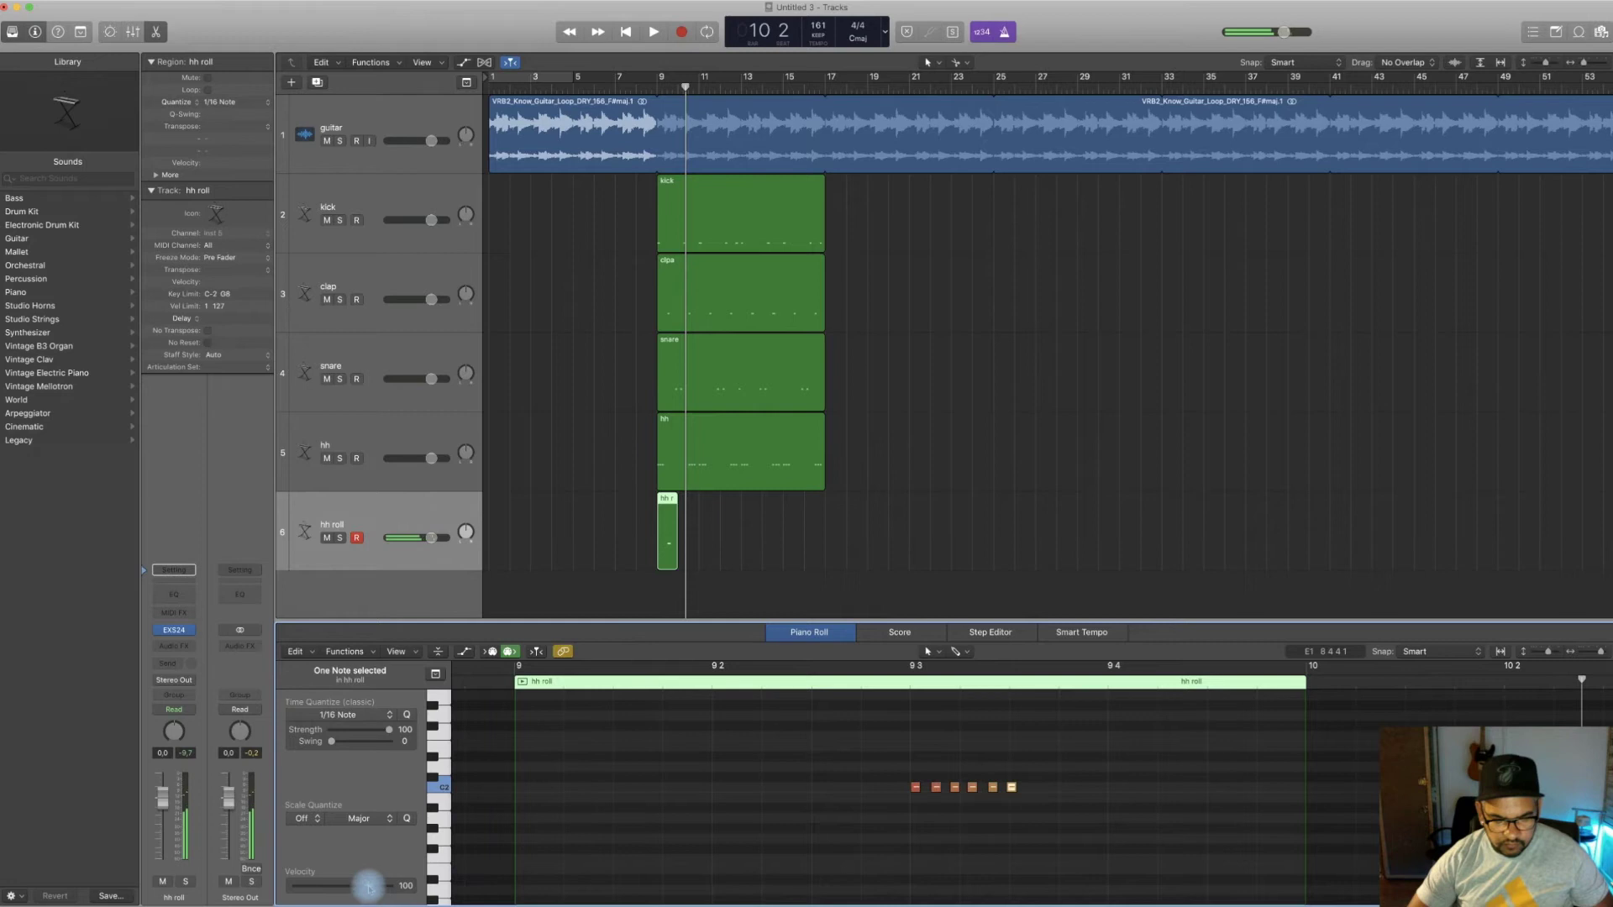
{"action": "left_click", "coordinate": [777, 733]}
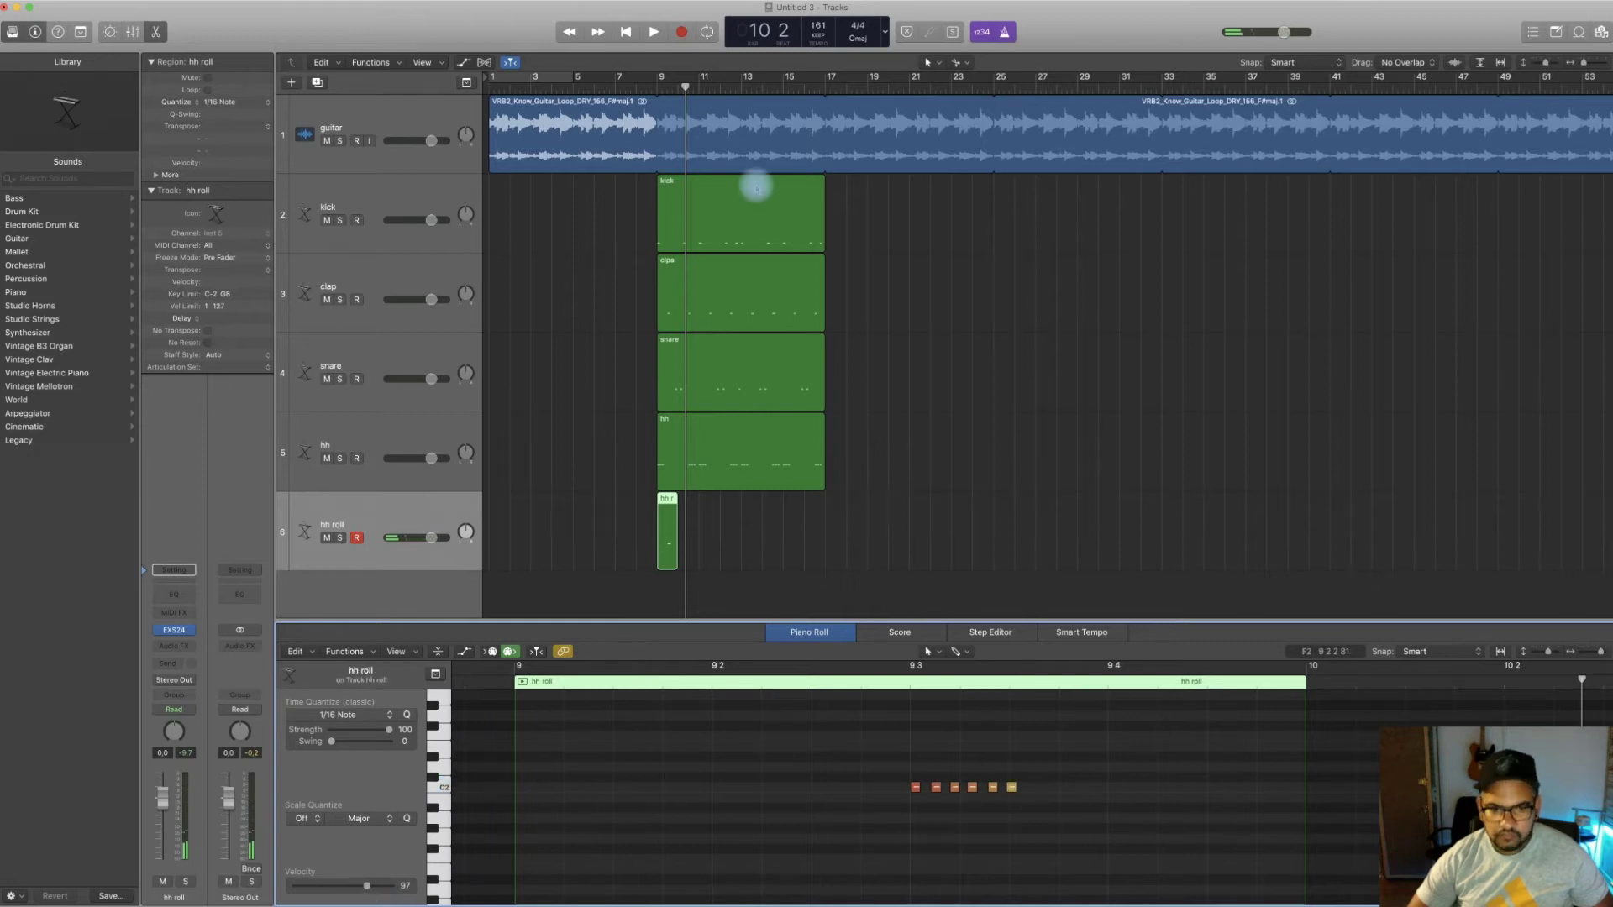
Play the full beat from bar 9 to check the tapered hi-hat roll
{"action": "left_click", "coordinate": [655, 87]}
{"action": "key", "text": "space"}
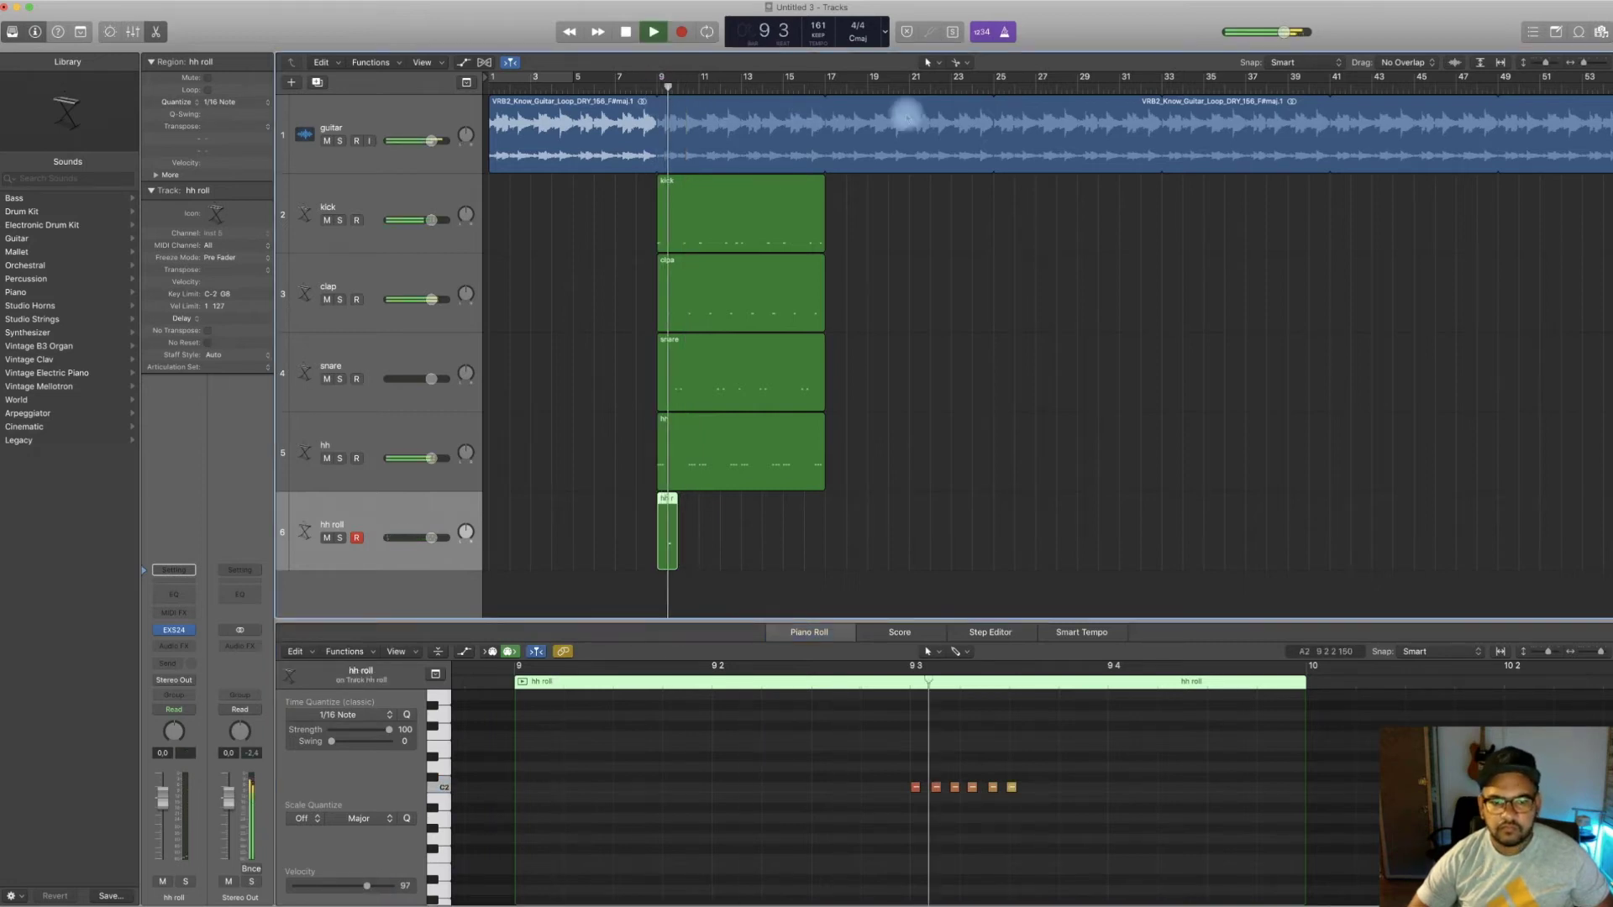
{"action": "left_click_drag", "start_coordinate": [1582, 64], "coordinate": [1586, 64]}
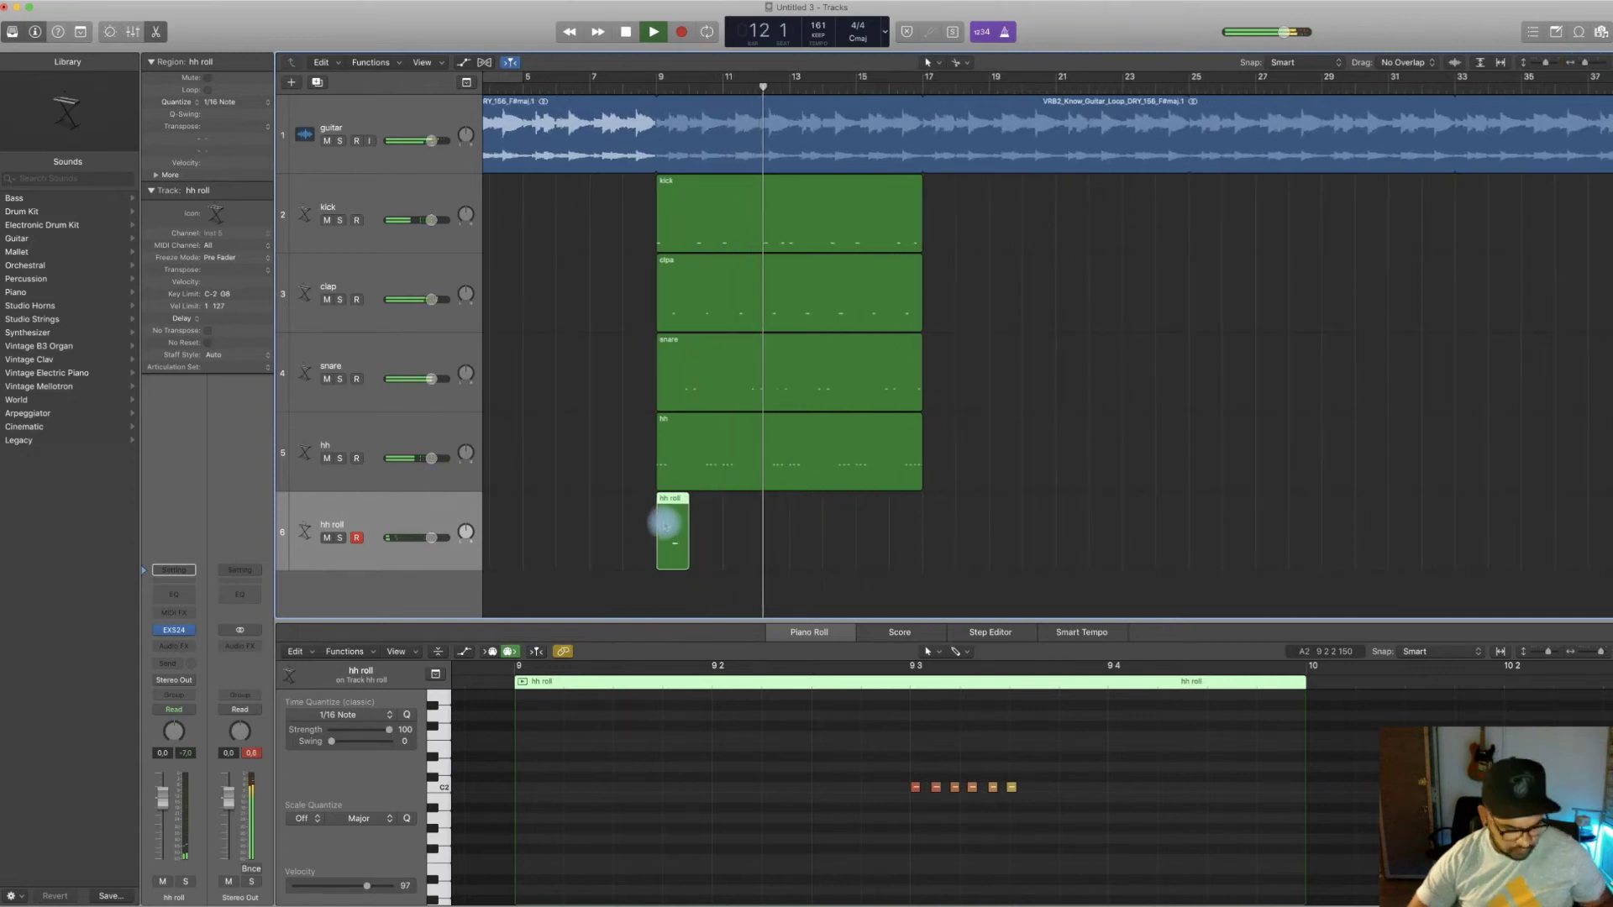
Copy the hh roll region to about the middle of bar 11 and play the beat from bar 9 to check it
{"action": "key", "text": "space"}
{"action": "left_click_drag", "start_coordinate": [664, 523], "coordinate": [746, 531]}
{"action": "left_click", "coordinate": [653, 84]}
{"action": "key", "text": "space"}
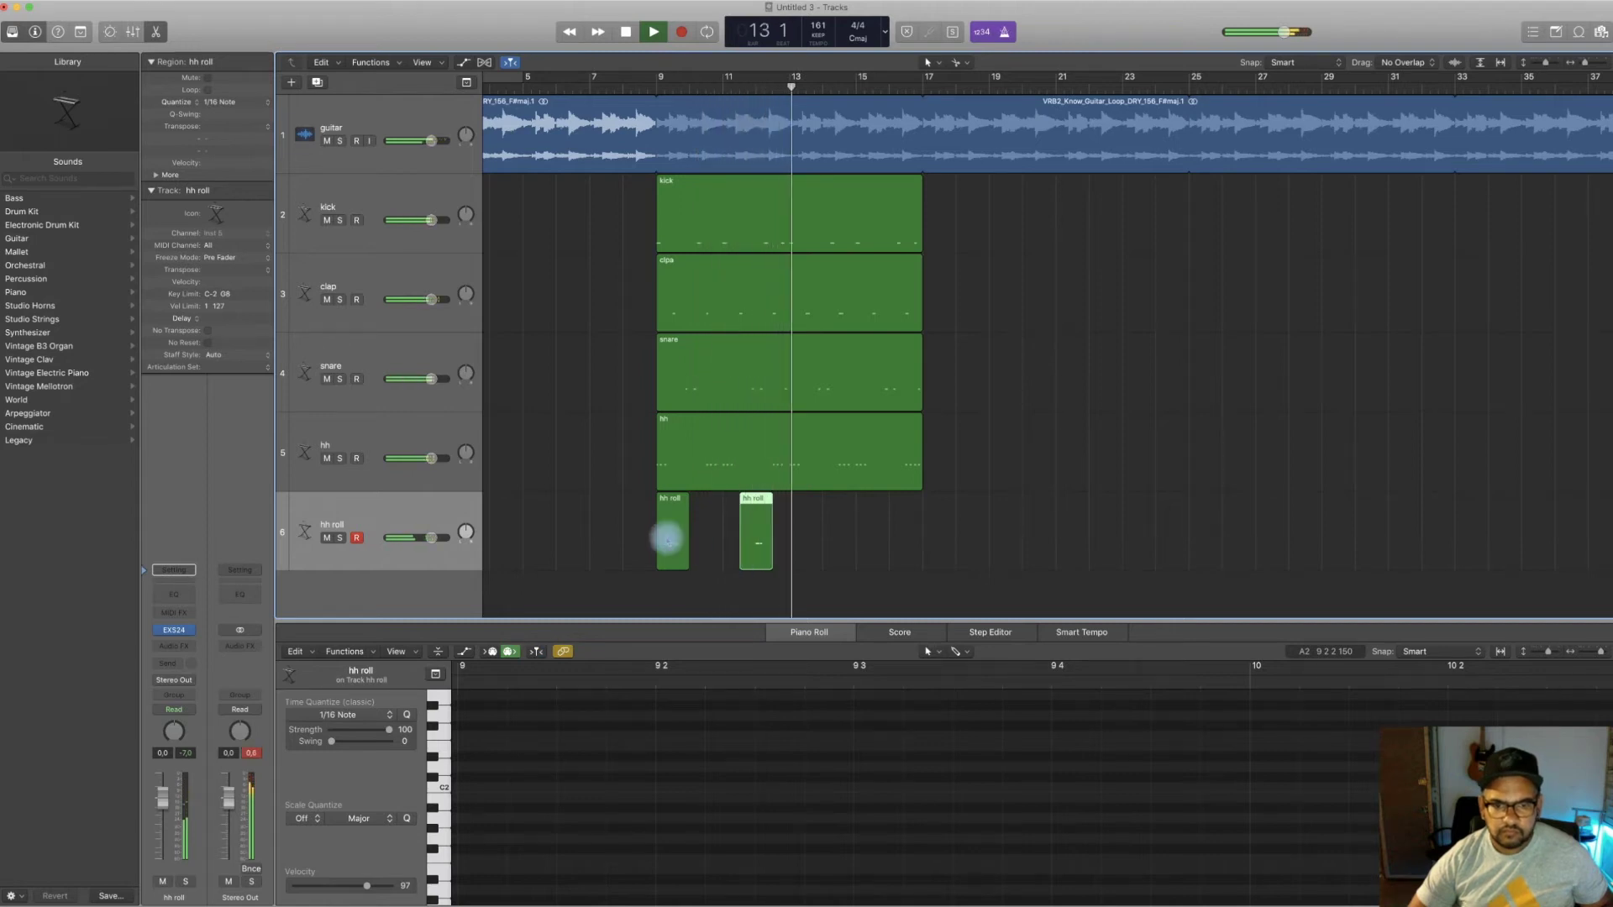
{"action": "key", "text": "space"}
Extend the copied hh roll region to bar 13 and delete the last note of its roll
{"action": "left_click_drag", "start_coordinate": [770, 559], "coordinate": [755, 529]}
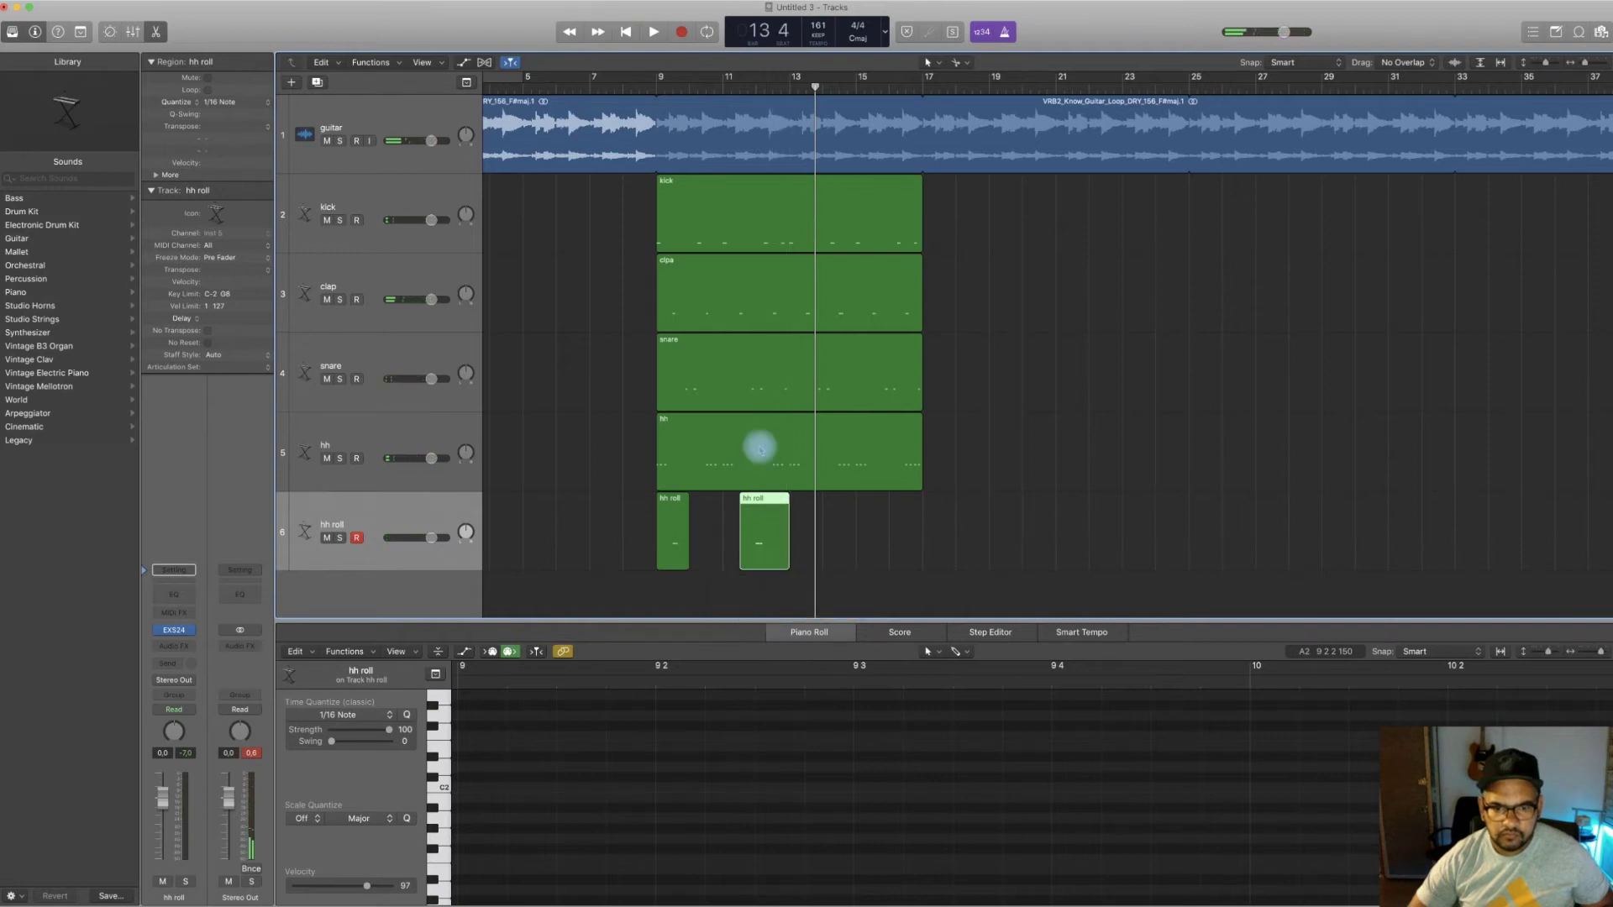
{"action": "left_click", "coordinate": [748, 86]}
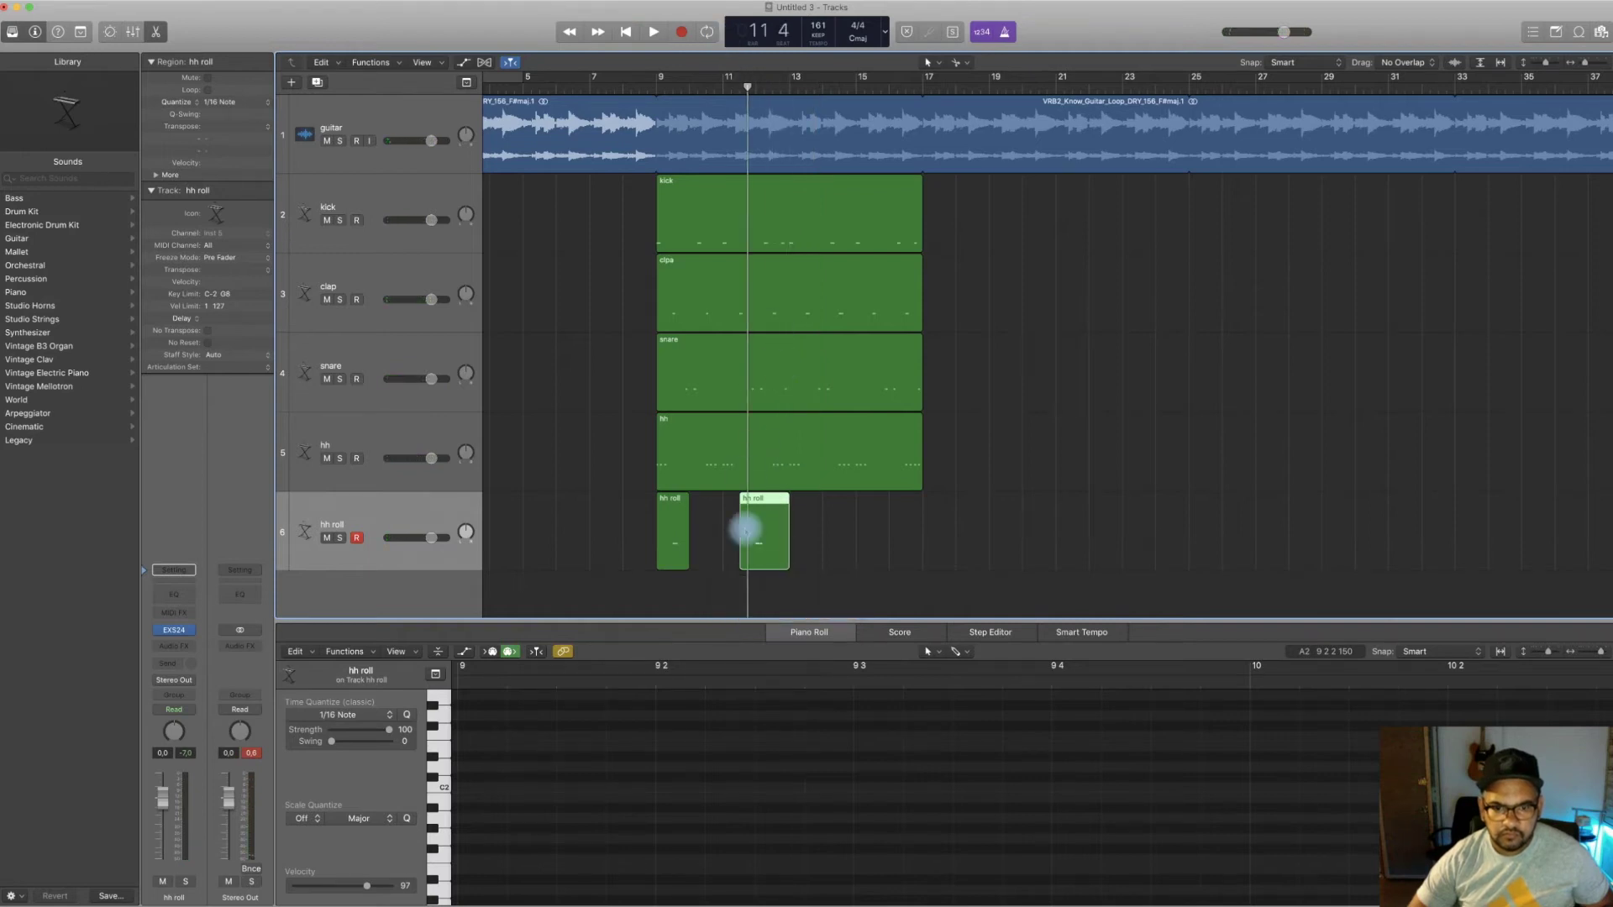
{"action": "key", "text": "space"}
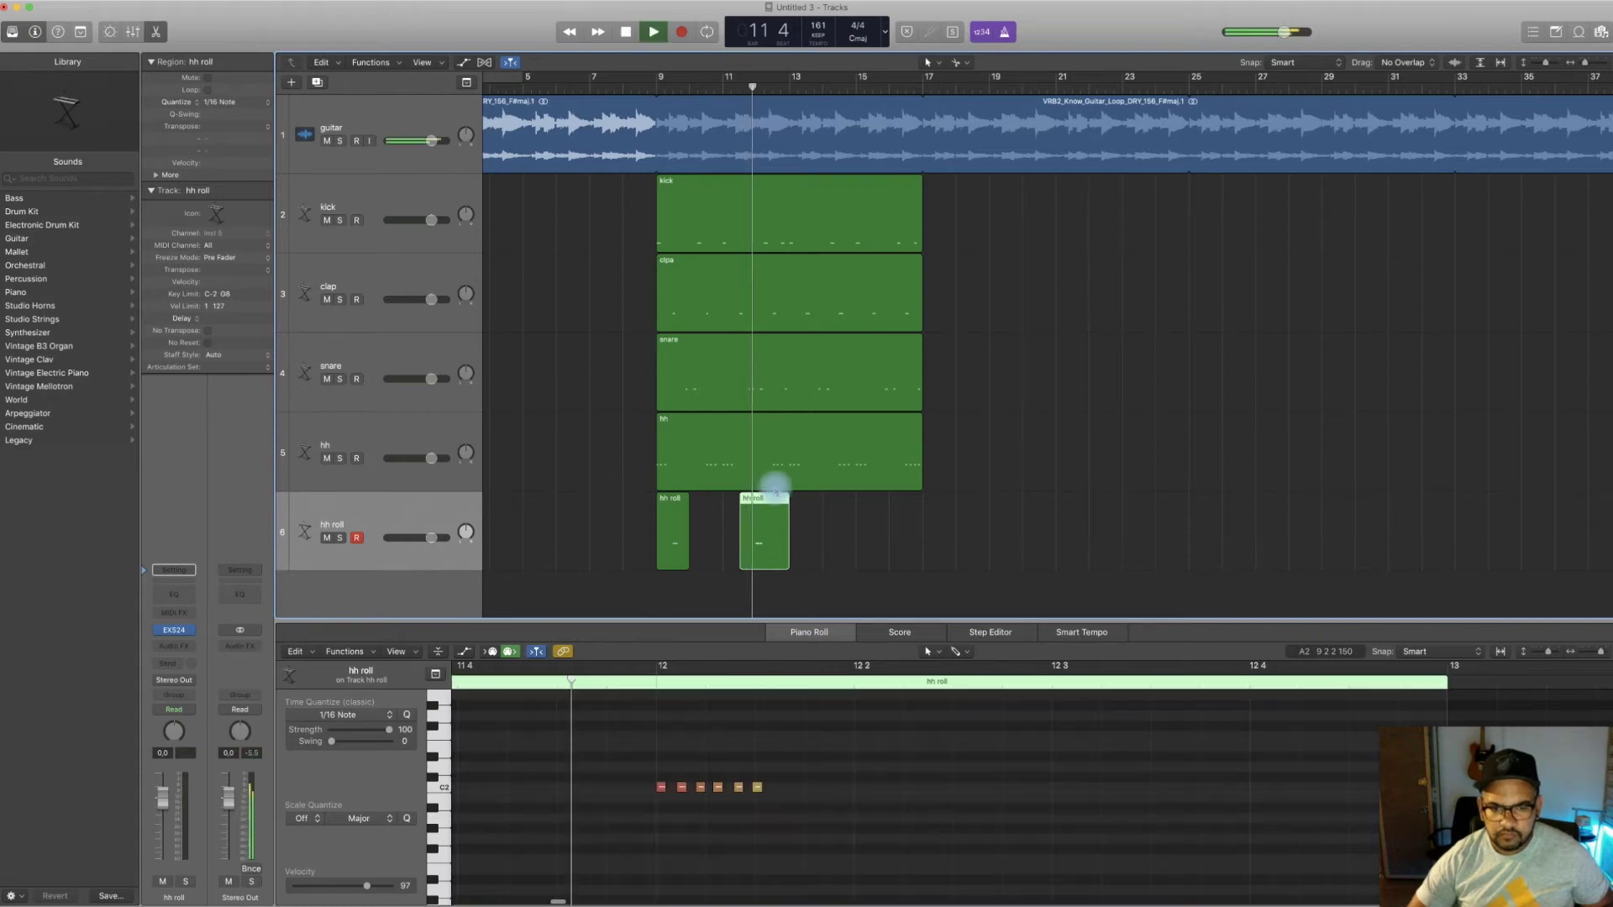
{"action": "key", "text": "space"}
{"action": "left_click_drag", "start_coordinate": [753, 773], "coordinate": [769, 804]}
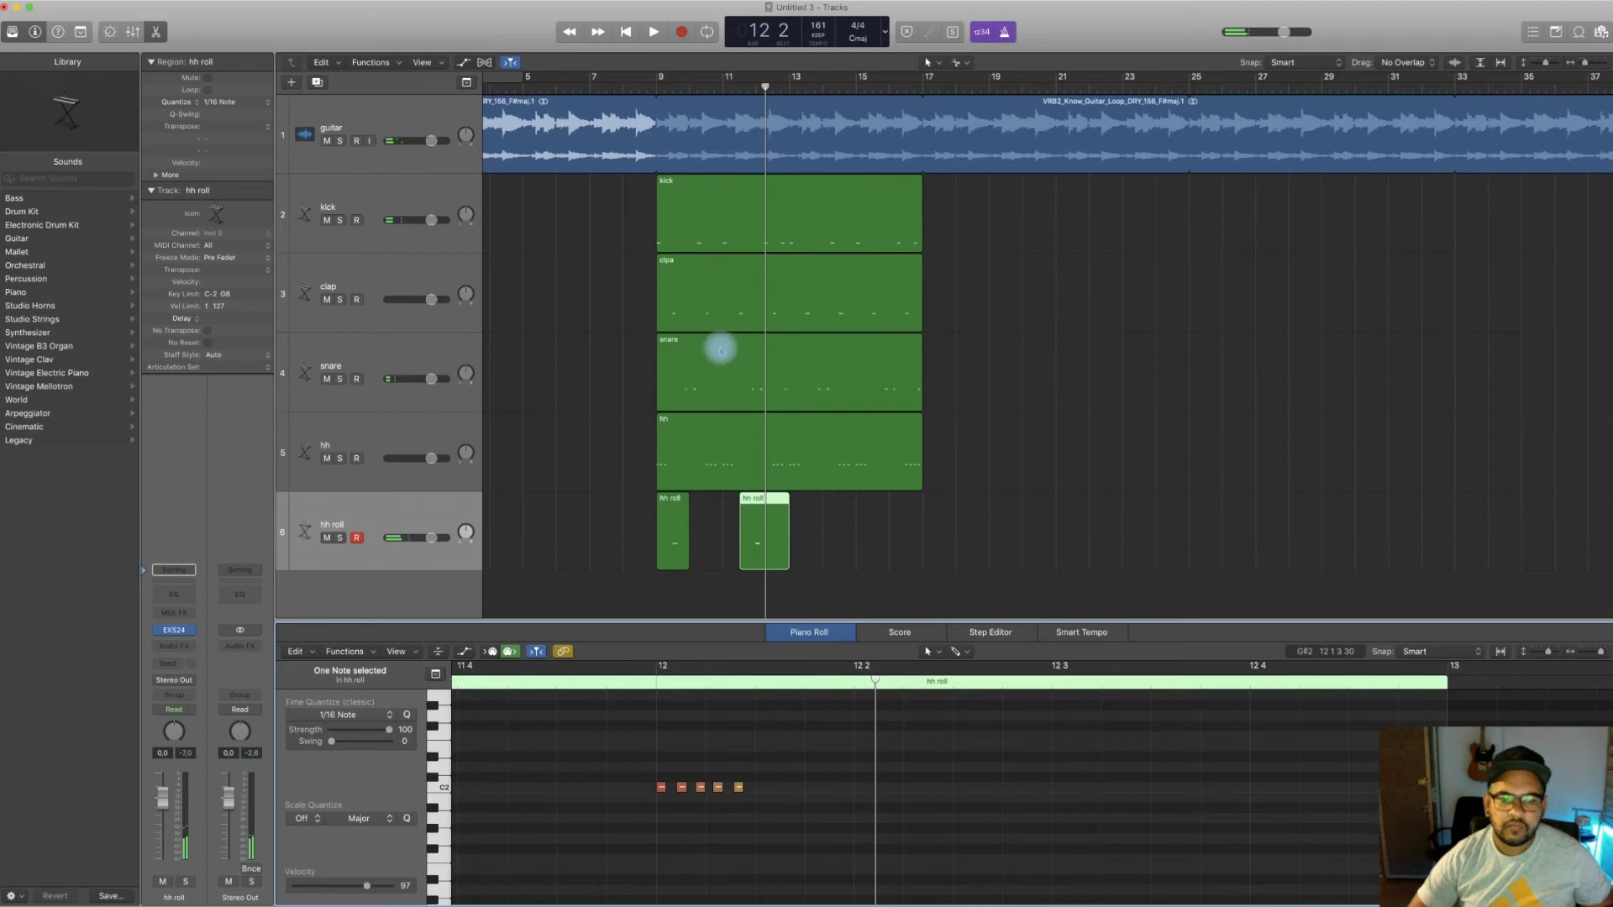
Join the two hh roll regions and loop the joined region up to bar 17
{"action": "left_click_drag", "start_coordinate": [626, 505], "coordinate": [752, 536]}
{"action": "key", "text": "super+j"}
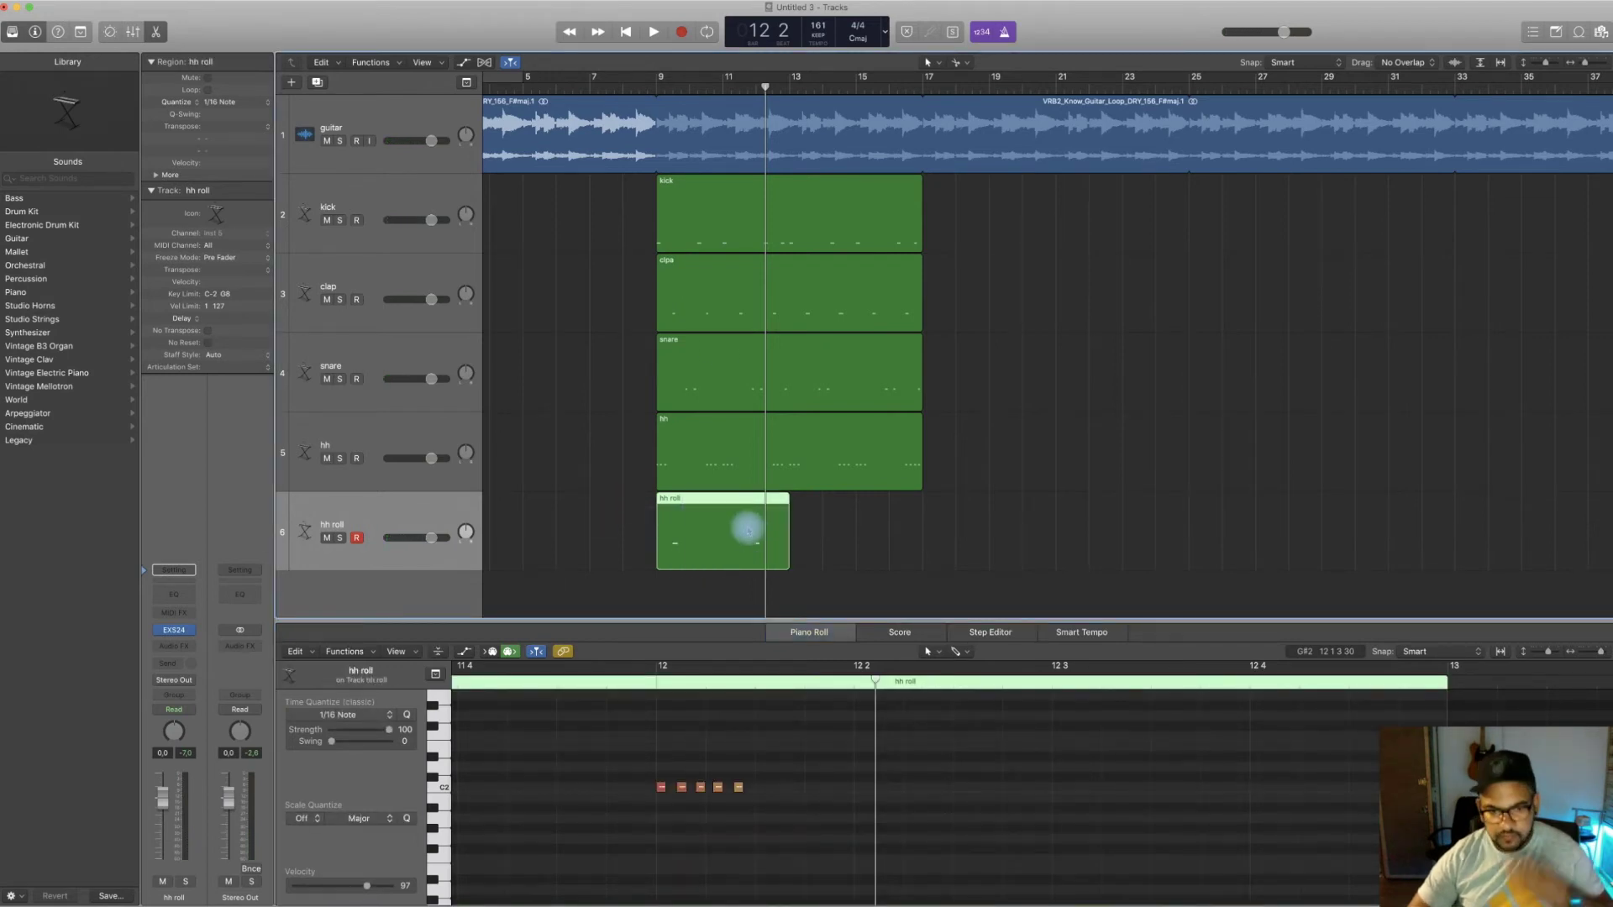
{"action": "left_click_drag", "start_coordinate": [786, 503], "coordinate": [919, 504]}
Play the full beat from bar 9 to bar 17 to check the looped hi-hat rolls
{"action": "left_click", "coordinate": [656, 77]}
{"action": "key", "text": "space"}
{"action": "left_click_drag", "start_coordinate": [1550, 64], "coordinate": [1547, 64]}
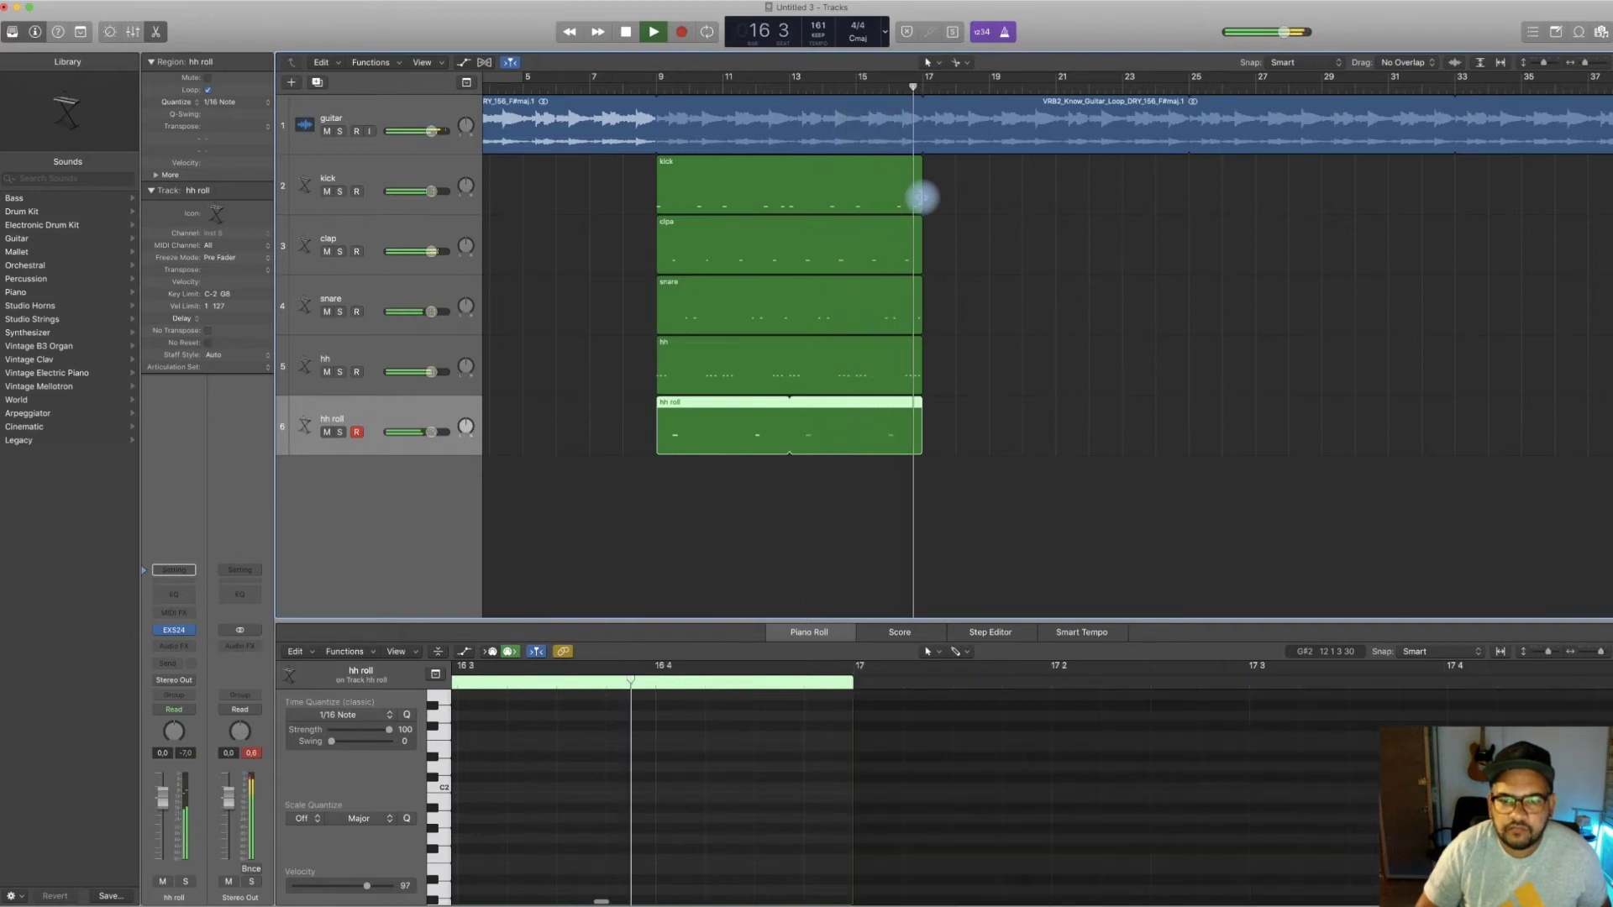
{"action": "key", "text": "space"}
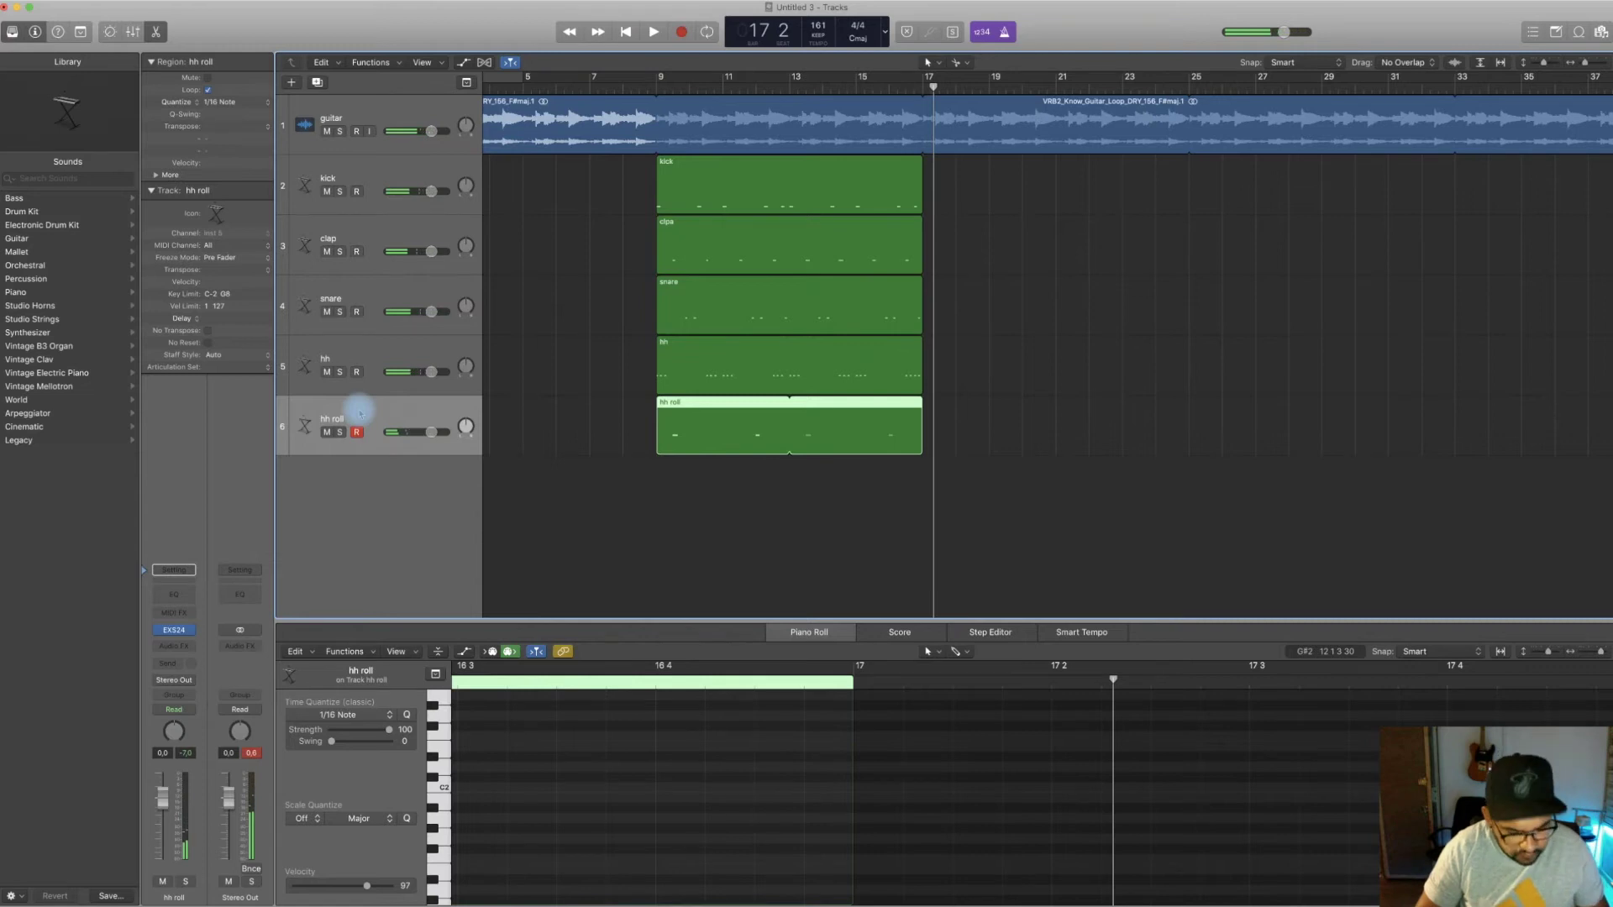
Add a track named hh roll 2 and record a single note on it in bar 10 over the beat
{"action": "double_click", "coordinate": [338, 479]}
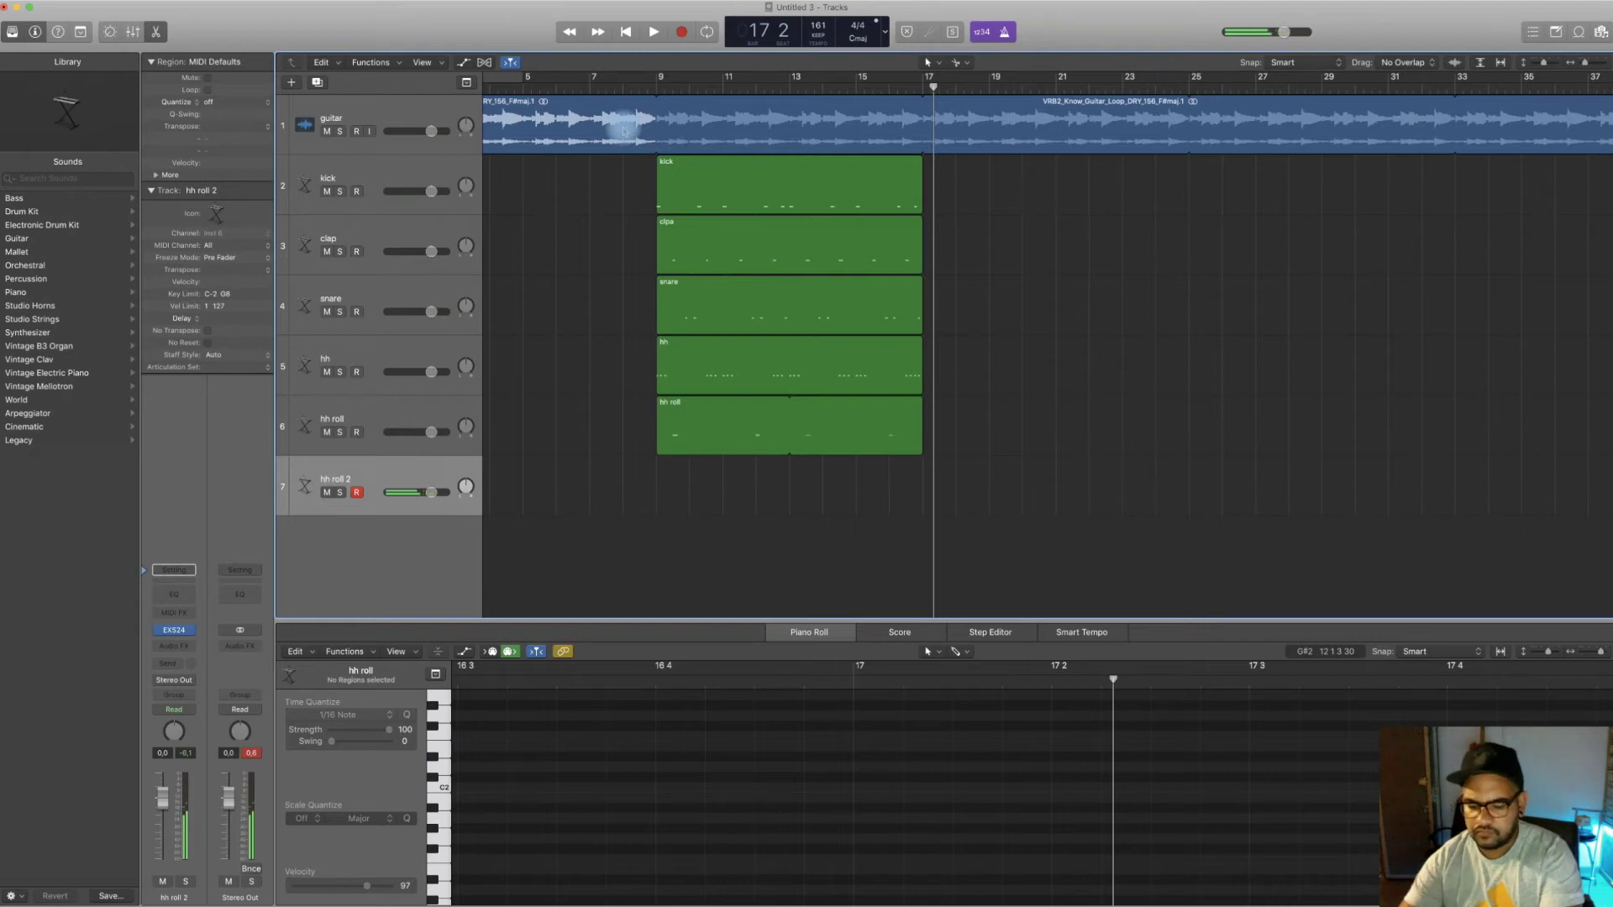
{"action": "double_click", "coordinate": [656, 87]}
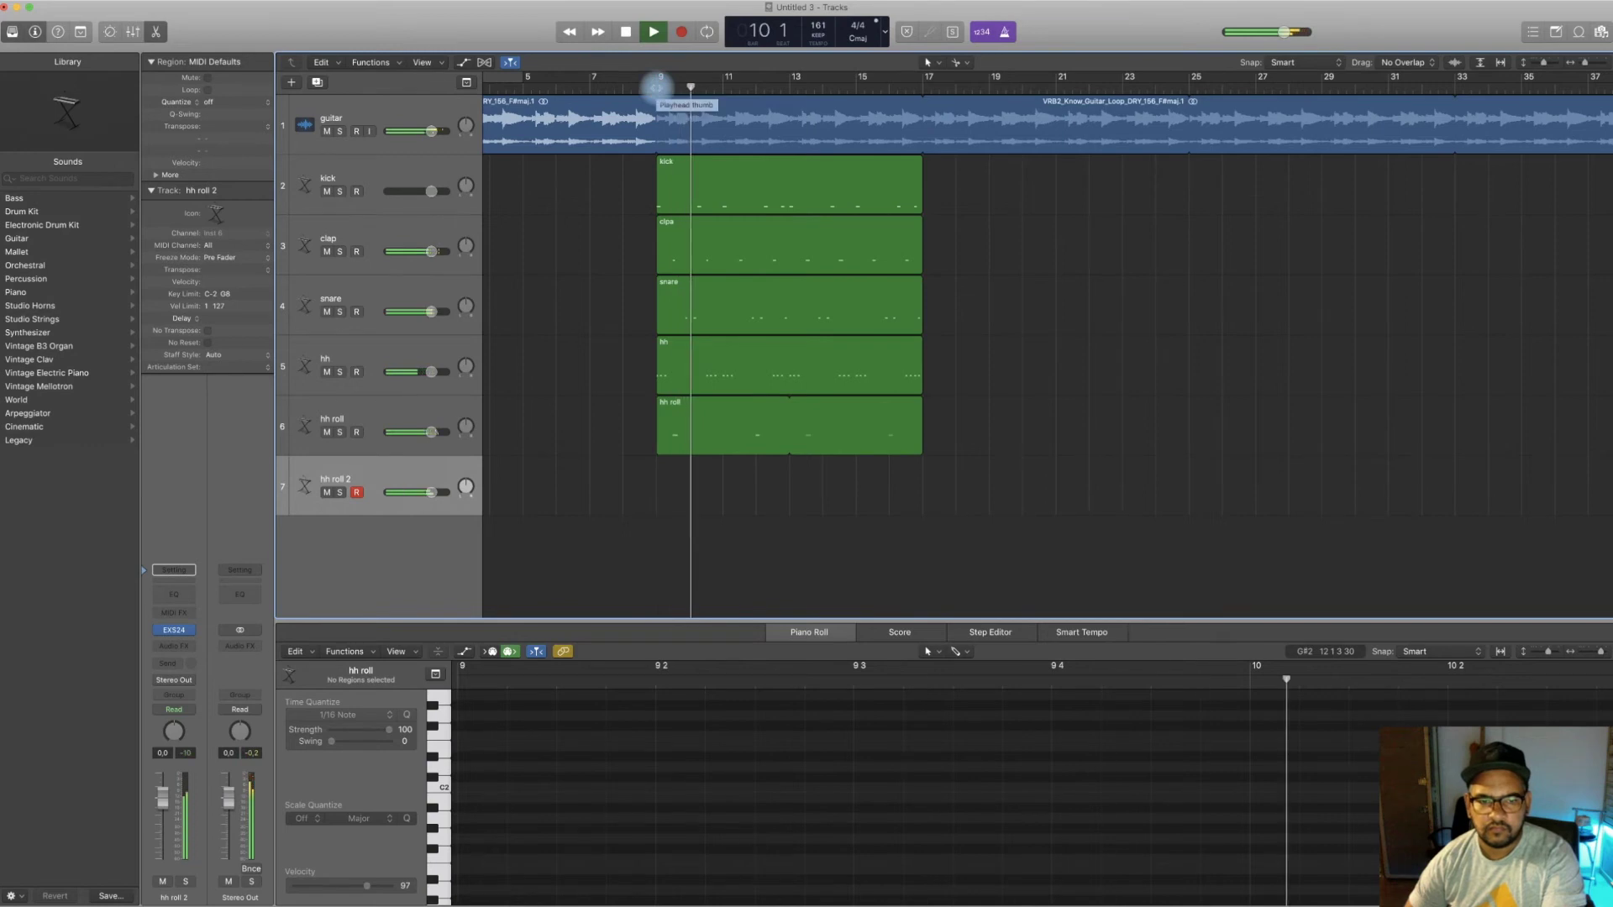
{"action": "left_click", "coordinate": [624, 87]}
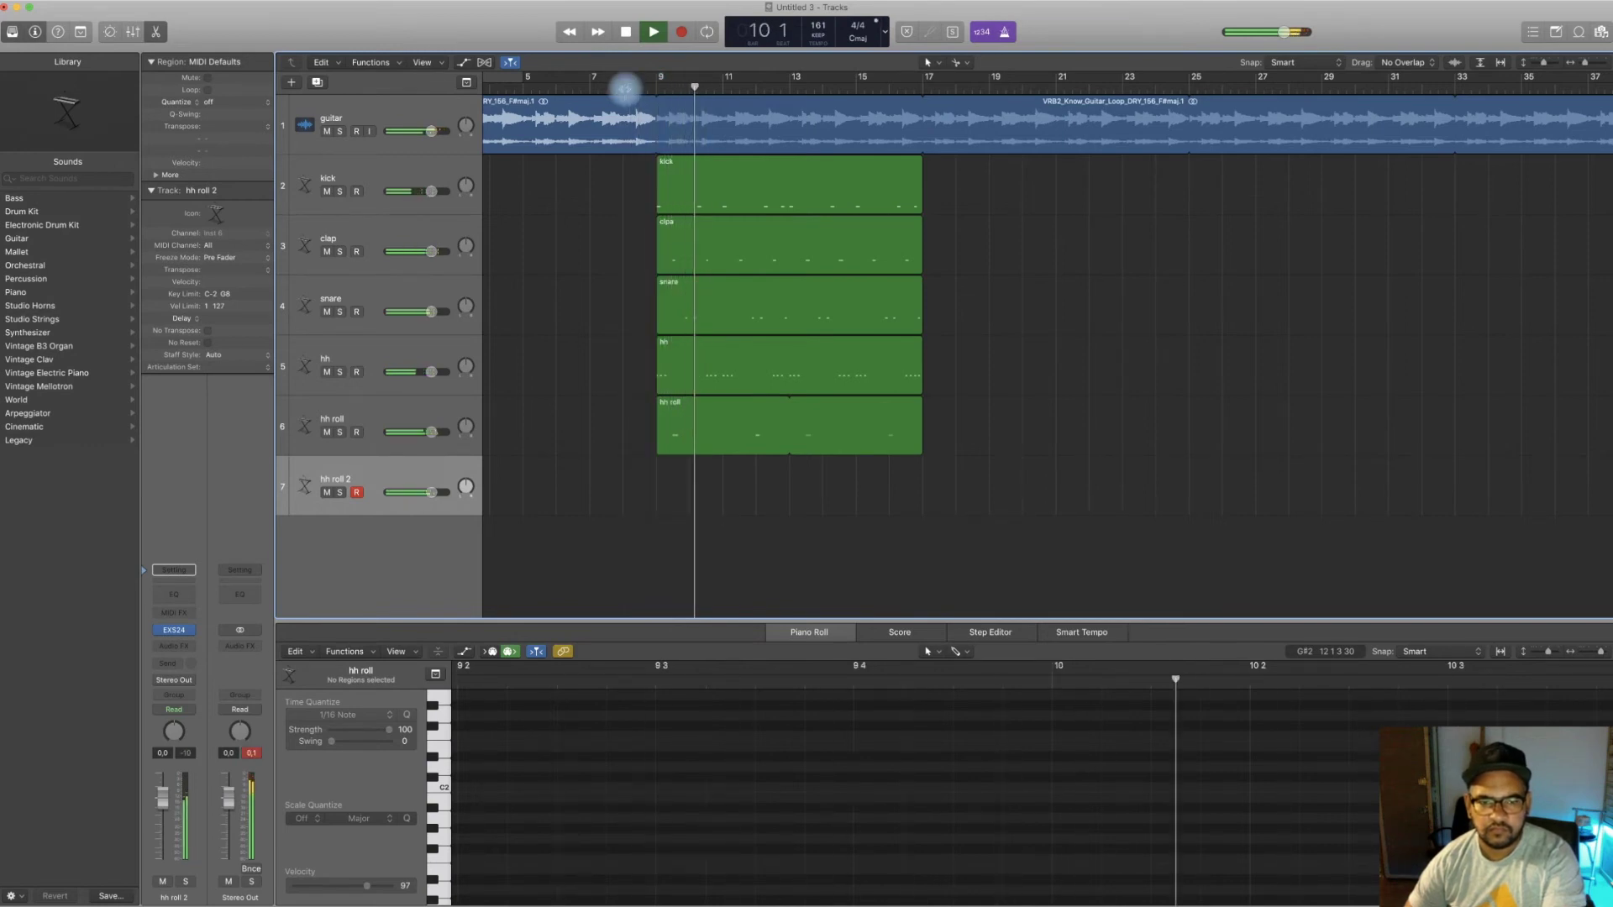
{"action": "left_click", "coordinate": [624, 88]}
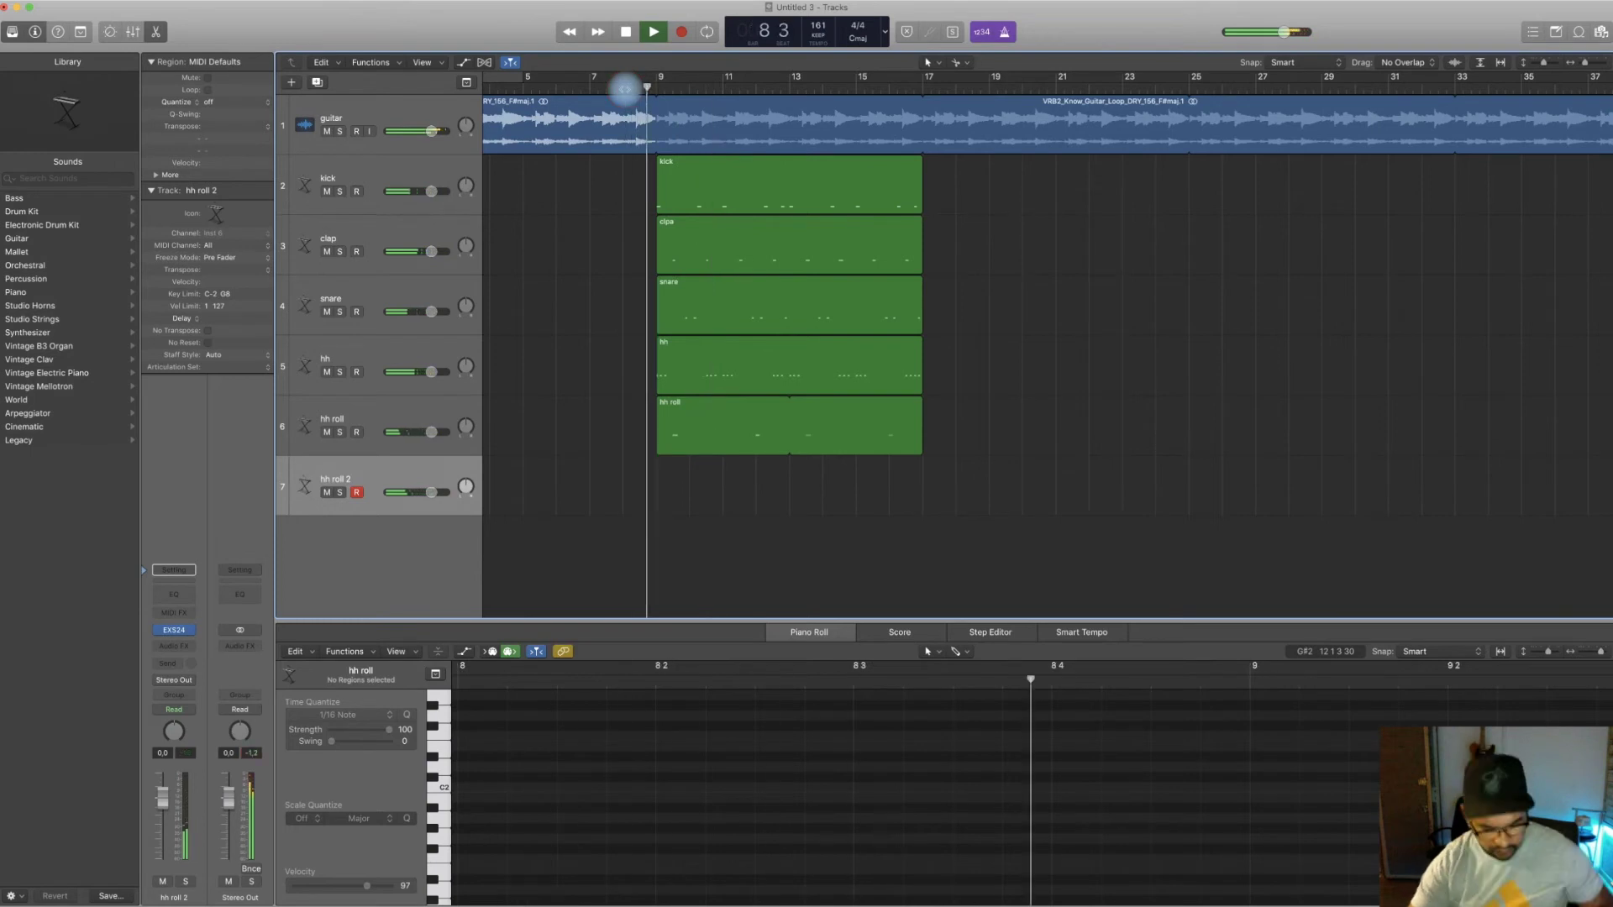
{"action": "key", "text": "r"}
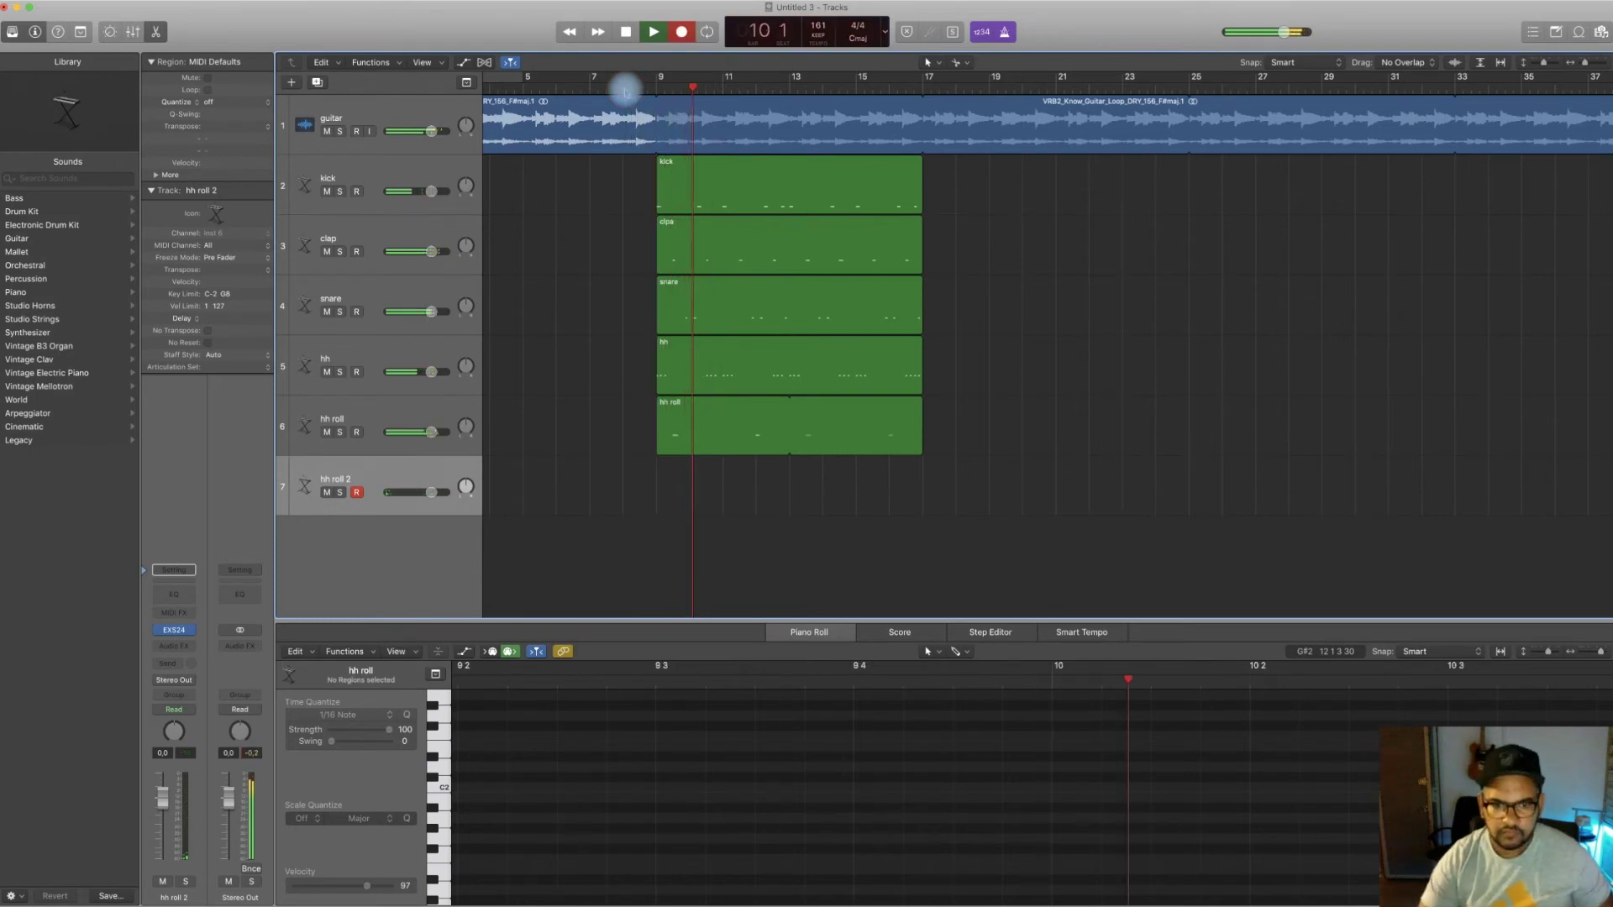
{"action": "key", "text": "space"}
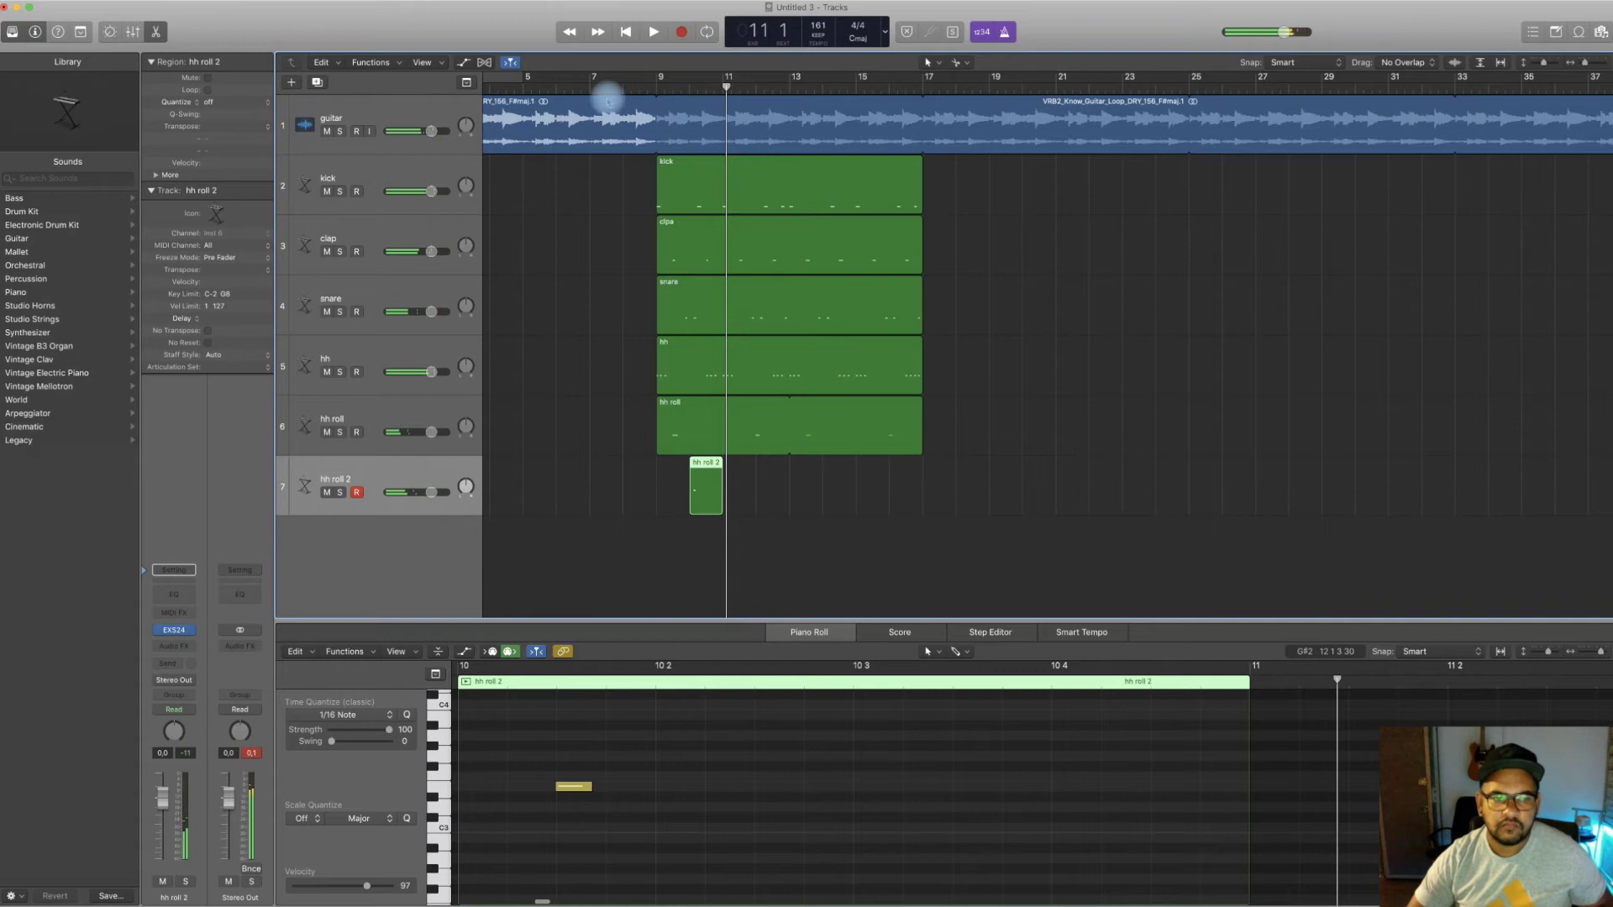
Quantize the recorded E3 note to 1/16 and shorten and copy it into a four-note roll from the start of bar 10
{"action": "left_click", "coordinate": [227, 101]}
{"action": "left_click", "coordinate": [232, 169]}
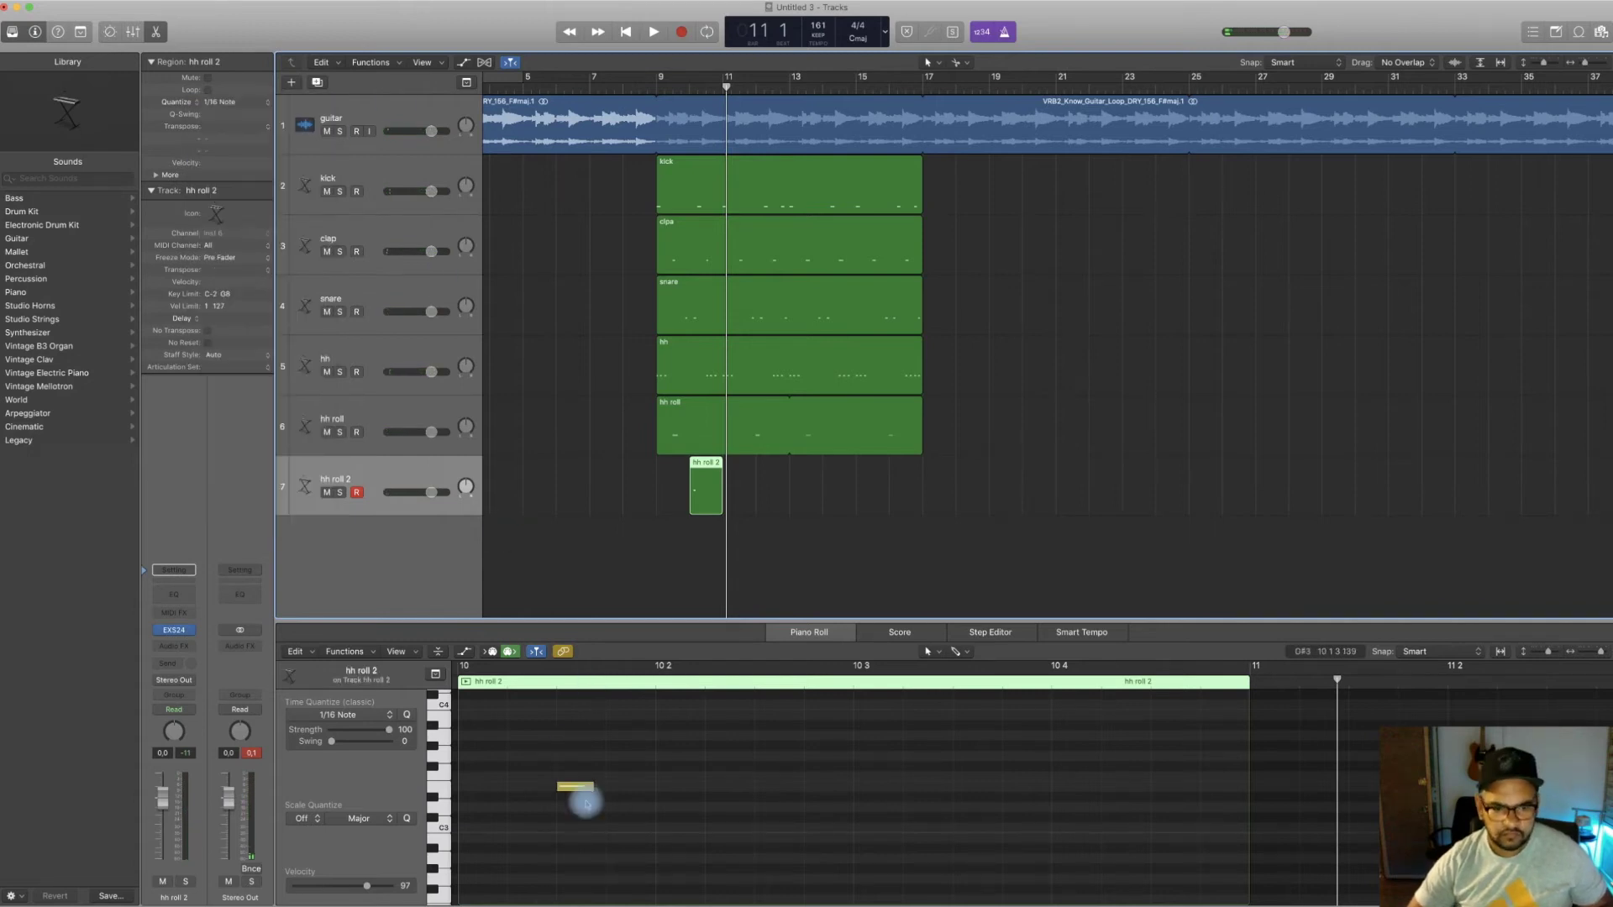
{"action": "scroll", "coordinate": [585, 802], "scroll_direction": "left", "scroll_amount": 3}
{"action": "left_click_drag", "start_coordinate": [644, 790], "coordinate": [565, 787]}
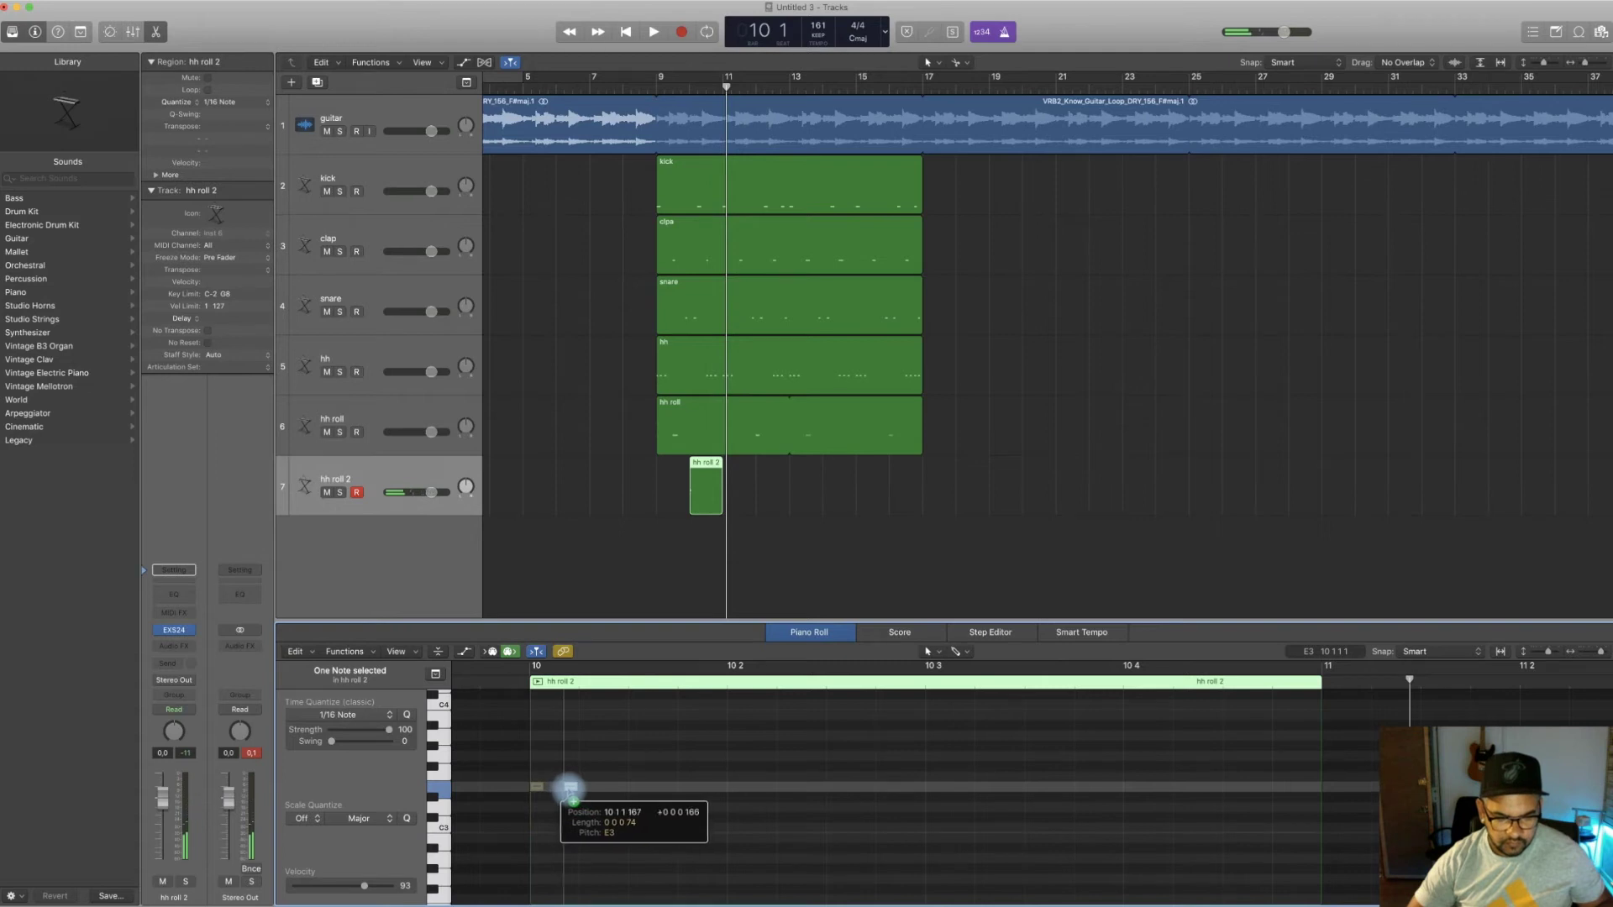
{"action": "left_click_drag", "start_coordinate": [569, 790], "coordinate": [602, 788]}
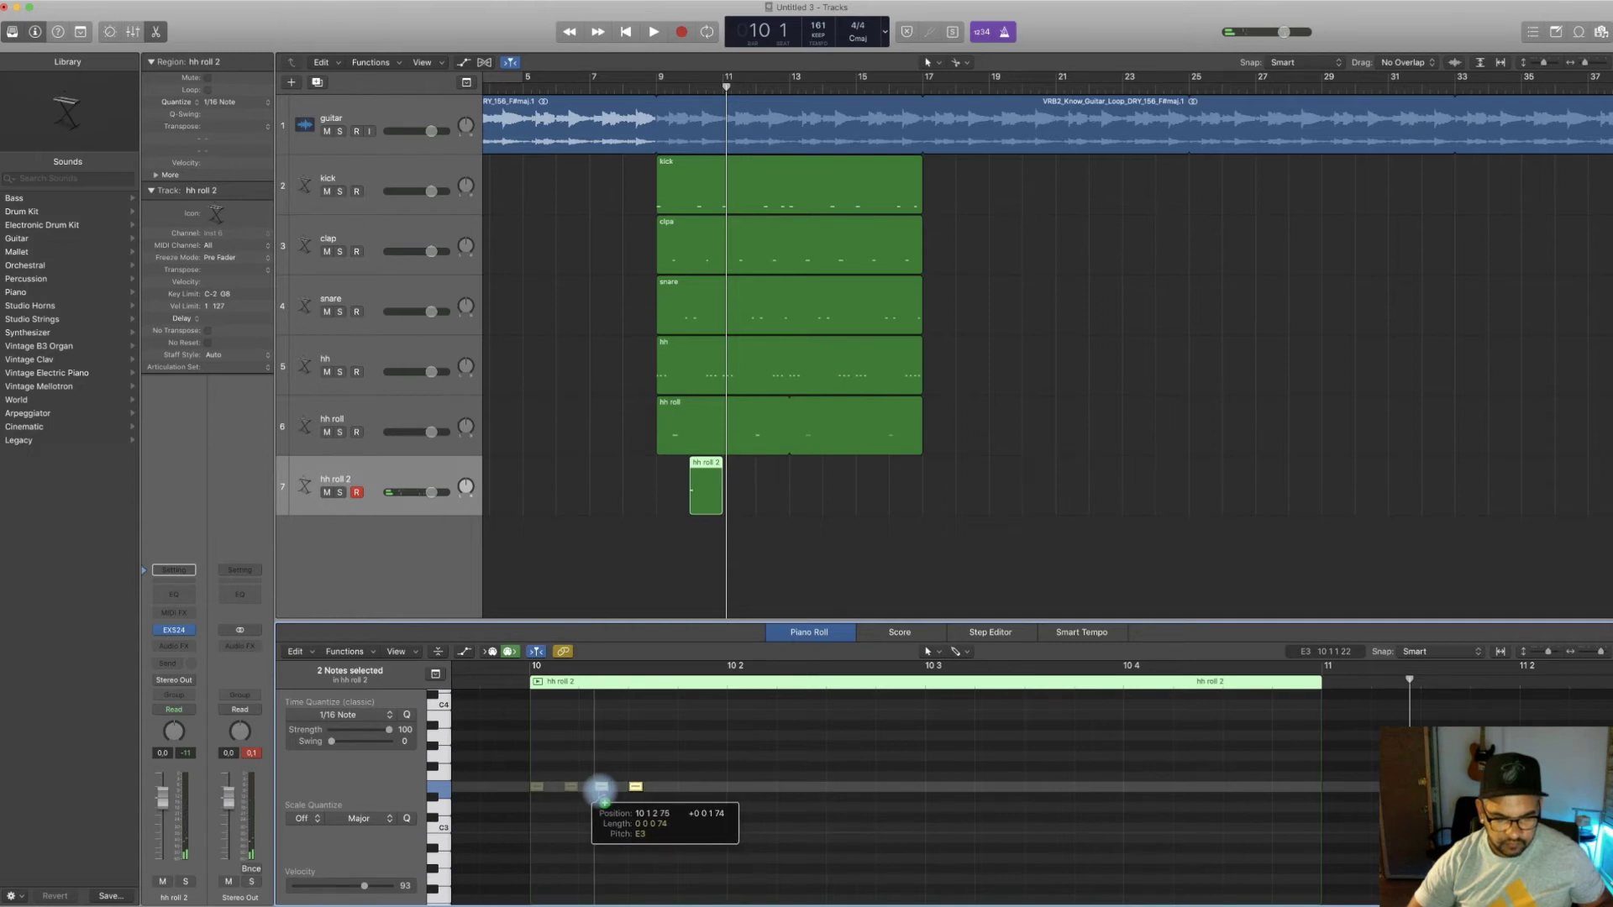
{"action": "left_click_drag", "start_coordinate": [602, 787], "coordinate": [601, 787]}
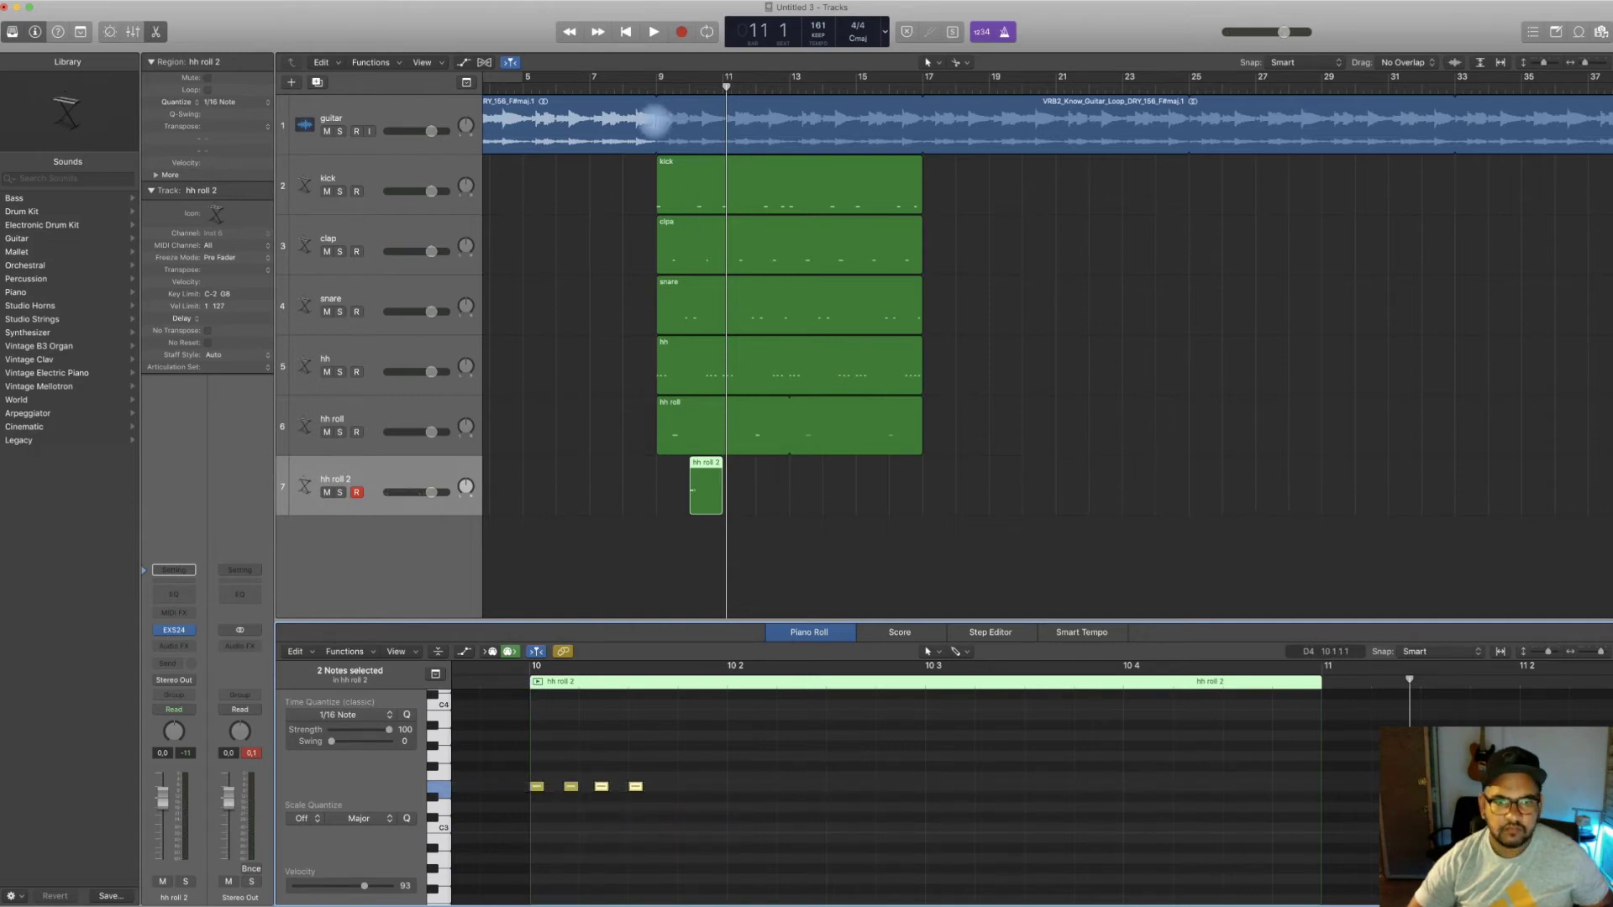
Listen to the new roll with the beat and add a fifth E3 note after the fourth
{"action": "left_click", "coordinate": [654, 89]}
{"action": "key", "text": "space"}
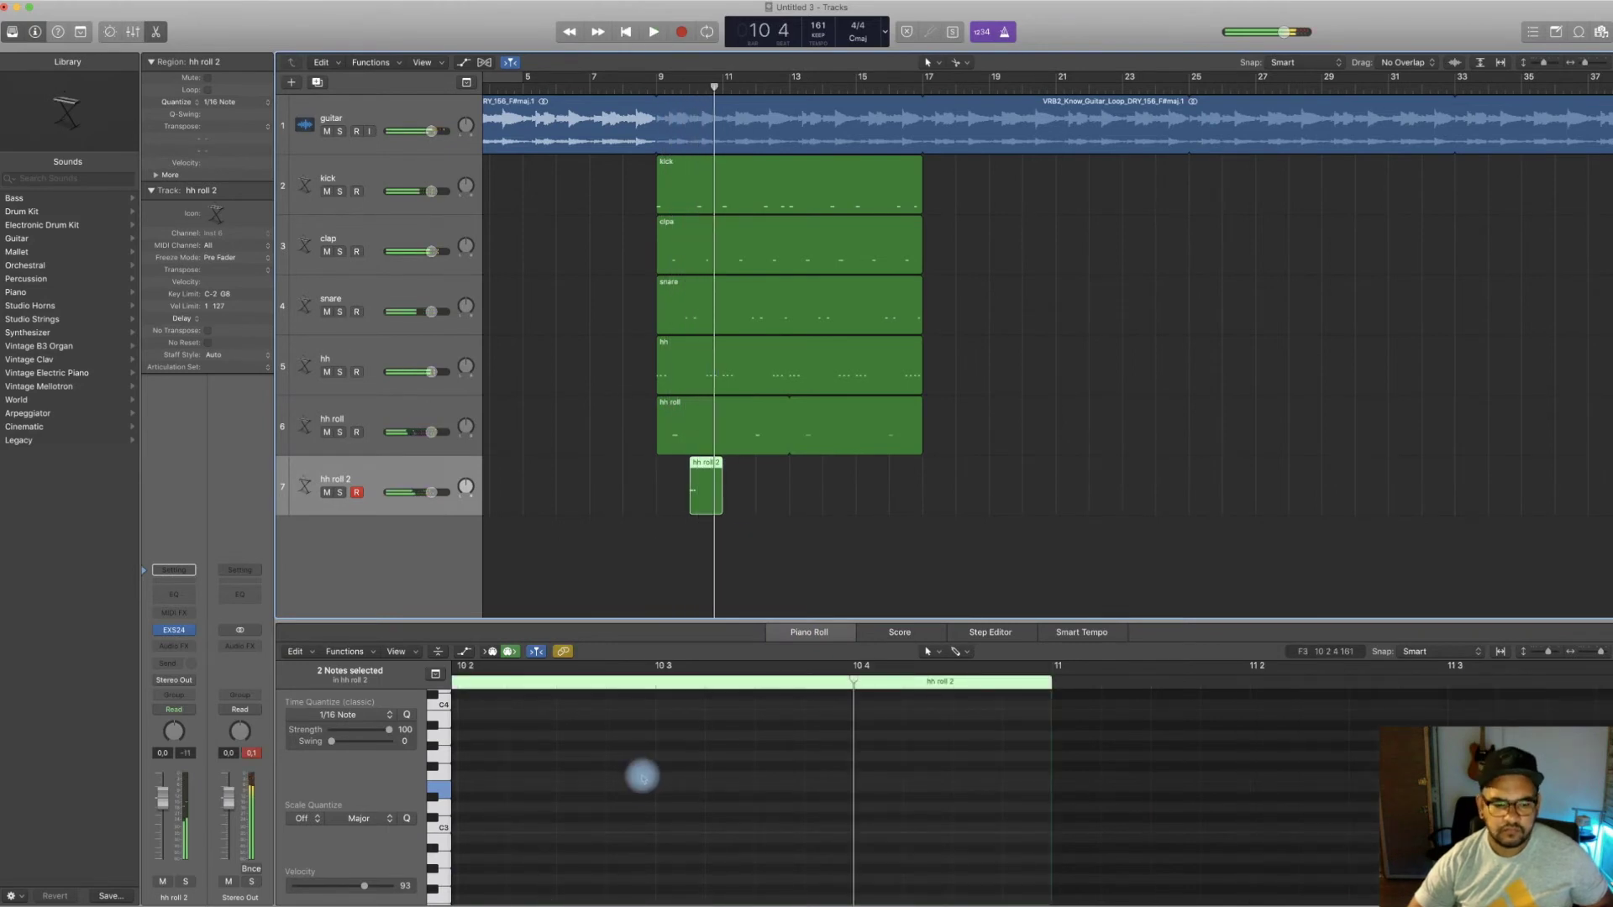
{"action": "key", "text": "space"}
{"action": "left_click", "coordinate": [846, 825]}
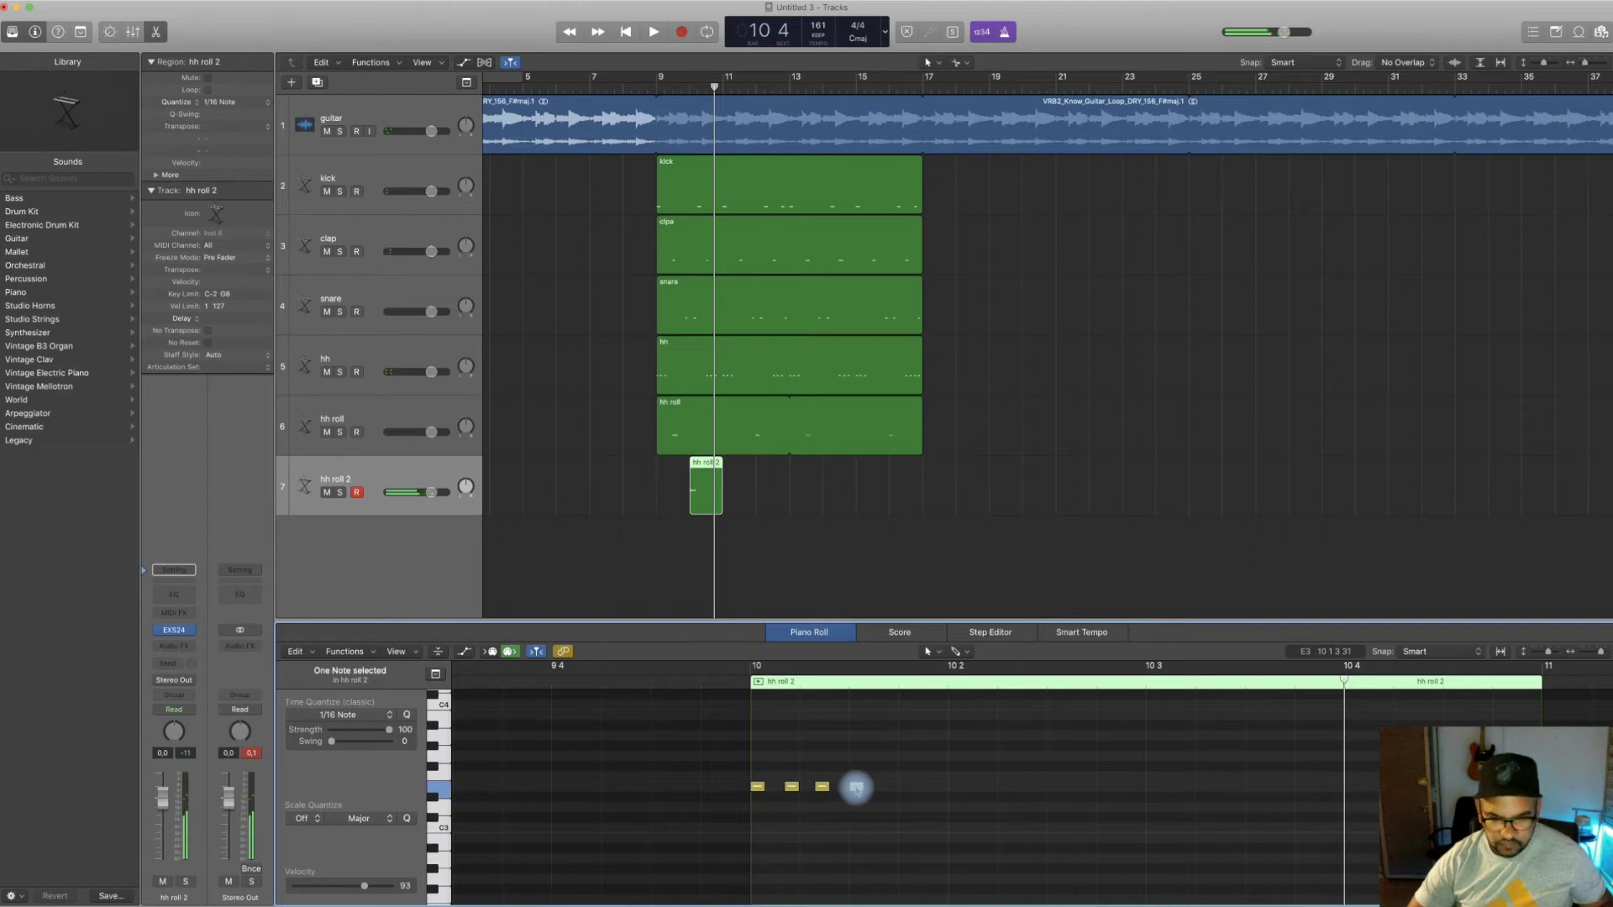
{"action": "left_click_drag", "start_coordinate": [856, 787], "coordinate": [893, 789]}
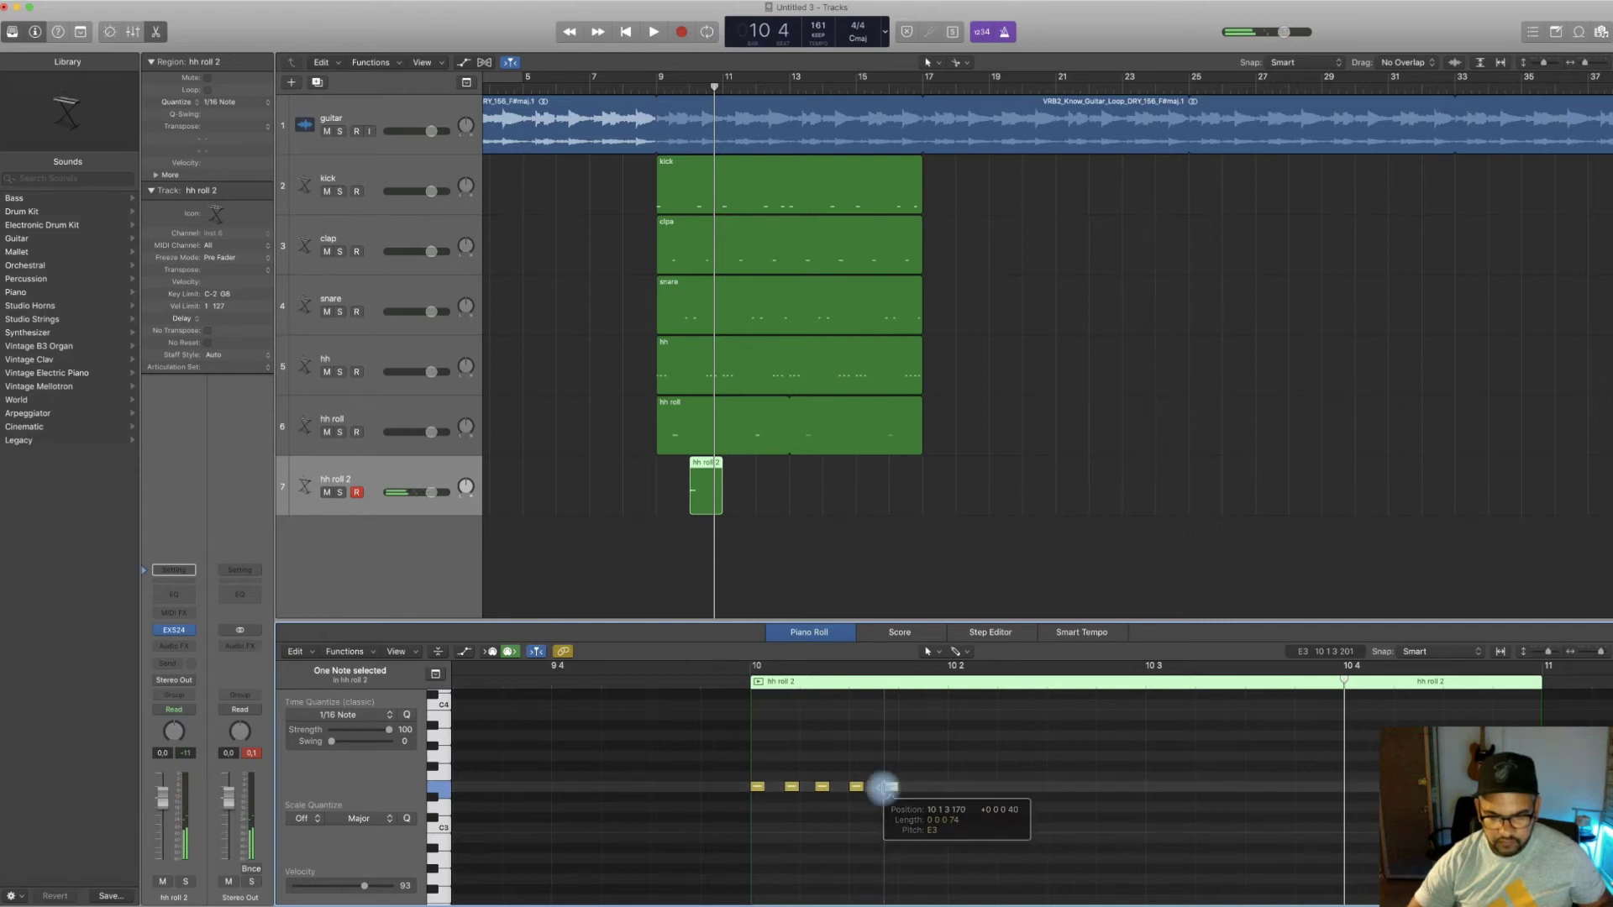
Taper the velocities of the five roll notes downward from the first note to 101 on the last
{"action": "left_click", "coordinate": [829, 825]}
{"action": "left_click", "coordinate": [750, 786]}
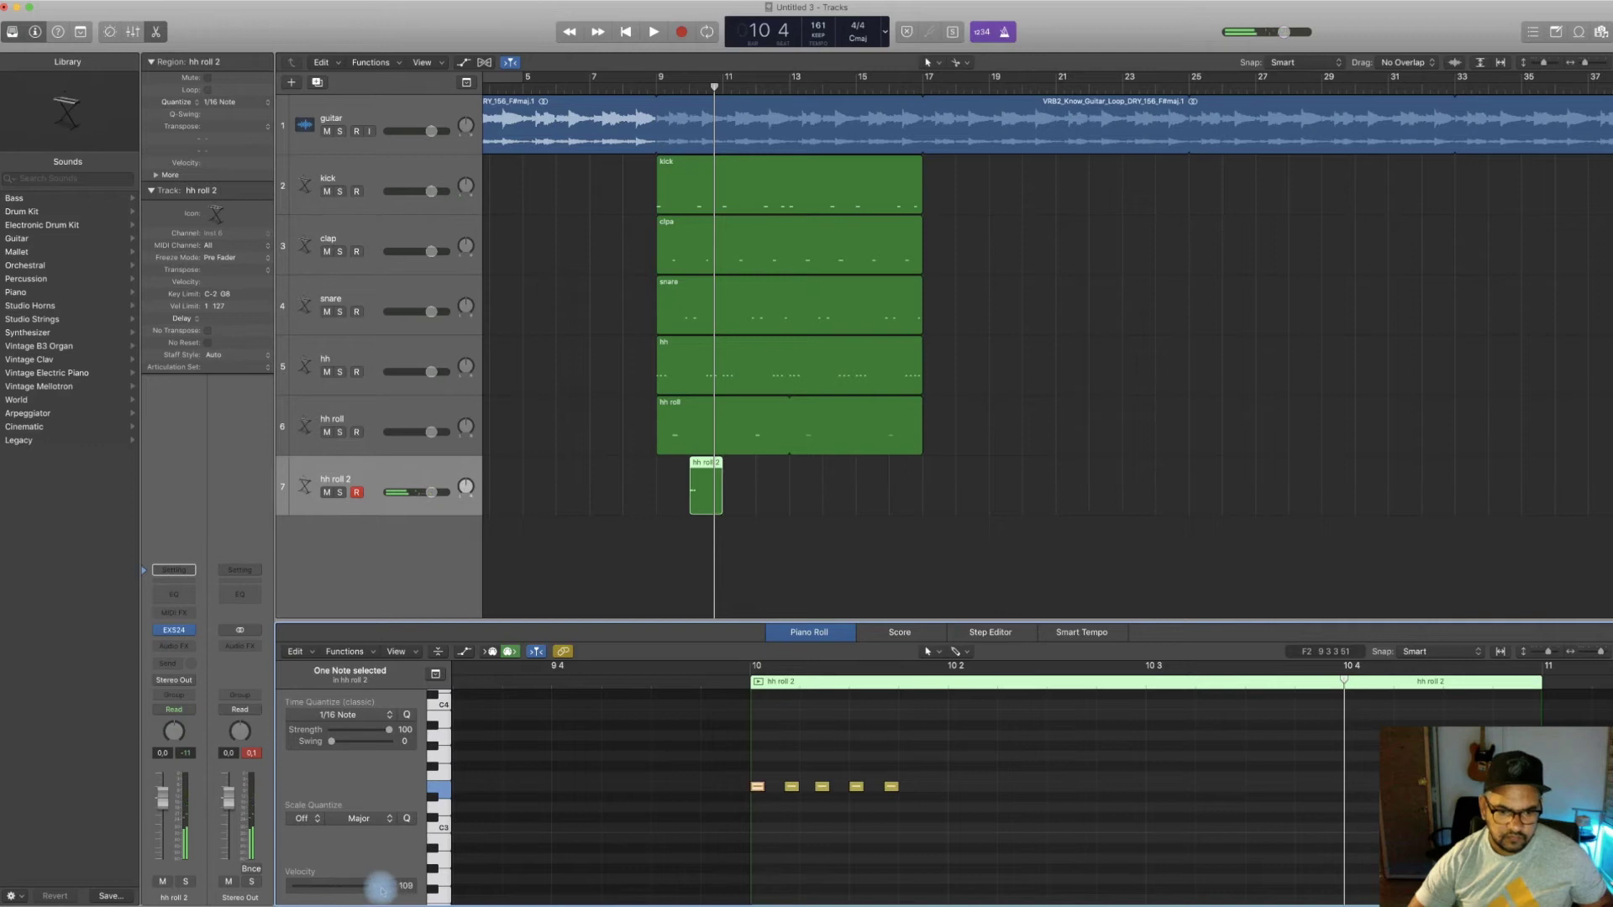
{"action": "left_click", "coordinate": [791, 786]}
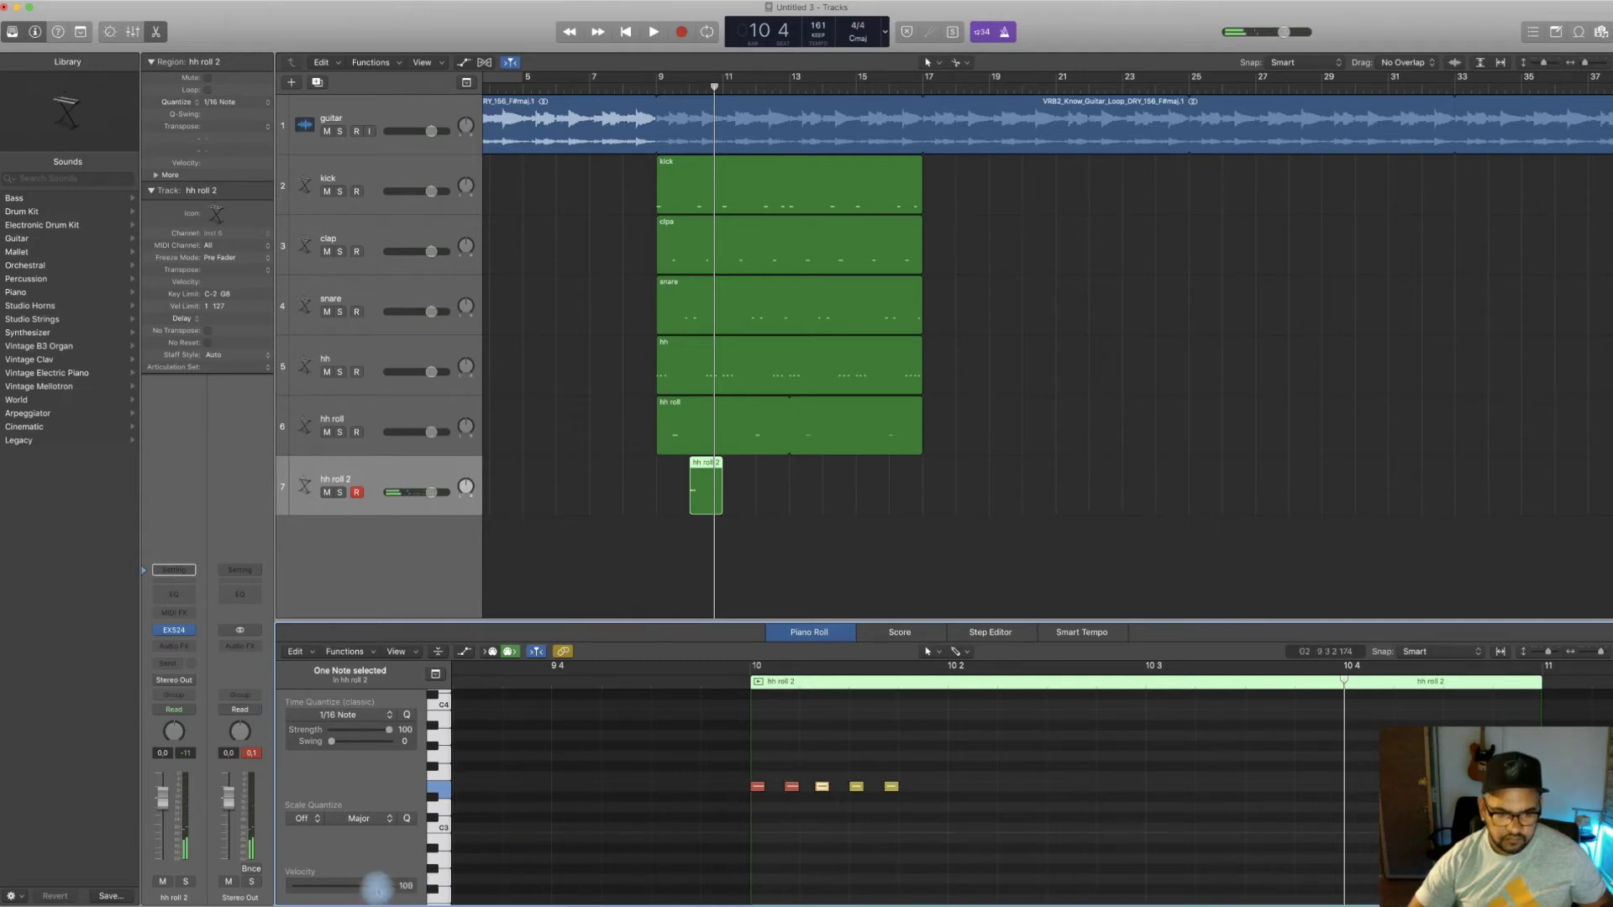
{"action": "left_click", "coordinate": [856, 785]}
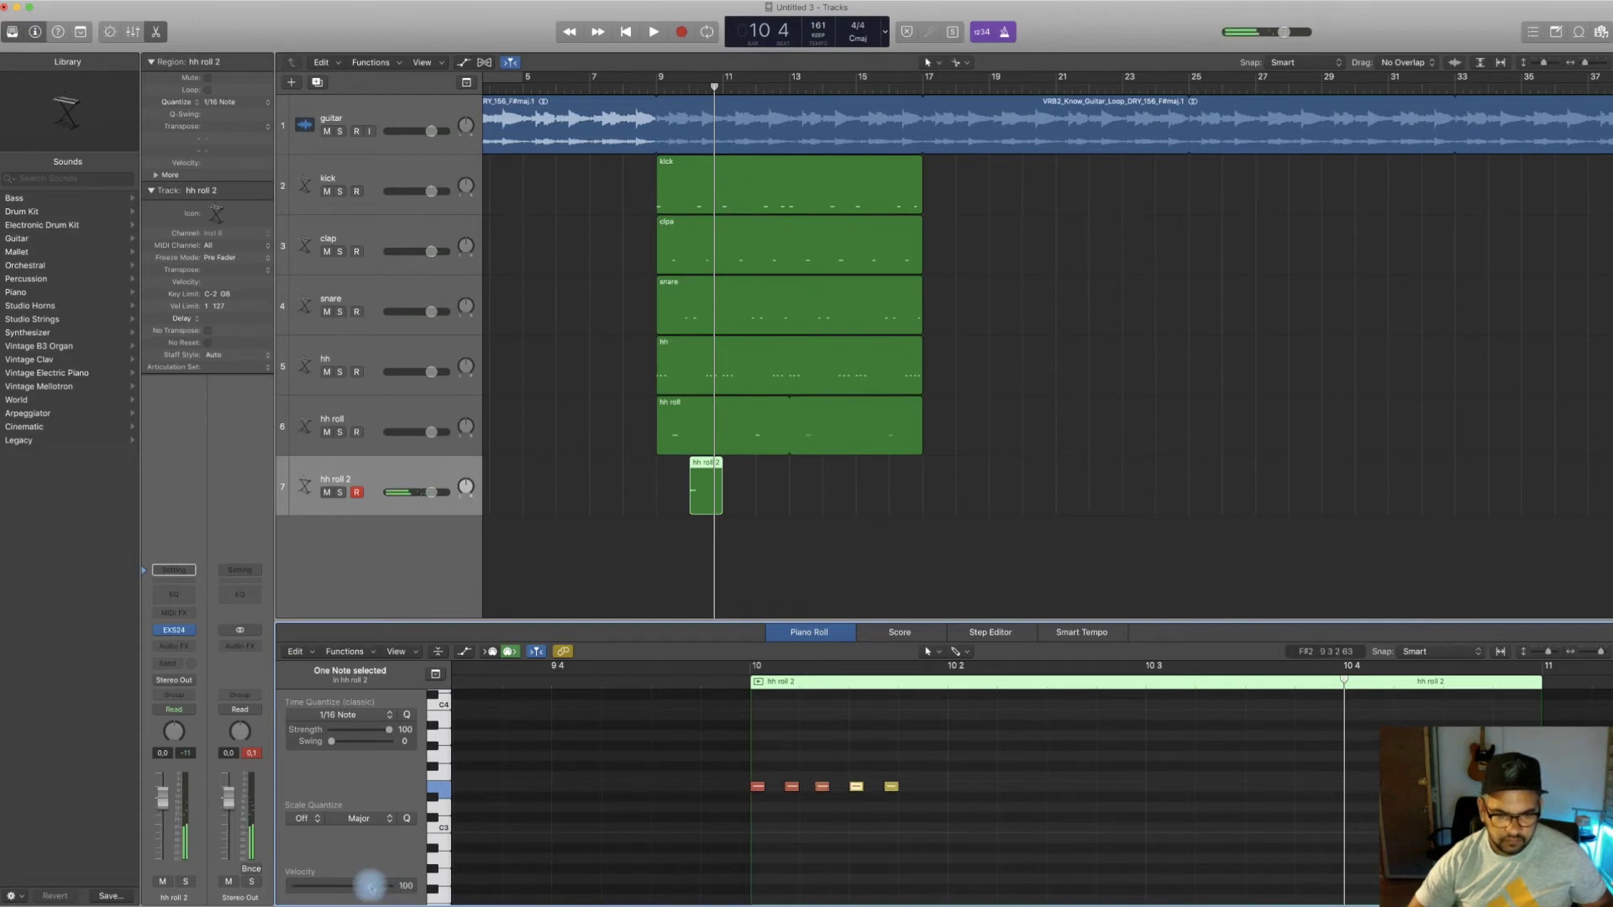
{"action": "left_click", "coordinate": [888, 787]}
{"action": "left_click", "coordinate": [704, 773]}
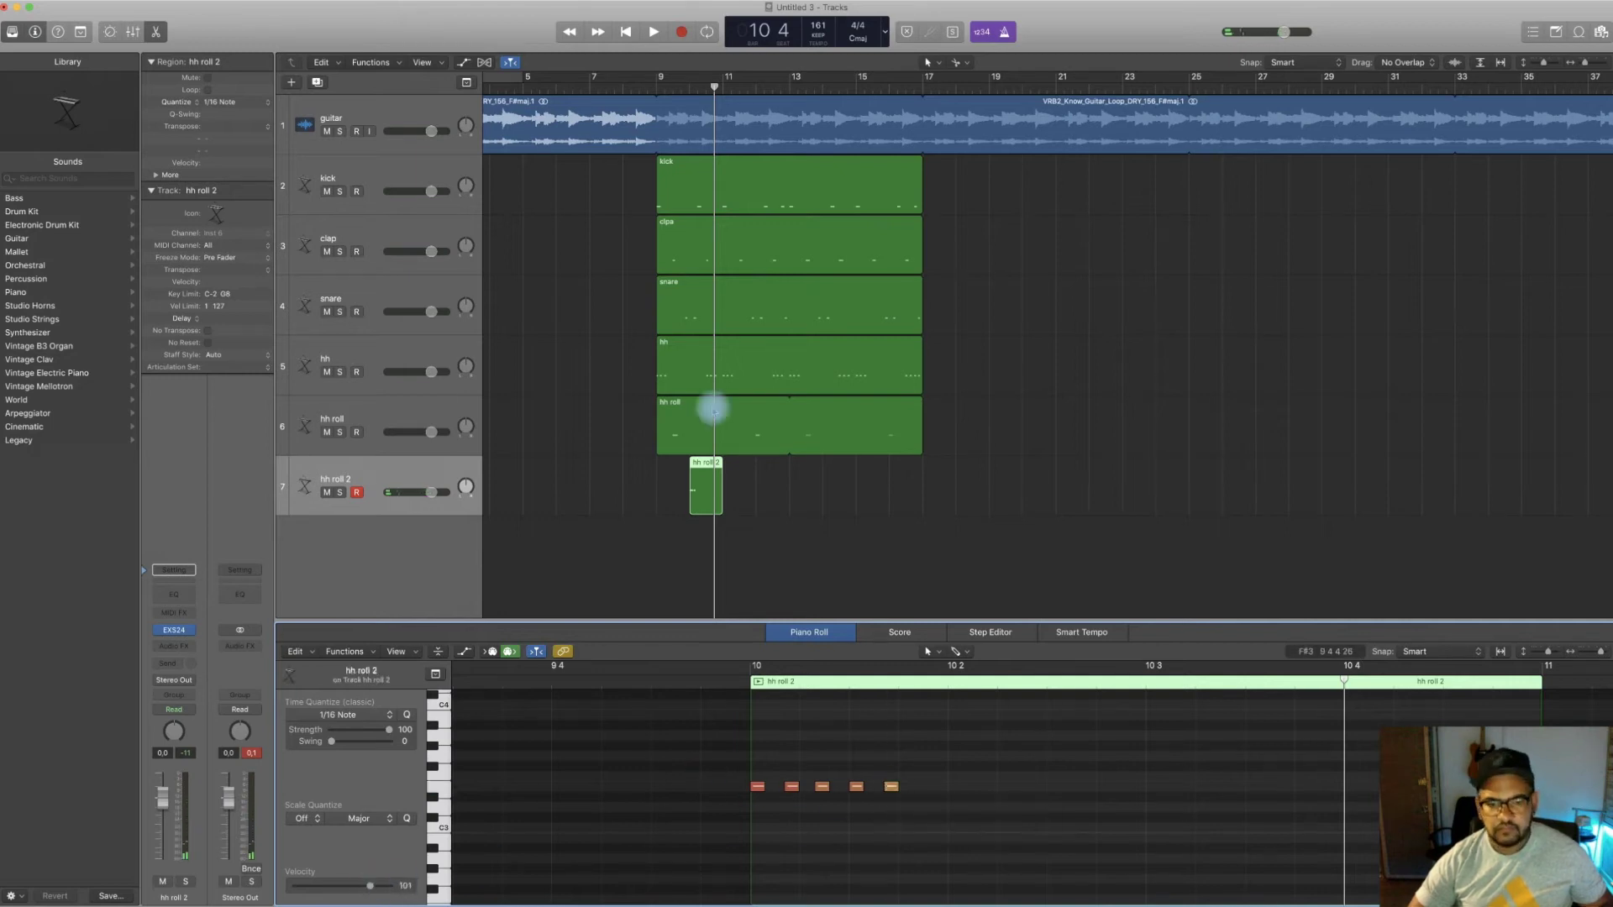
Play the beat from bar 9 to check the tapered five-note roll in context
{"action": "left_click", "coordinate": [657, 88]}
{"action": "key", "text": "space"}
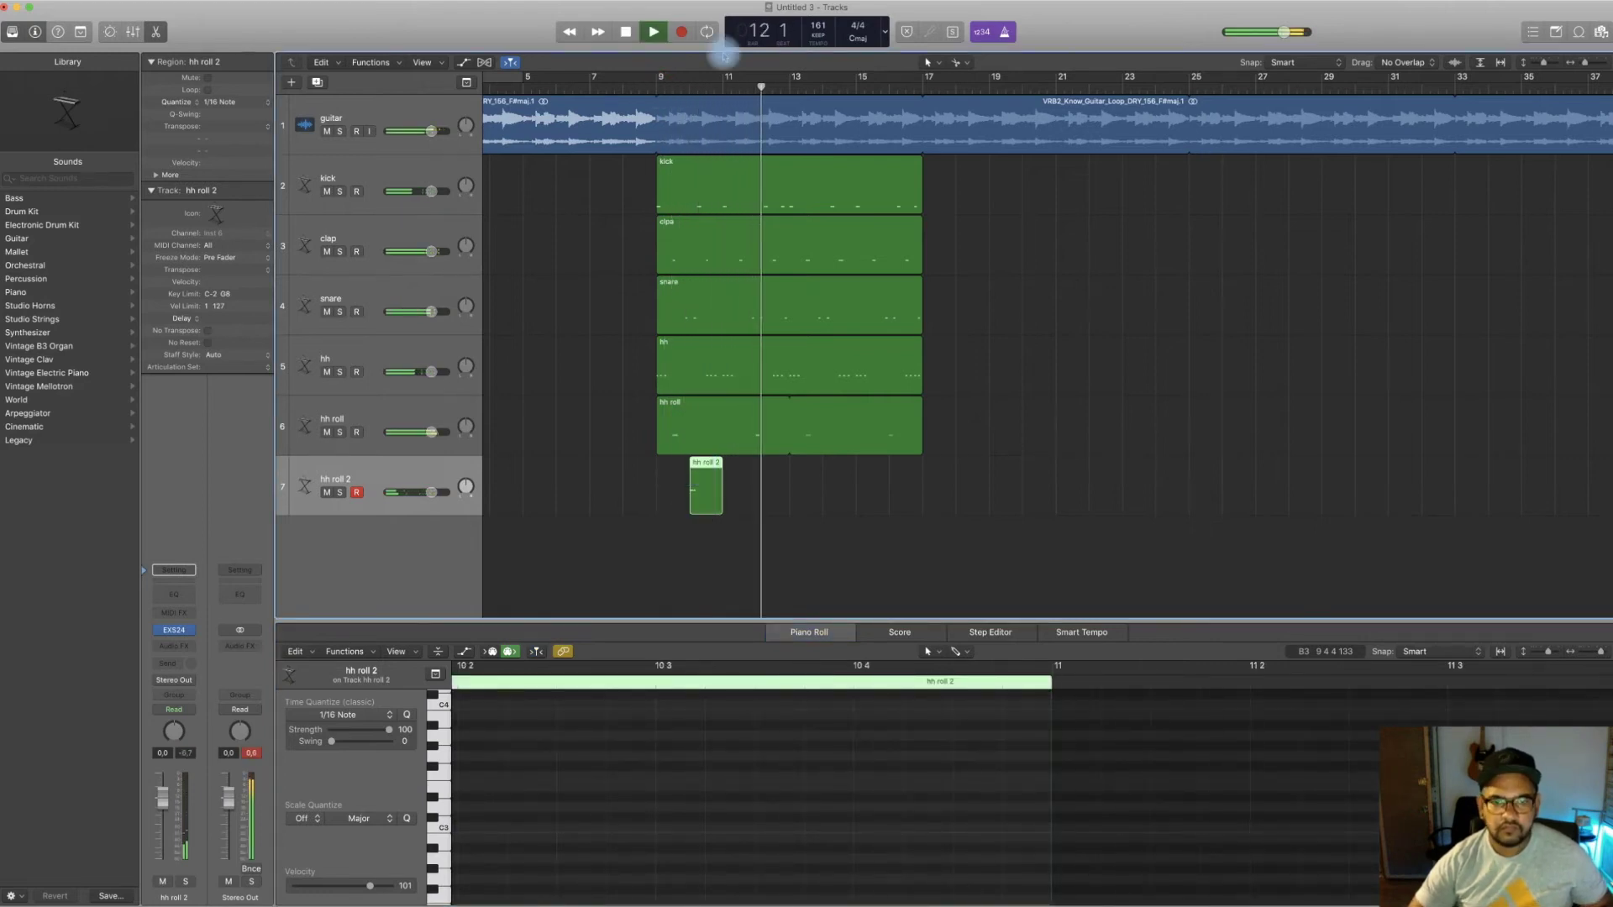
{"action": "left_click", "coordinate": [656, 88]}
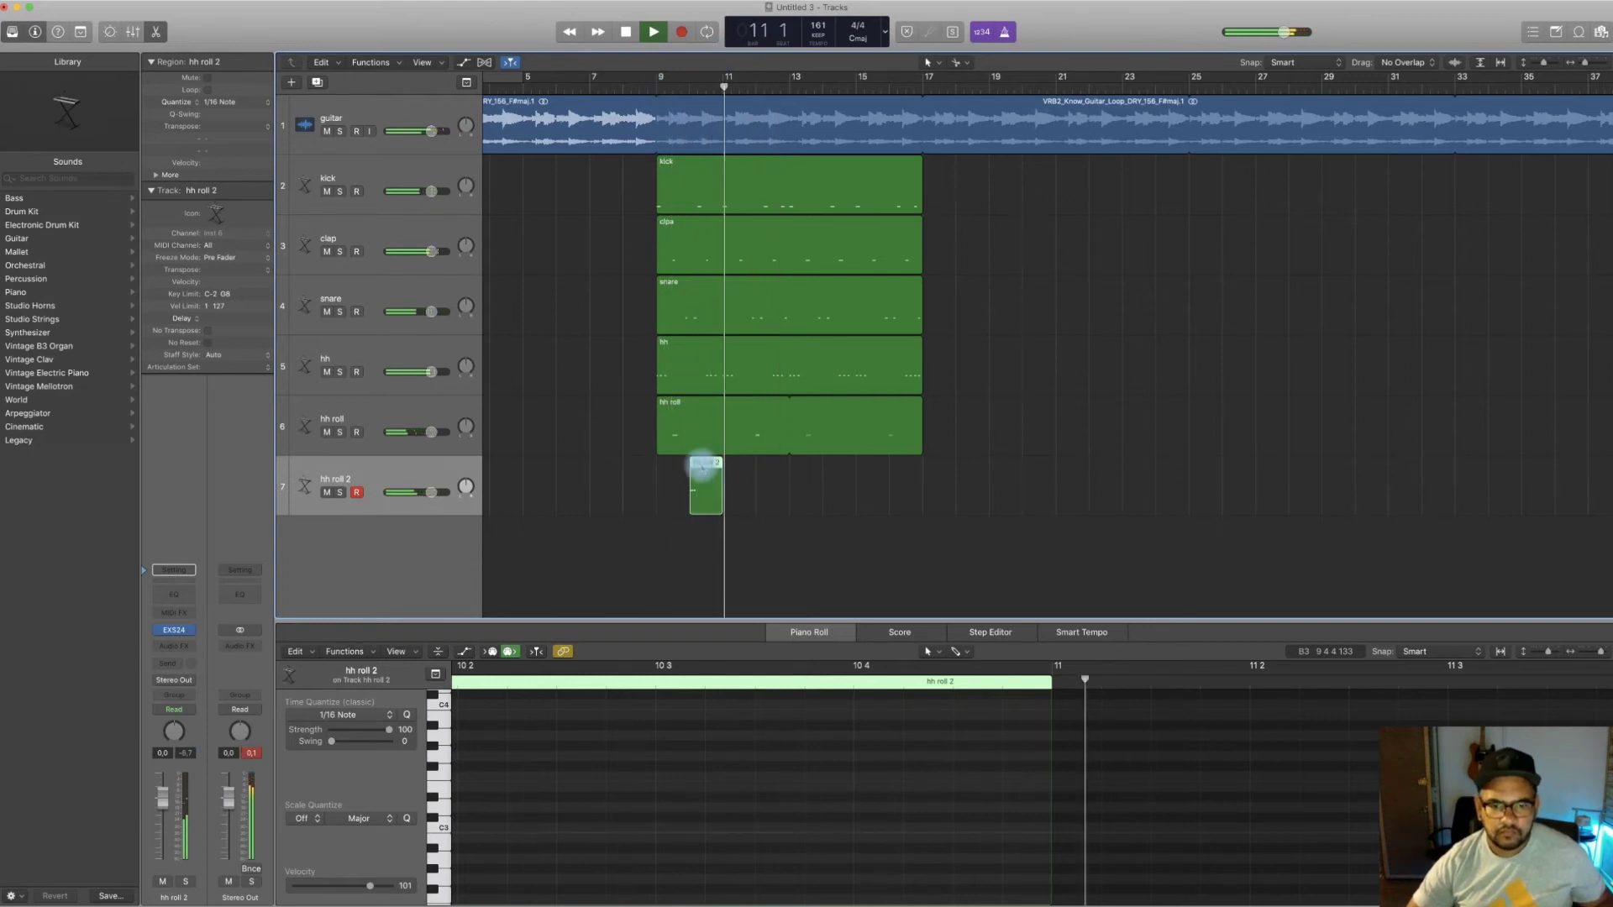
Copy the hh roll 2 region and place the copy at about 11 3 3, checking its timing against the beat
{"action": "left_click_drag", "start_coordinate": [703, 467], "coordinate": [750, 476]}
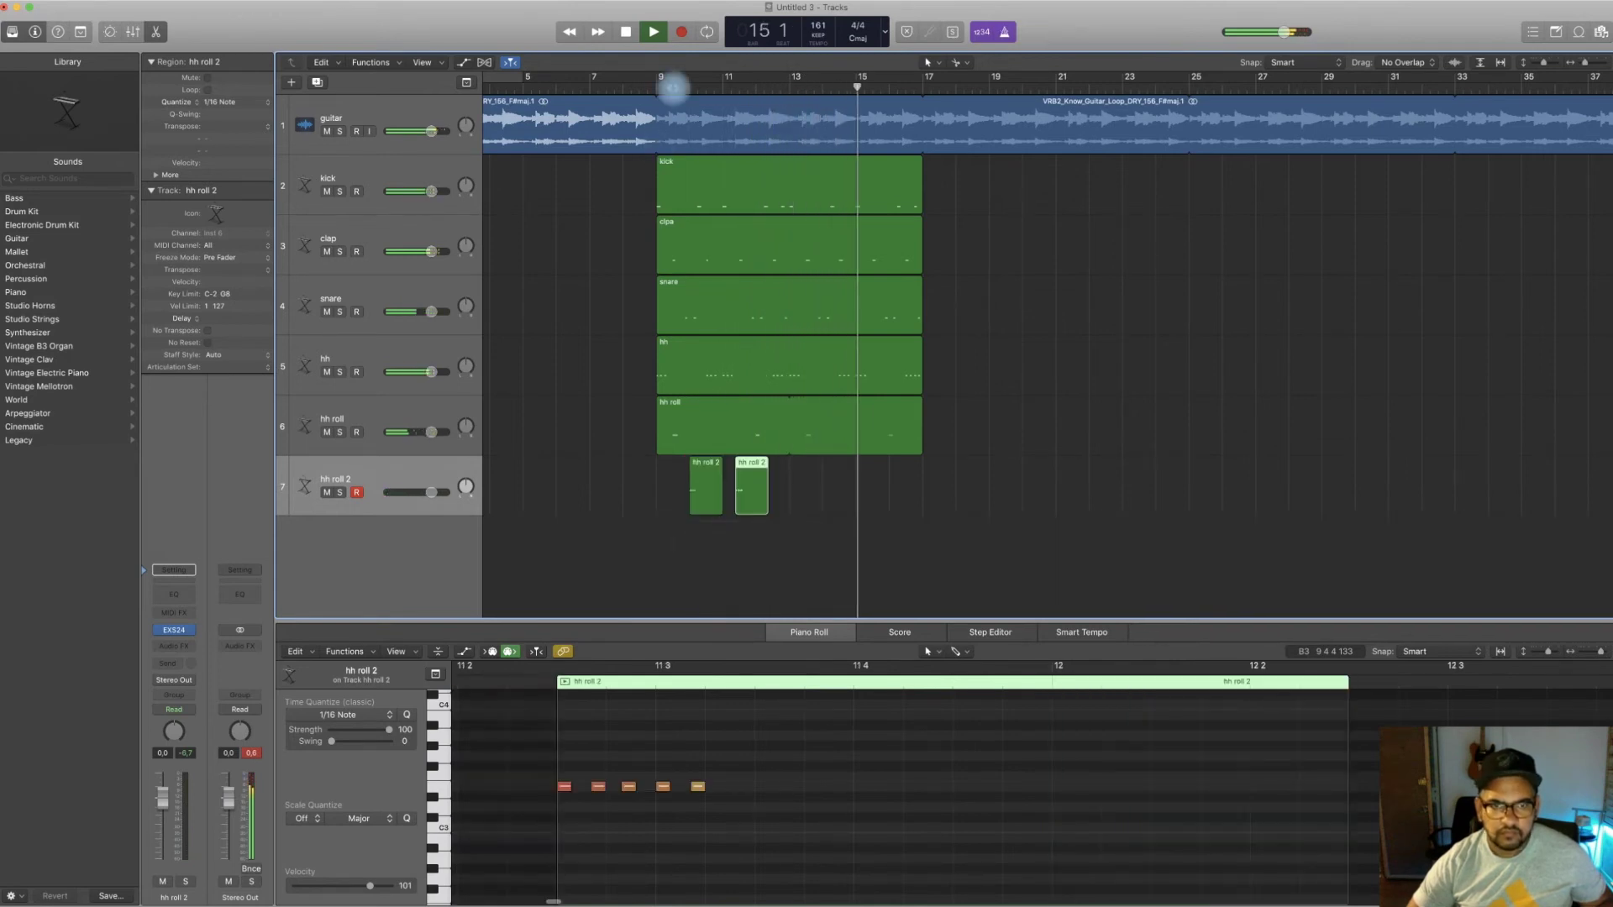
{"action": "left_click", "coordinate": [663, 84]}
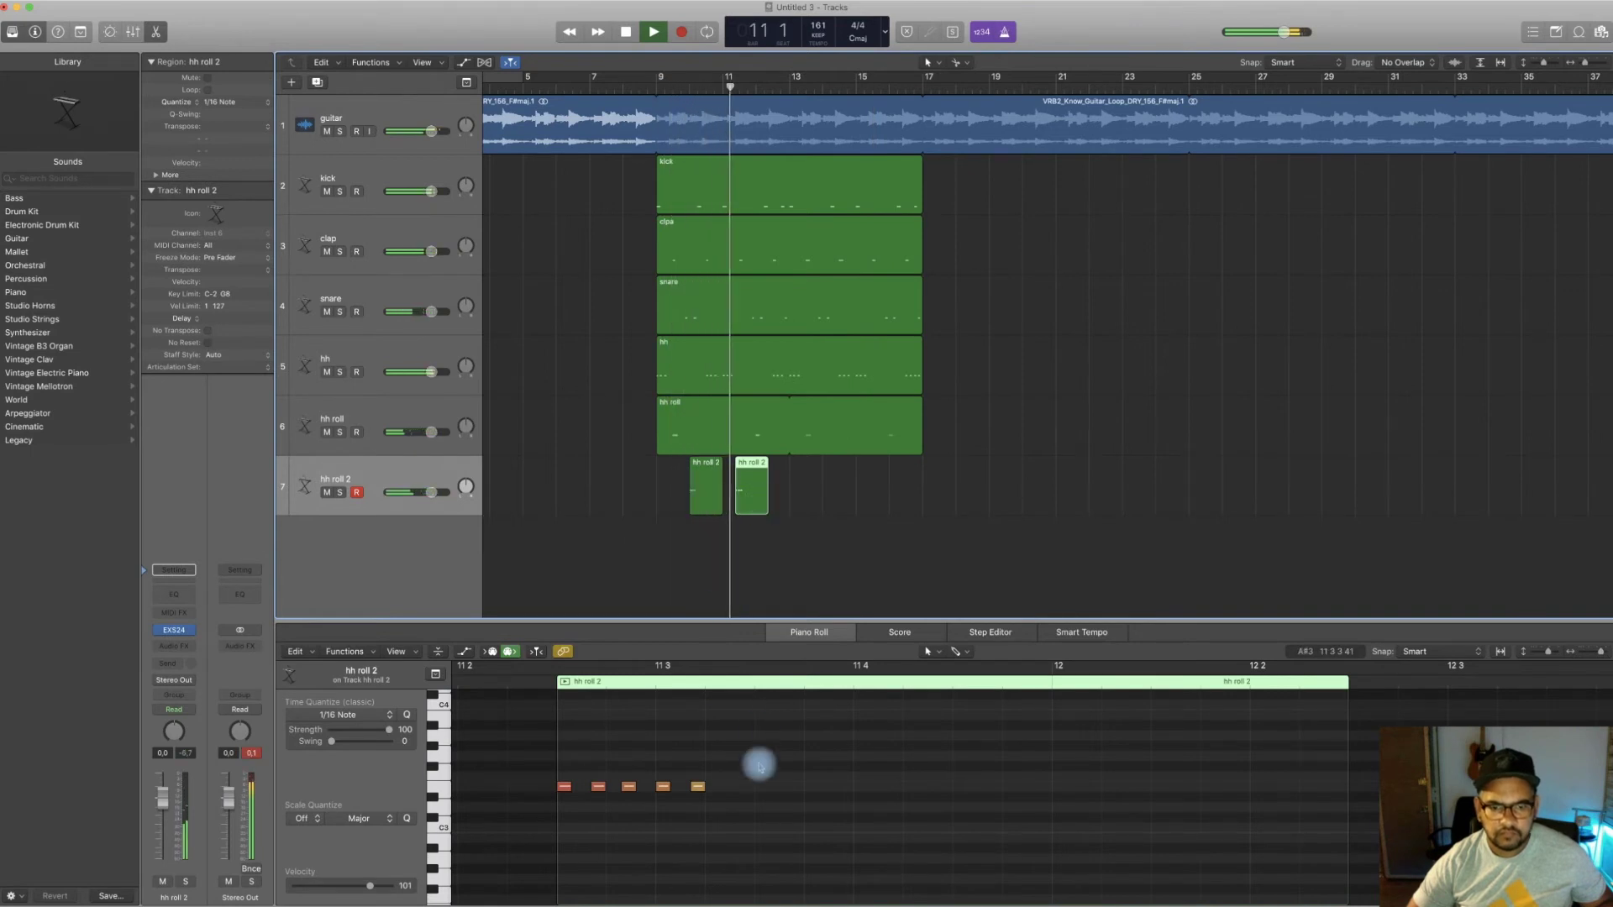
{"action": "key", "text": "space"}
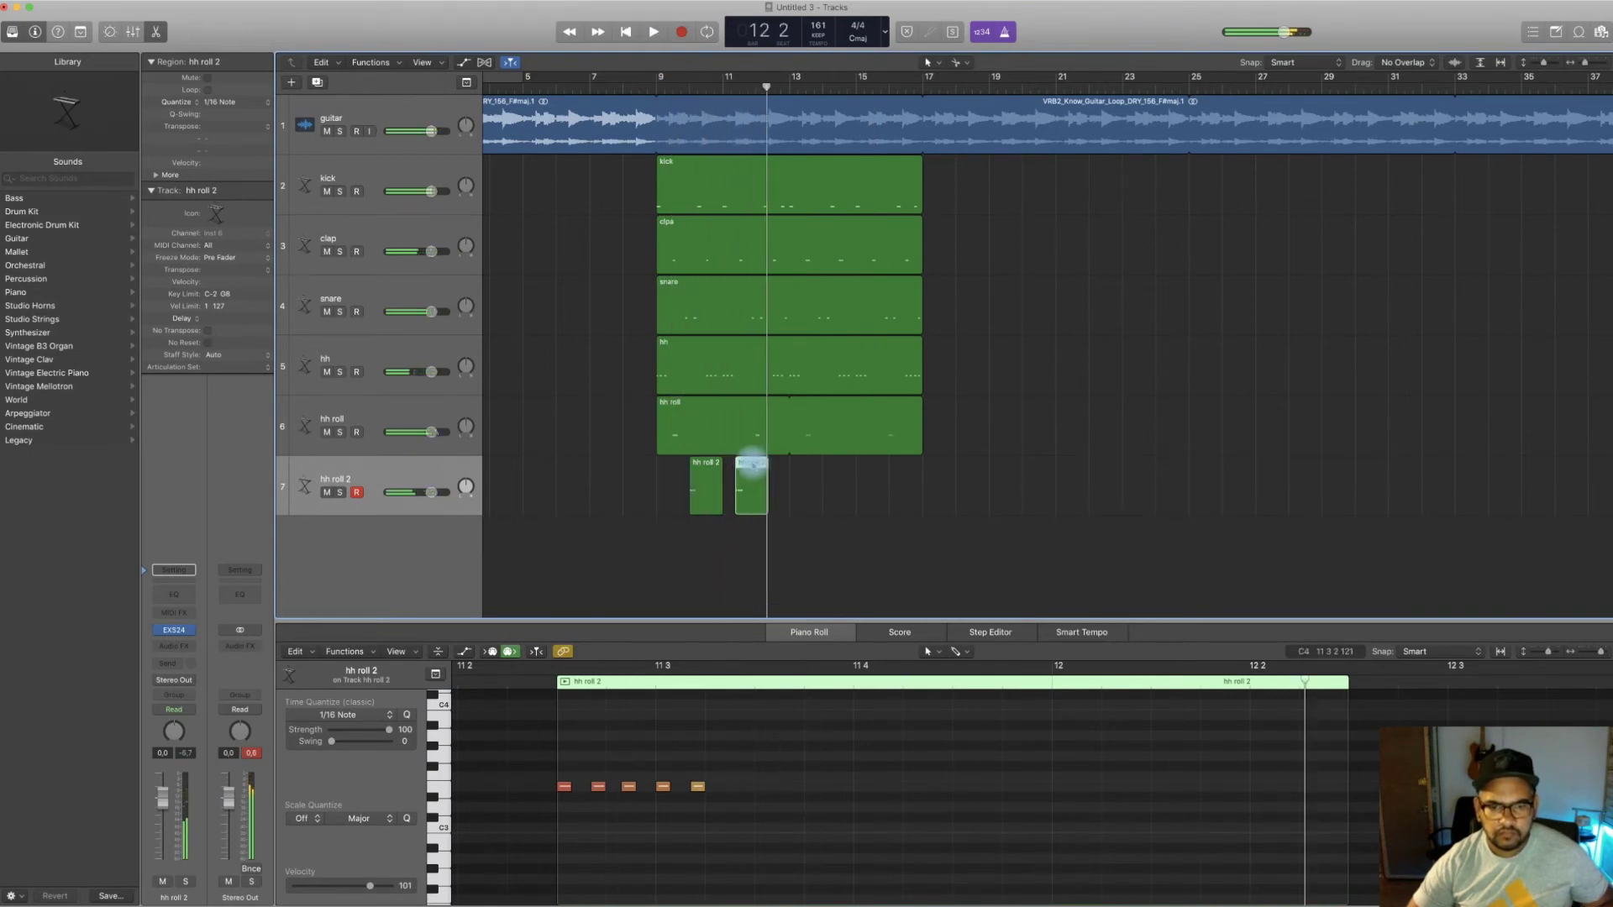
{"action": "left_click_drag", "start_coordinate": [743, 468], "coordinate": [749, 469]}
{"action": "left_click", "coordinate": [725, 88]}
{"action": "key", "text": "space"}
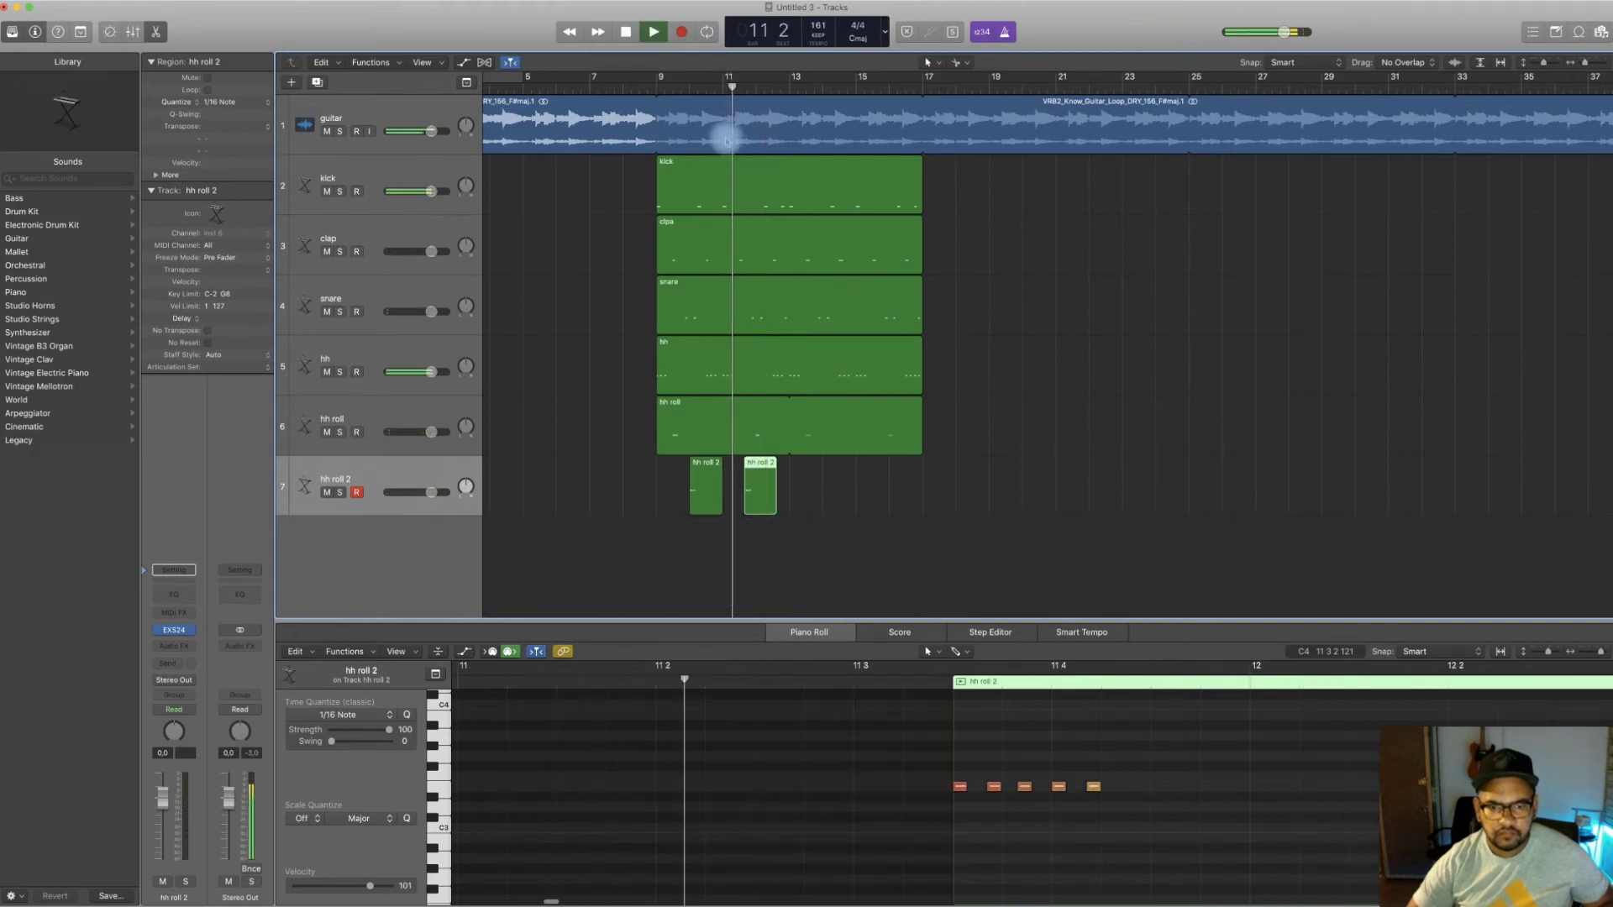
{"action": "left_click", "coordinate": [722, 84]}
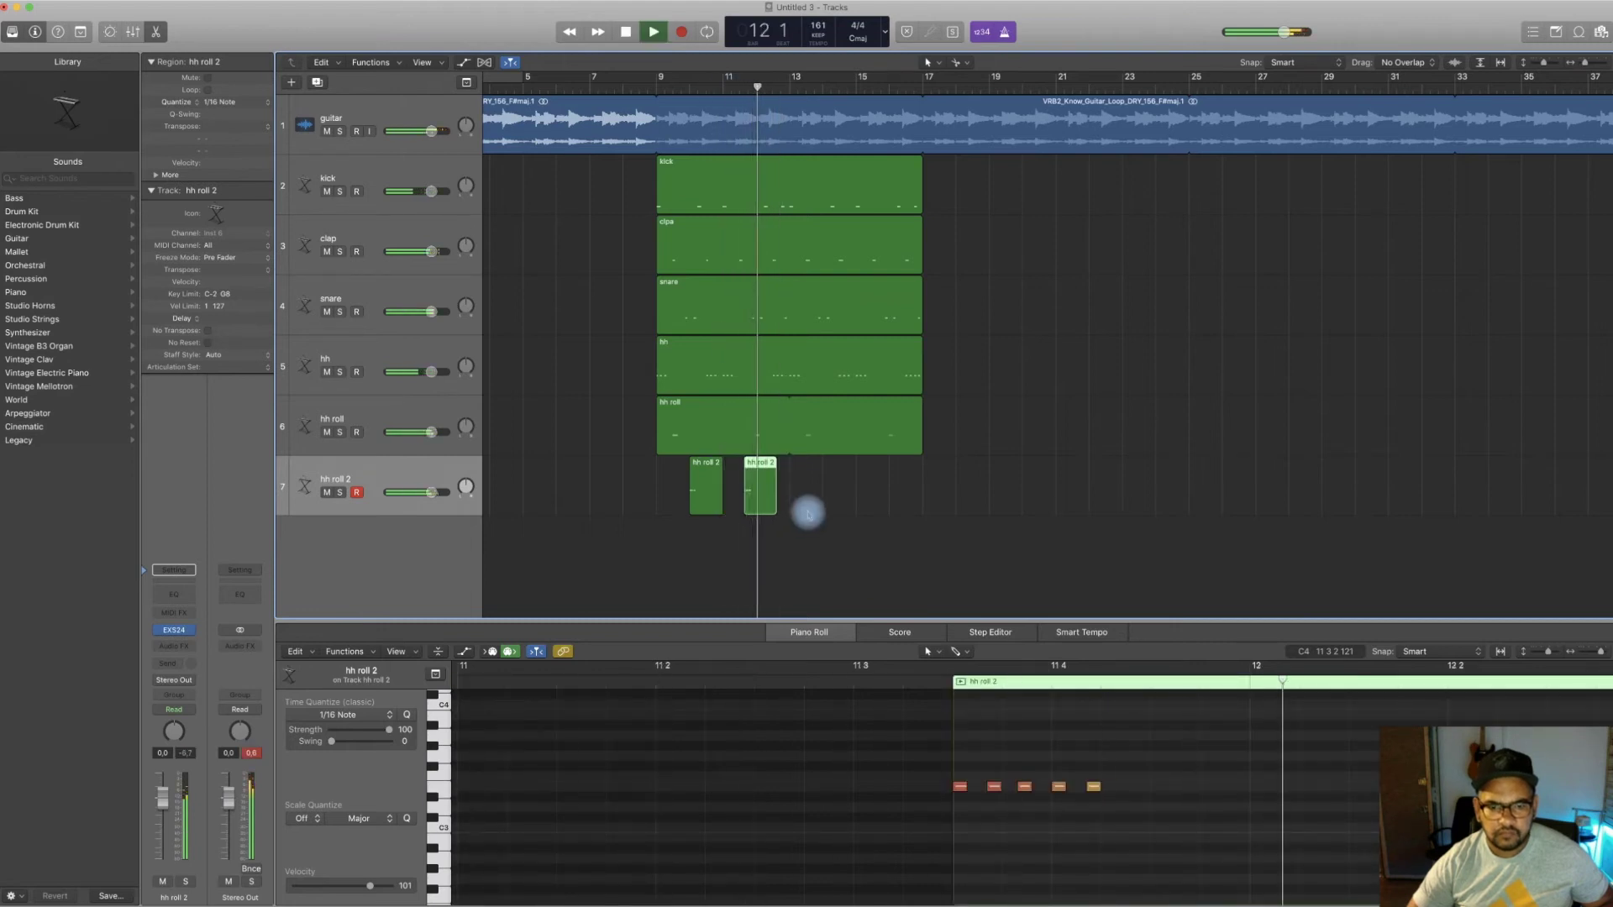
{"action": "key", "text": "space"}
Delete the last note of the roll in the copied hh roll 2 region
{"action": "scroll", "coordinate": [966, 812], "scroll_direction": "left", "scroll_amount": 5}
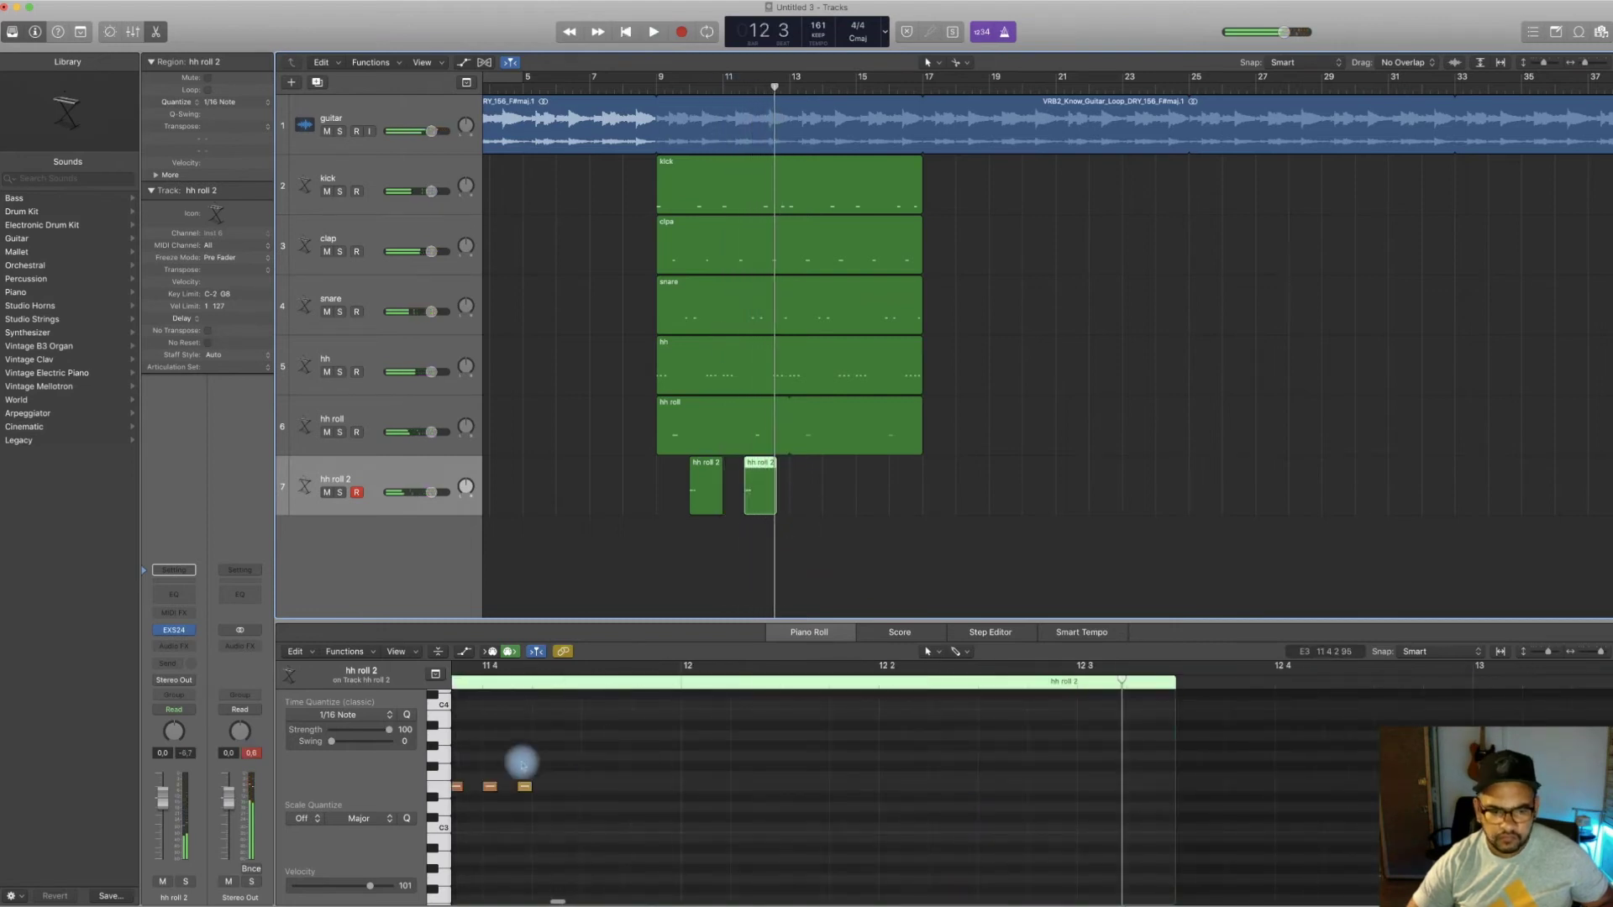
{"action": "left_click", "coordinate": [537, 786]}
{"action": "key", "text": "Delete"}
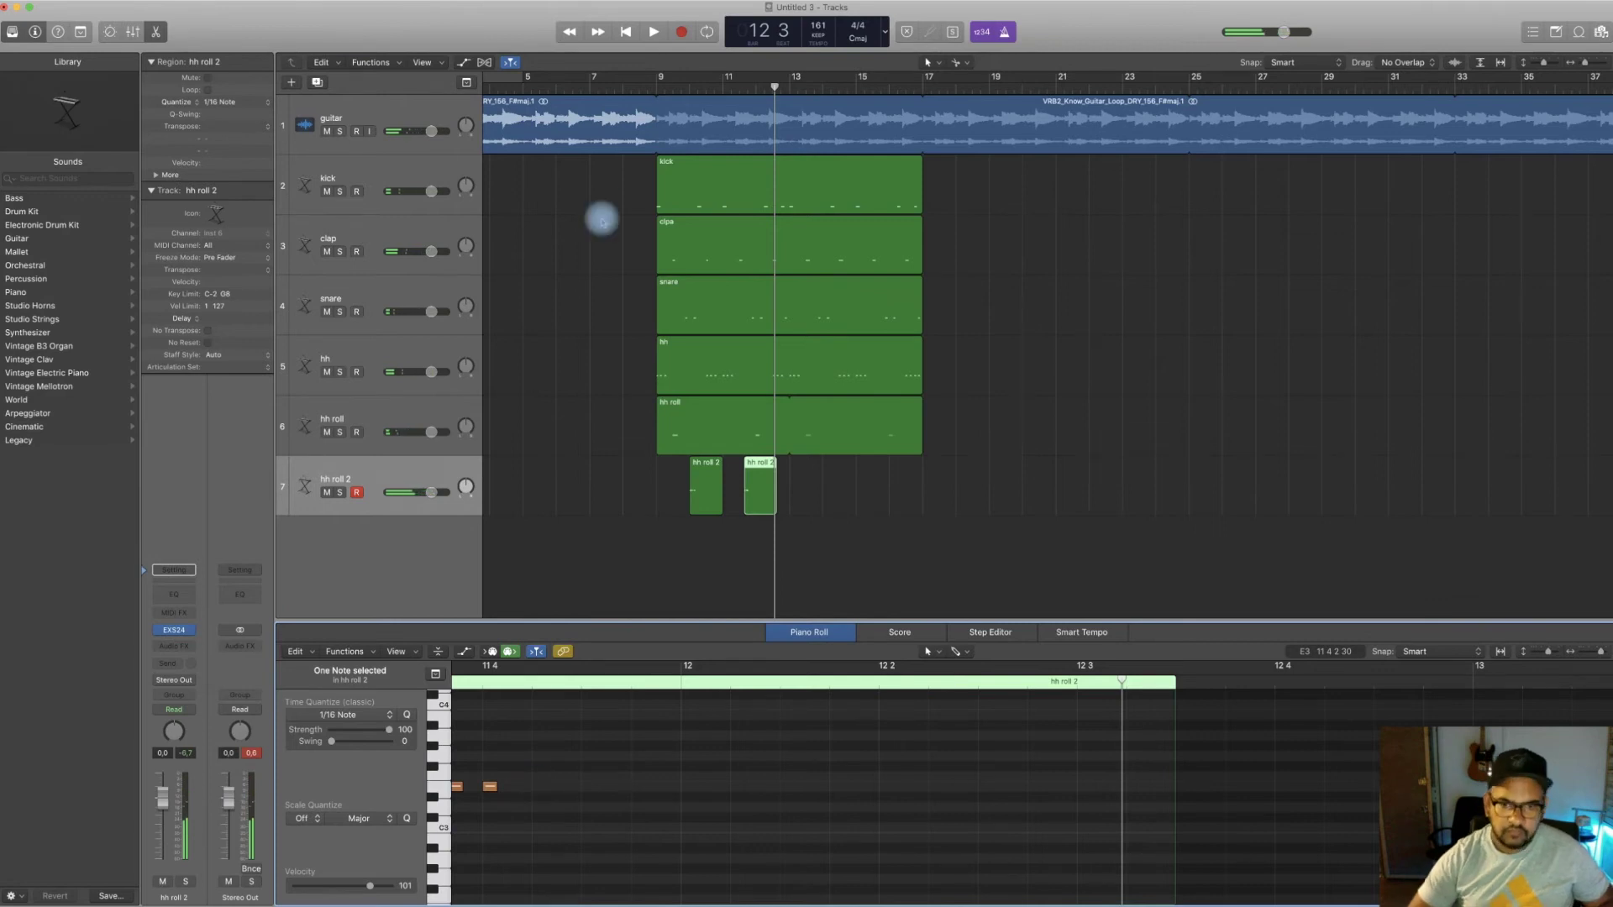
Extend the hh roll 2 regions to start at bar 9 and end at bar 13, and join them into one region
{"action": "left_click_drag", "start_coordinate": [690, 508], "coordinate": [658, 507]}
{"action": "left_click_drag", "start_coordinate": [774, 507], "coordinate": [788, 510]}
{"action": "left_click_drag", "start_coordinate": [632, 494], "coordinate": [765, 510]}
{"action": "key", "text": "super+j"}
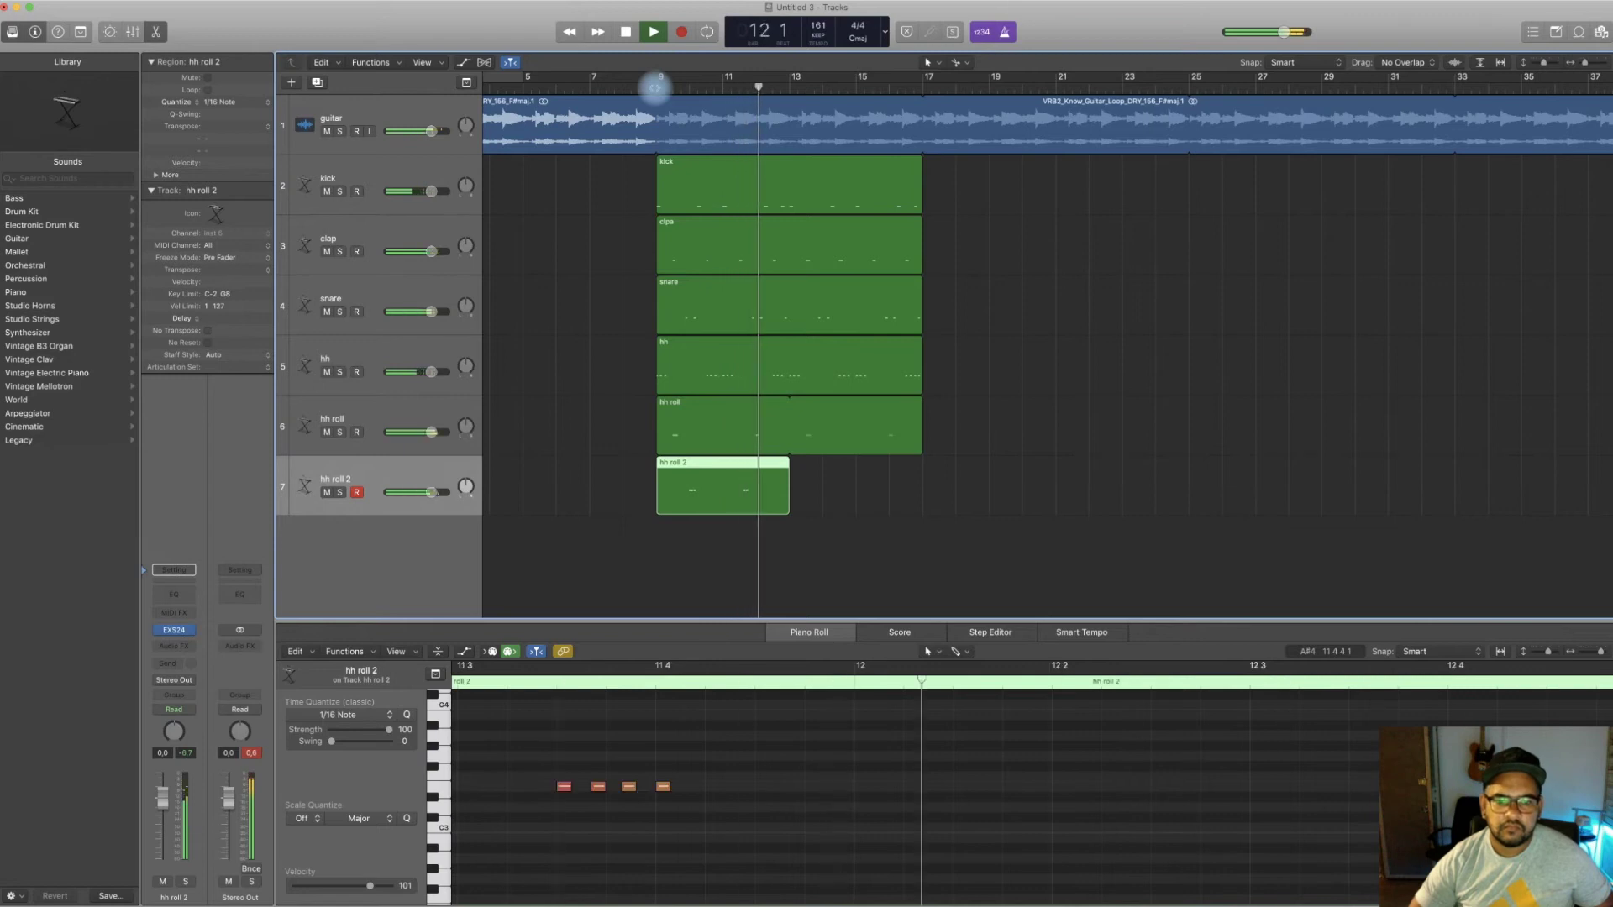
Loop the hh roll 2 region to bar 17 and add a duplicate instrument track named hh open
{"action": "key", "text": "space"}
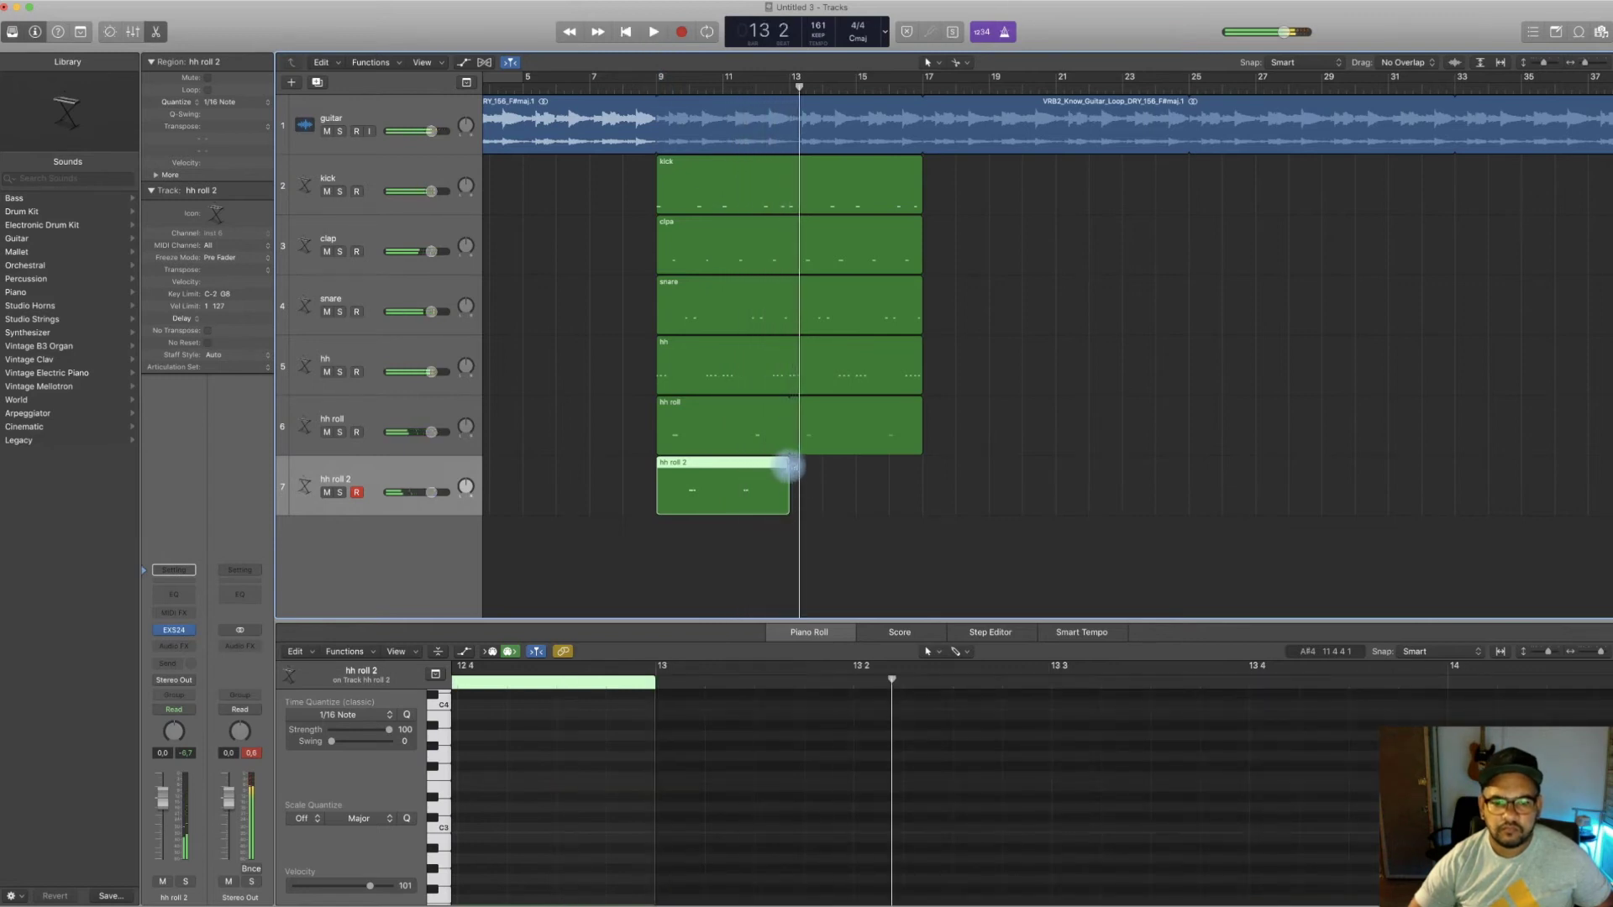
{"action": "left_click_drag", "start_coordinate": [830, 471], "coordinate": [918, 477]}
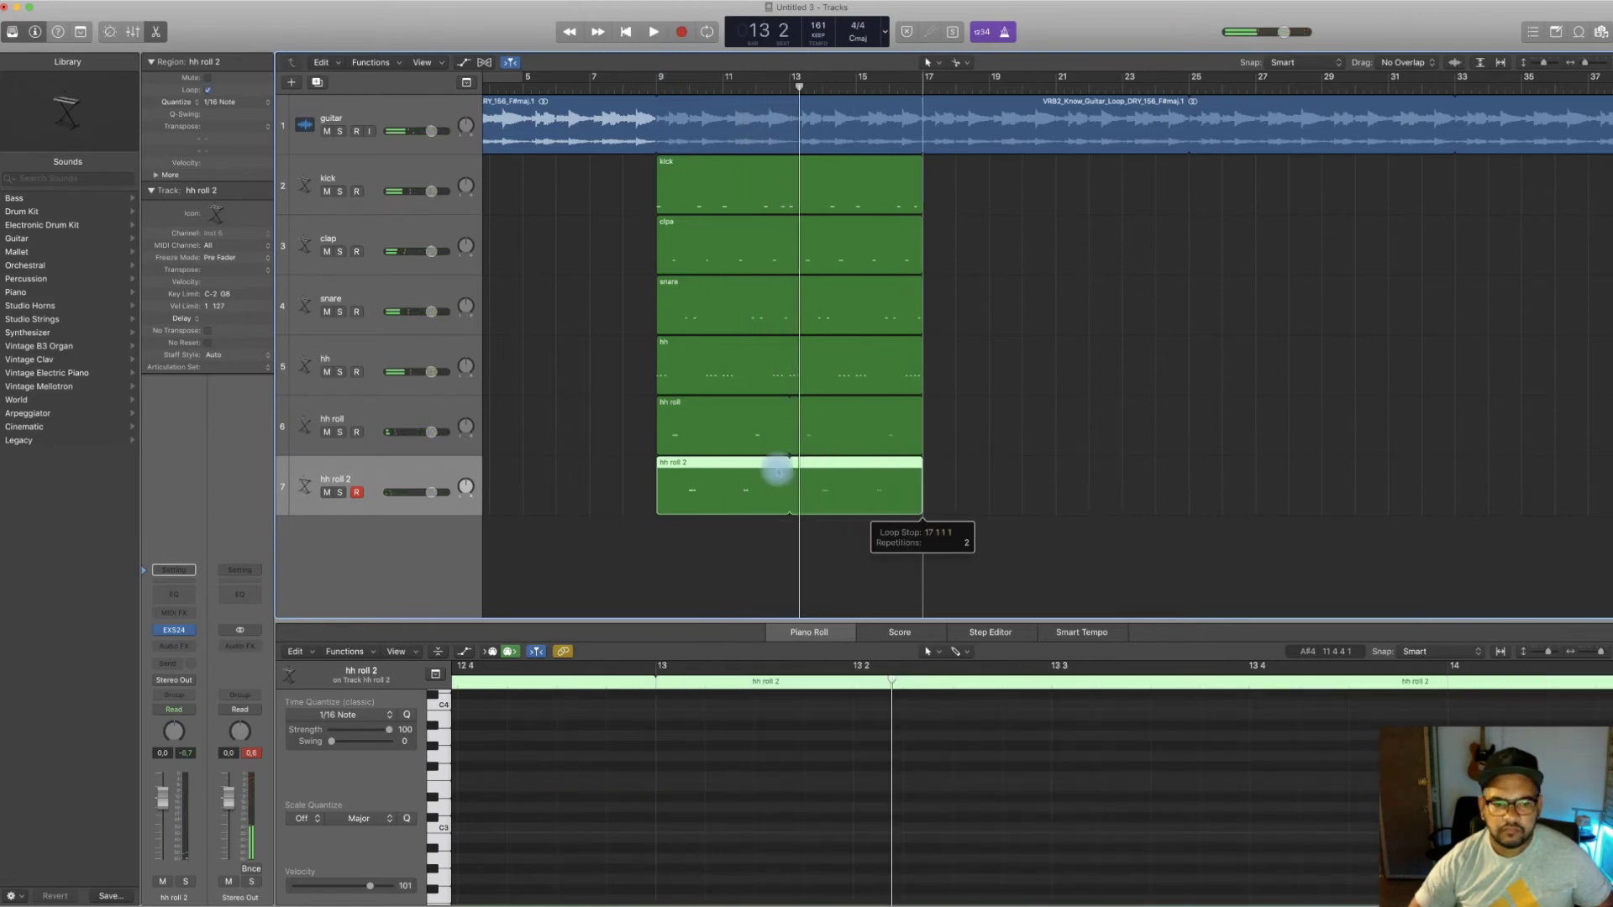
{"action": "key", "text": "super+d"}
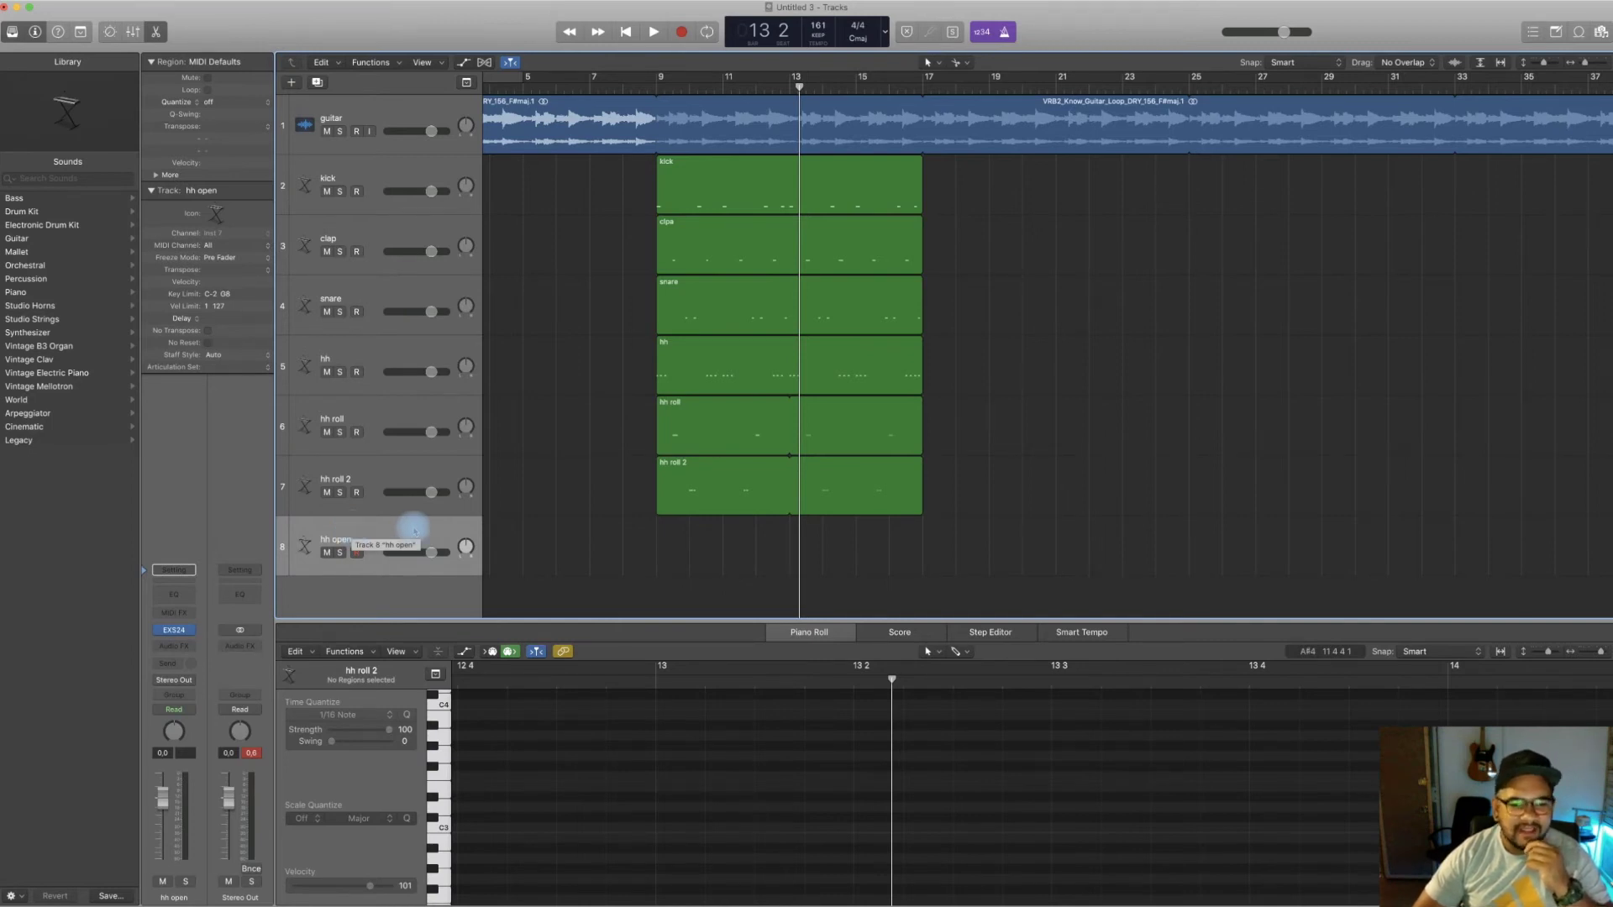
Rehearse against the beat from bar 9 and record open hi-hat hits on the hh open track within bars 10 to 12
{"action": "left_click", "coordinate": [656, 88]}
{"action": "key", "text": "space"}
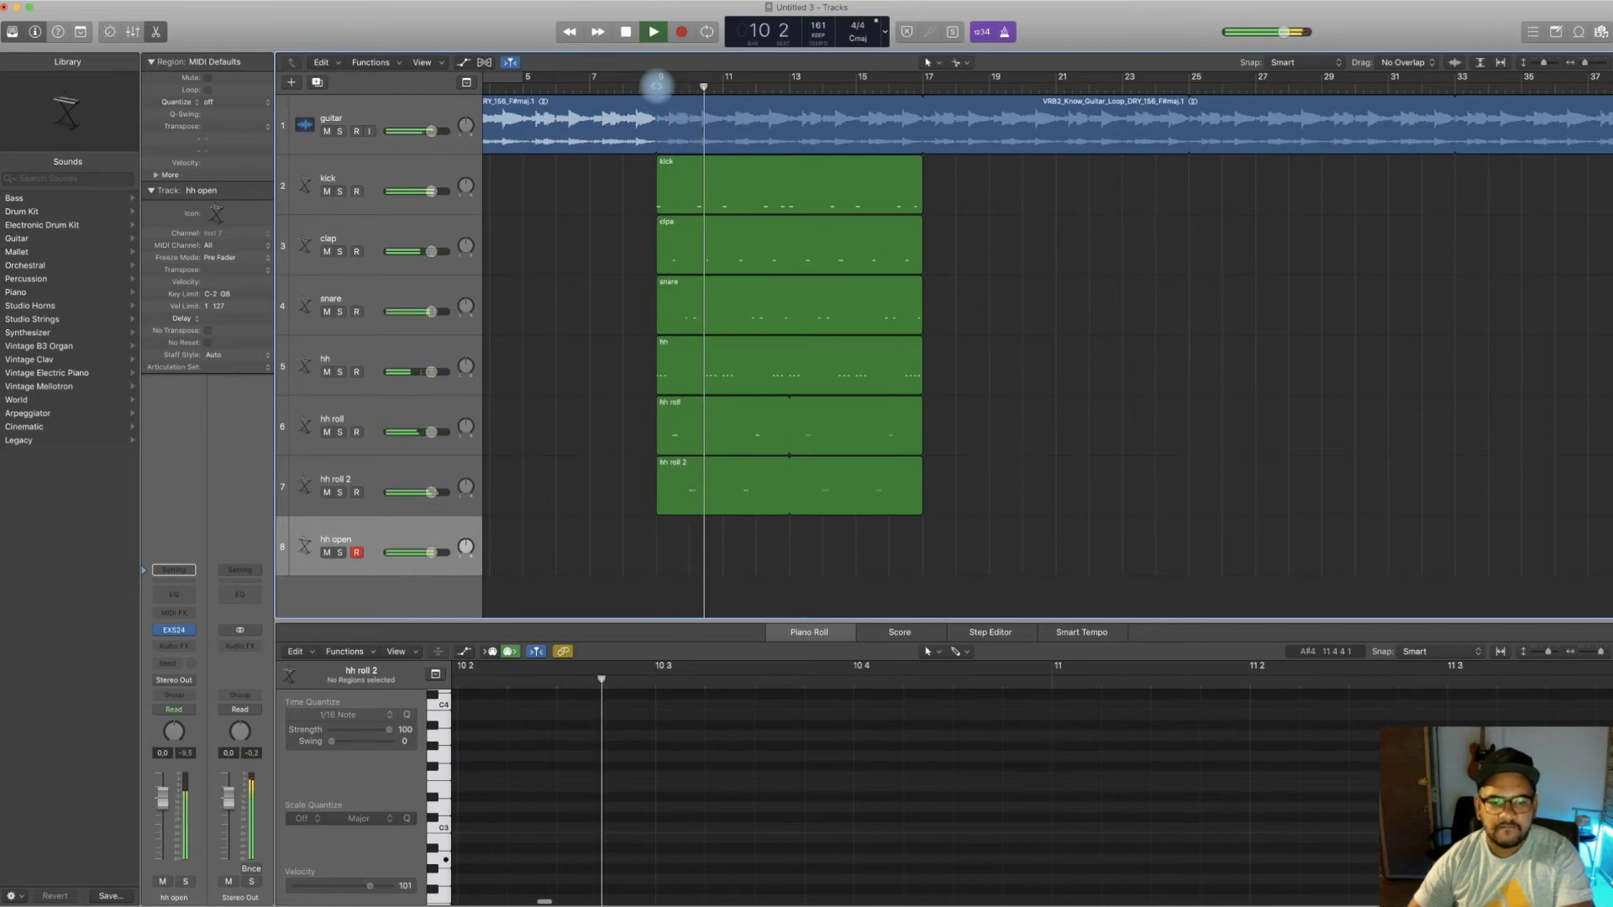
{"action": "left_click", "coordinate": [643, 86]}
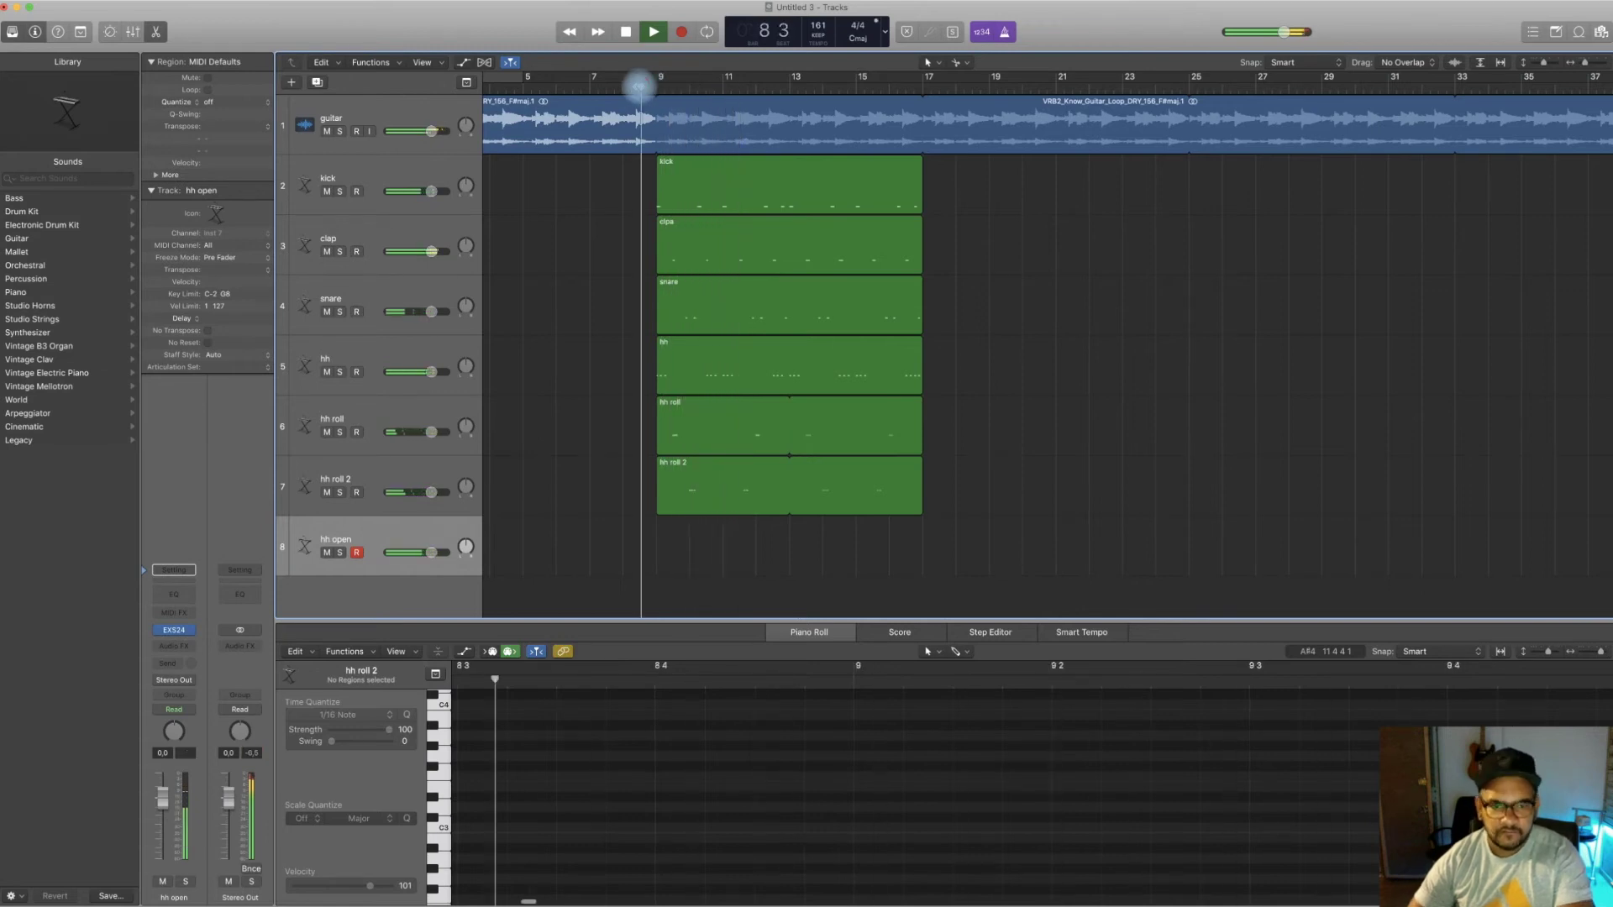
{"action": "key", "text": "r"}
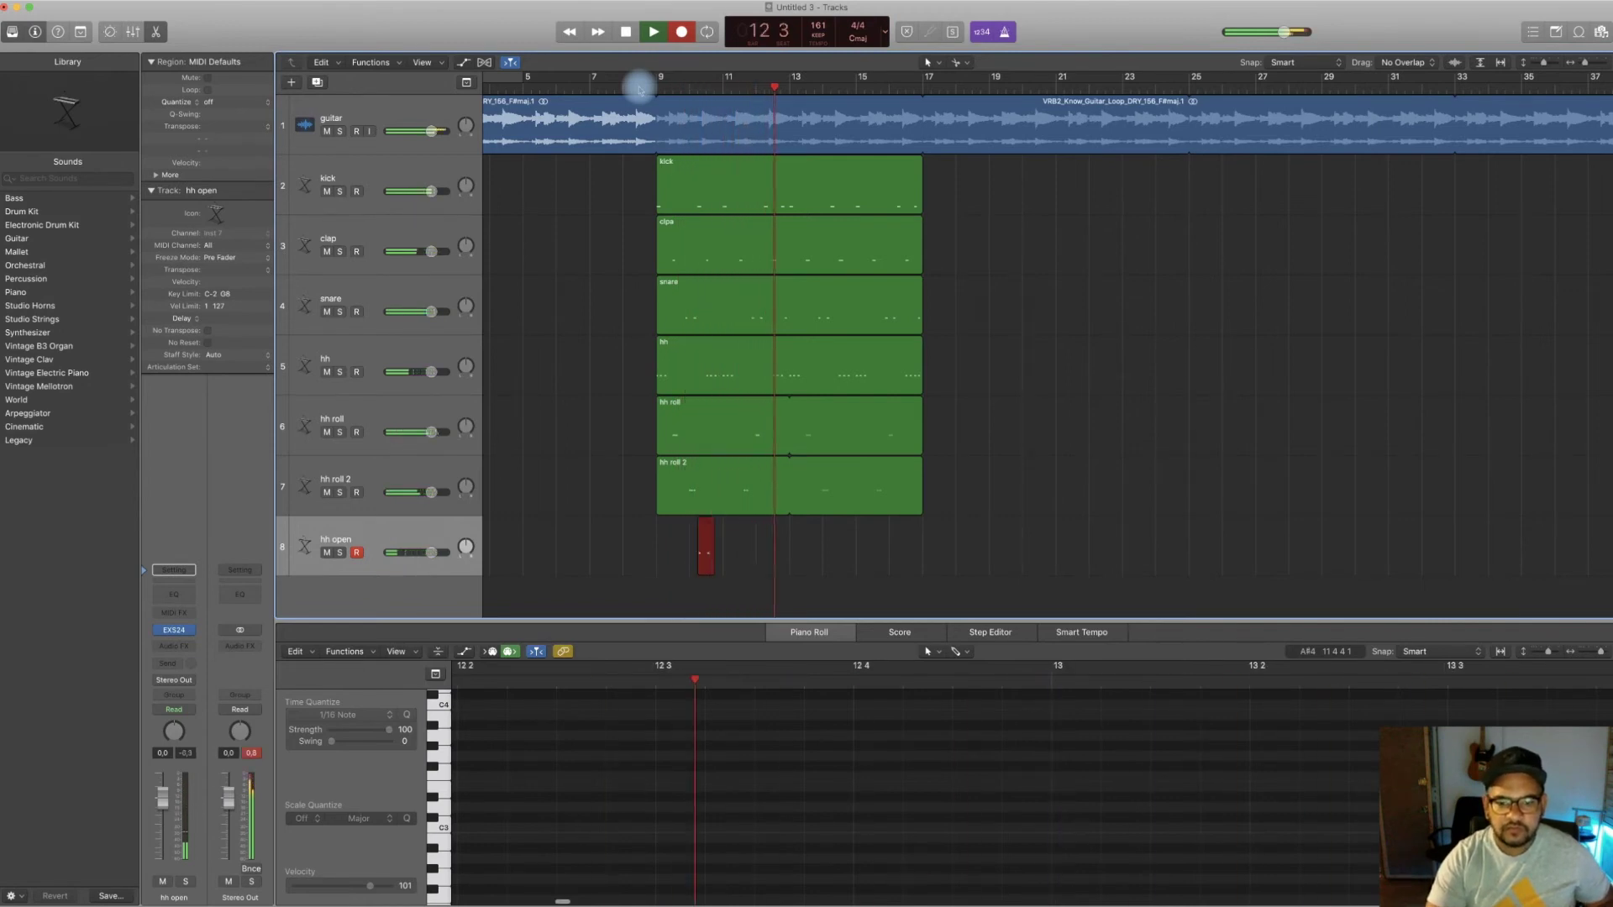
{"action": "key", "text": "space"}
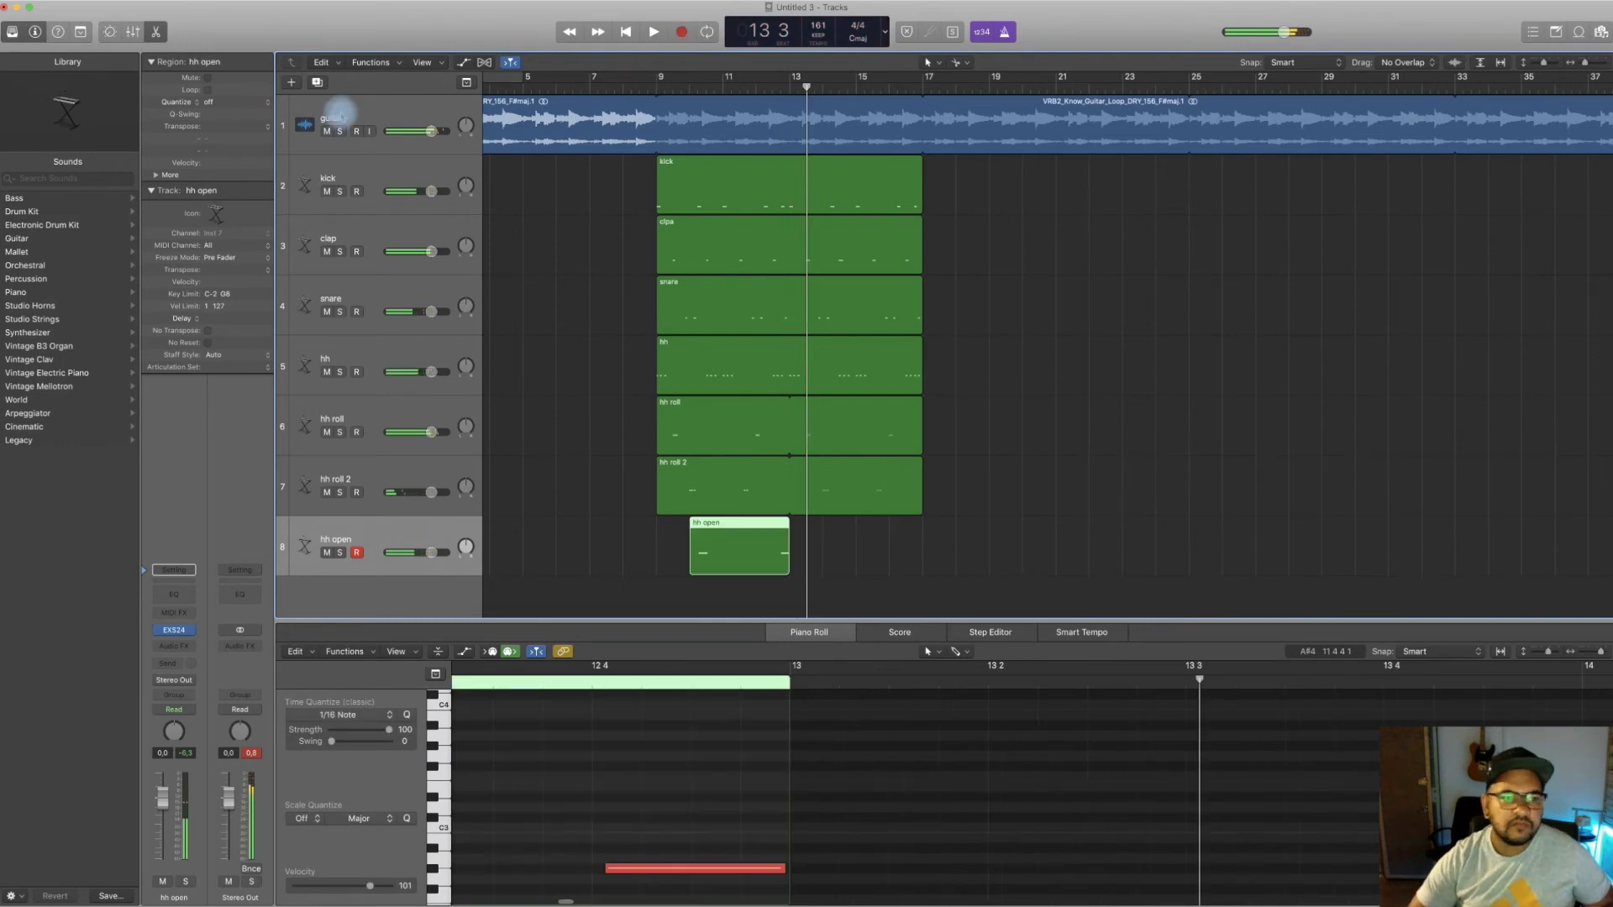
Quantize the hh open region to 1/16 Note and extend its start back to bar 9
{"action": "left_click", "coordinate": [231, 103]}
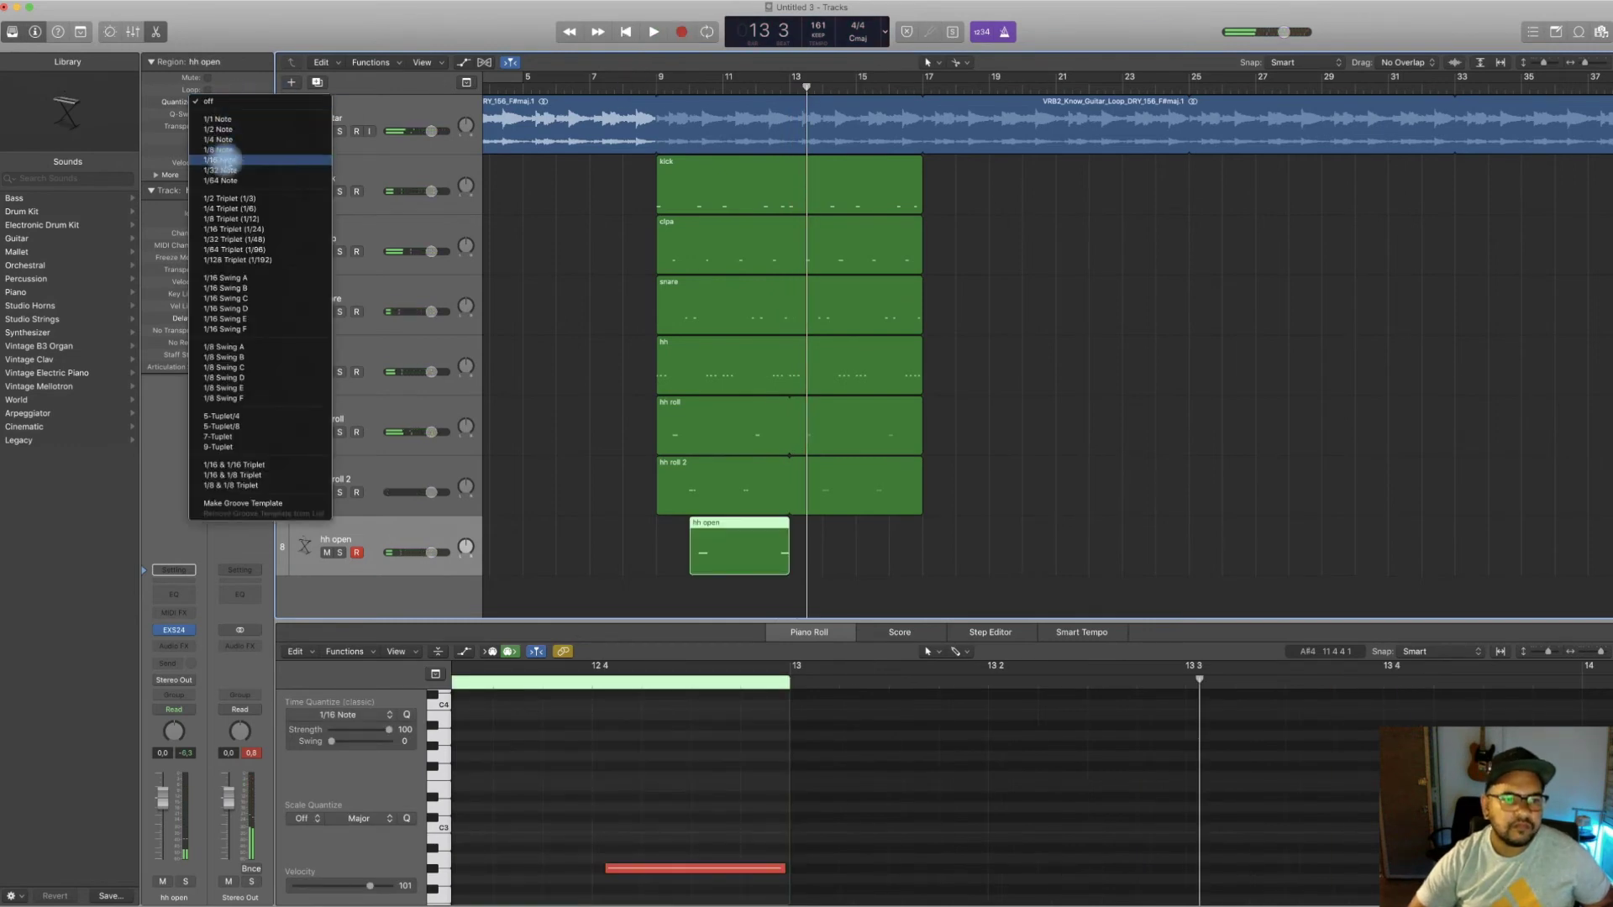
{"action": "left_click", "coordinate": [220, 160]}
{"action": "left_click_drag", "start_coordinate": [690, 571], "coordinate": [659, 571]}
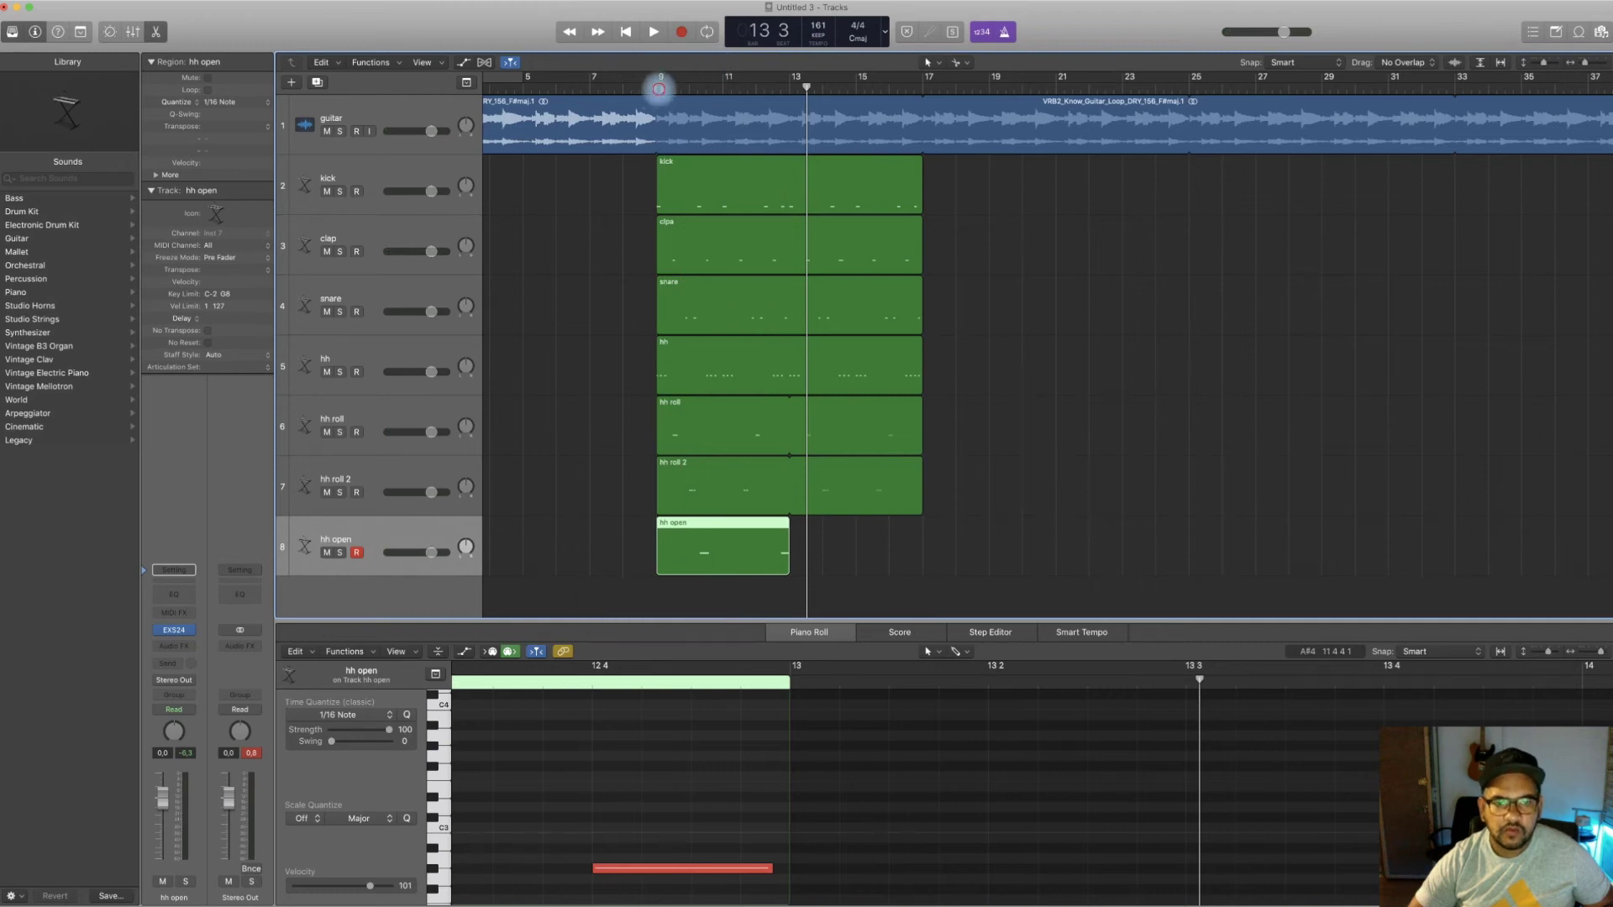
Lower the hh open track's volume to about -5.8 dB while playing the beat from bar 9
{"action": "double_click", "coordinate": [659, 89]}
{"action": "left_click_drag", "start_coordinate": [413, 552], "coordinate": [399, 555]}
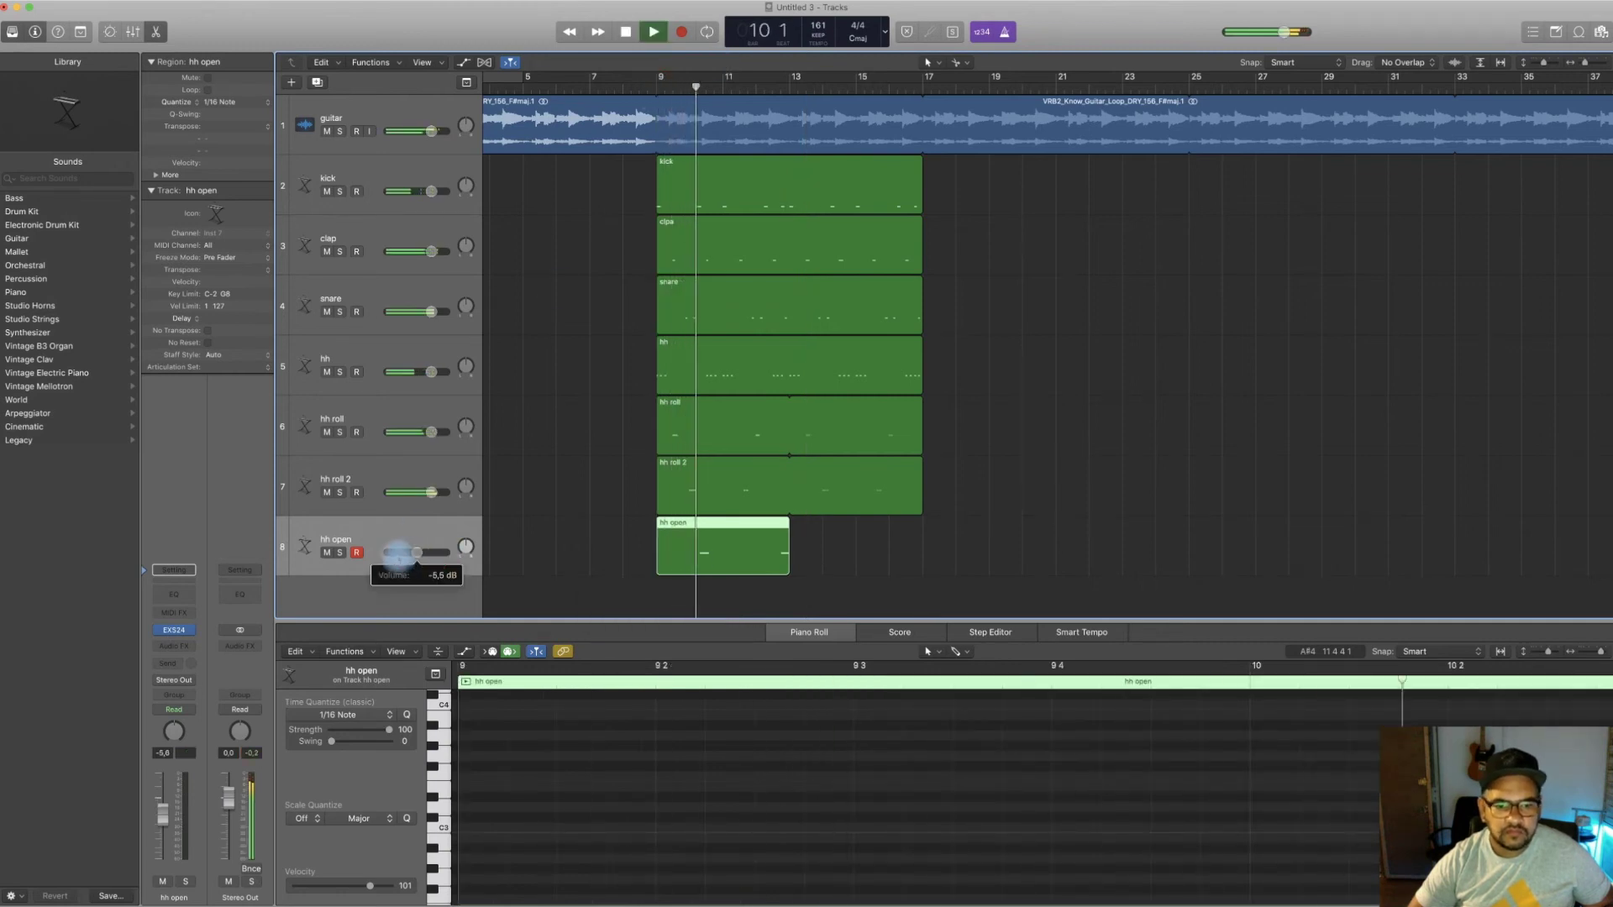
Move the first open hi-hat note earlier to start at 10 2 in the hh open region
{"action": "left_click", "coordinate": [647, 93]}
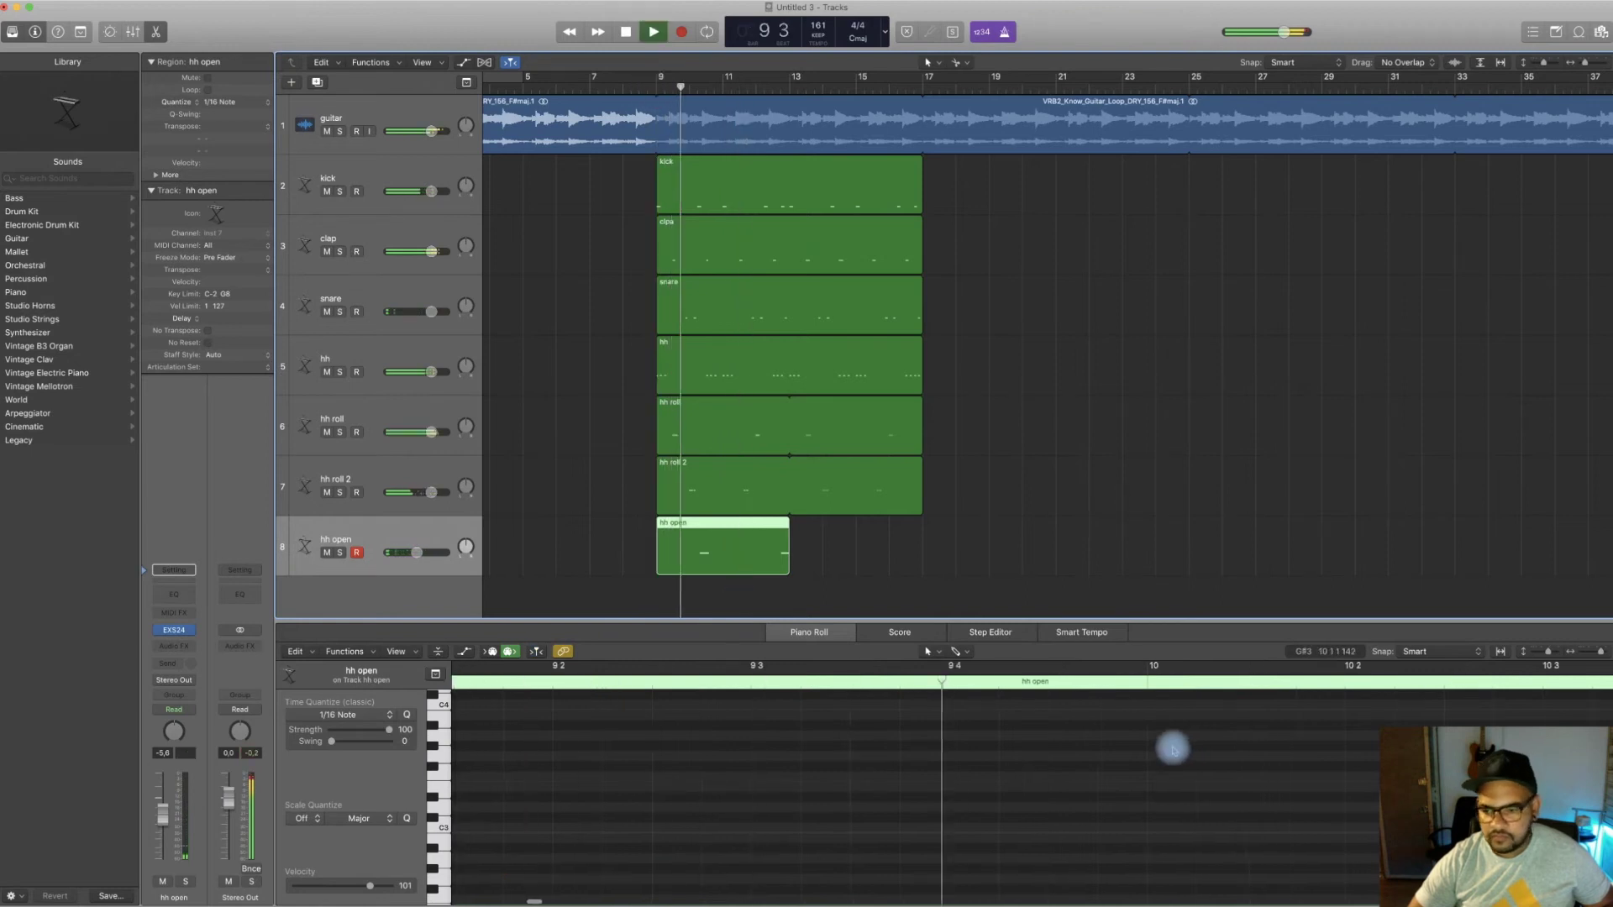
{"action": "key", "text": "space"}
{"action": "left_click_drag", "start_coordinate": [1368, 868], "coordinate": [1321, 867]}
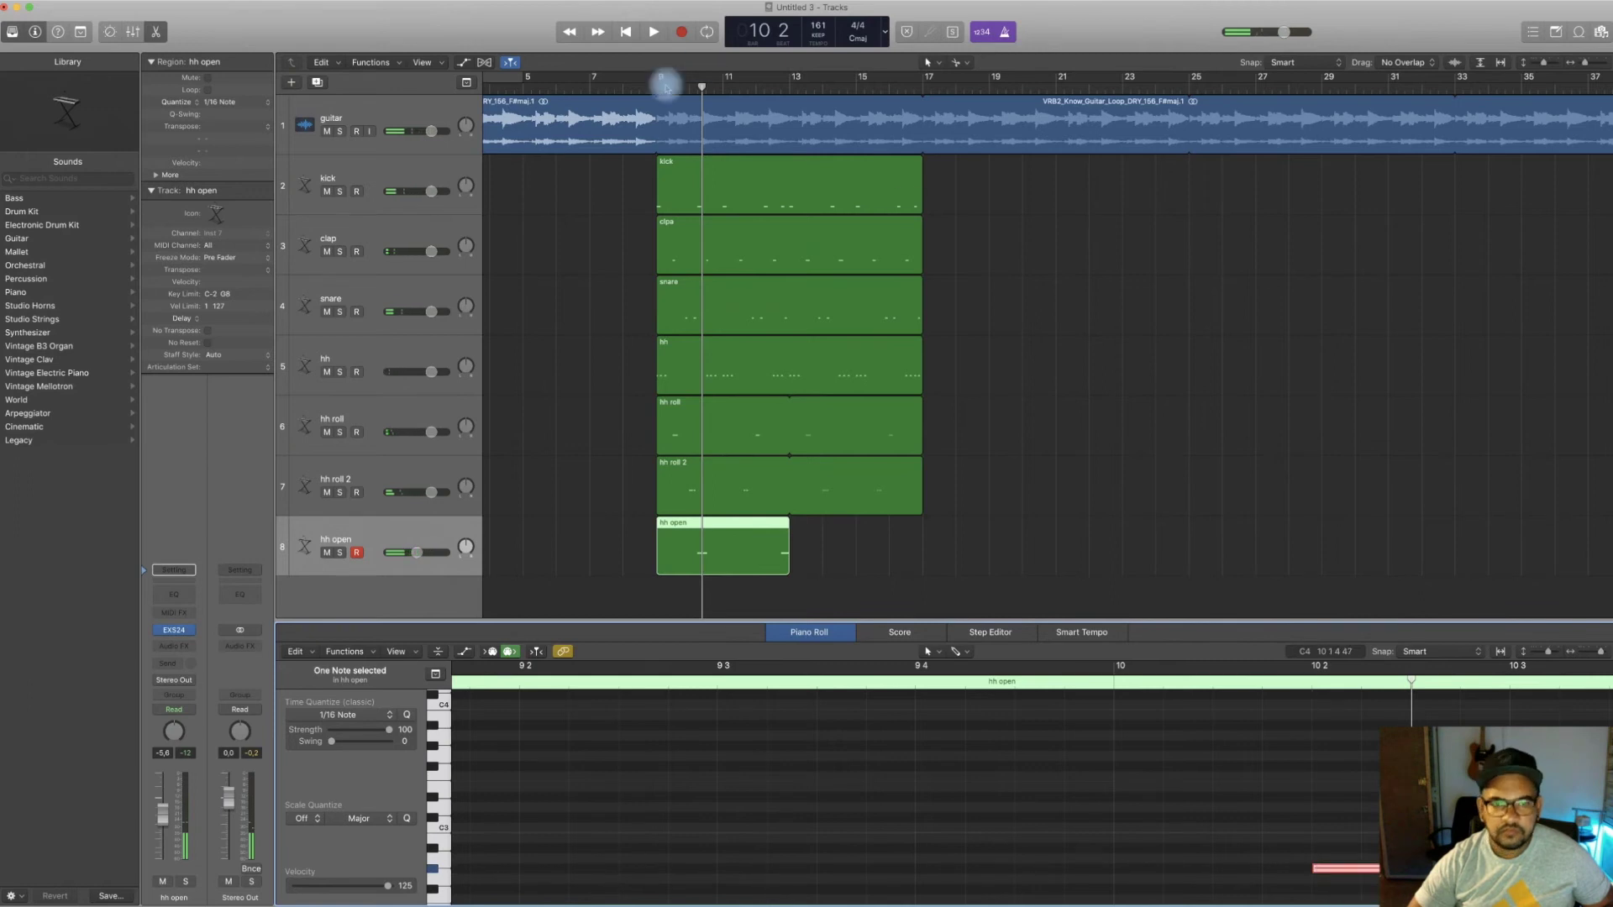
Check the moved note by playing from bar 9, and loop the hh open region to bar 17
{"action": "left_click", "coordinate": [653, 86]}
{"action": "key", "text": "space"}
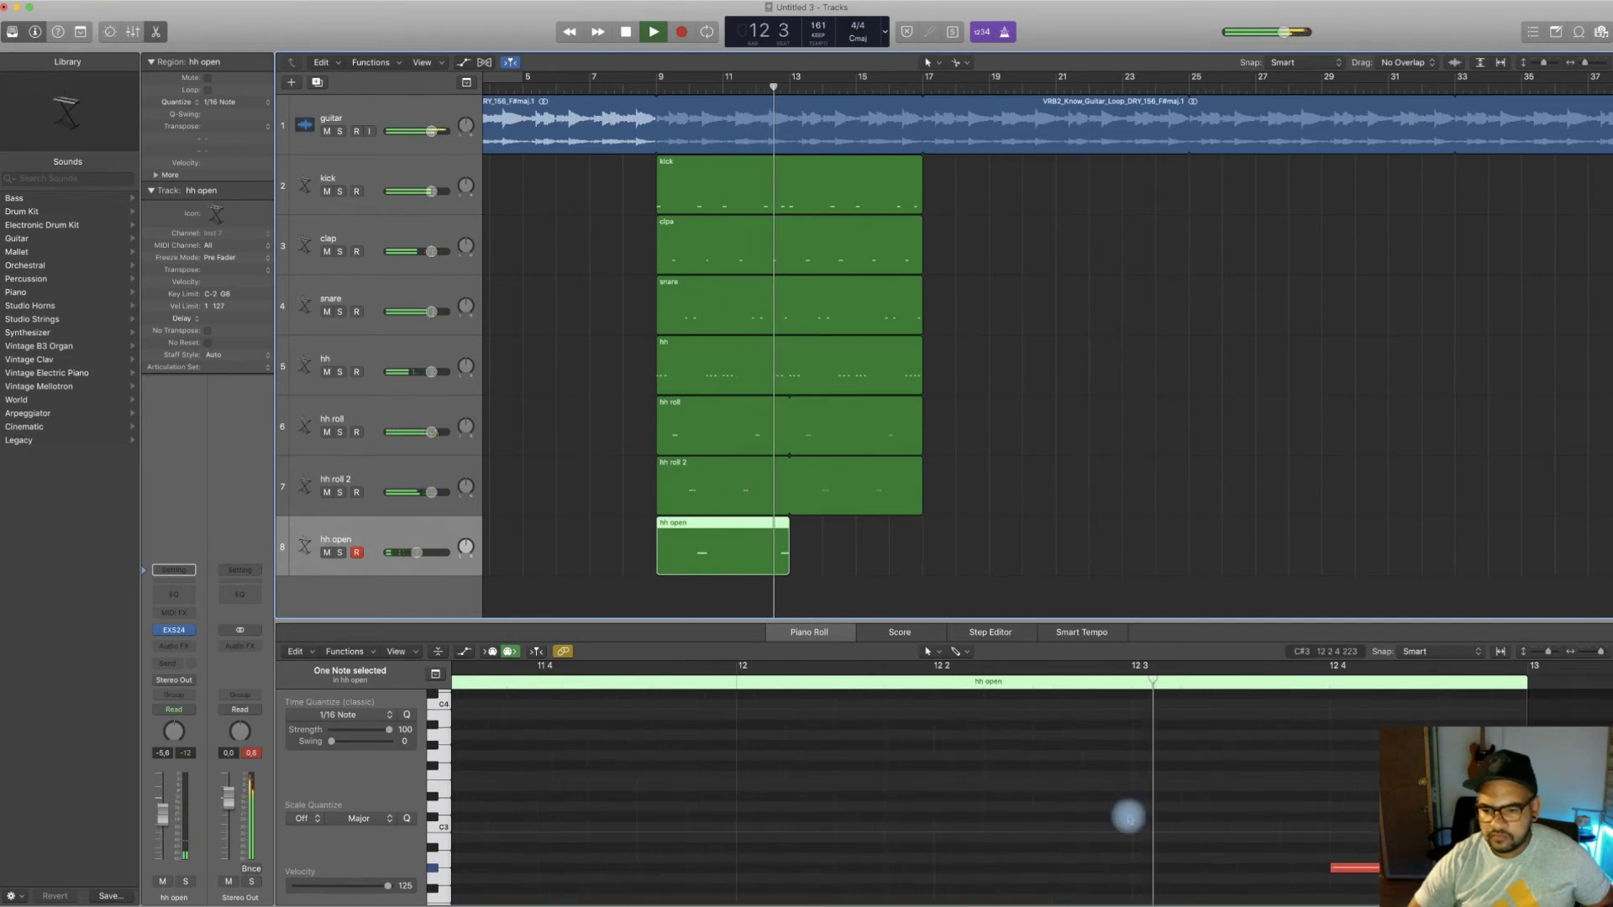
{"action": "key", "text": "space"}
{"action": "left_click_drag", "start_coordinate": [811, 525], "coordinate": [920, 528]}
Play the full eight-bar beat from bar 9 to hear the looped open hi-hat in context
{"action": "left_click", "coordinate": [657, 84]}
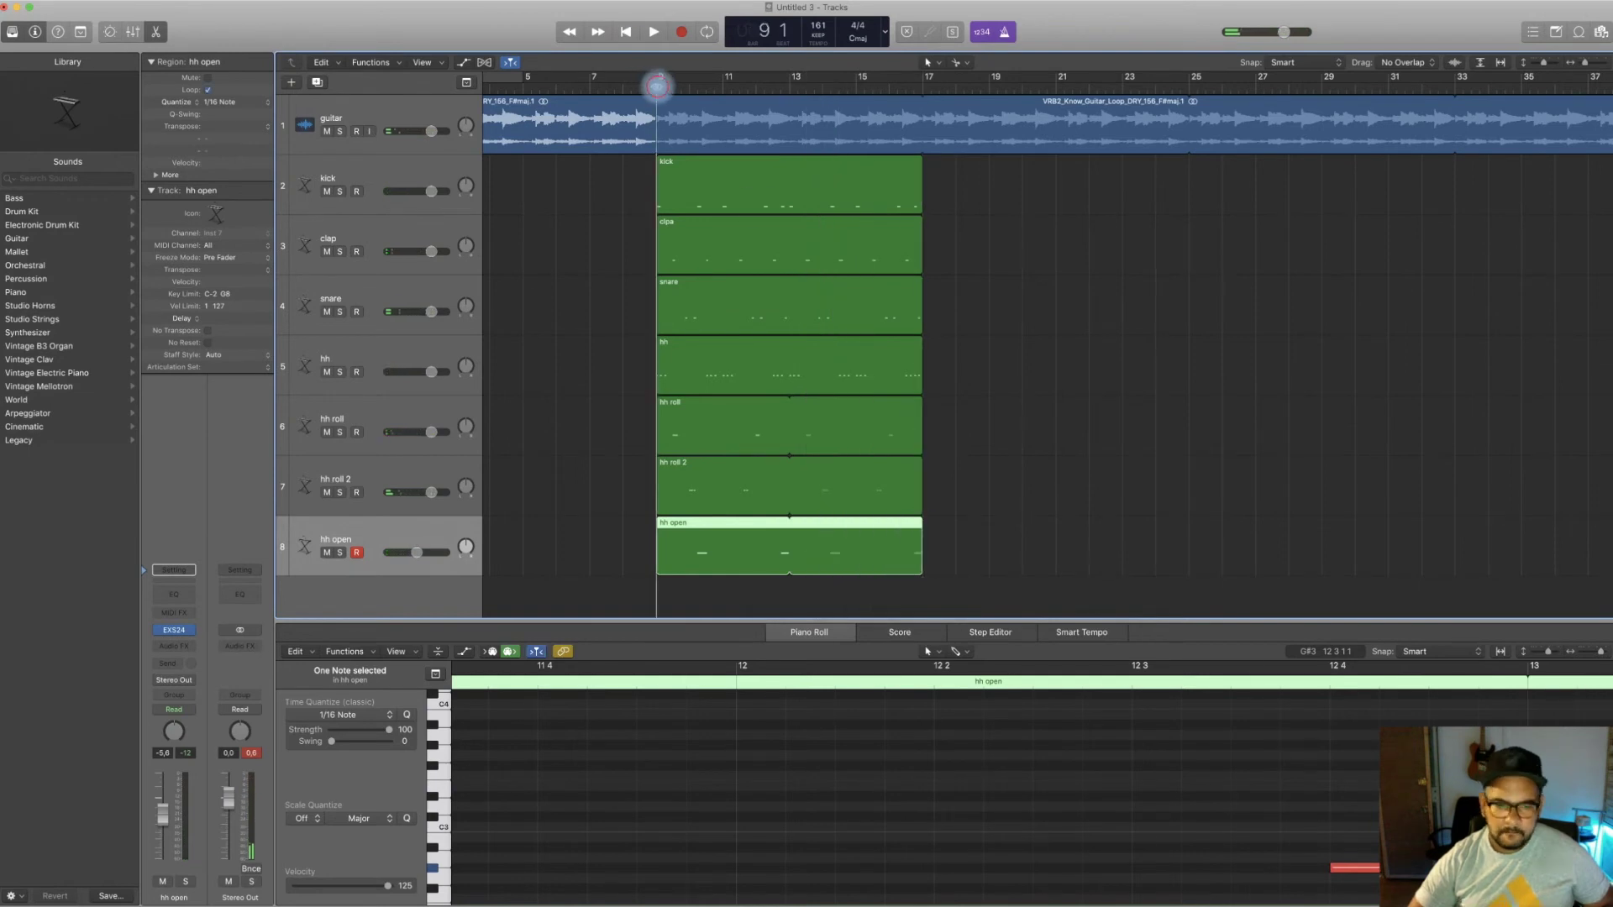
{"action": "key", "text": "space"}
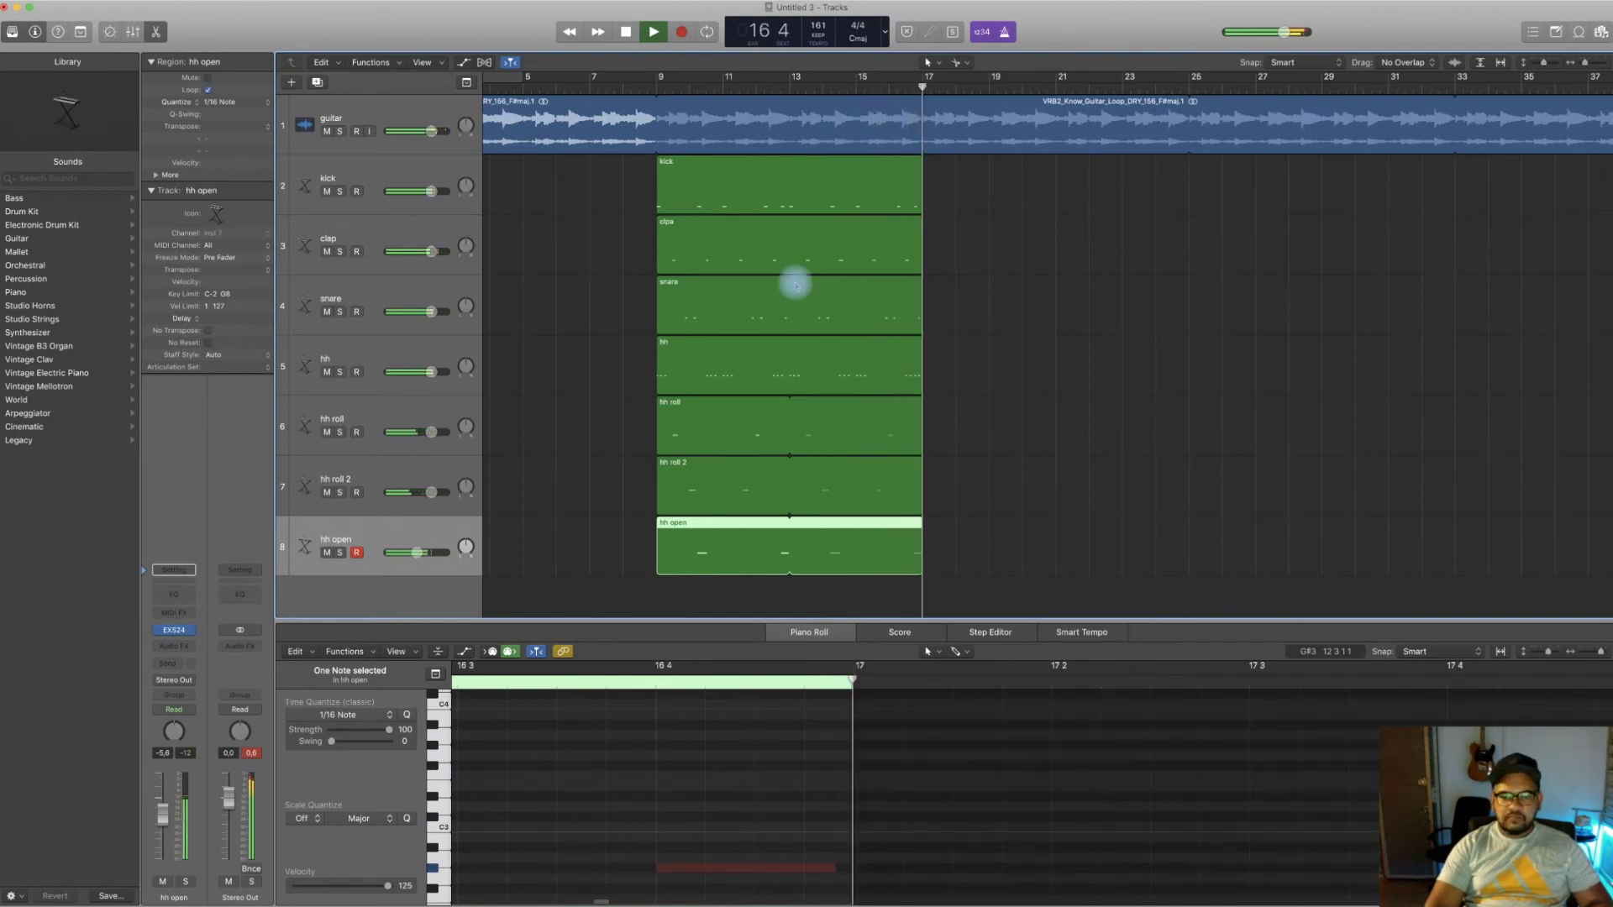
{"action": "key", "text": "space"}
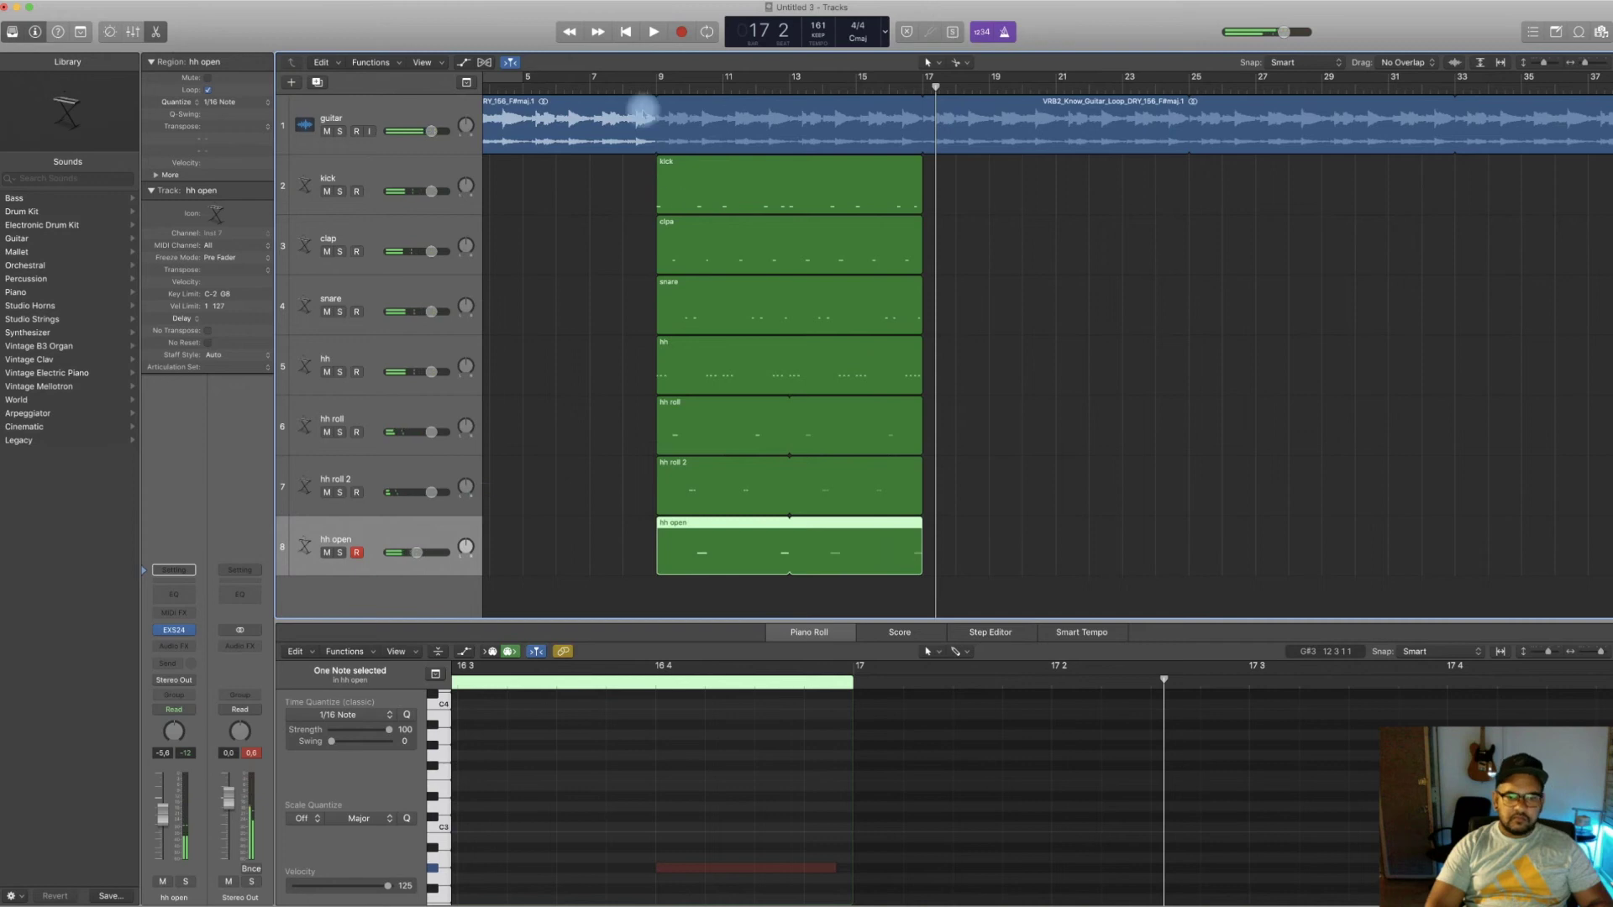
{"action": "left_click", "coordinate": [656, 89]}
{"action": "key", "text": "space"}
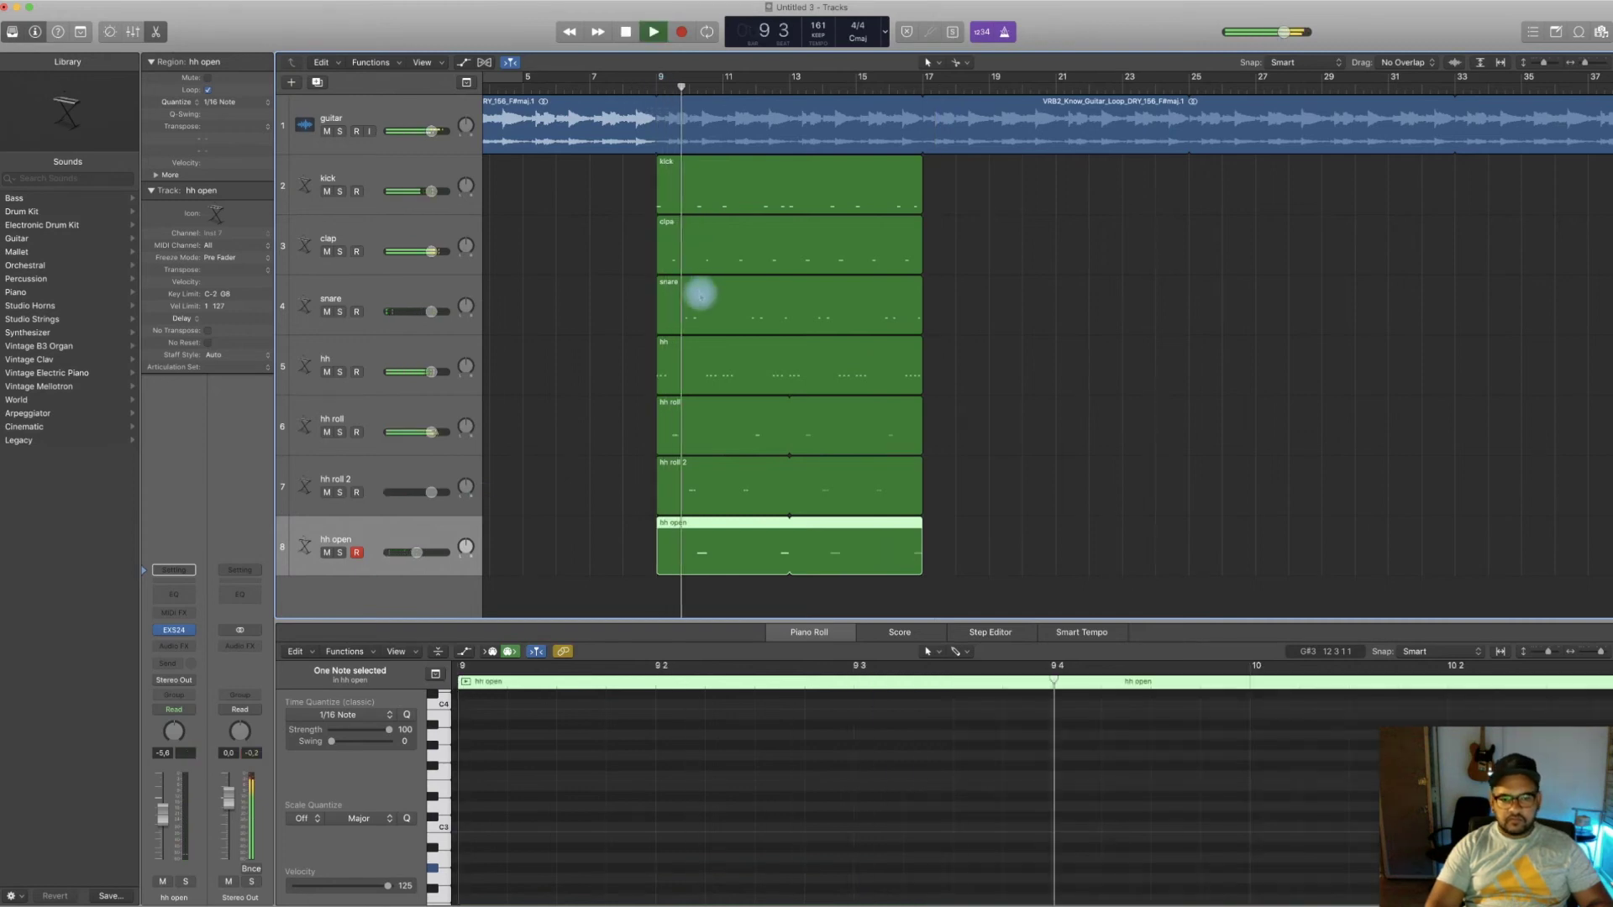
{"action": "key", "text": "space"}
Duplicate the hh track as a new track named hh 2 directly below it
{"action": "left_click", "coordinate": [351, 347]}
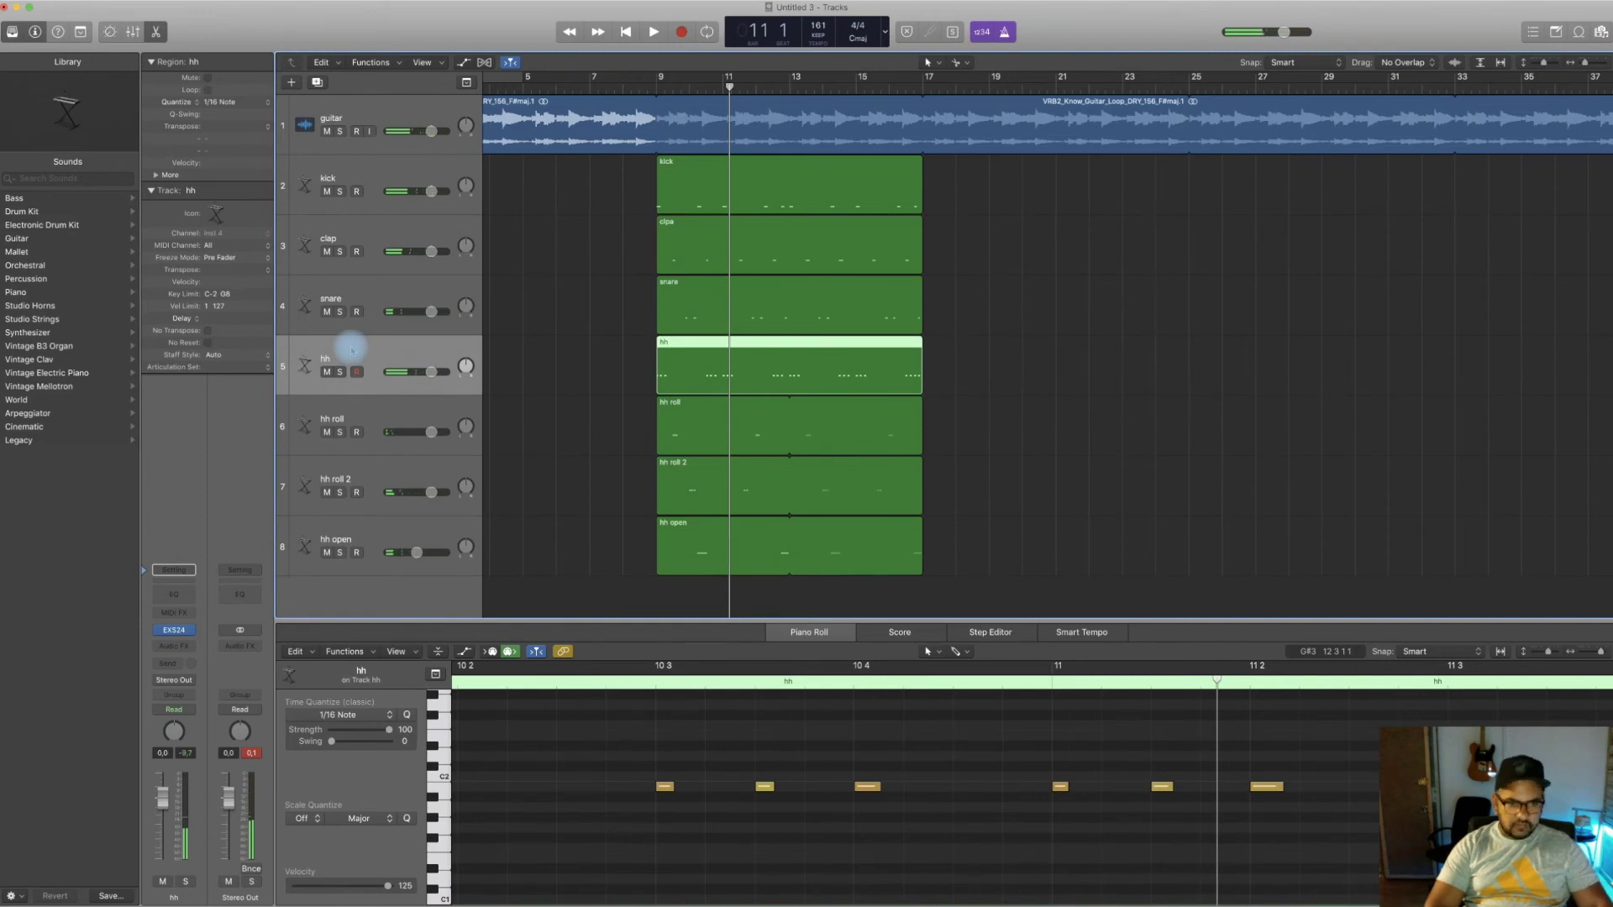
{"action": "key", "text": "super+d"}
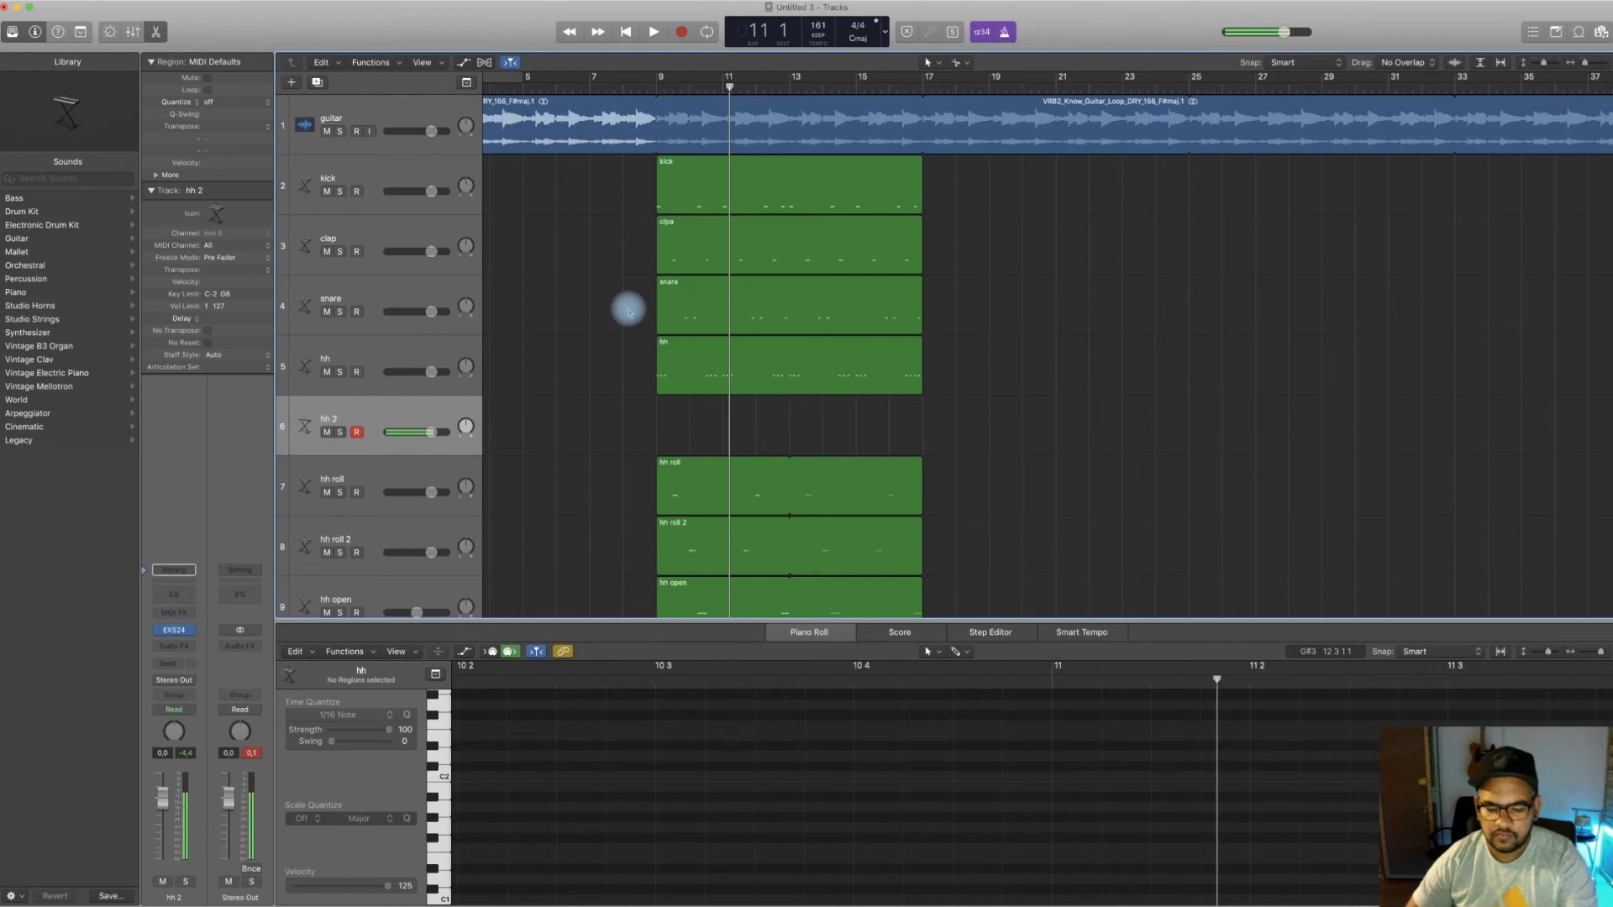
Rehearse a second hi-hat part against the beat and record it on the hh 2 track between bars 9 and 16
{"action": "left_click", "coordinate": [634, 90]}
{"action": "key", "text": "space"}
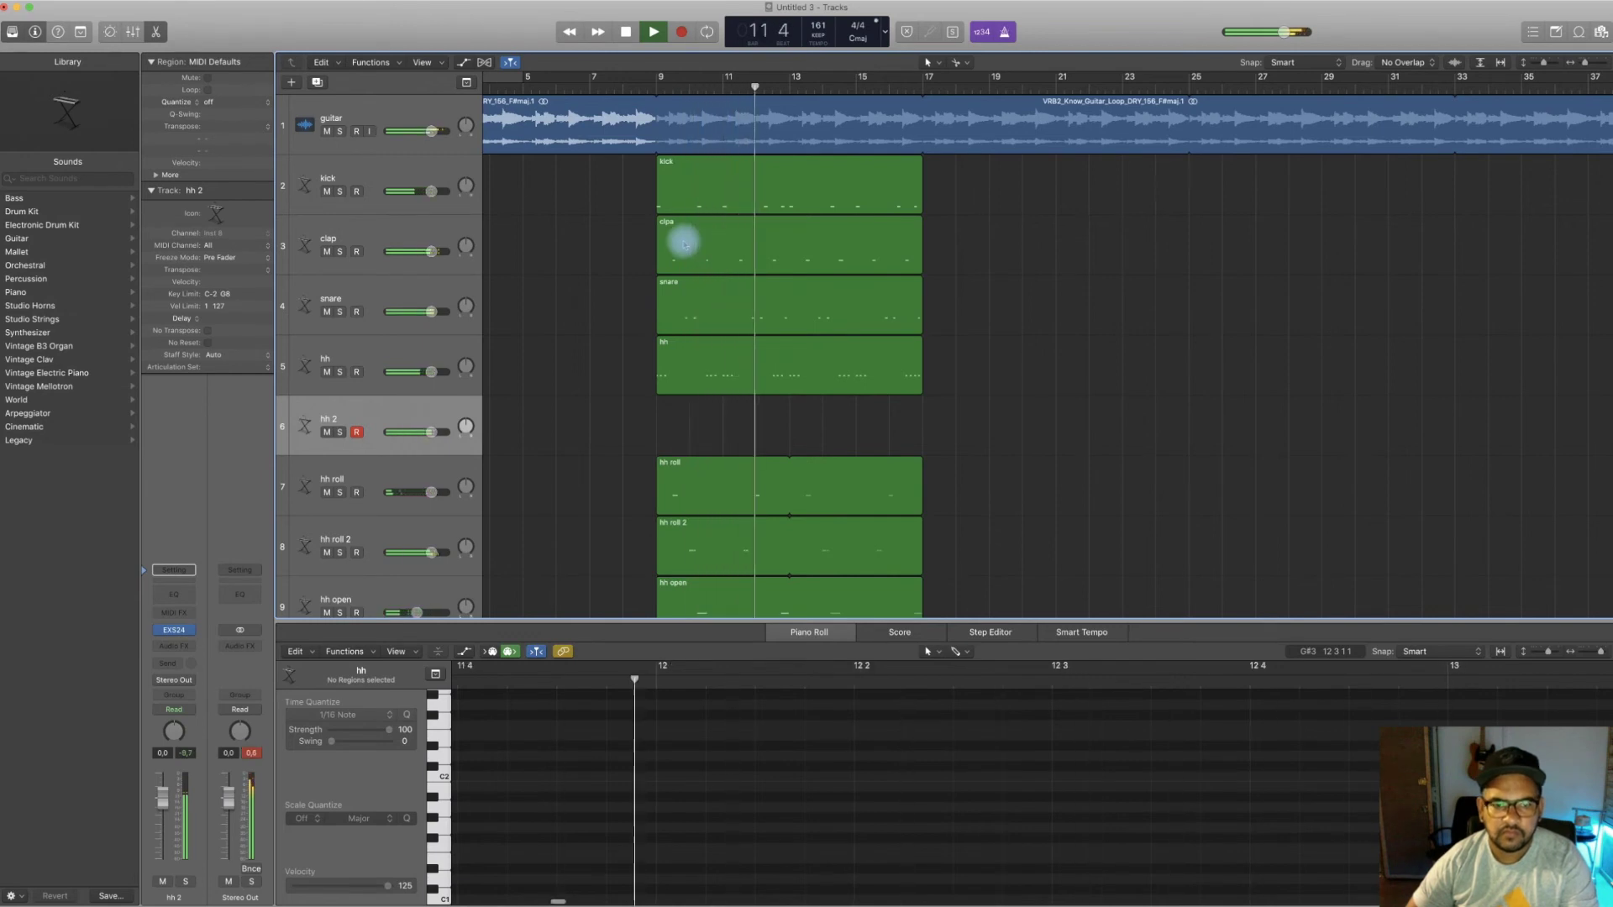
{"action": "left_click", "coordinate": [590, 87]}
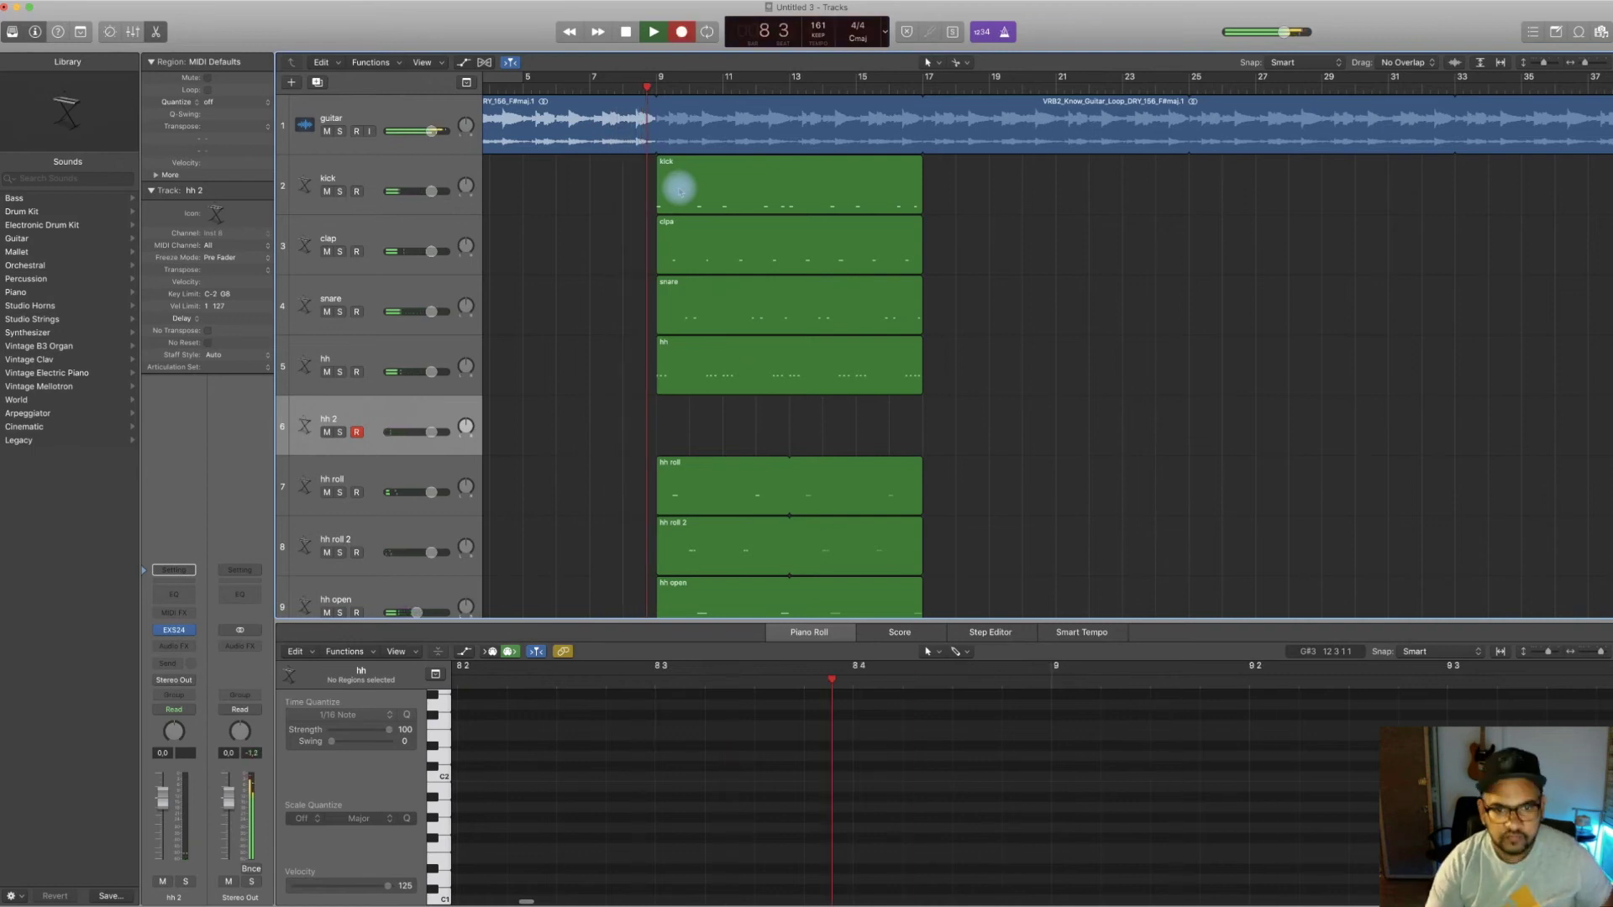
{"action": "key", "text": "r"}
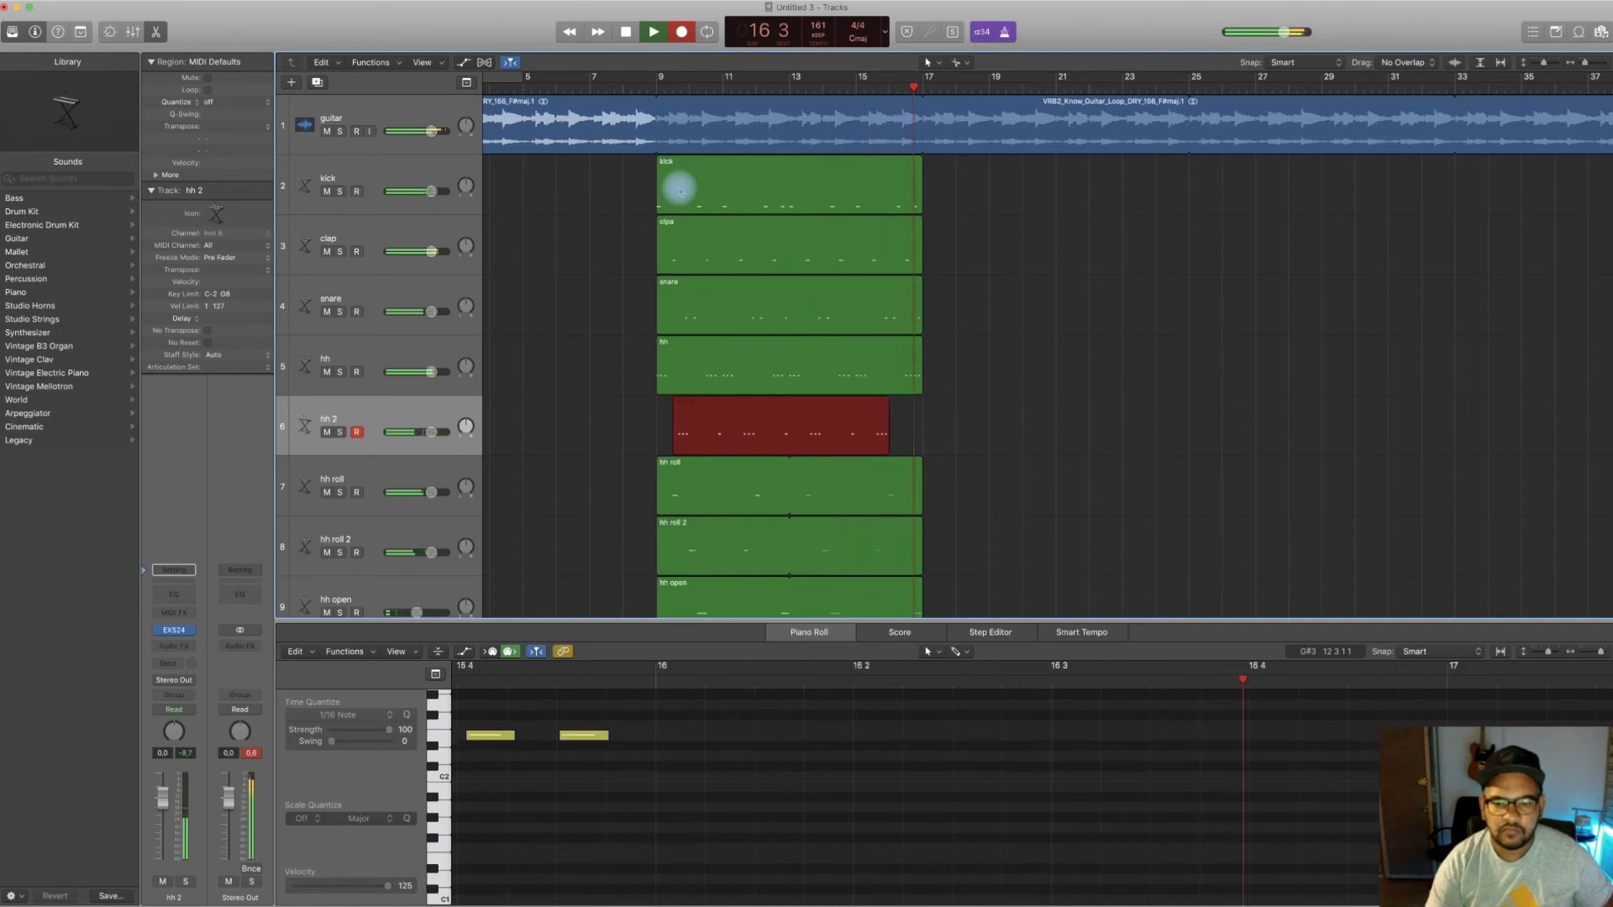
{"action": "key", "text": "space"}
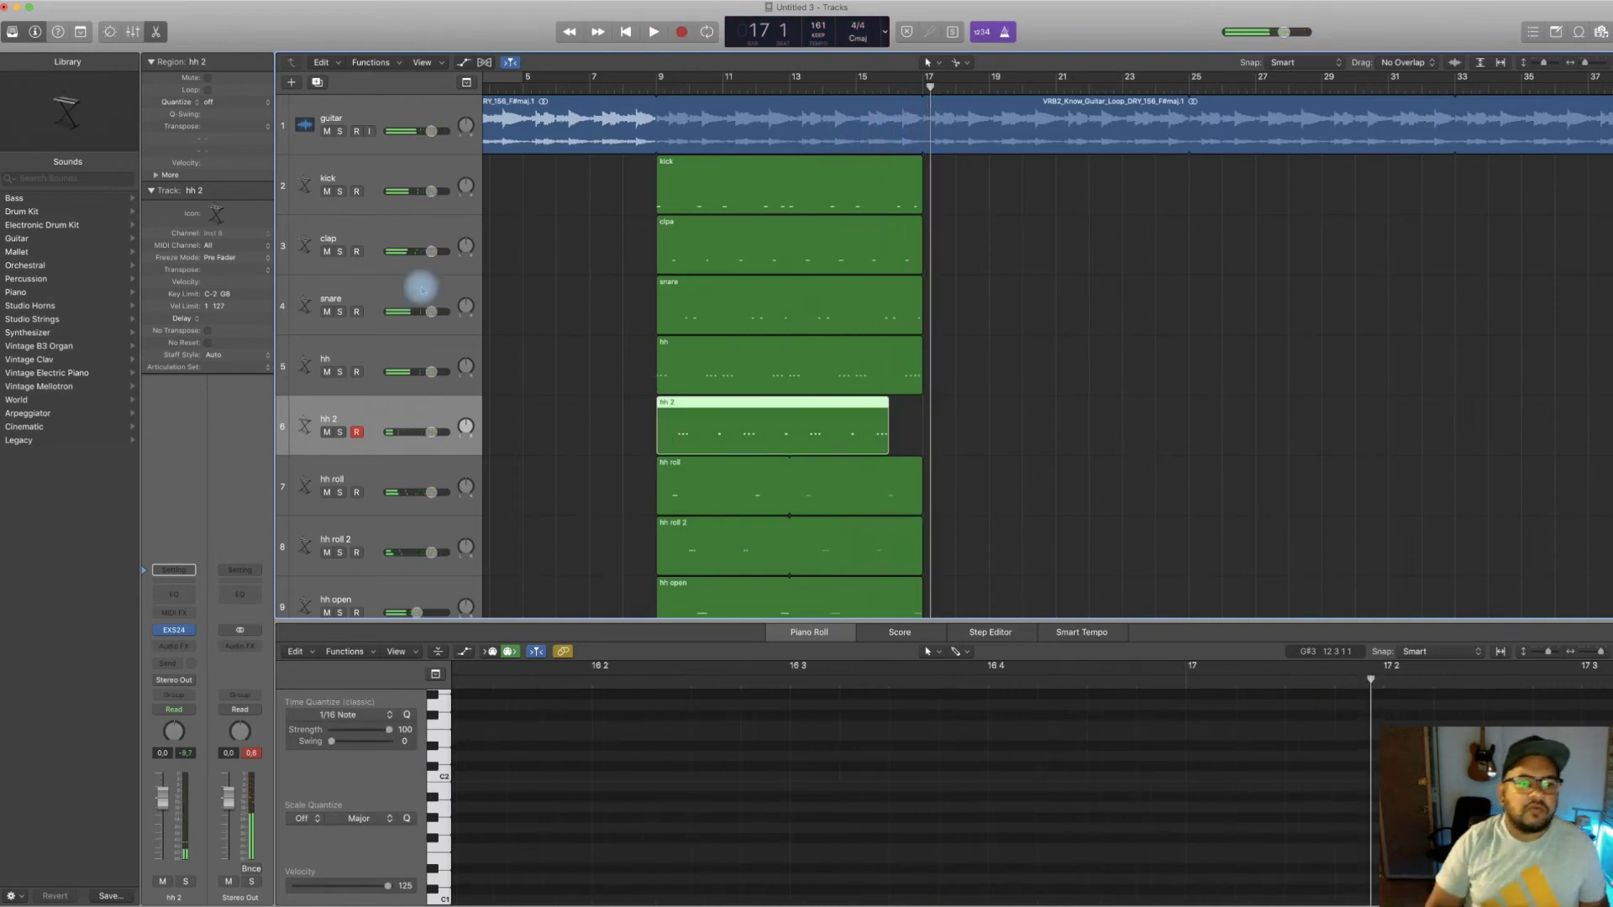
Quantize the hh 2 region to 1/16 Note and check its timing by playing from bar 9
{"action": "left_click", "coordinate": [210, 104]}
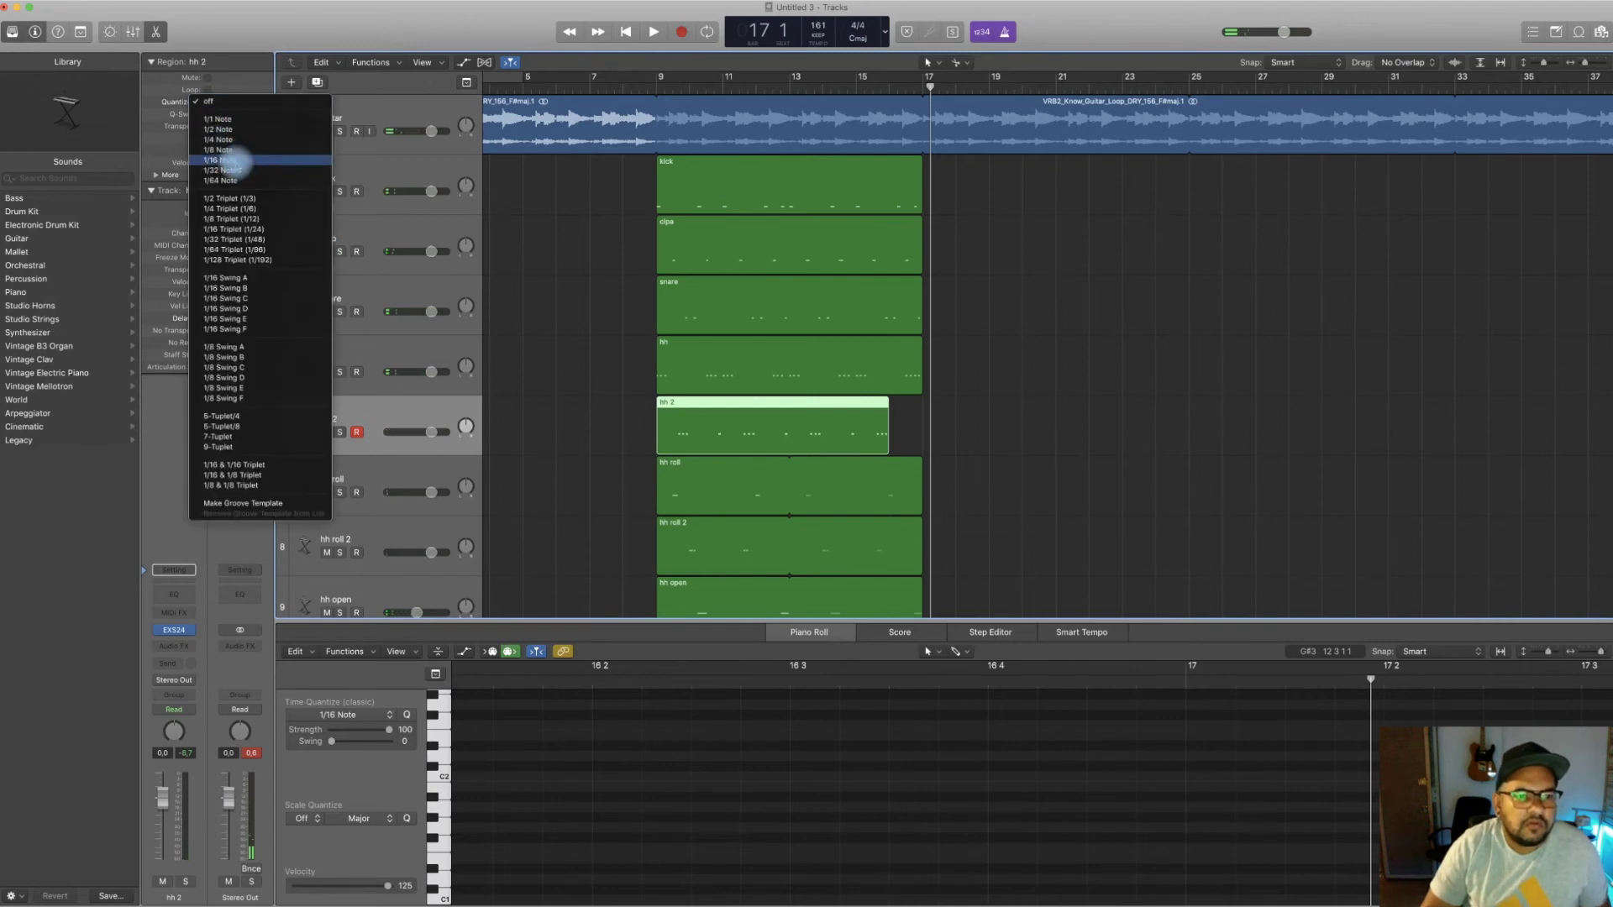
{"action": "left_click", "coordinate": [654, 89]}
{"action": "left_click", "coordinate": [654, 89]}
{"action": "key", "text": "space"}
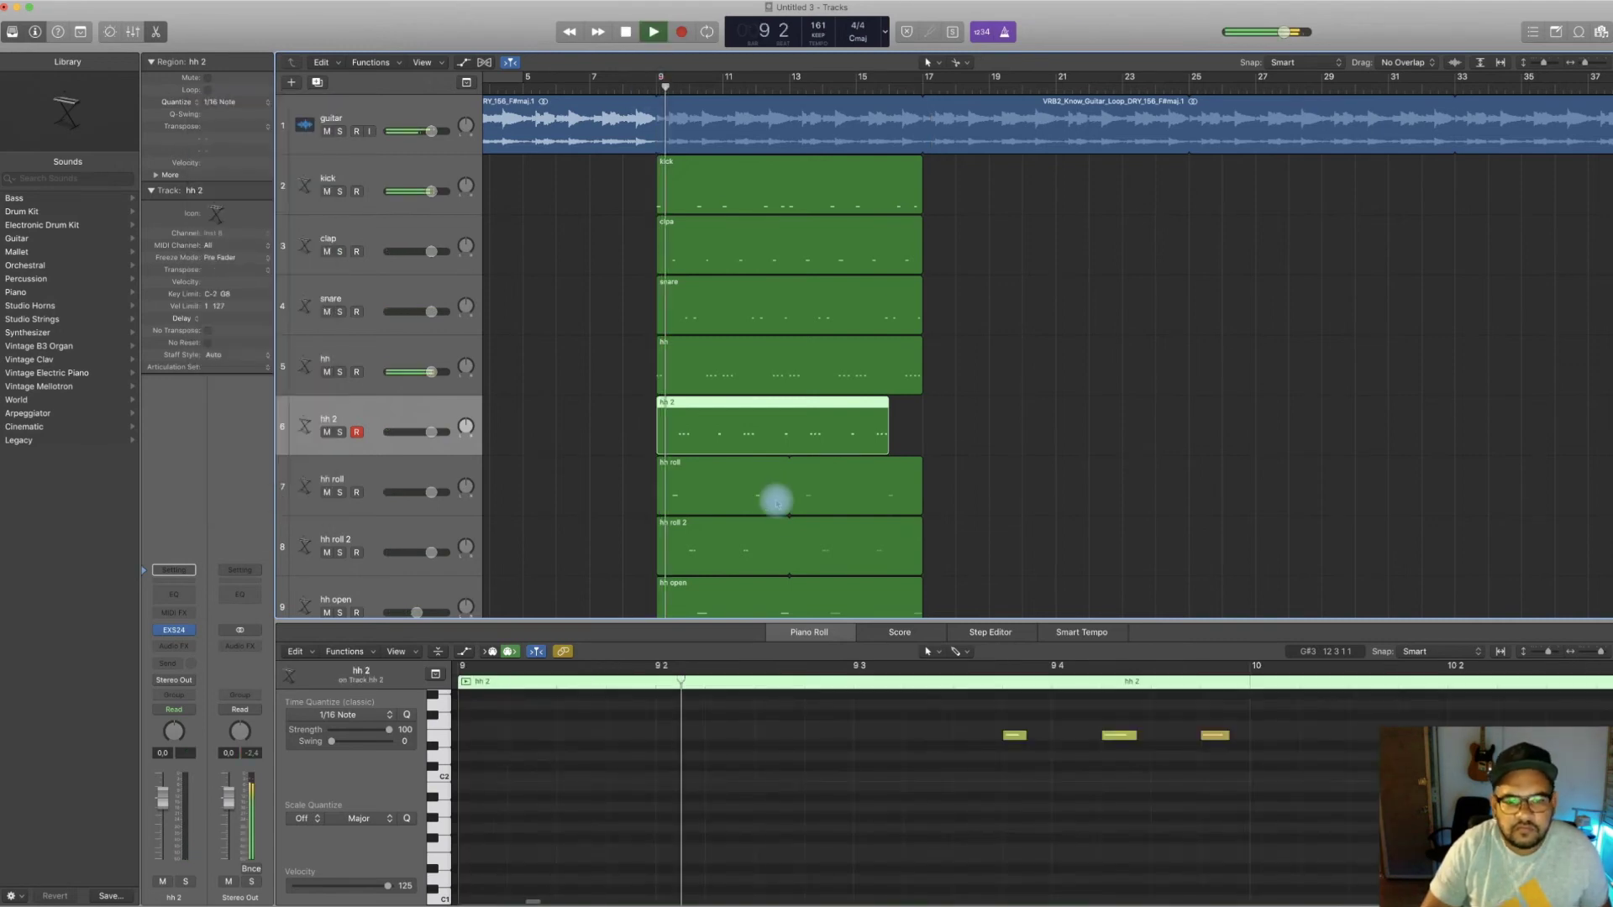
{"action": "key", "text": "space"}
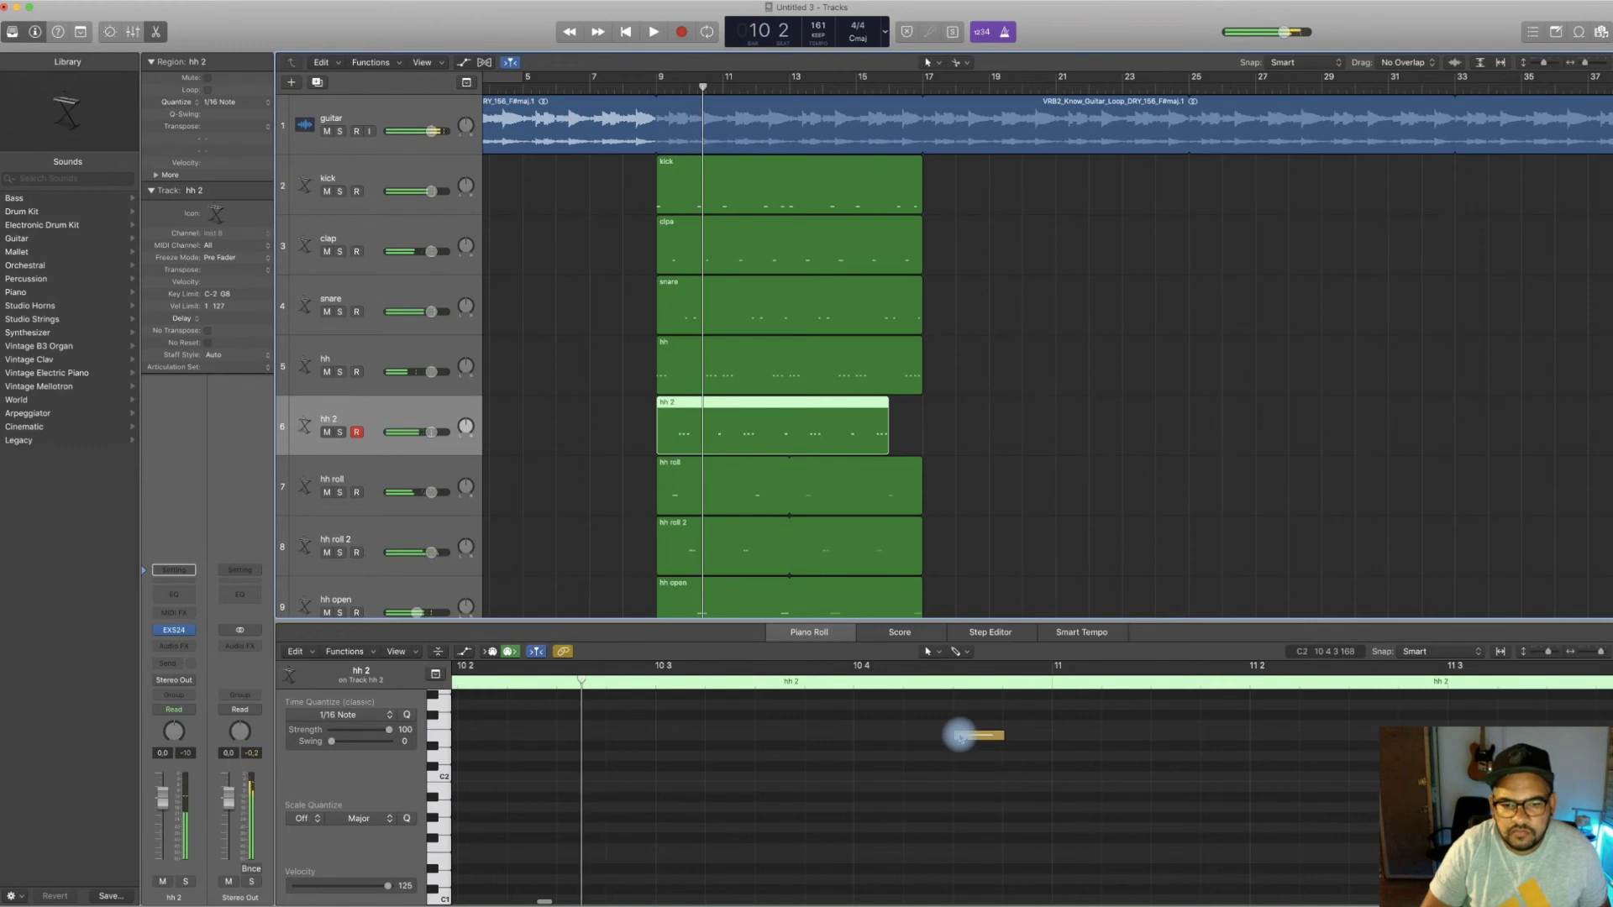
{"action": "left_click", "coordinate": [655, 87]}
{"action": "key", "text": "space"}
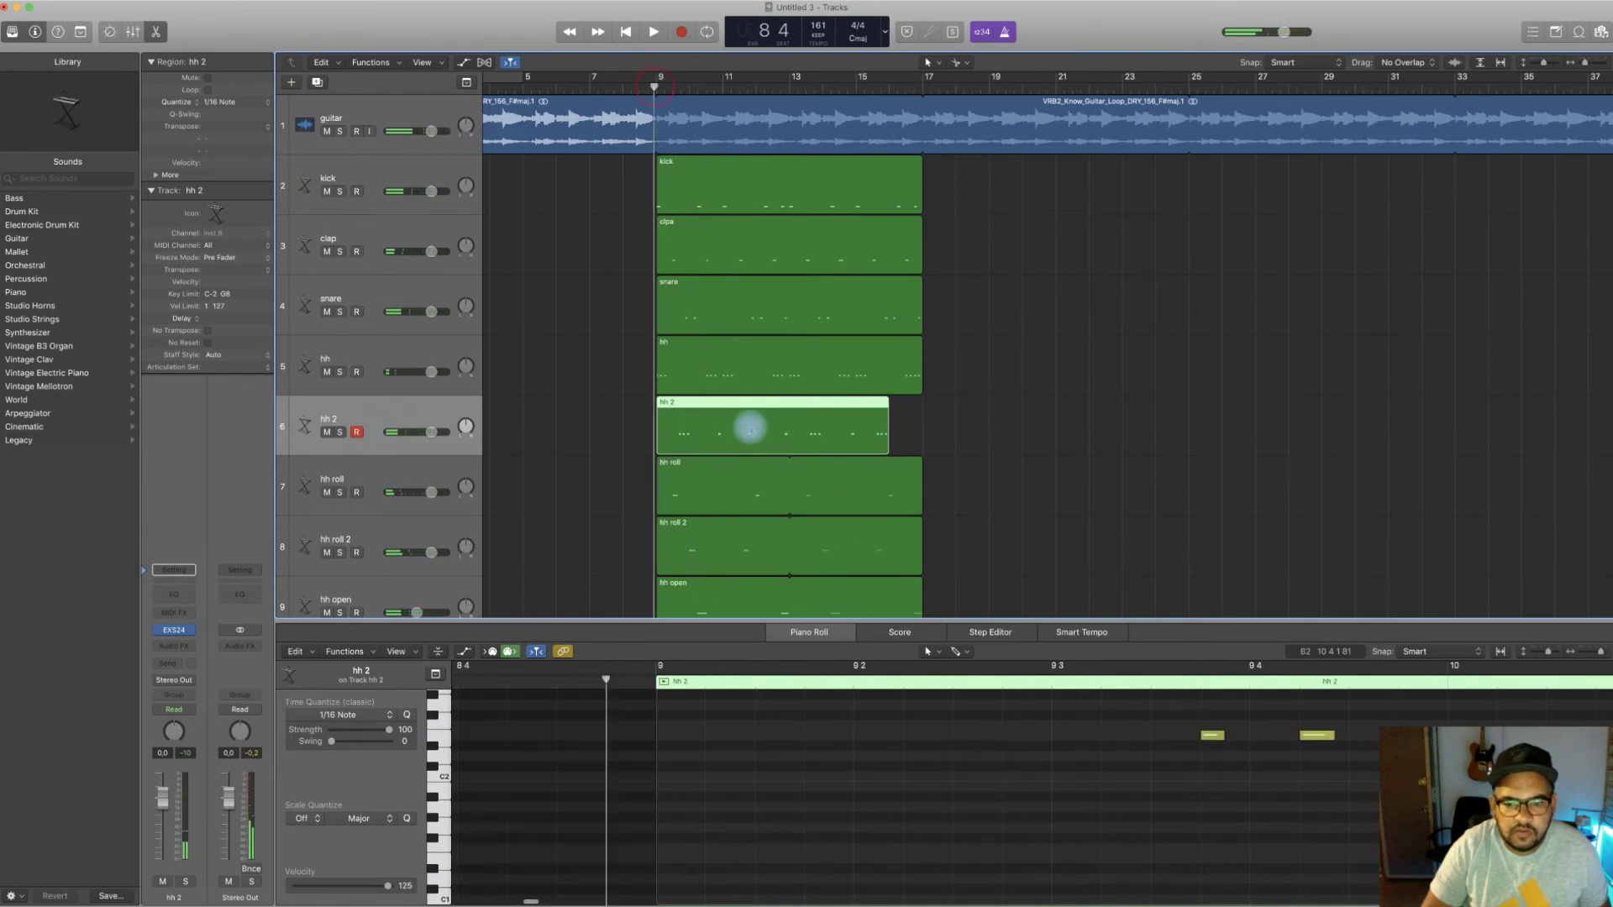
{"action": "key", "text": "space"}
Try the first hh 2 note at 9 4 and back at 9 3 4, and delete the hh 2 region
{"action": "left_click", "coordinate": [1051, 736]}
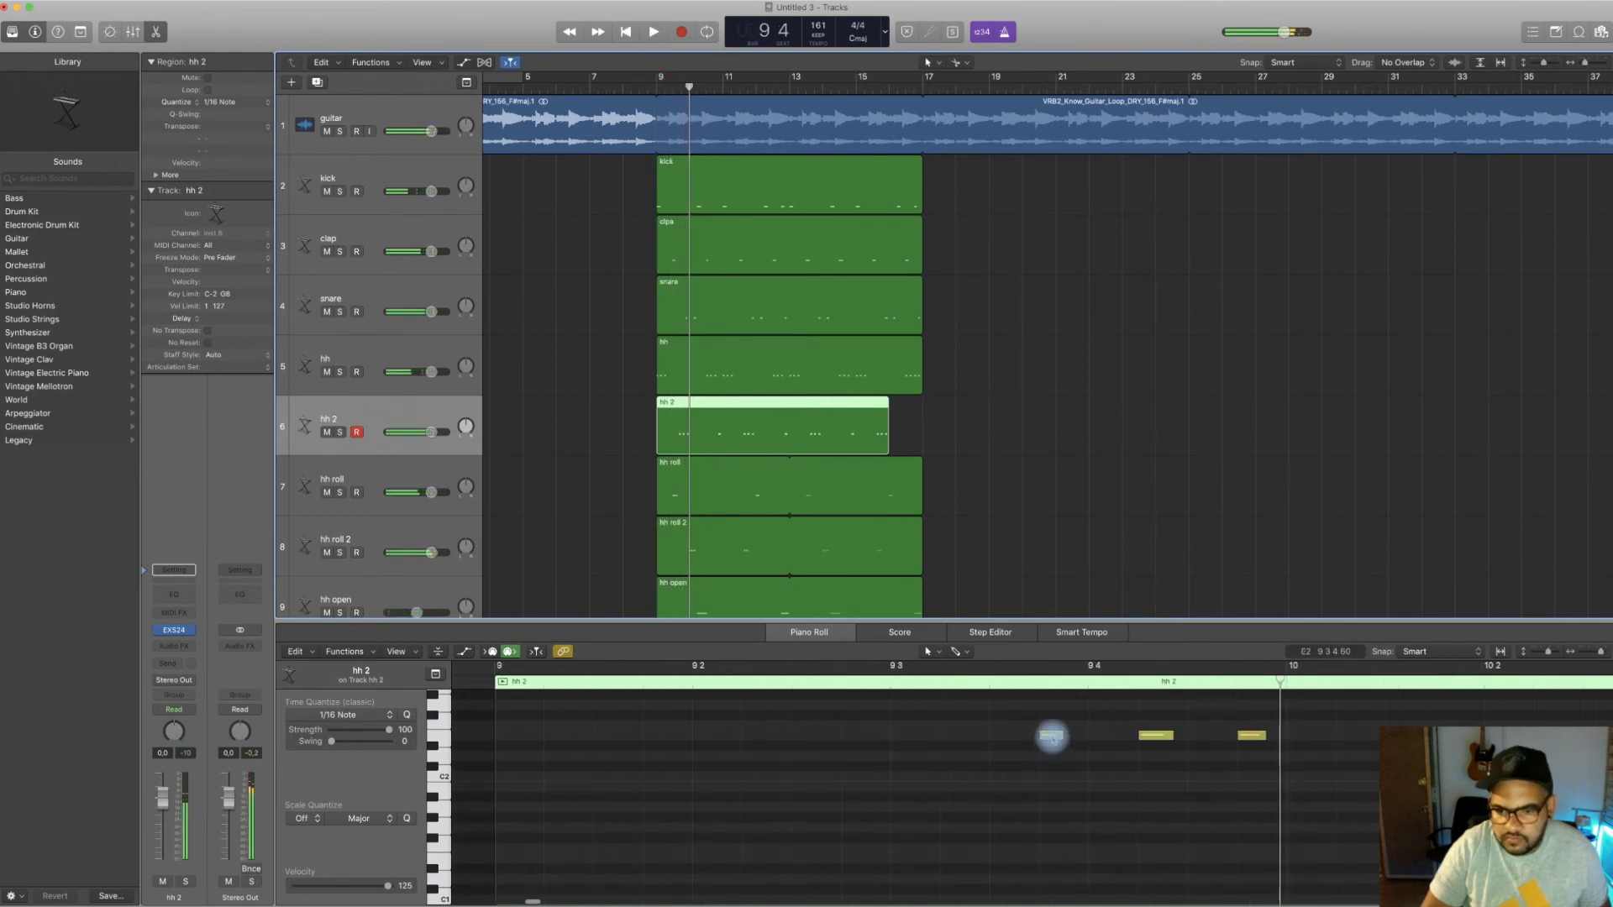
{"action": "left_click_drag", "start_coordinate": [1052, 736], "coordinate": [1098, 737]}
{"action": "key", "text": "space"}
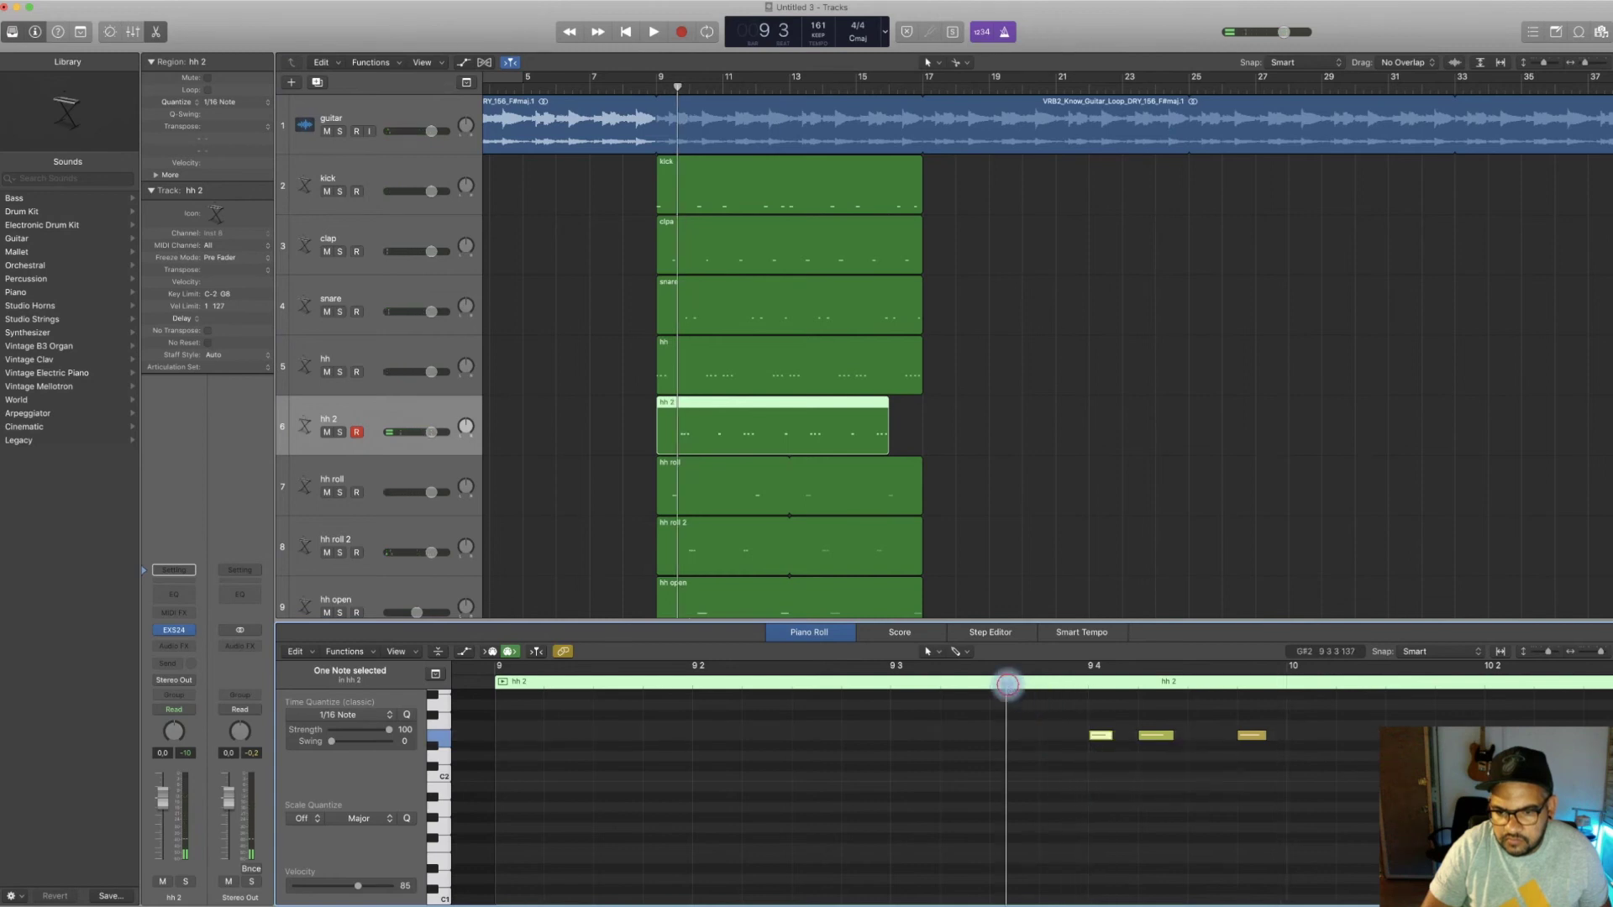
{"action": "key", "text": "space"}
{"action": "left_click_drag", "start_coordinate": [1102, 735], "coordinate": [1052, 736]}
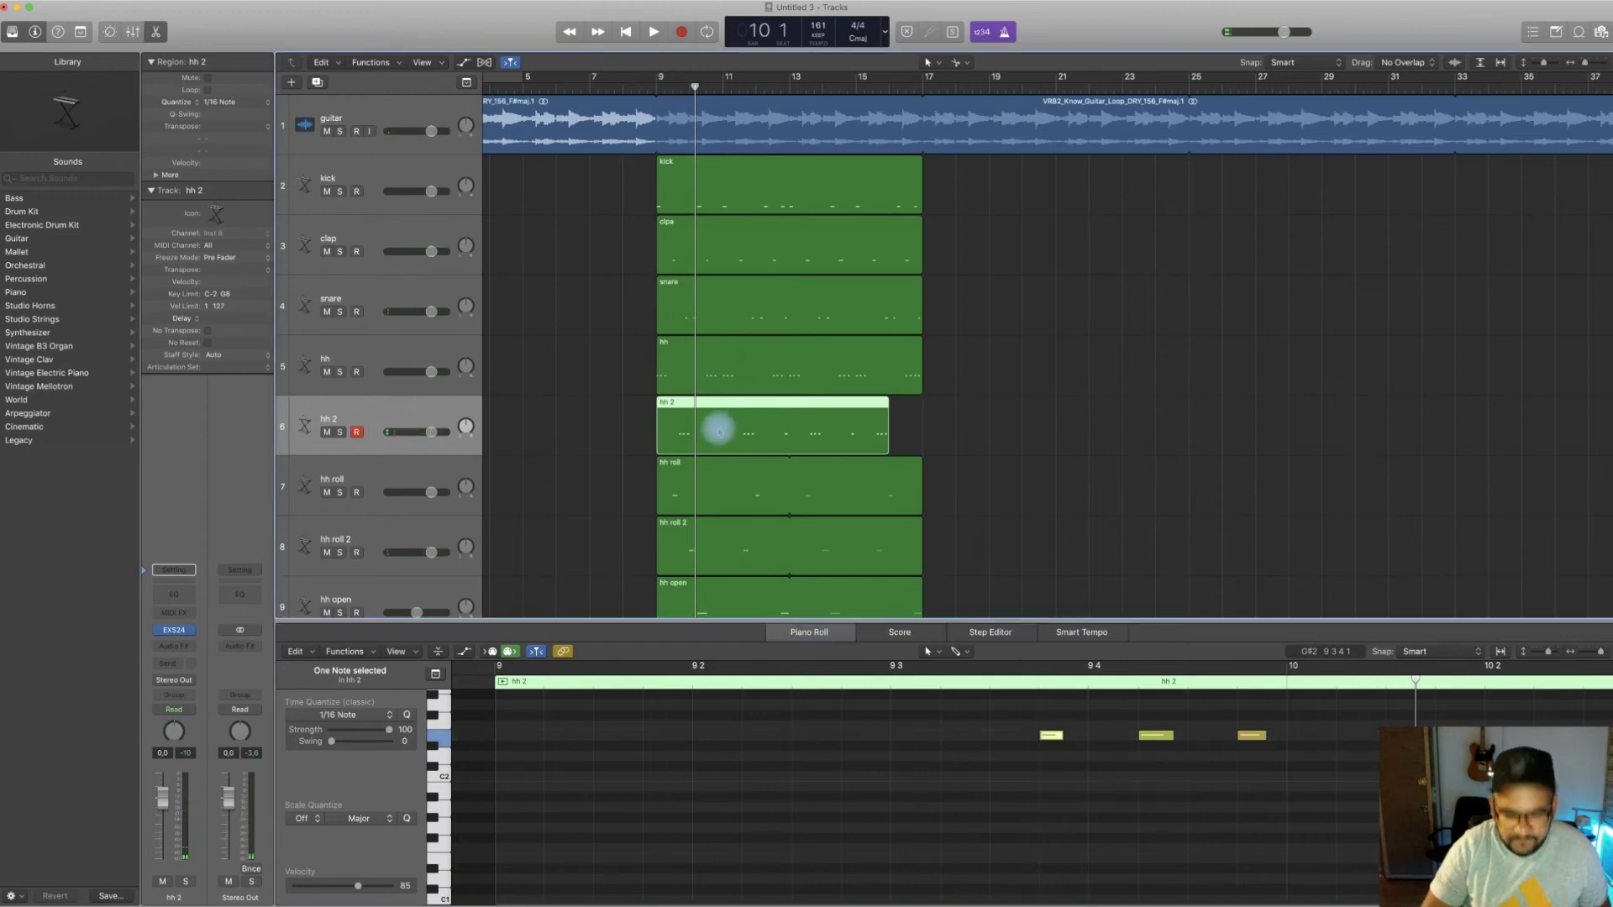
{"action": "key", "text": "Delete"}
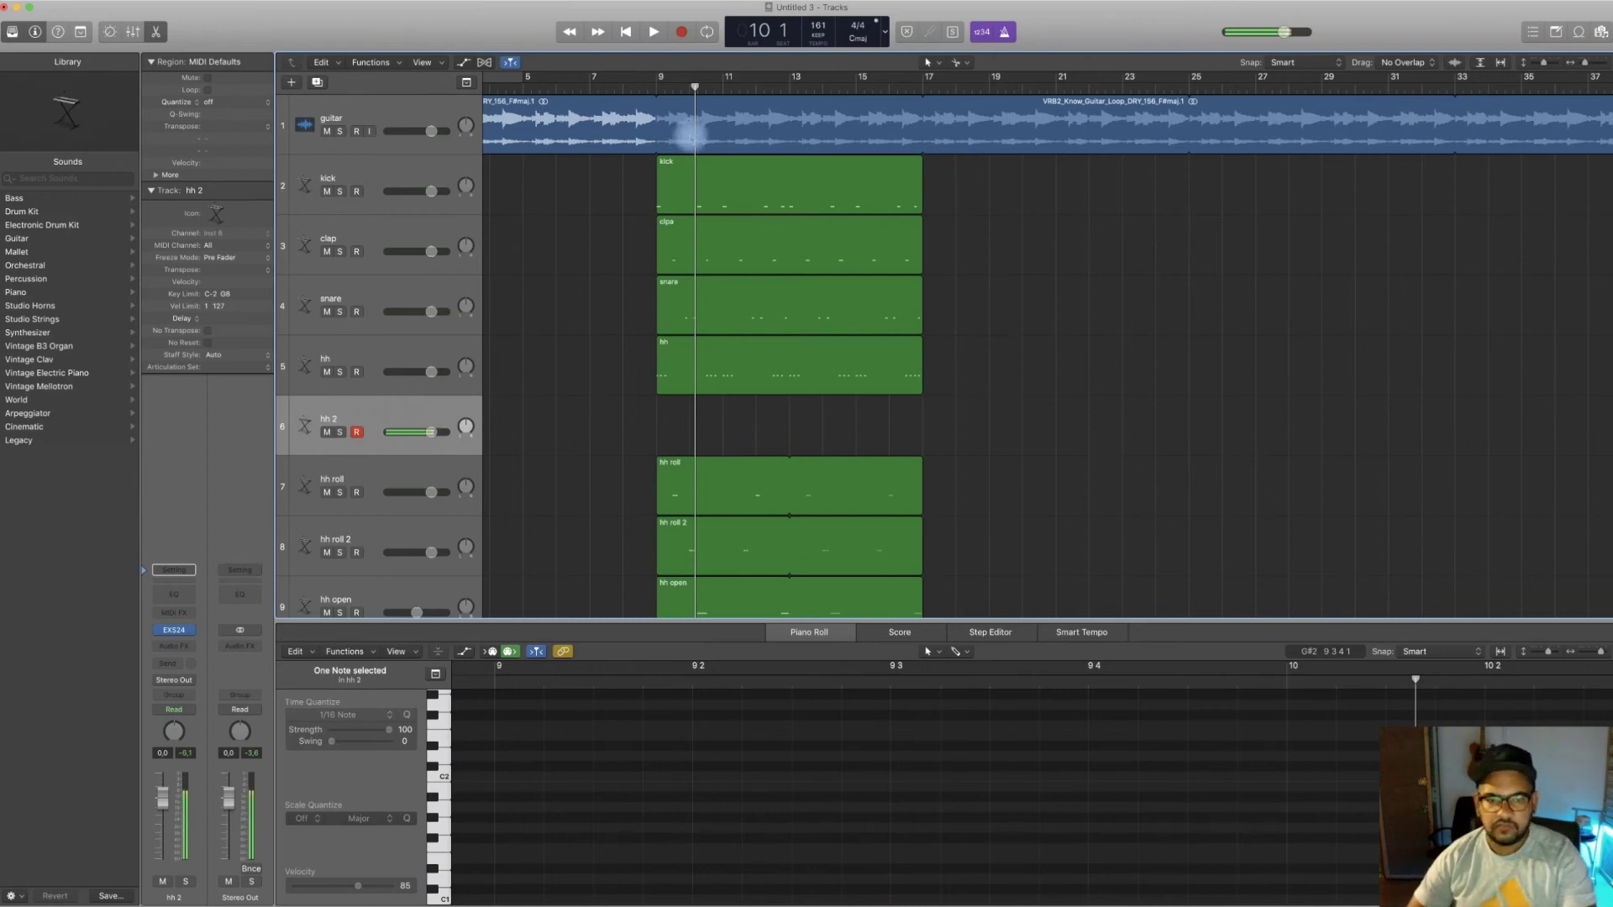
Record a new hi-hat take on the hh 2 track from bar 9 and quantize the region to 1/16 Note
{"action": "left_click", "coordinate": [658, 90]}
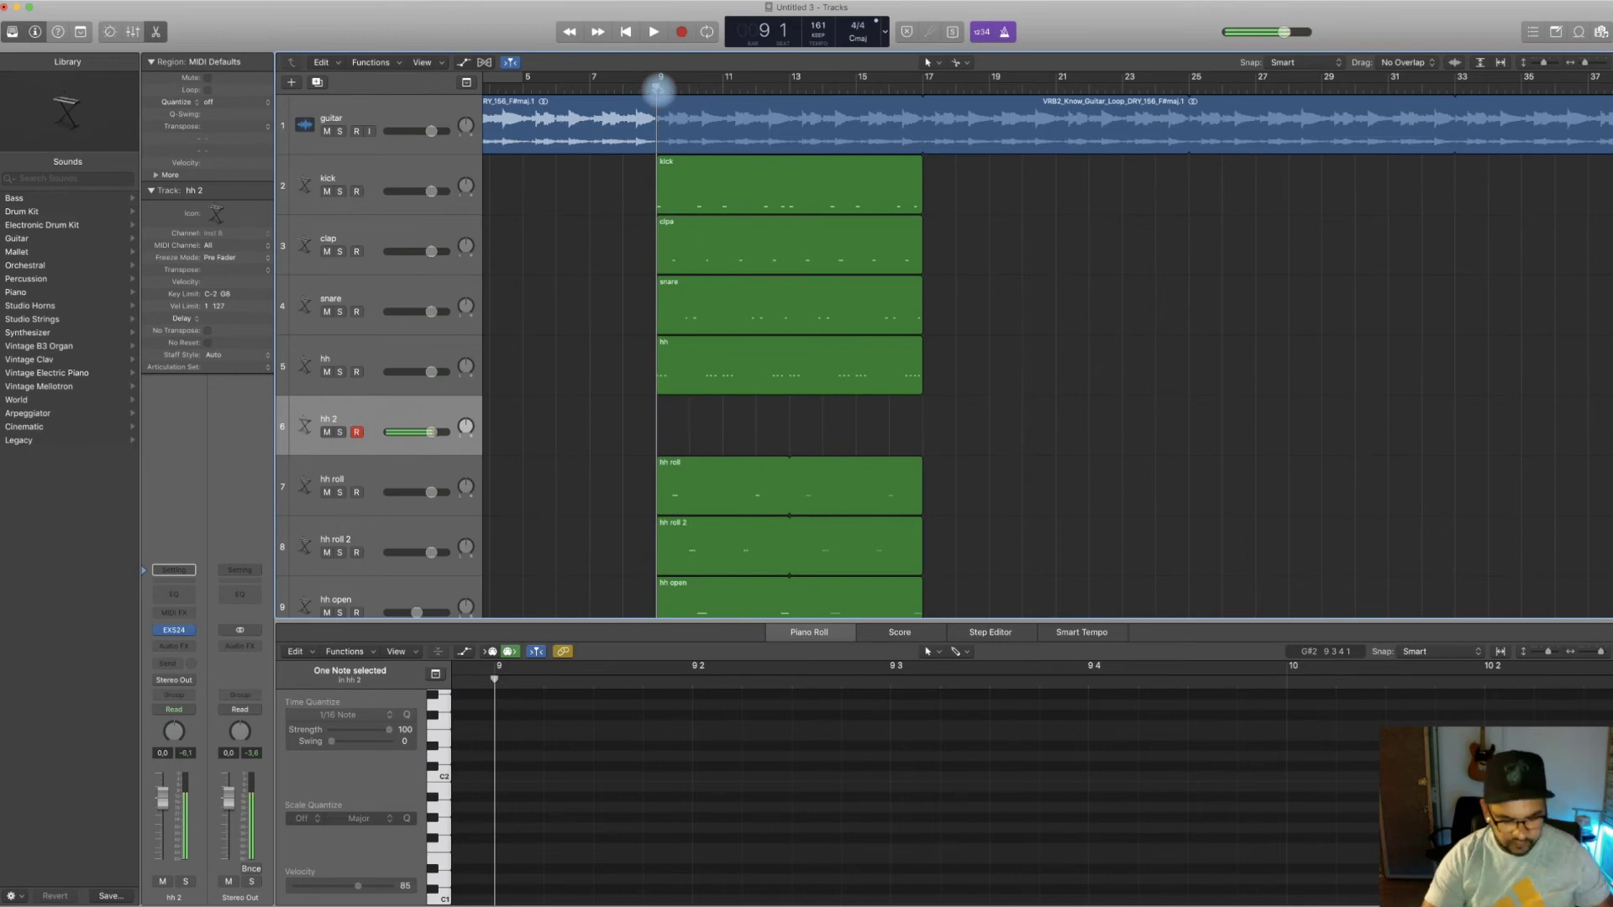
{"action": "key", "text": "space"}
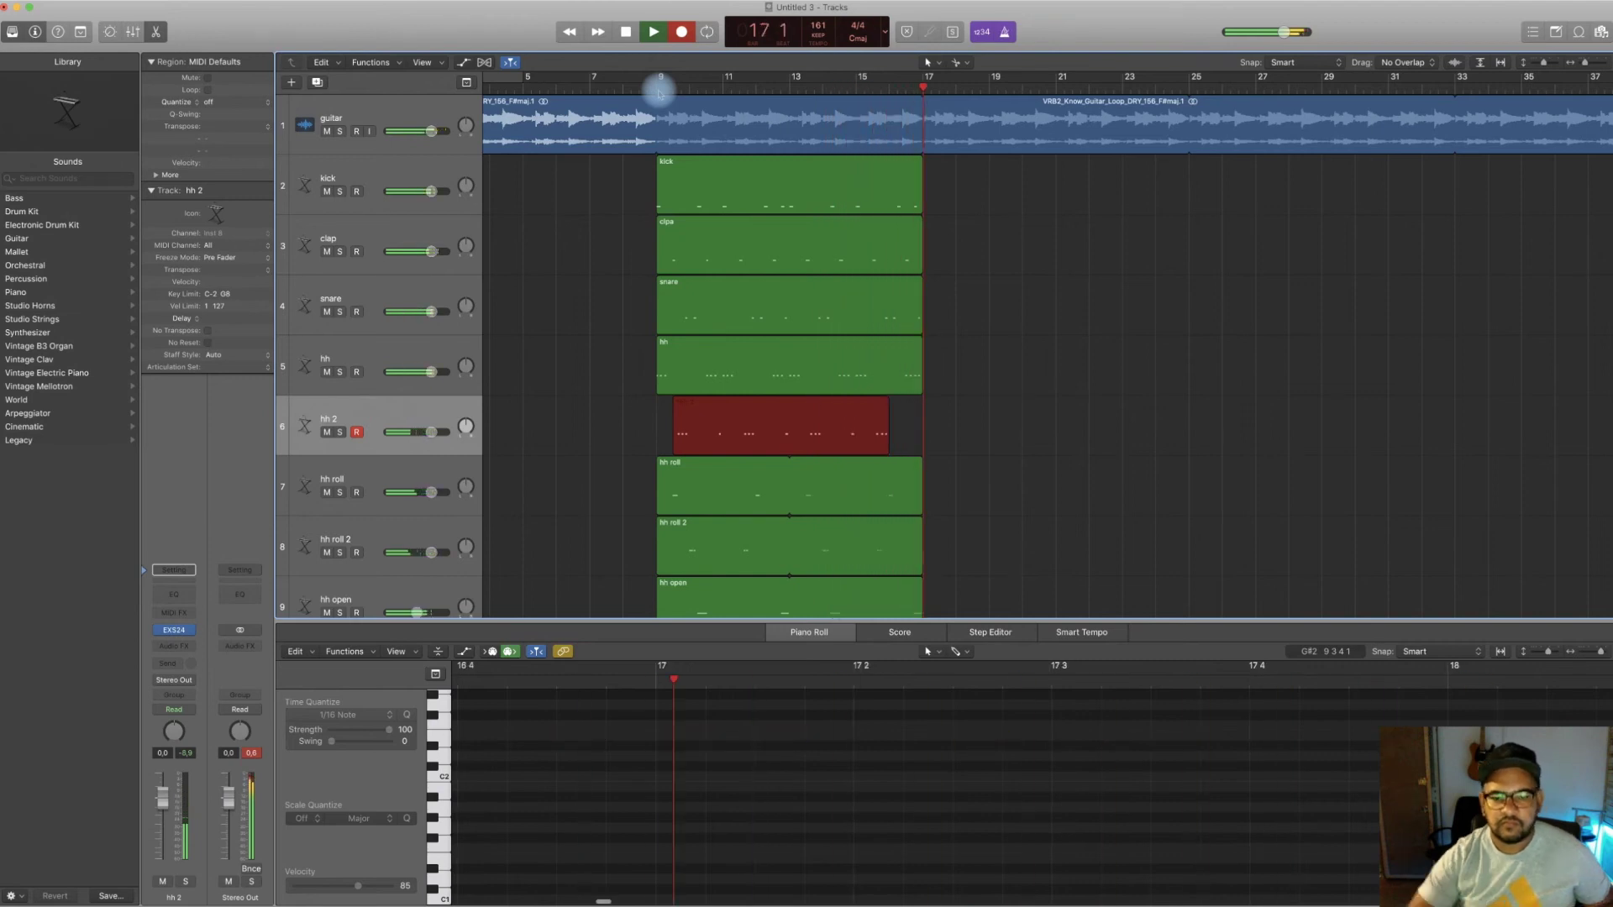
{"action": "key", "text": "space"}
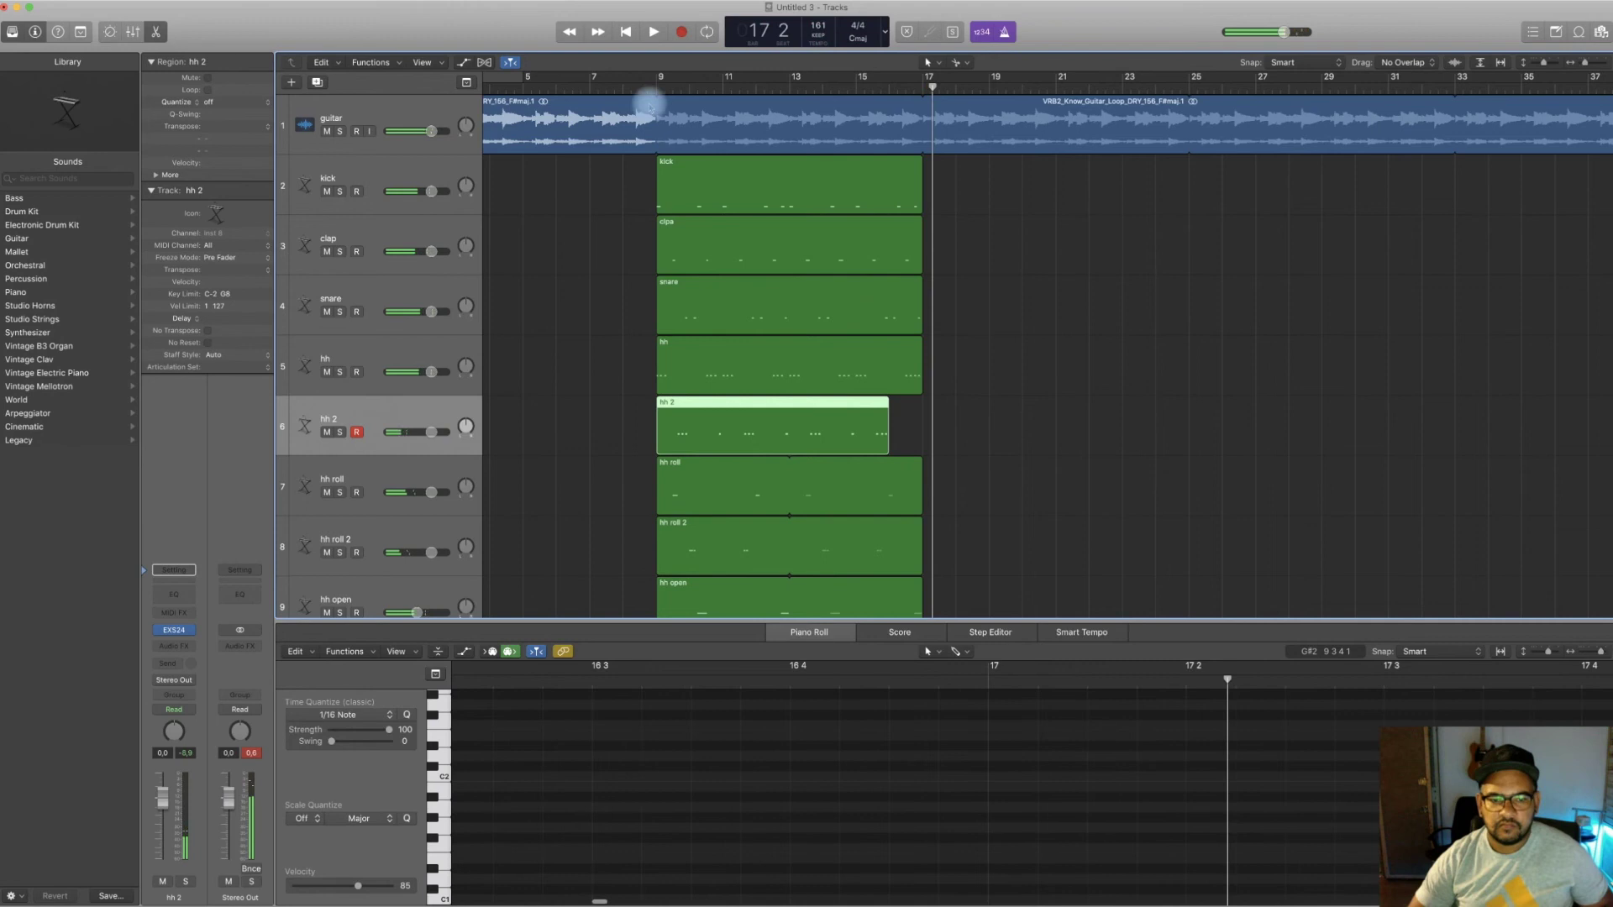
{"action": "left_click", "coordinate": [211, 104]}
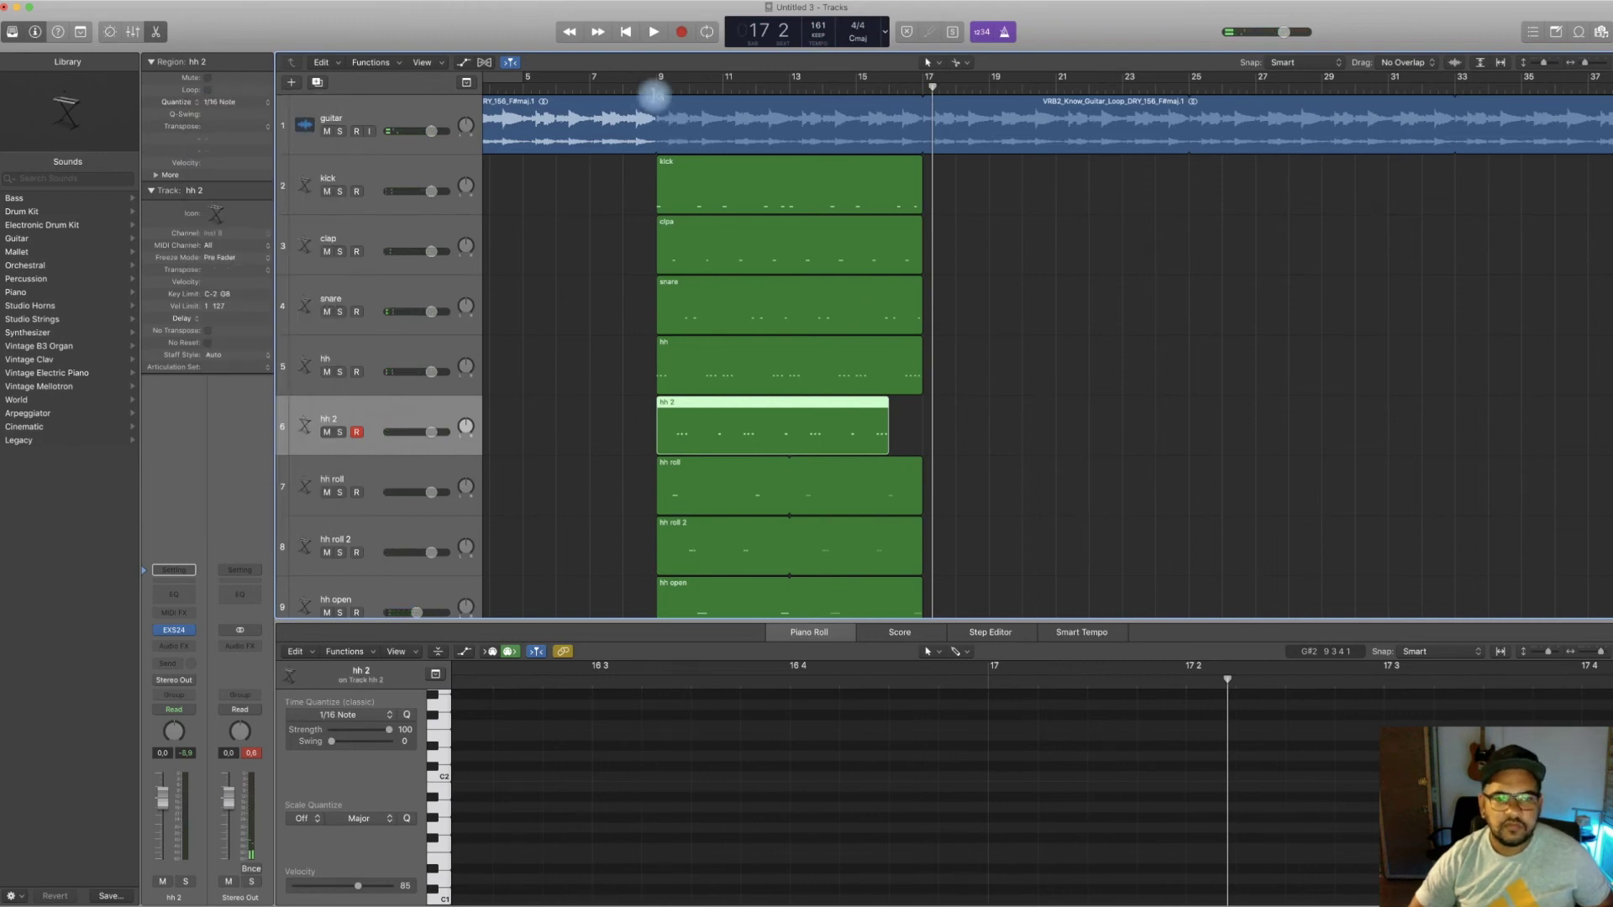
Play the beat from bar 9 and extend the end of the hh 2 region to bar 17
{"action": "left_click", "coordinate": [656, 86]}
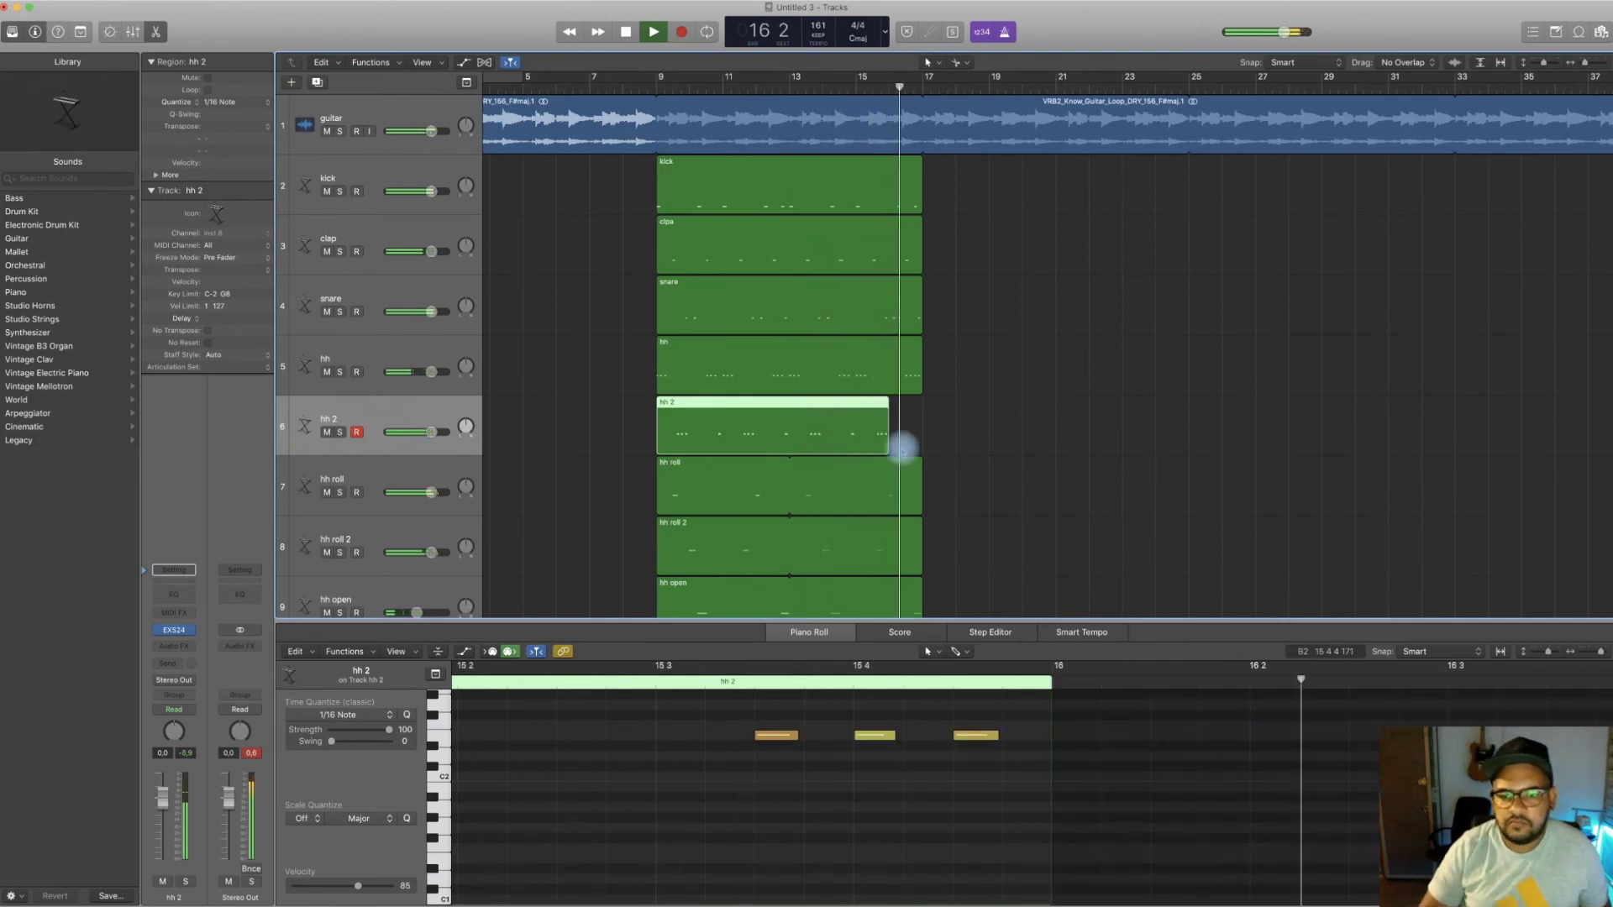
{"action": "key", "text": "space"}
{"action": "left_click_drag", "start_coordinate": [882, 439], "coordinate": [919, 446]}
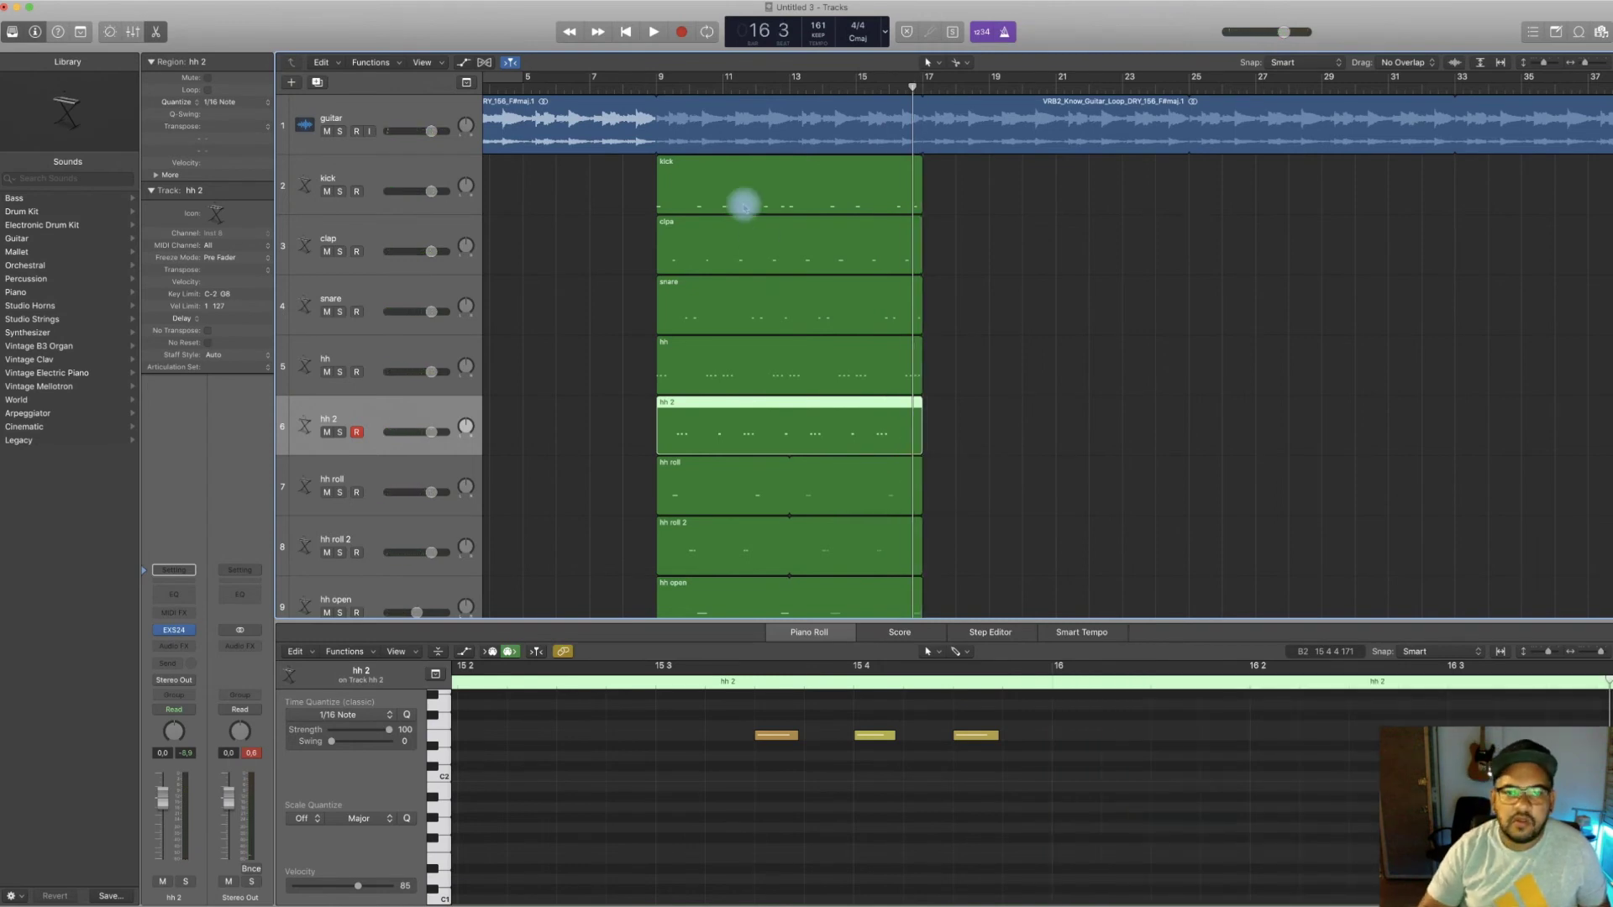
Play the whole beat from bar 9 to bar 17 to check the hi-hat layers, with all tracks in view
{"action": "left_click", "coordinate": [654, 84]}
{"action": "key", "text": "space"}
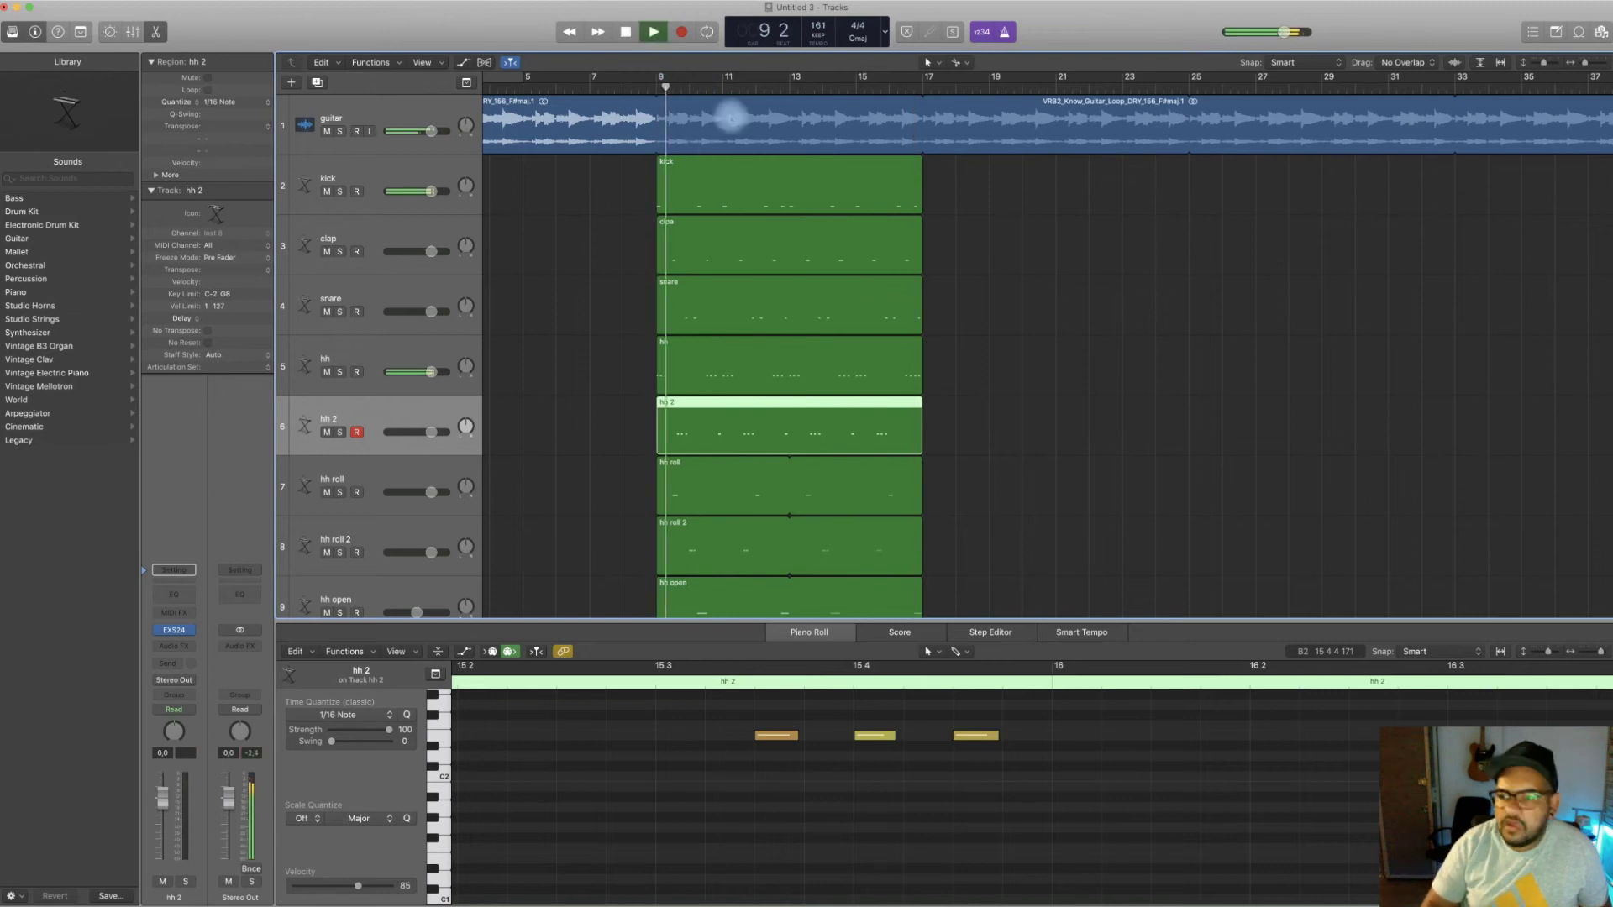
{"action": "left_click_drag", "start_coordinate": [1542, 67], "coordinate": [1540, 66]}
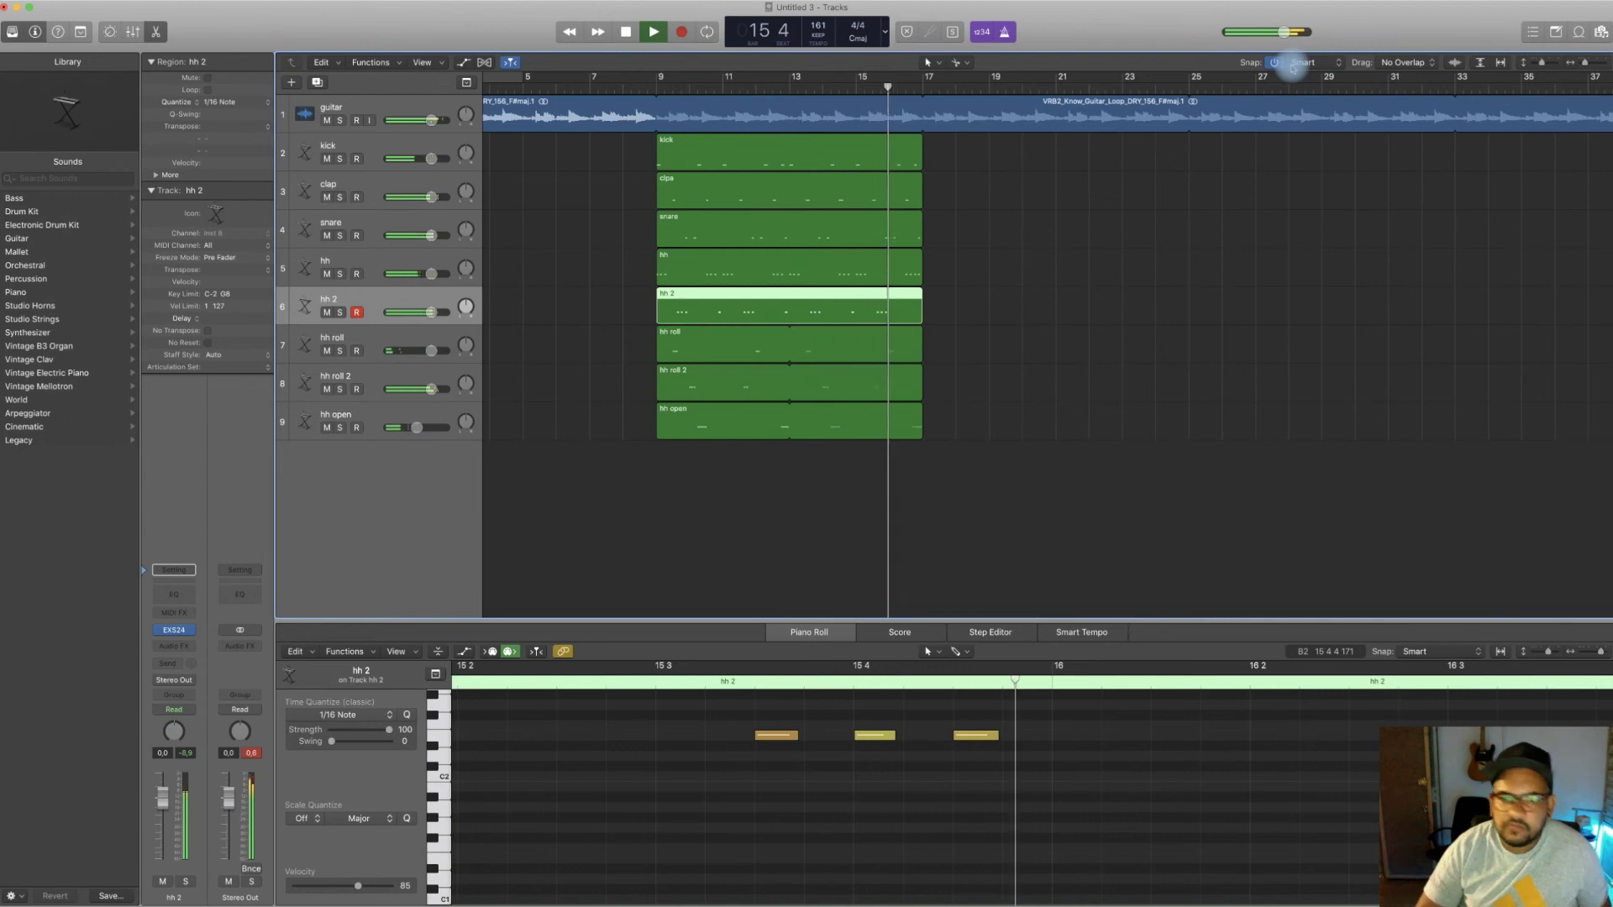
{"action": "key", "text": "space"}
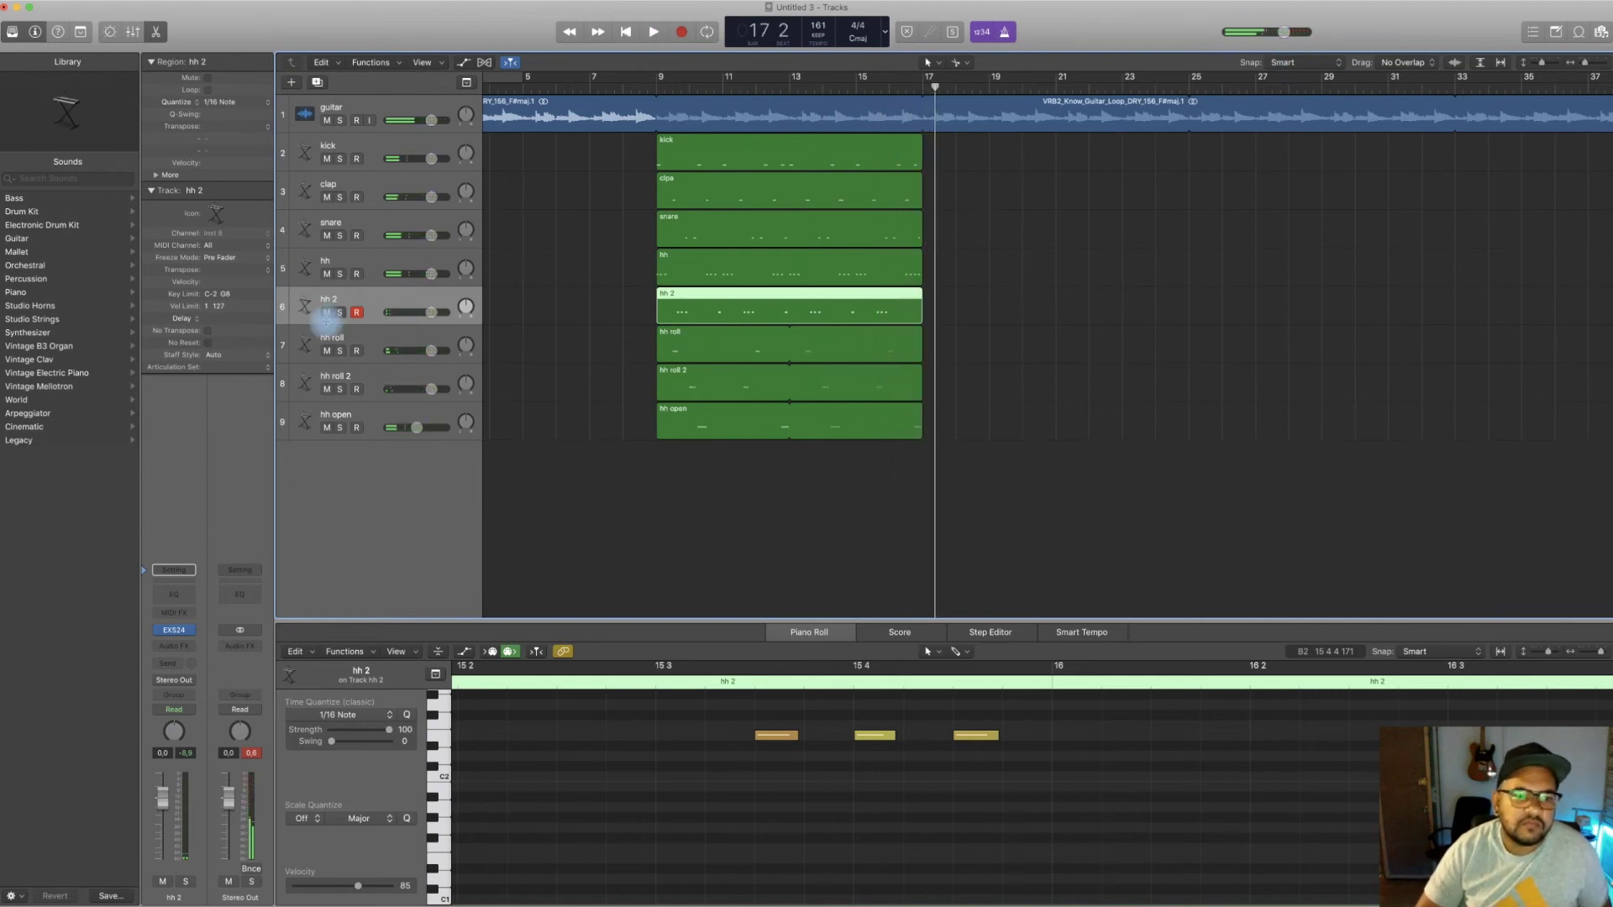
Create a new software instrument track and move it below the hh open track
{"action": "left_click", "coordinate": [291, 82]}
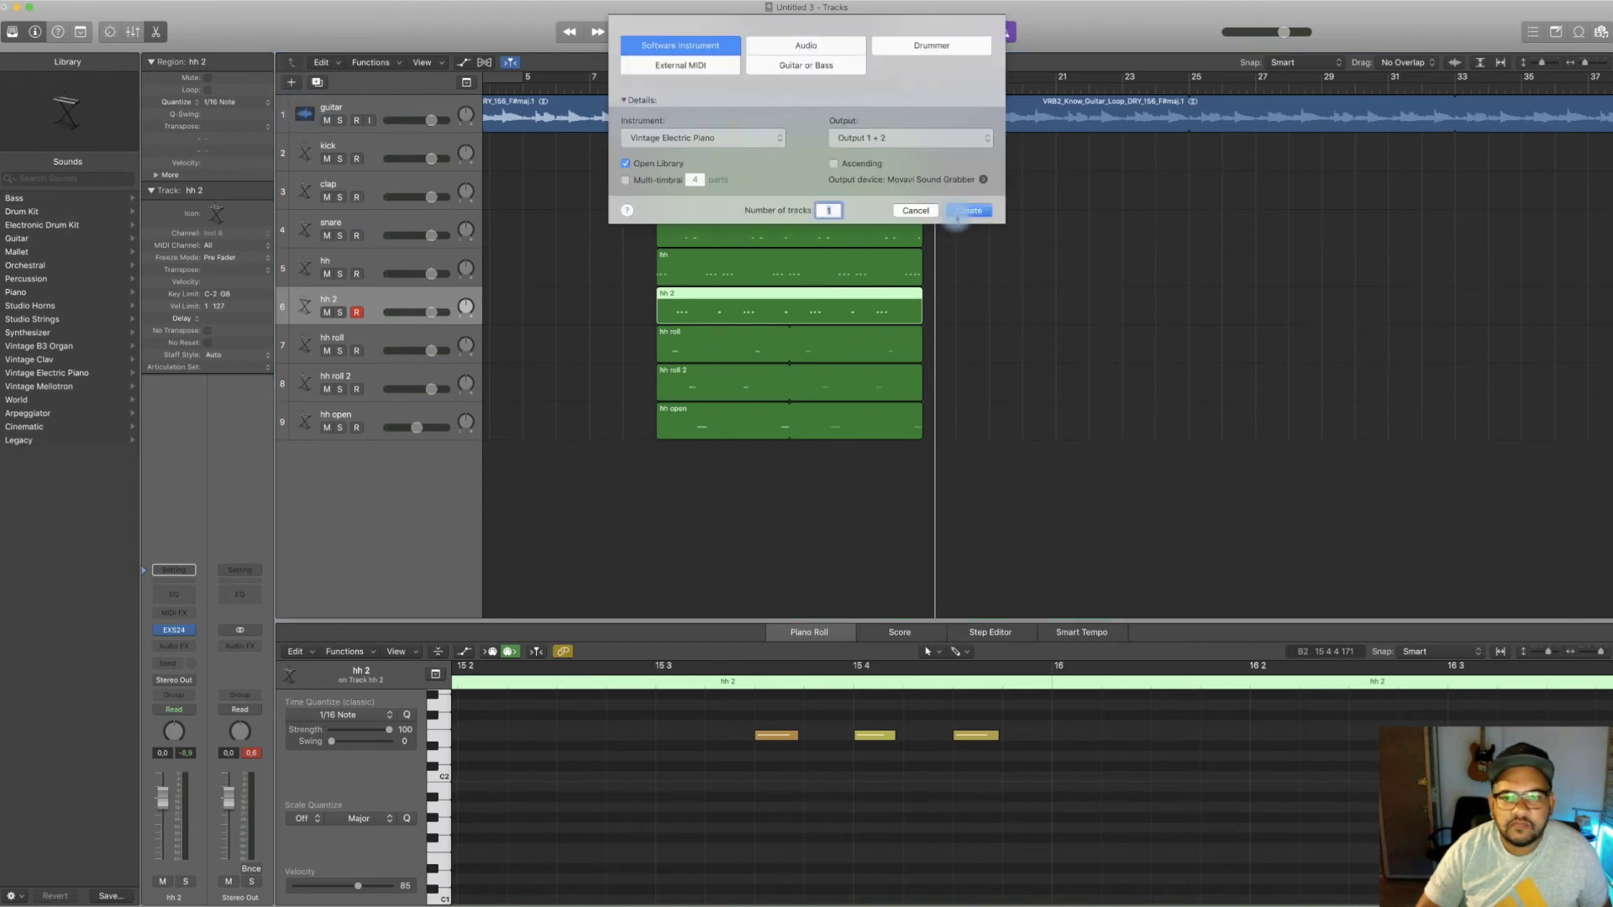
{"action": "left_click", "coordinate": [958, 212]}
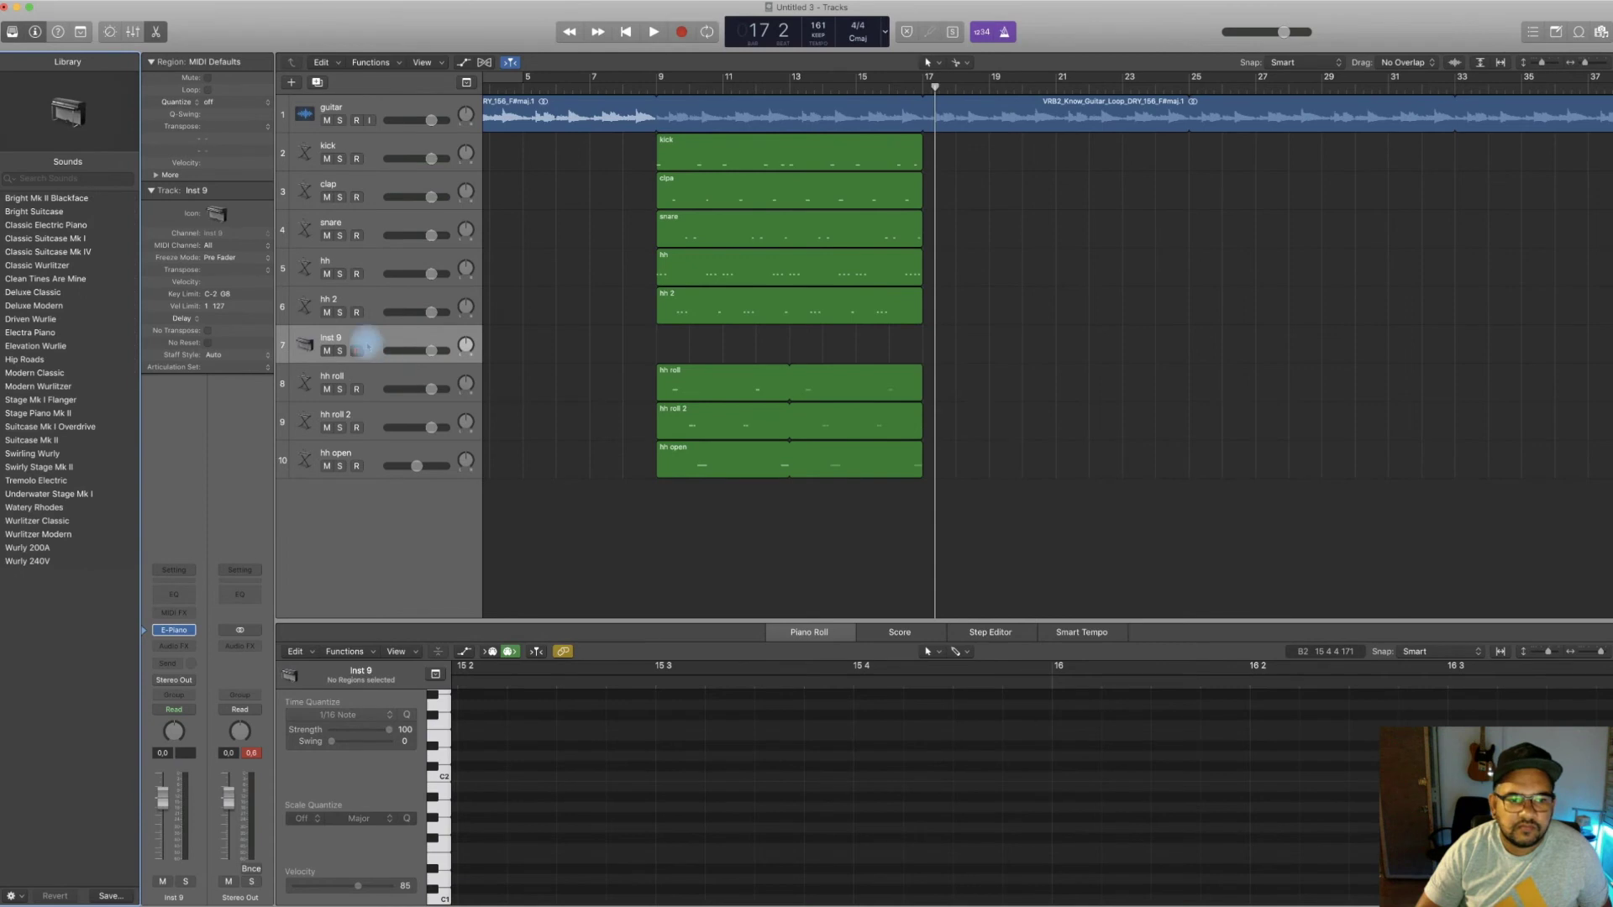
{"action": "left_click_drag", "start_coordinate": [364, 338], "coordinate": [331, 461]}
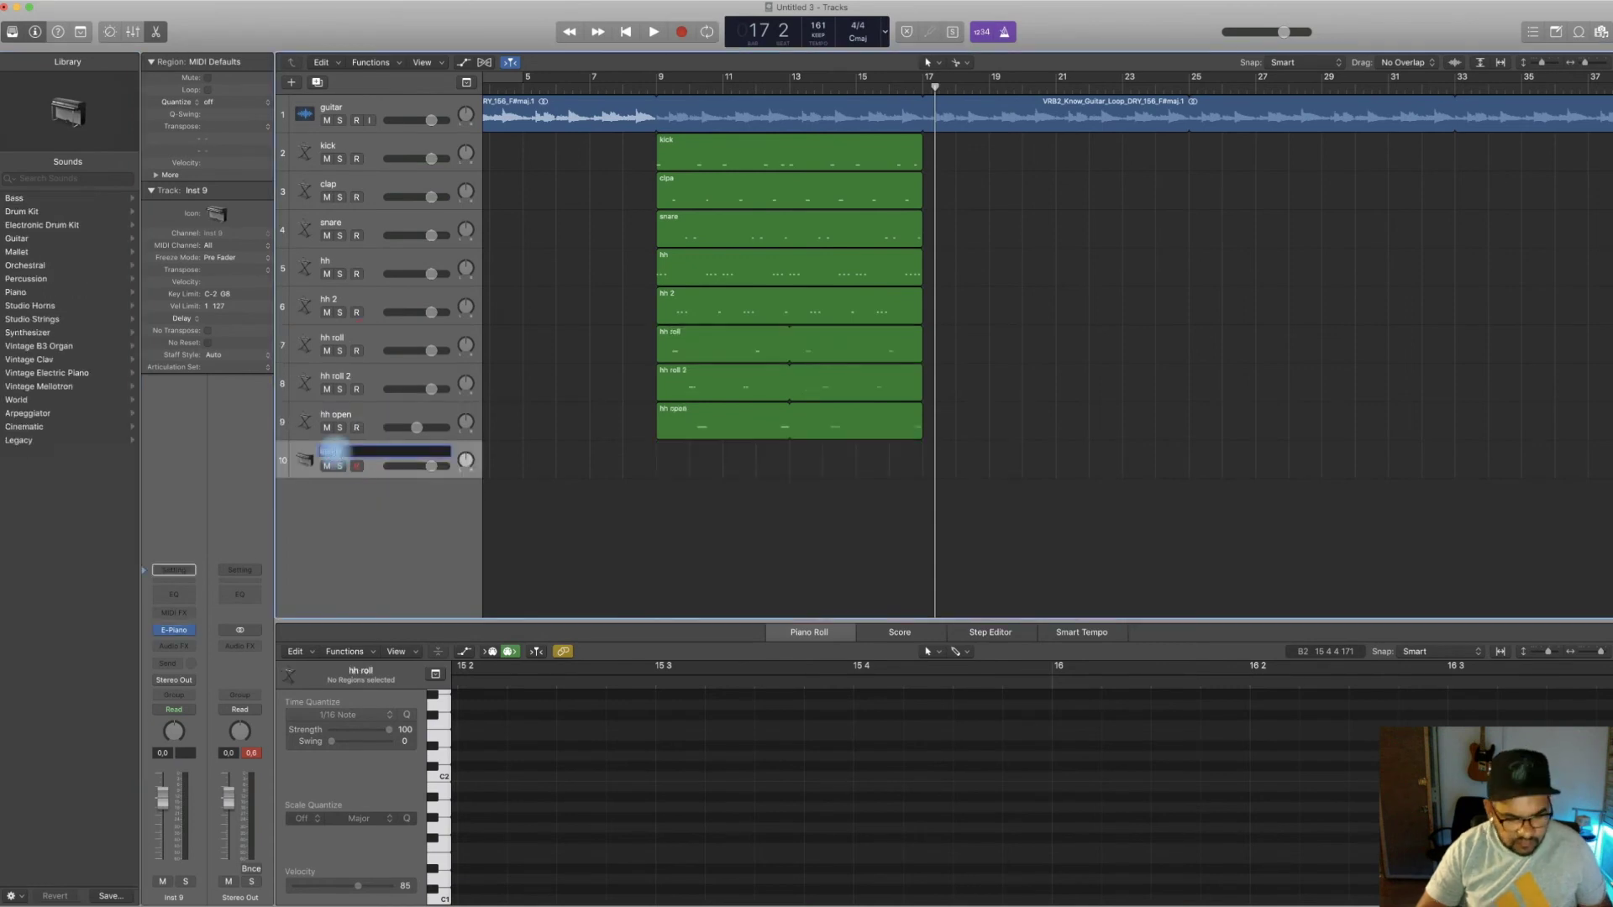
{"action": "left_click", "coordinate": [314, 450]}
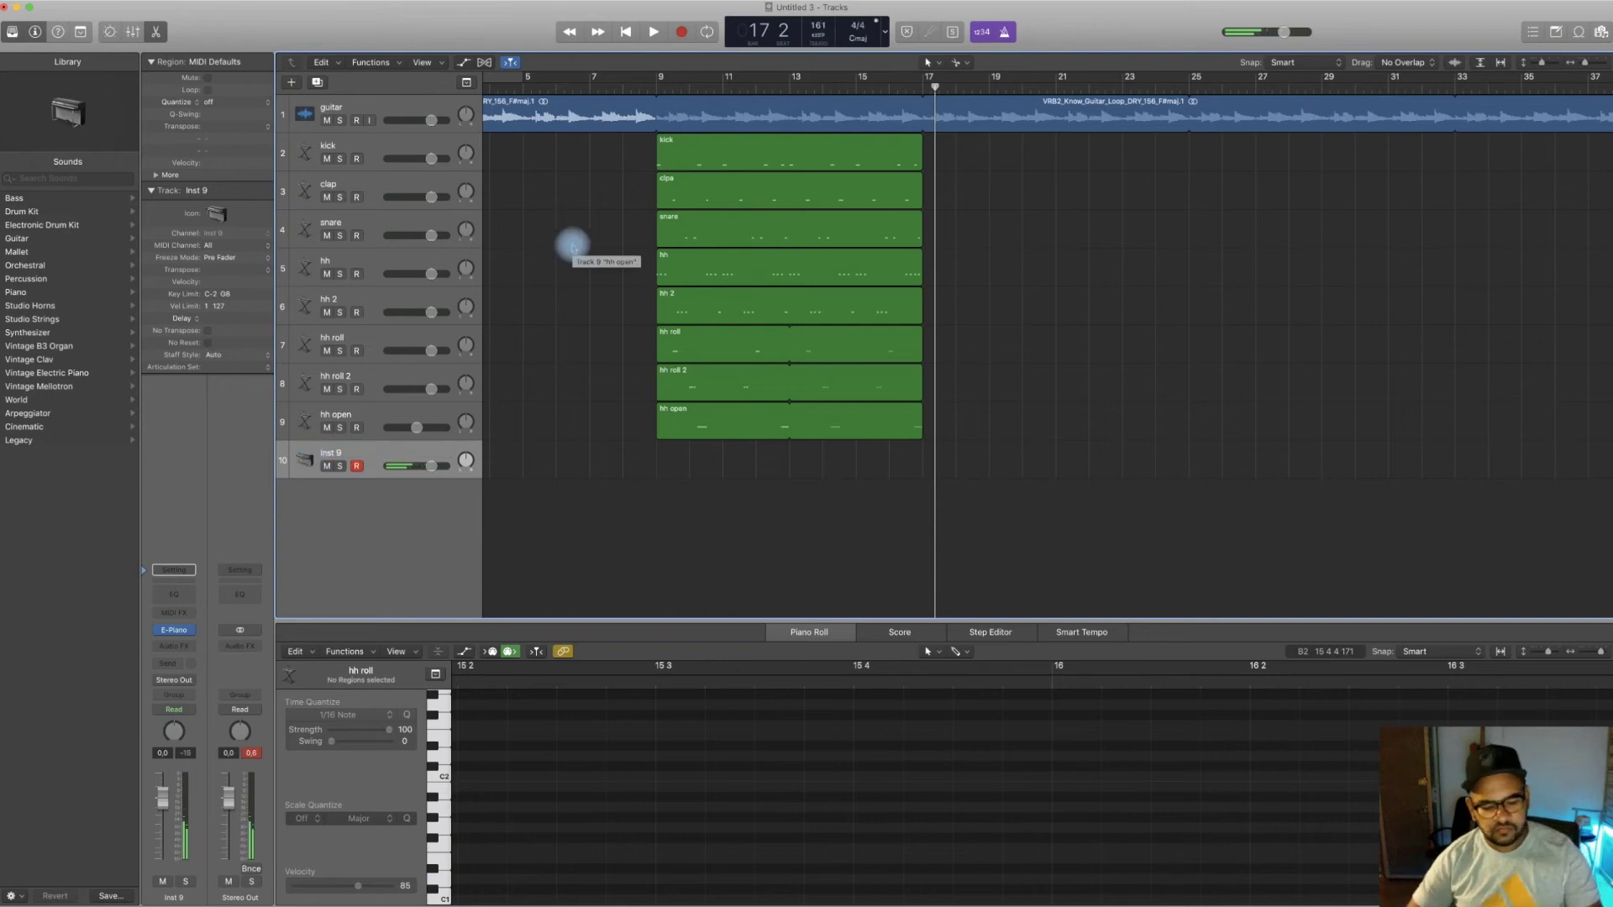
Play the arrangement from bar 1 and try out notes on the new instrument track against the loop and drums
{"action": "scroll", "coordinate": [579, 252], "scroll_direction": "left", "scroll_amount": 5}
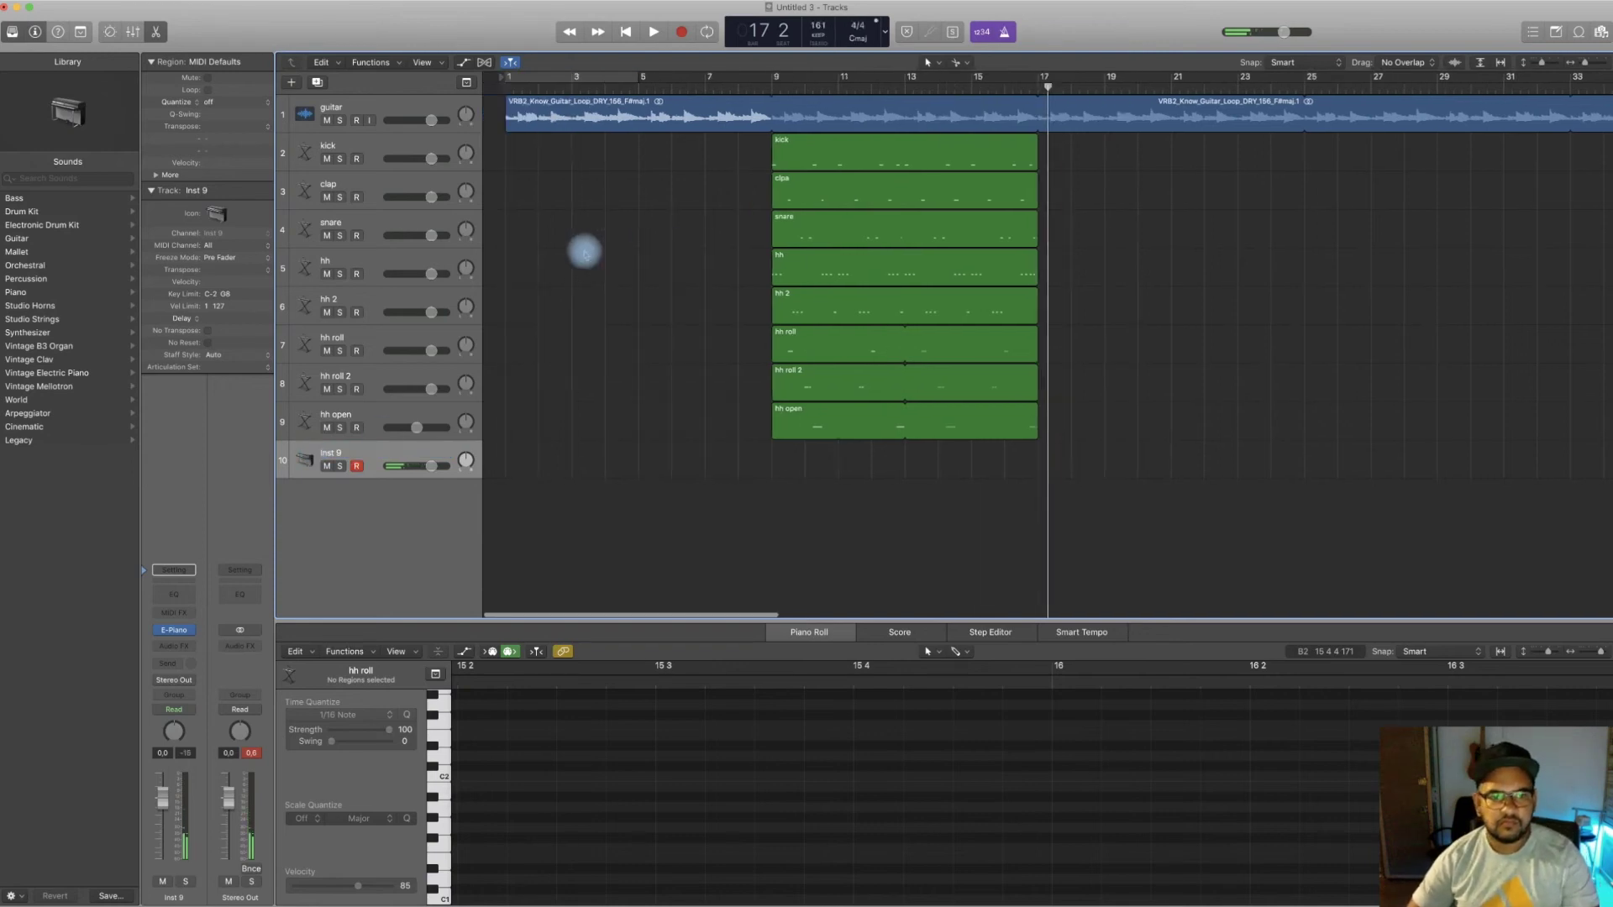
{"action": "left_click", "coordinate": [488, 84]}
{"action": "key", "text": "space"}
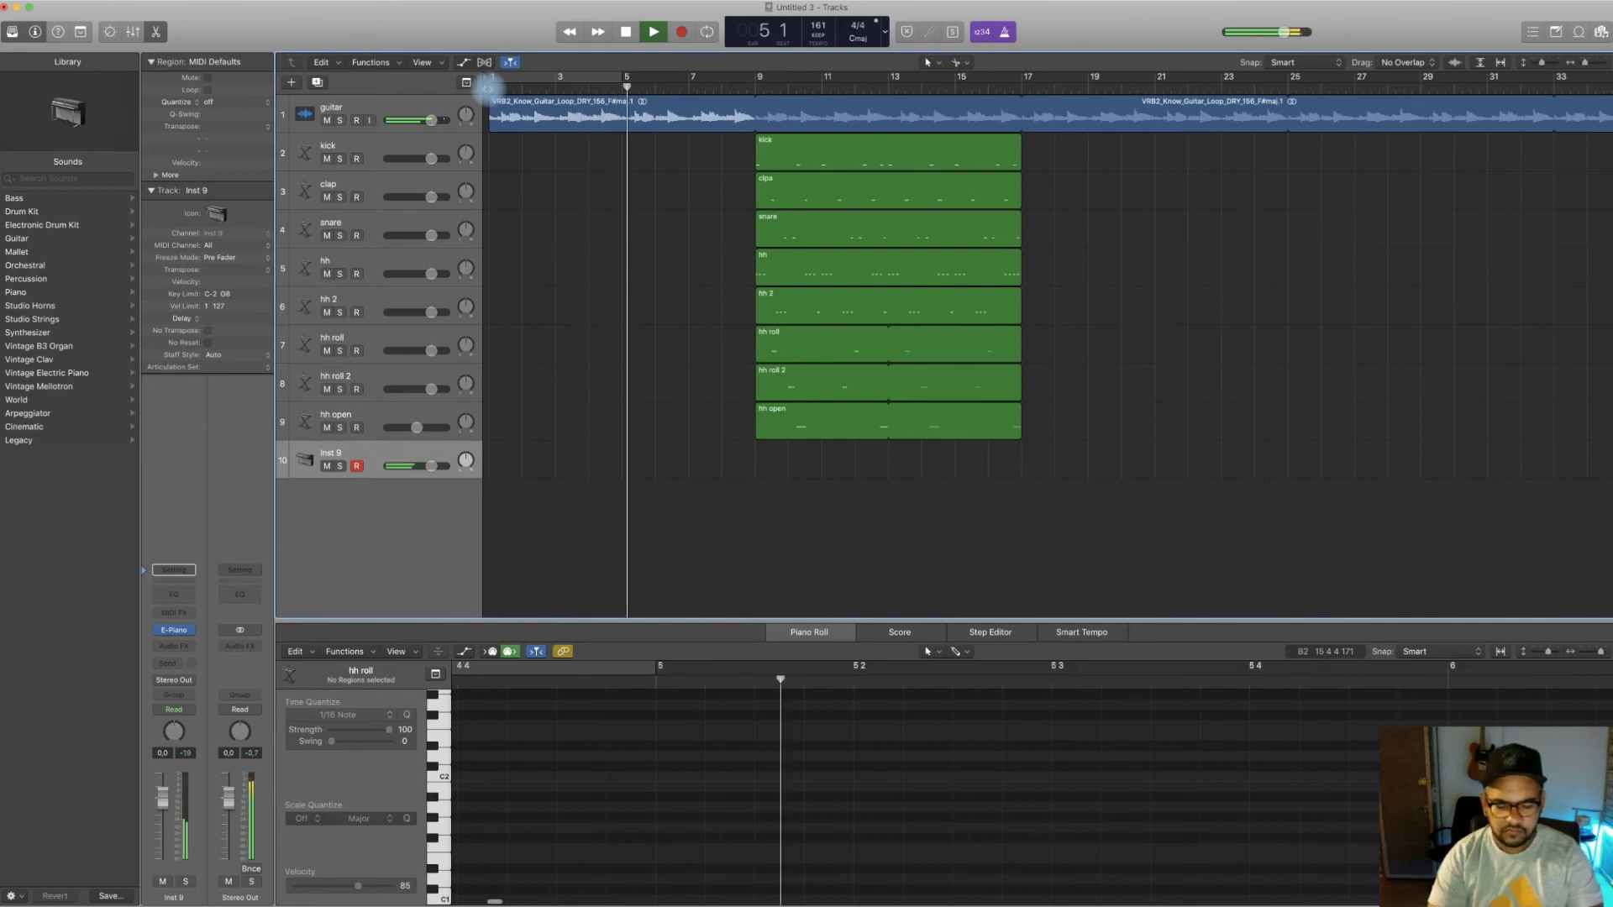
{"action": "key", "text": "space"}
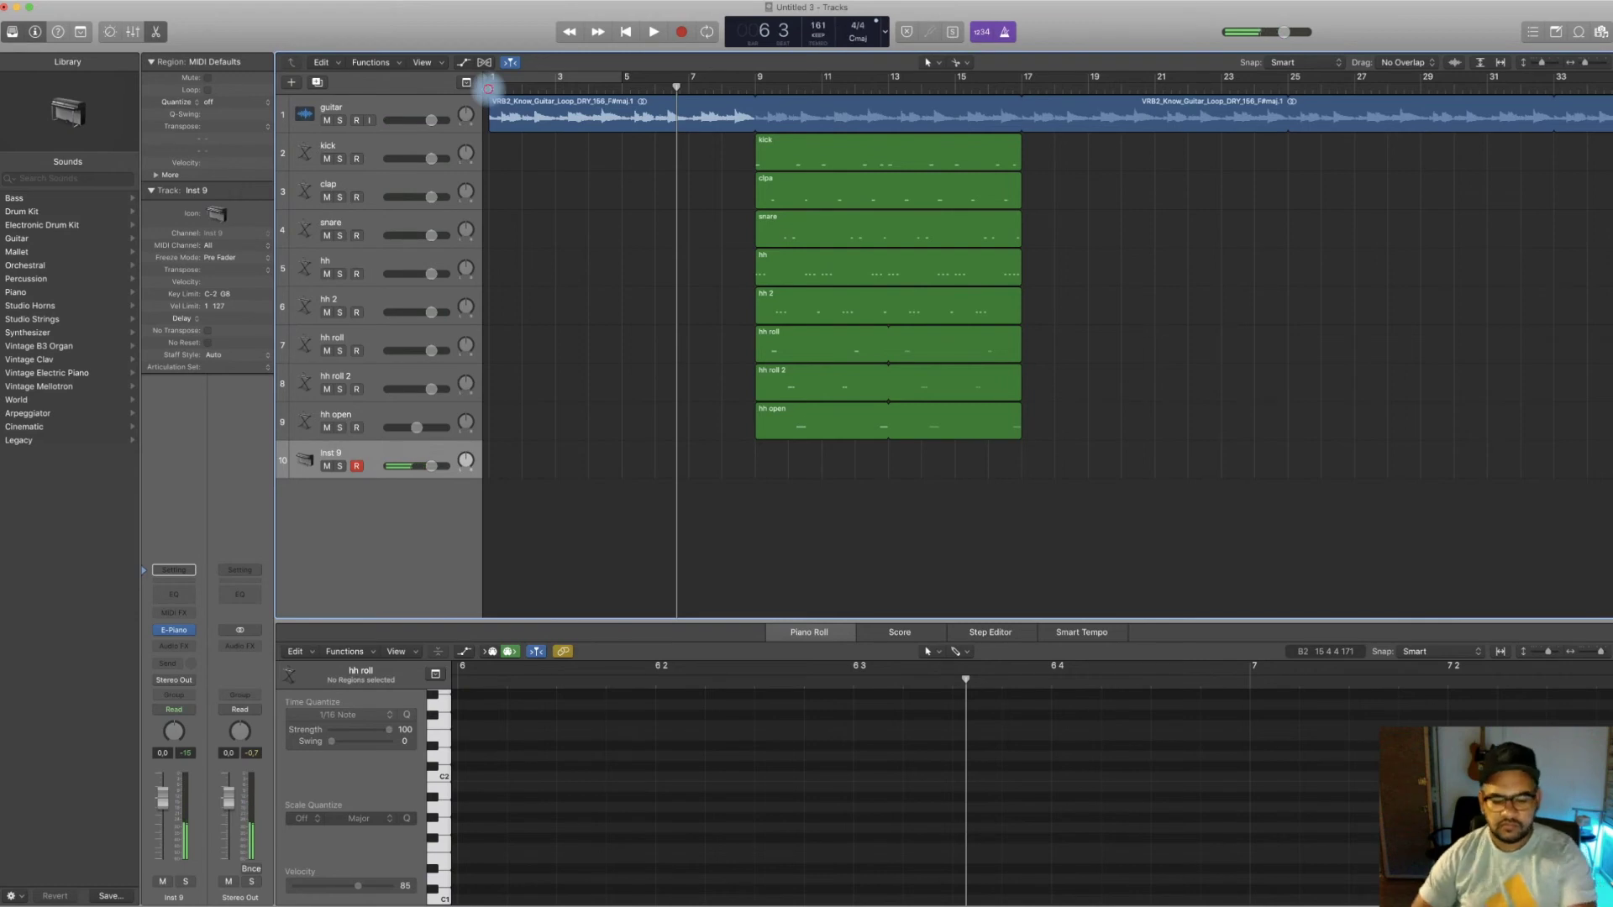
{"action": "double_click", "coordinate": [487, 88]}
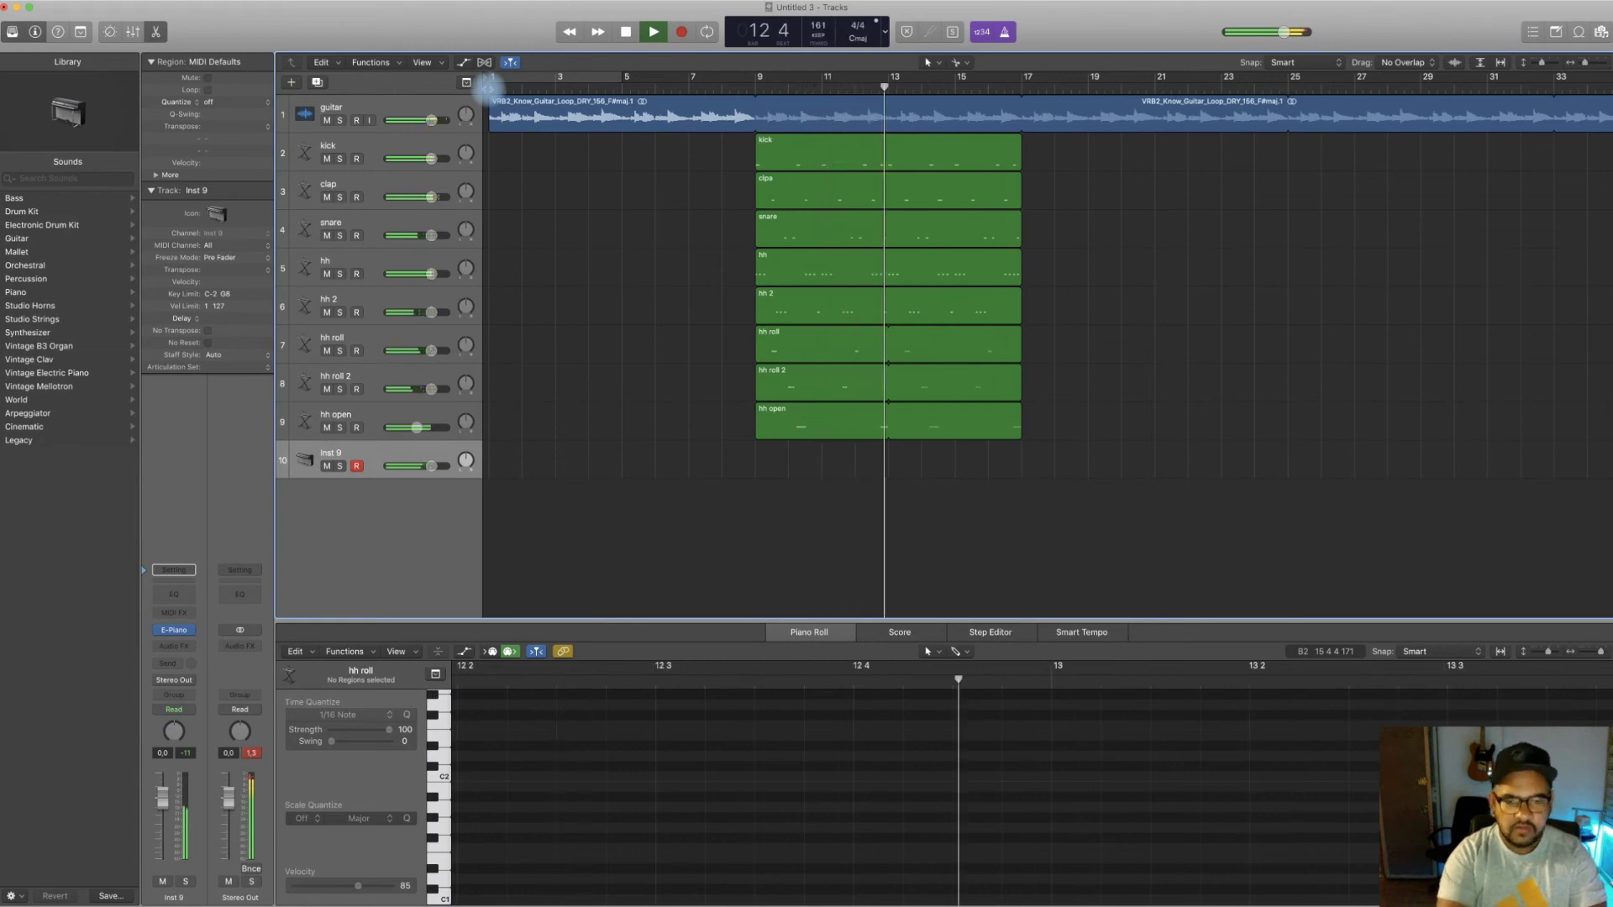
{"action": "key", "text": "space"}
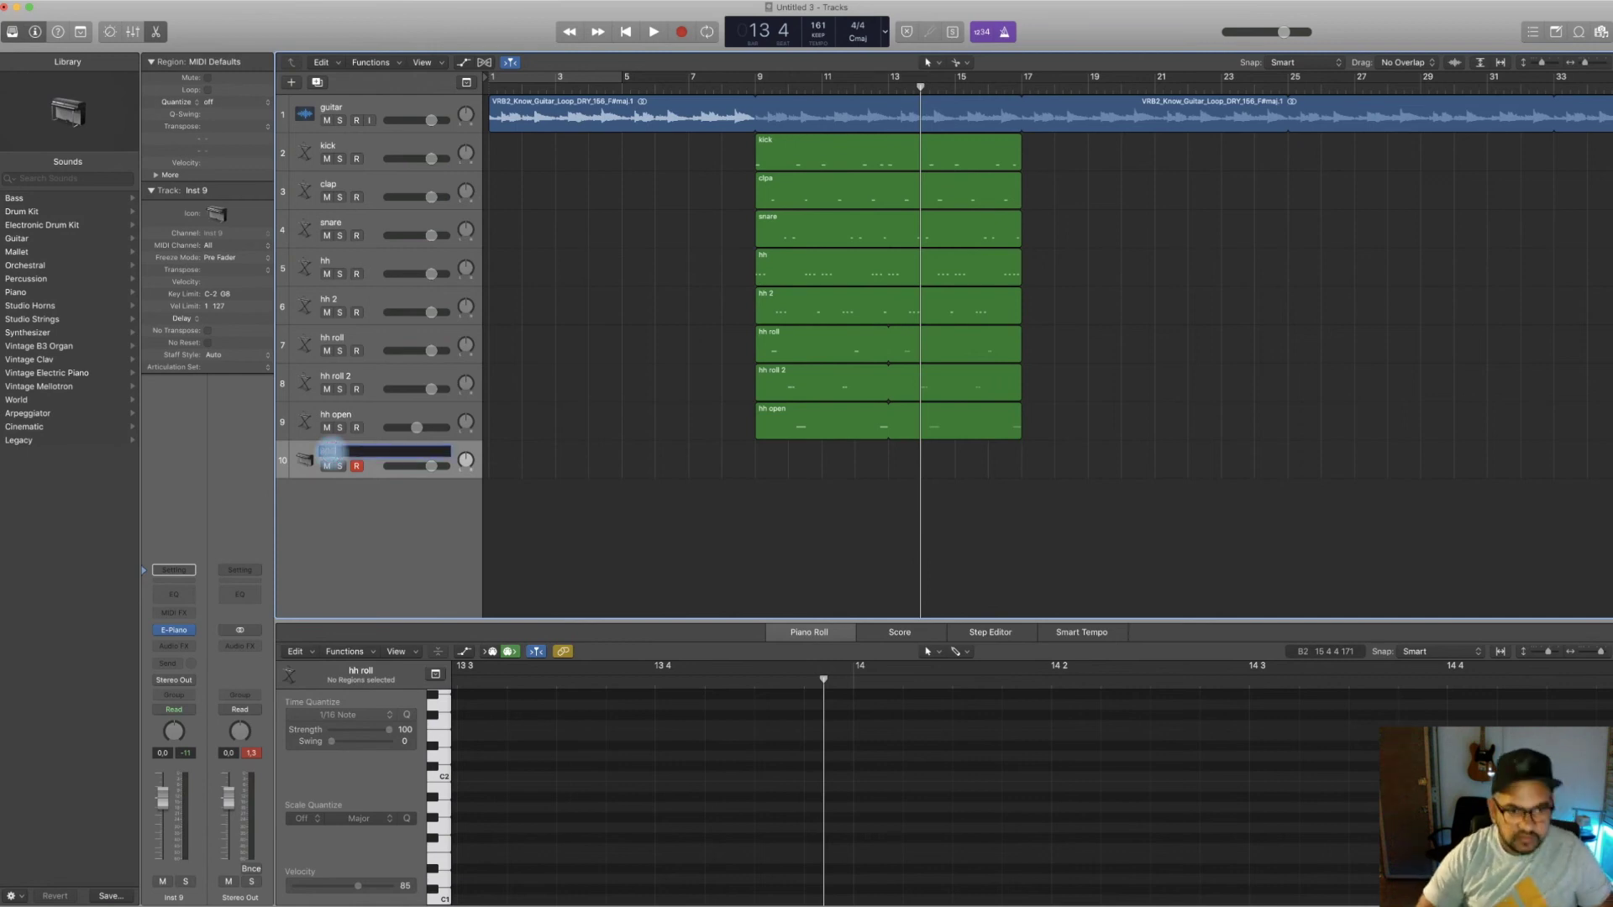
Rename the new track 808 and load the 808 Studio instrument on it
{"action": "key", "text": "Return"}
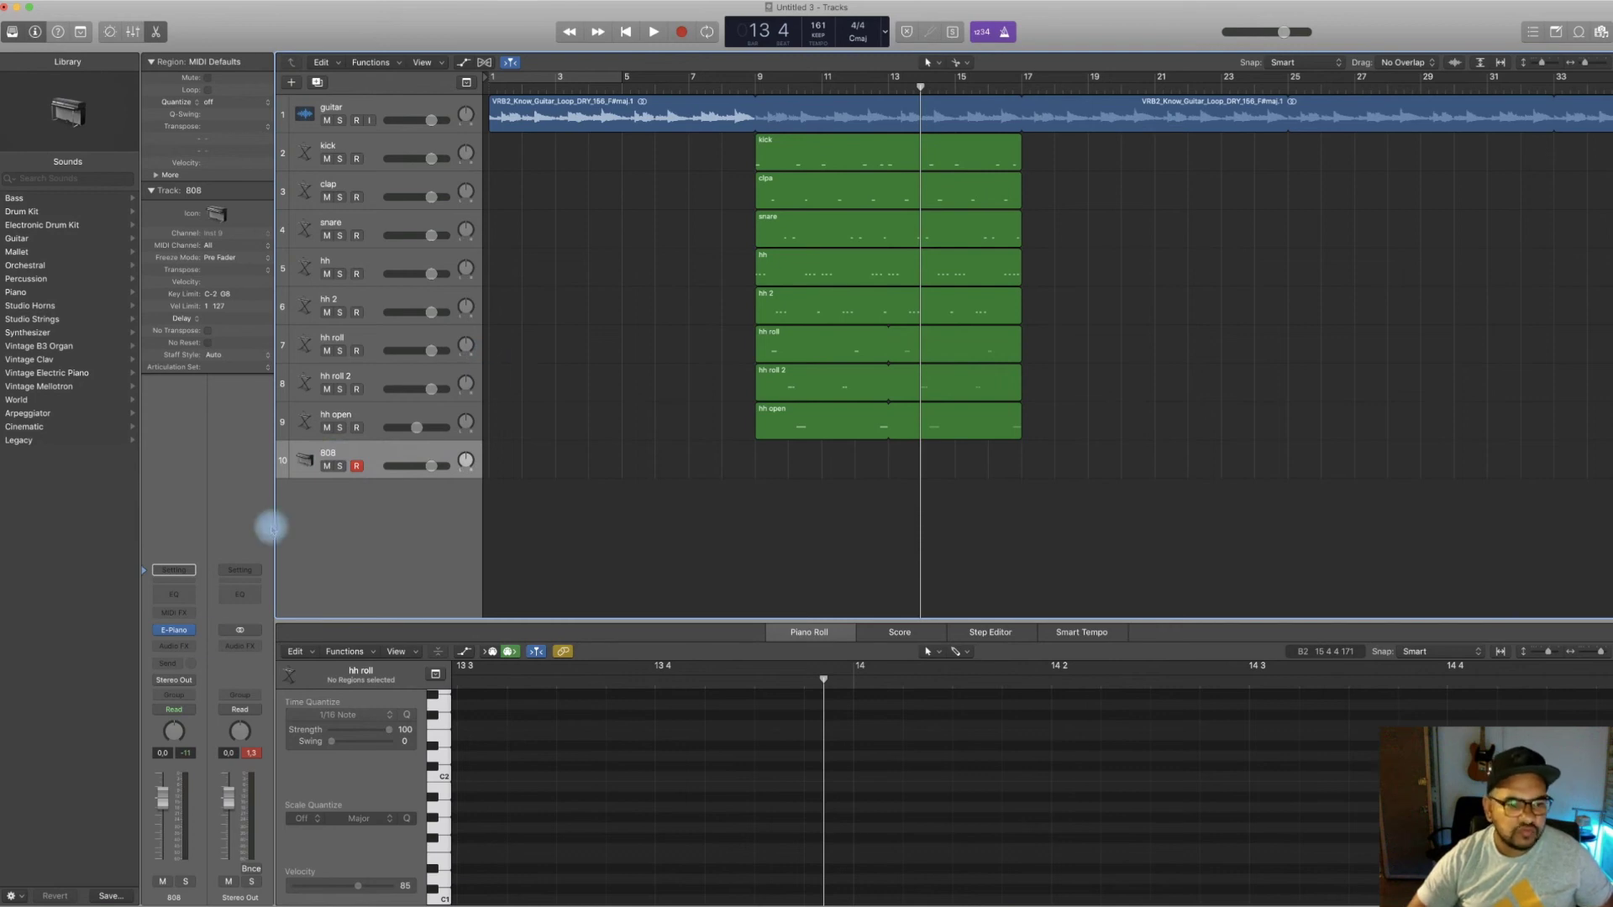
{"action": "left_click", "coordinate": [178, 630]}
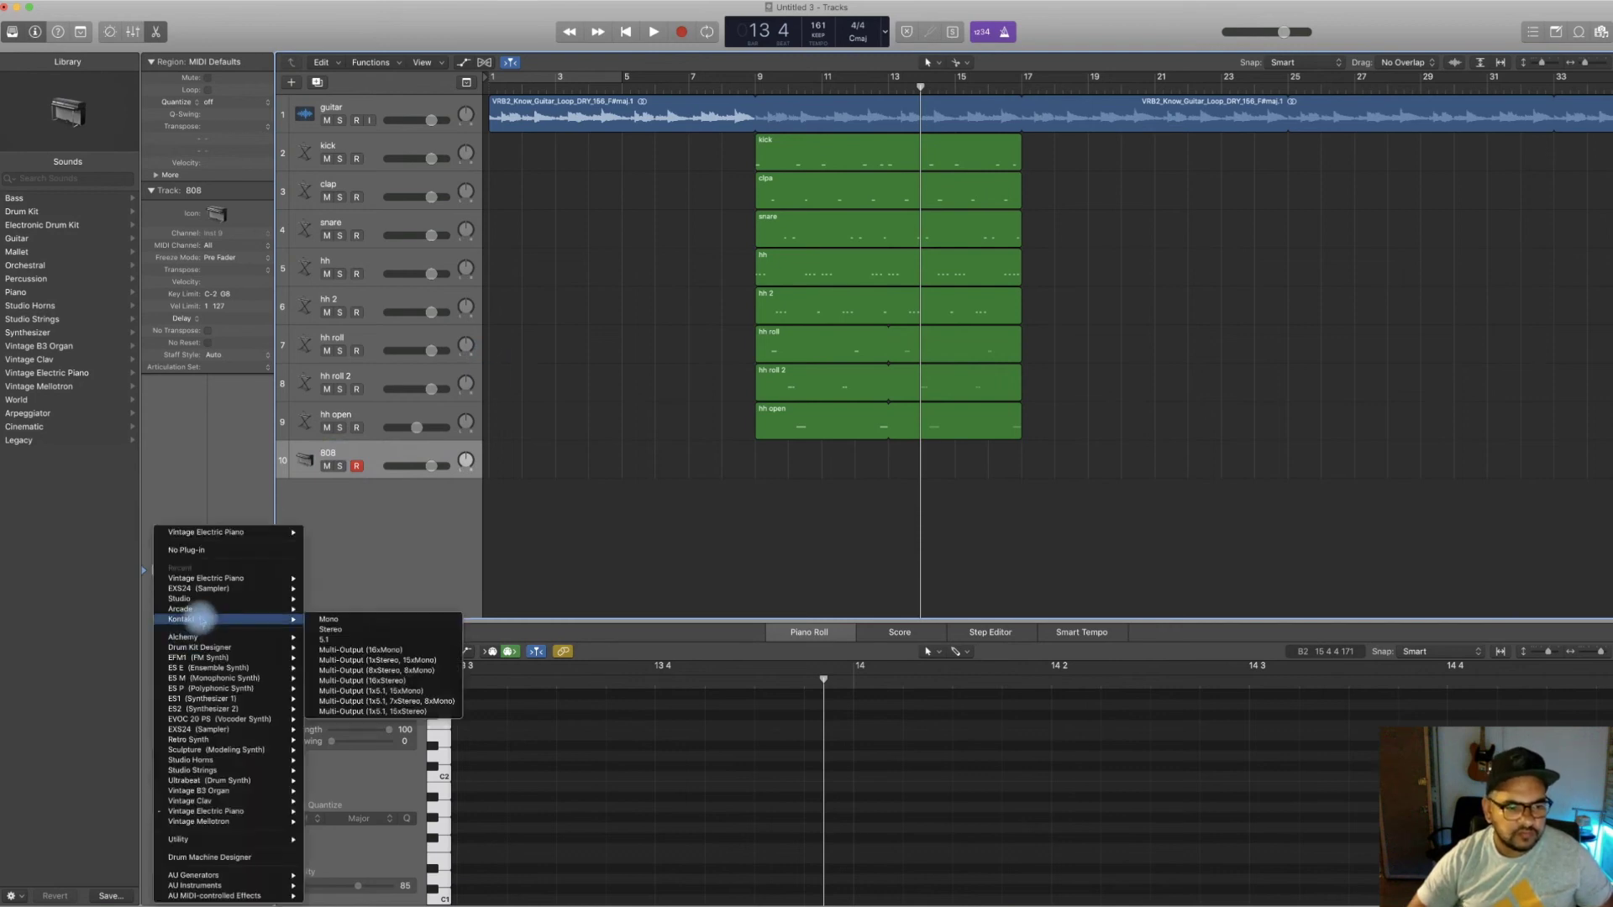
{"action": "mouse_move", "coordinate": [269, 598]}
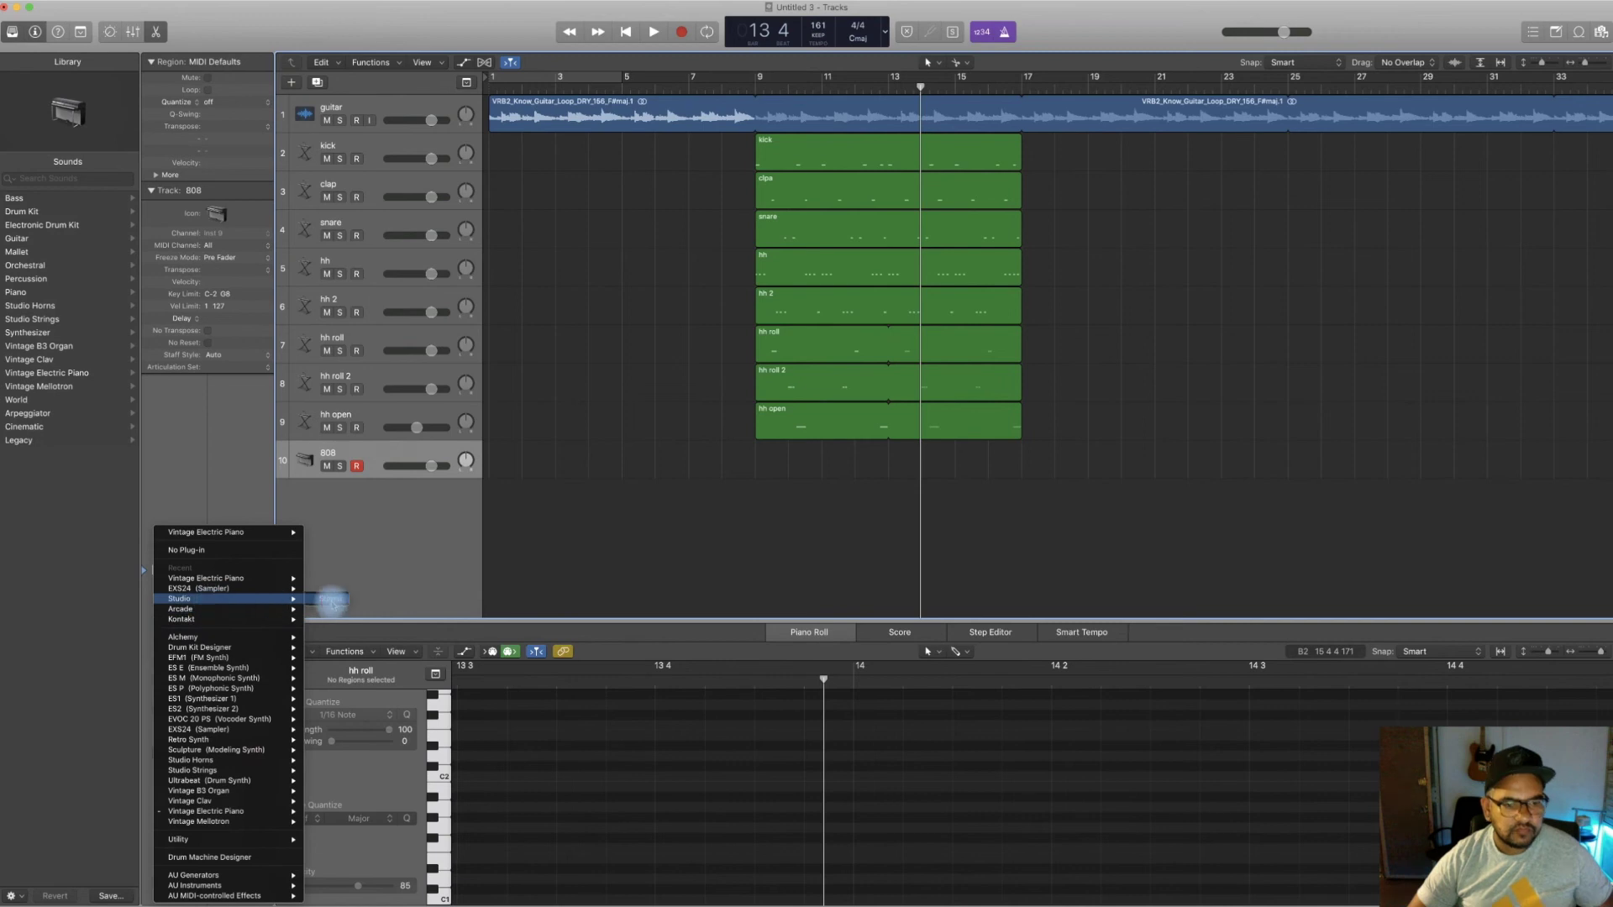
{"action": "left_click", "coordinate": [332, 600]}
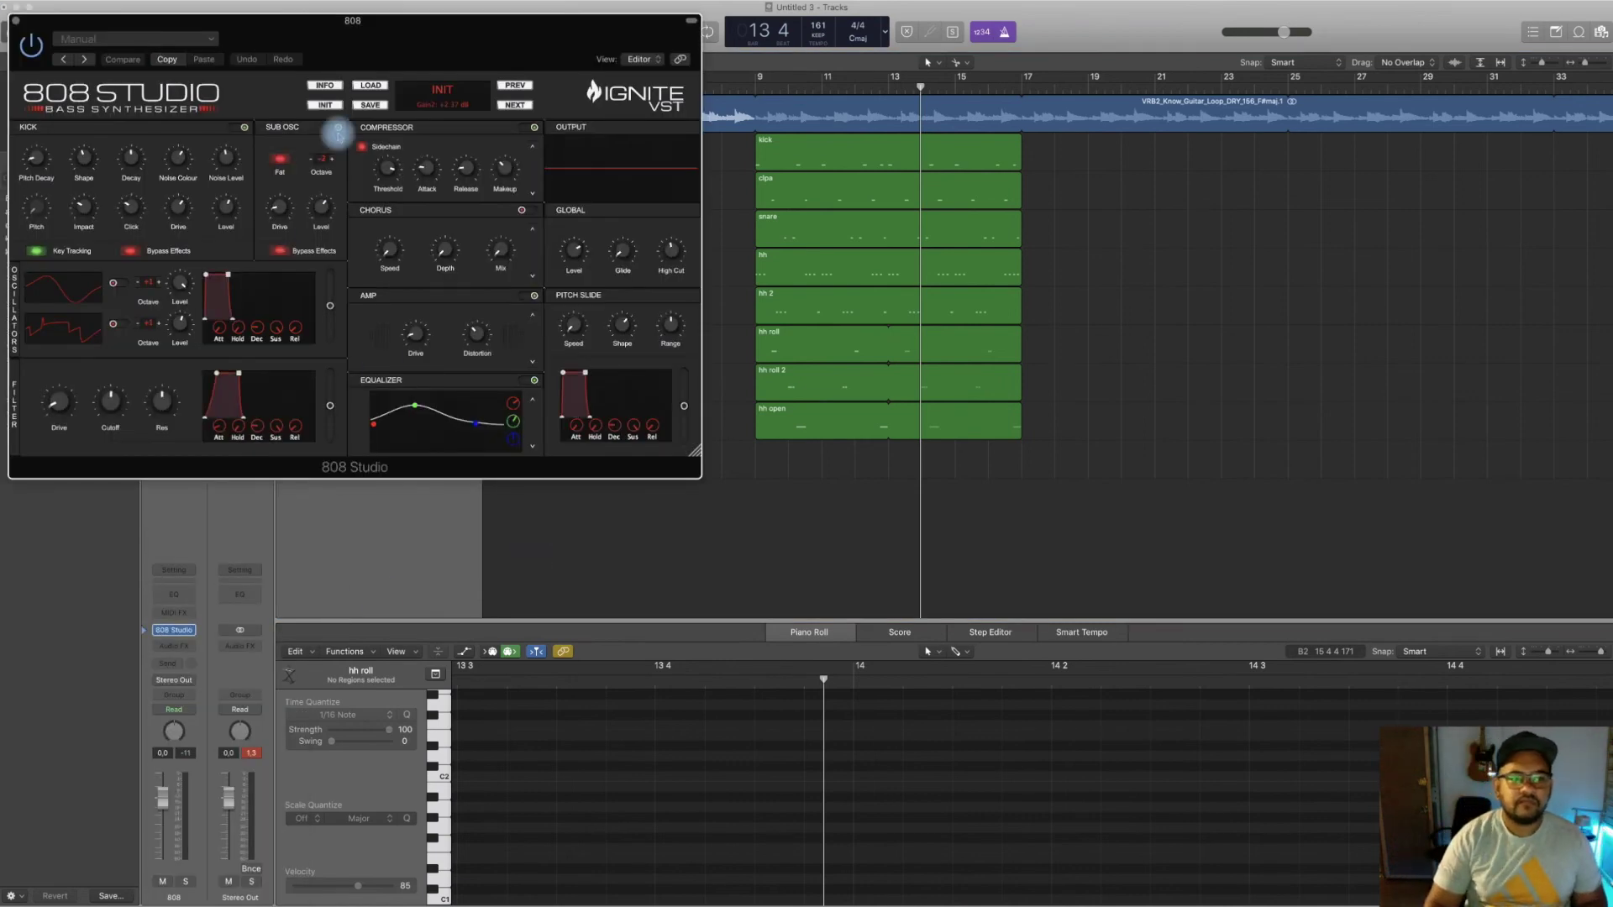
Load the Hardie 1 preset from the 808 category and lower the 808 track's volume to about -16 dB
{"action": "left_click", "coordinate": [370, 88]}
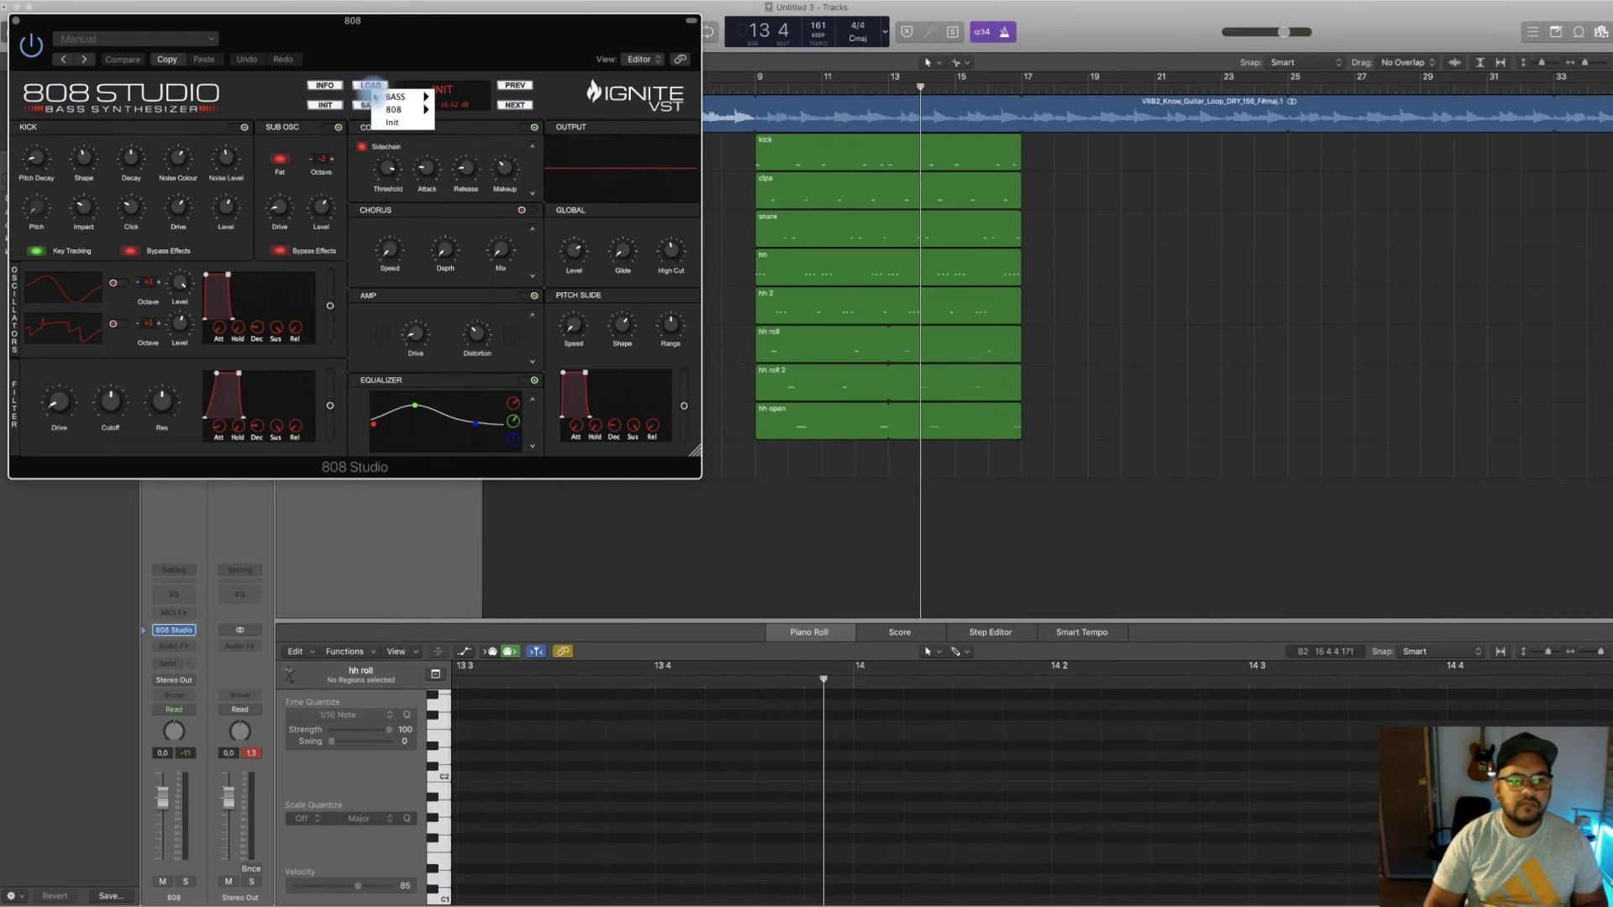
{"action": "mouse_move", "coordinate": [395, 109]}
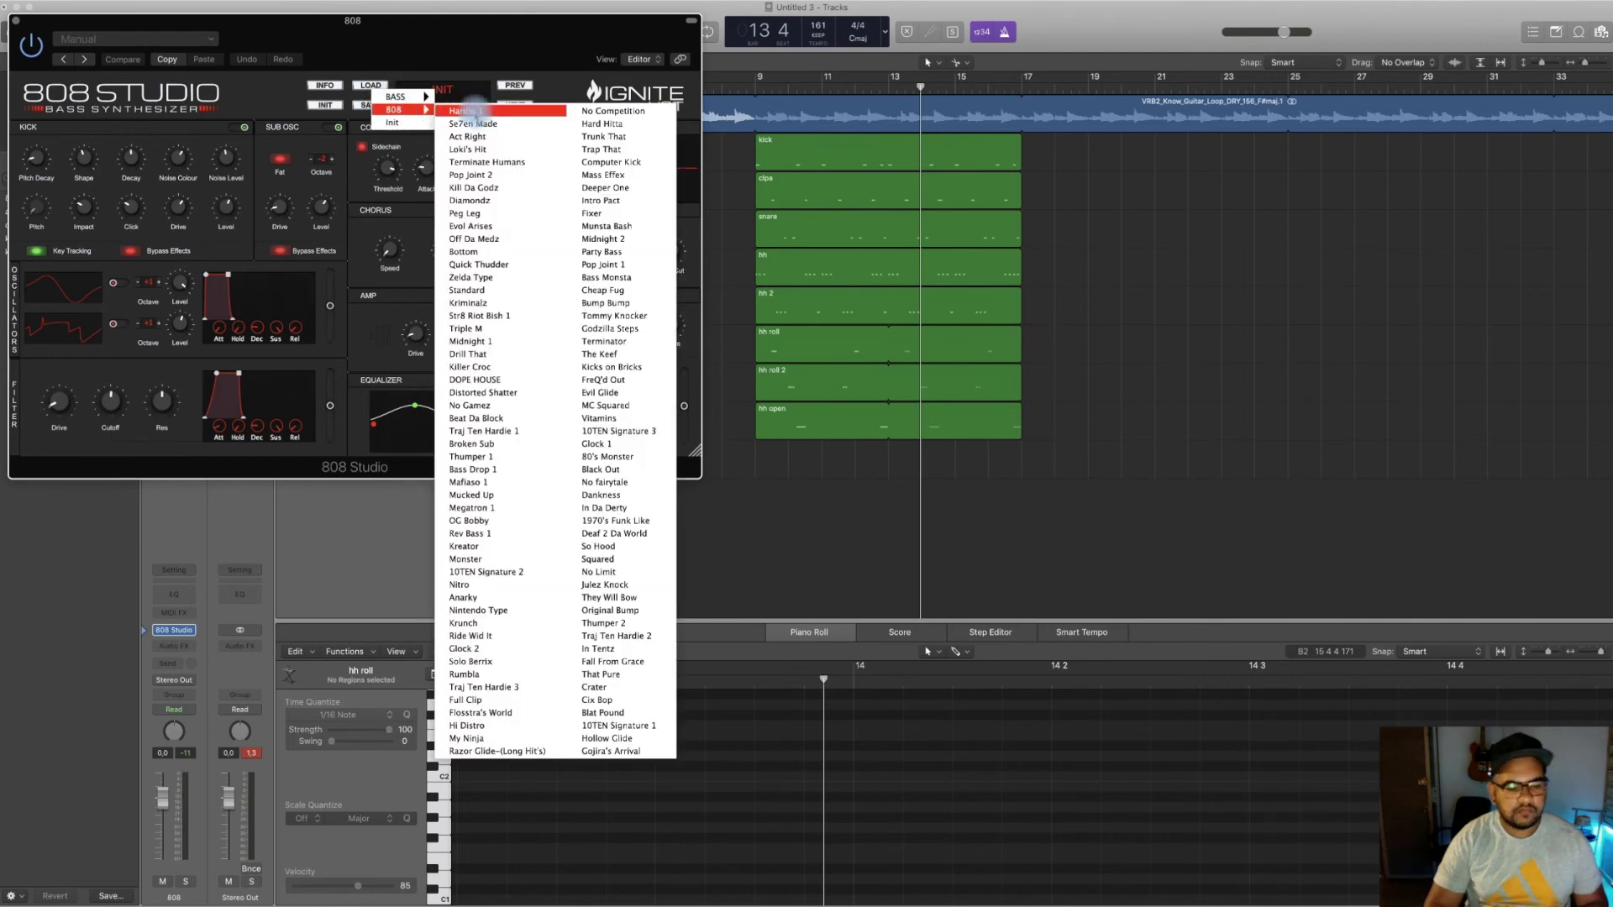
{"action": "left_click", "coordinate": [475, 111]}
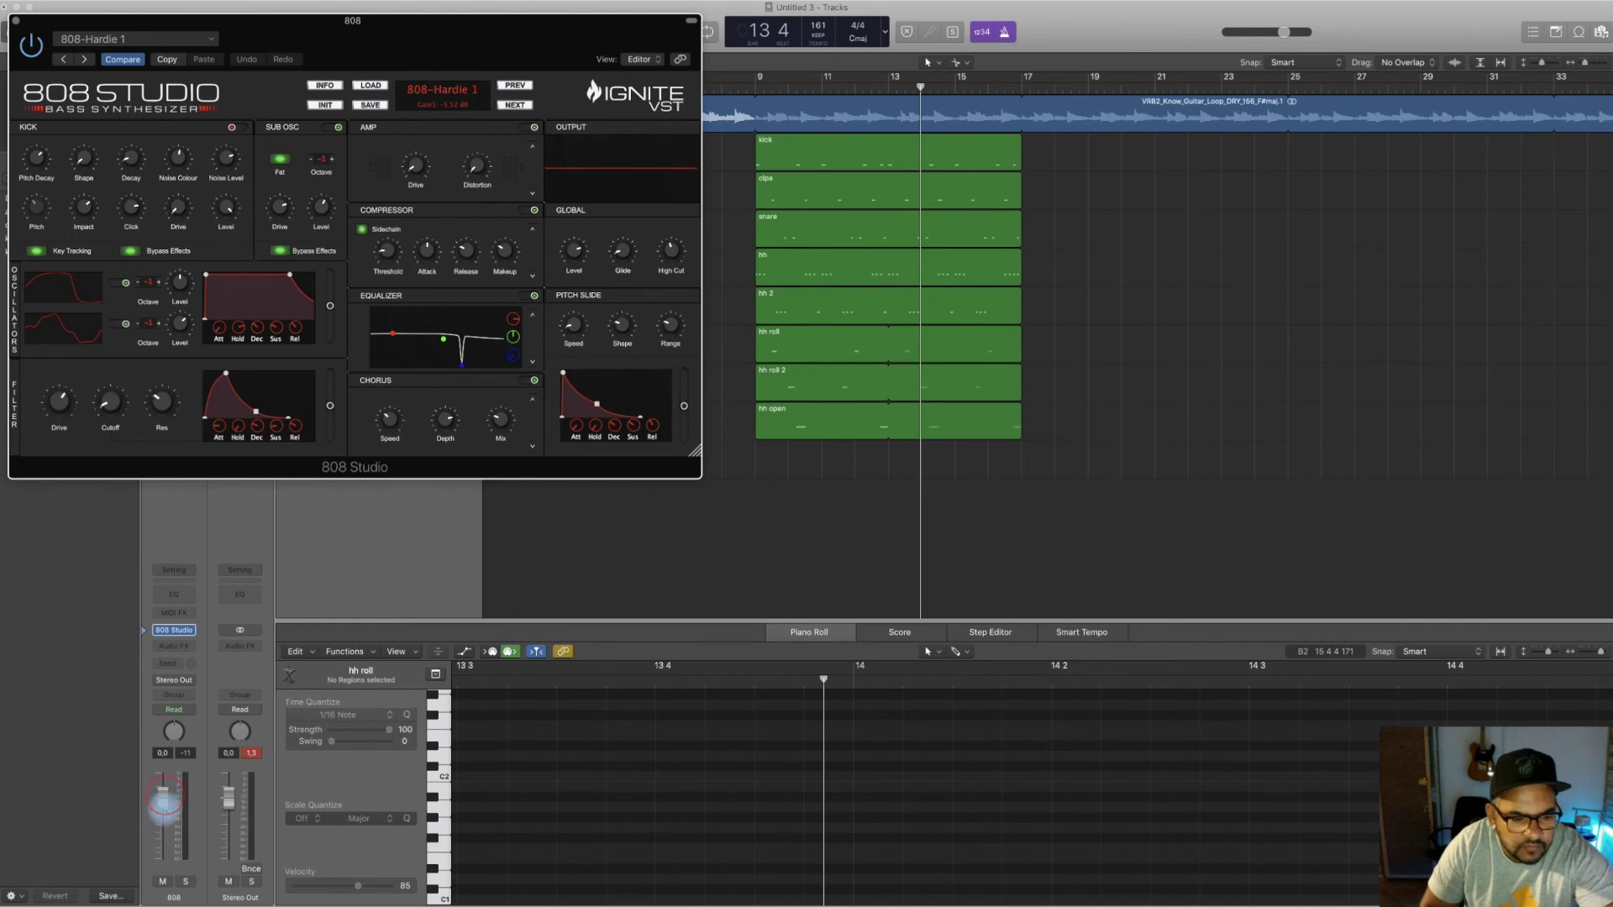
{"action": "left_click_drag", "start_coordinate": [166, 795], "coordinate": [165, 832]}
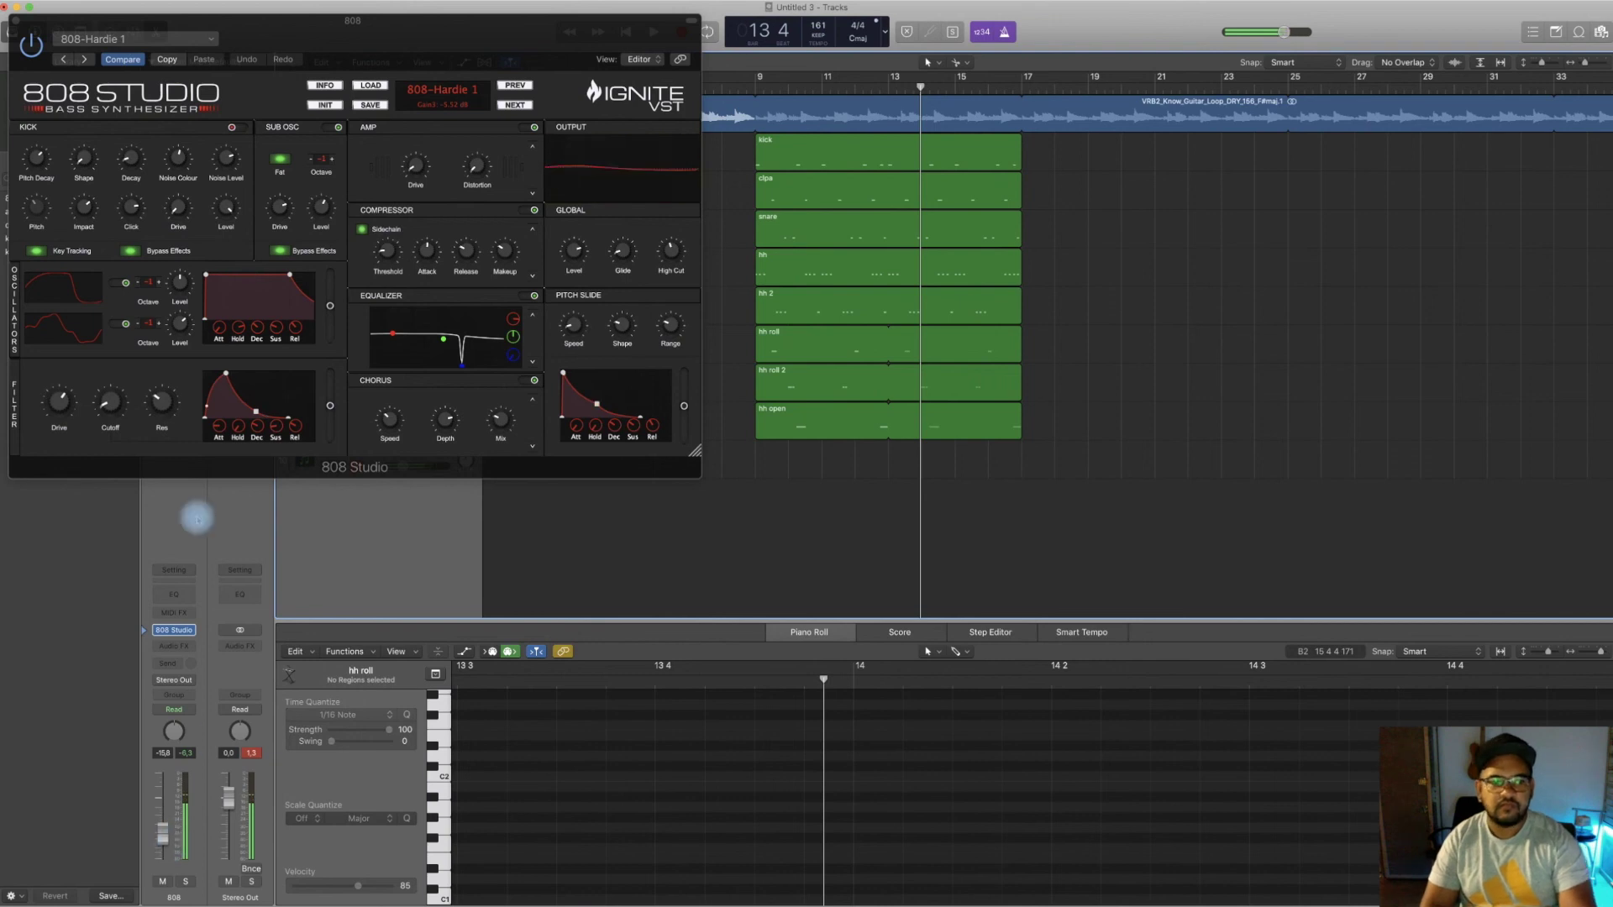
Advance through the Se7en Made preset to Act Right and set the cycle range from bar 9 to bar 17
{"action": "left_click", "coordinate": [514, 105]}
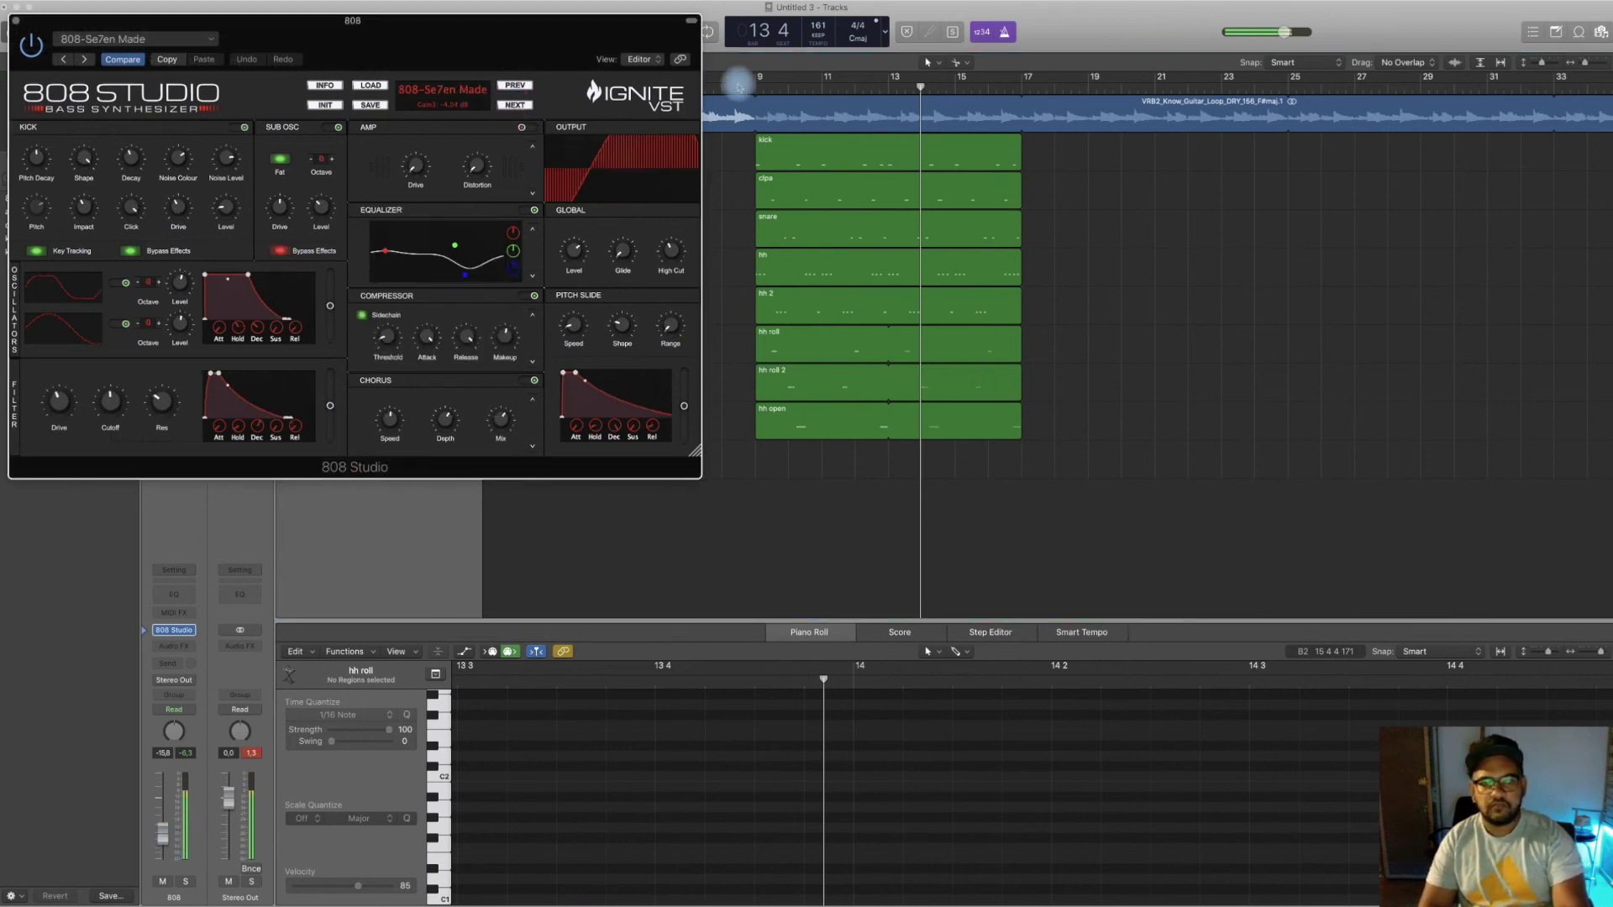
{"action": "left_click", "coordinate": [514, 105]}
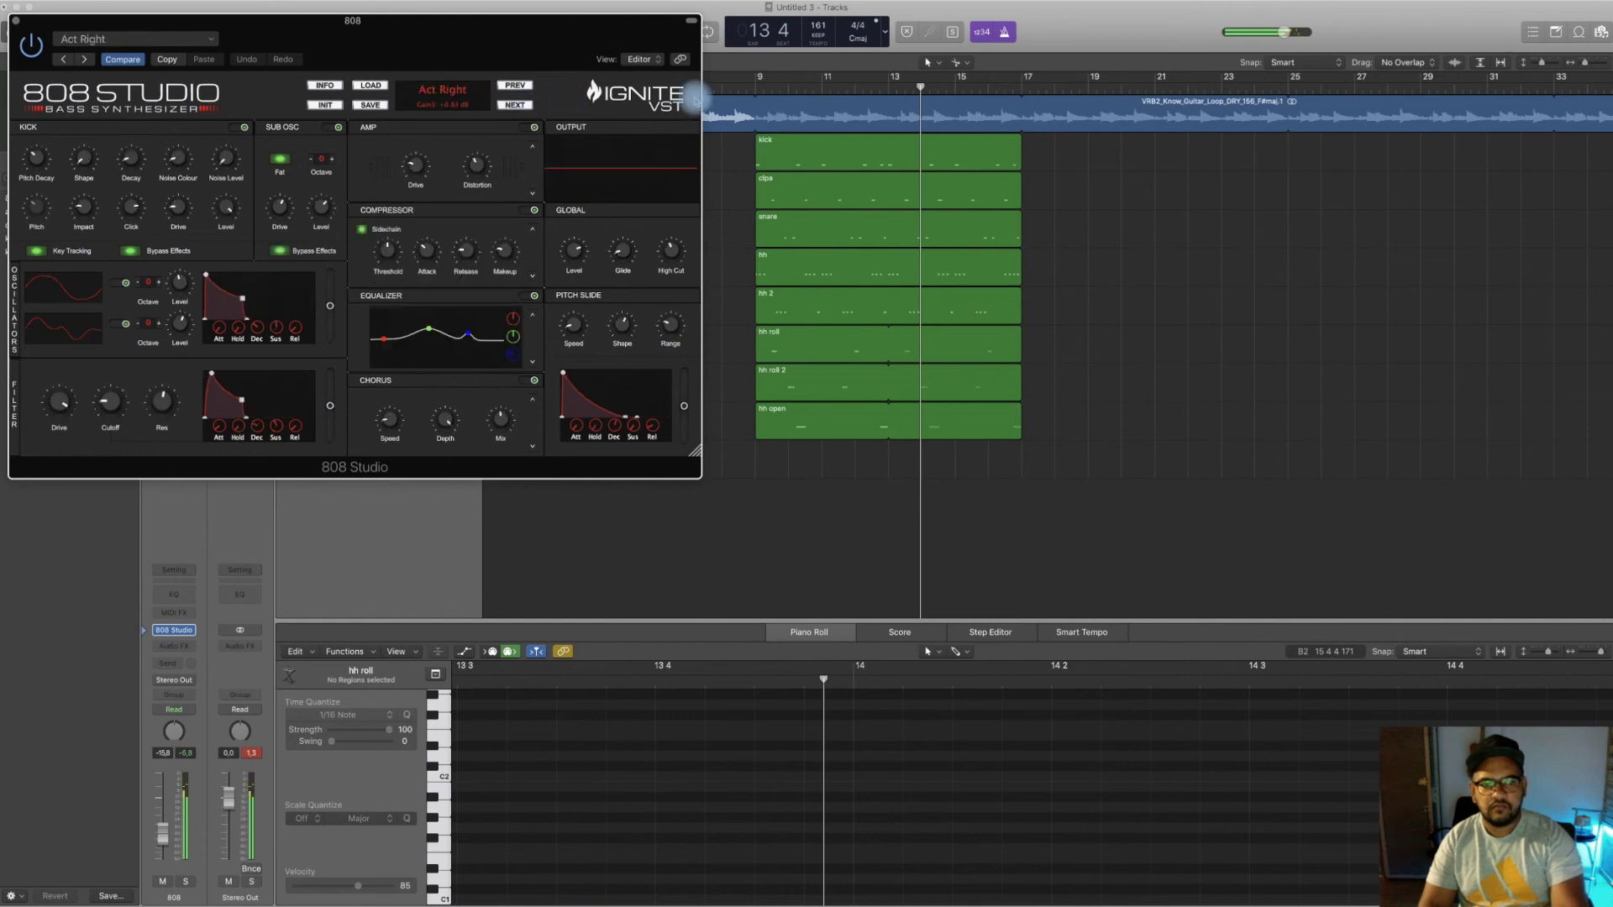
{"action": "left_click_drag", "start_coordinate": [756, 78], "coordinate": [1020, 89]}
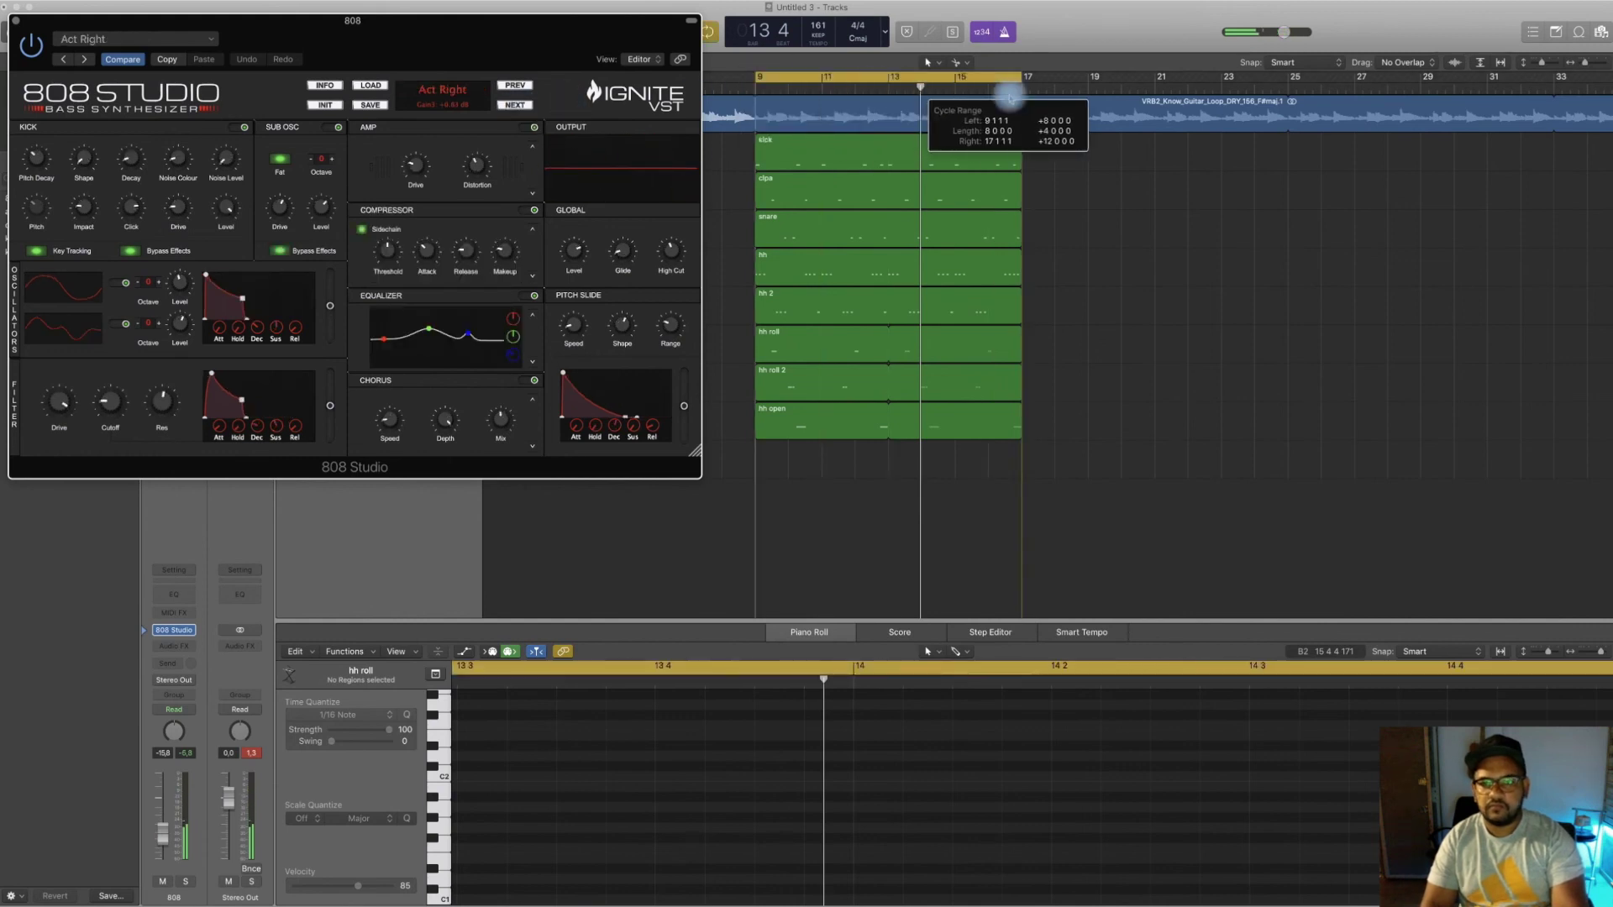
Audition the following 808 presets one by one up to Killer Croc and place the playhead at bar 9
{"action": "left_click", "coordinate": [515, 105]}
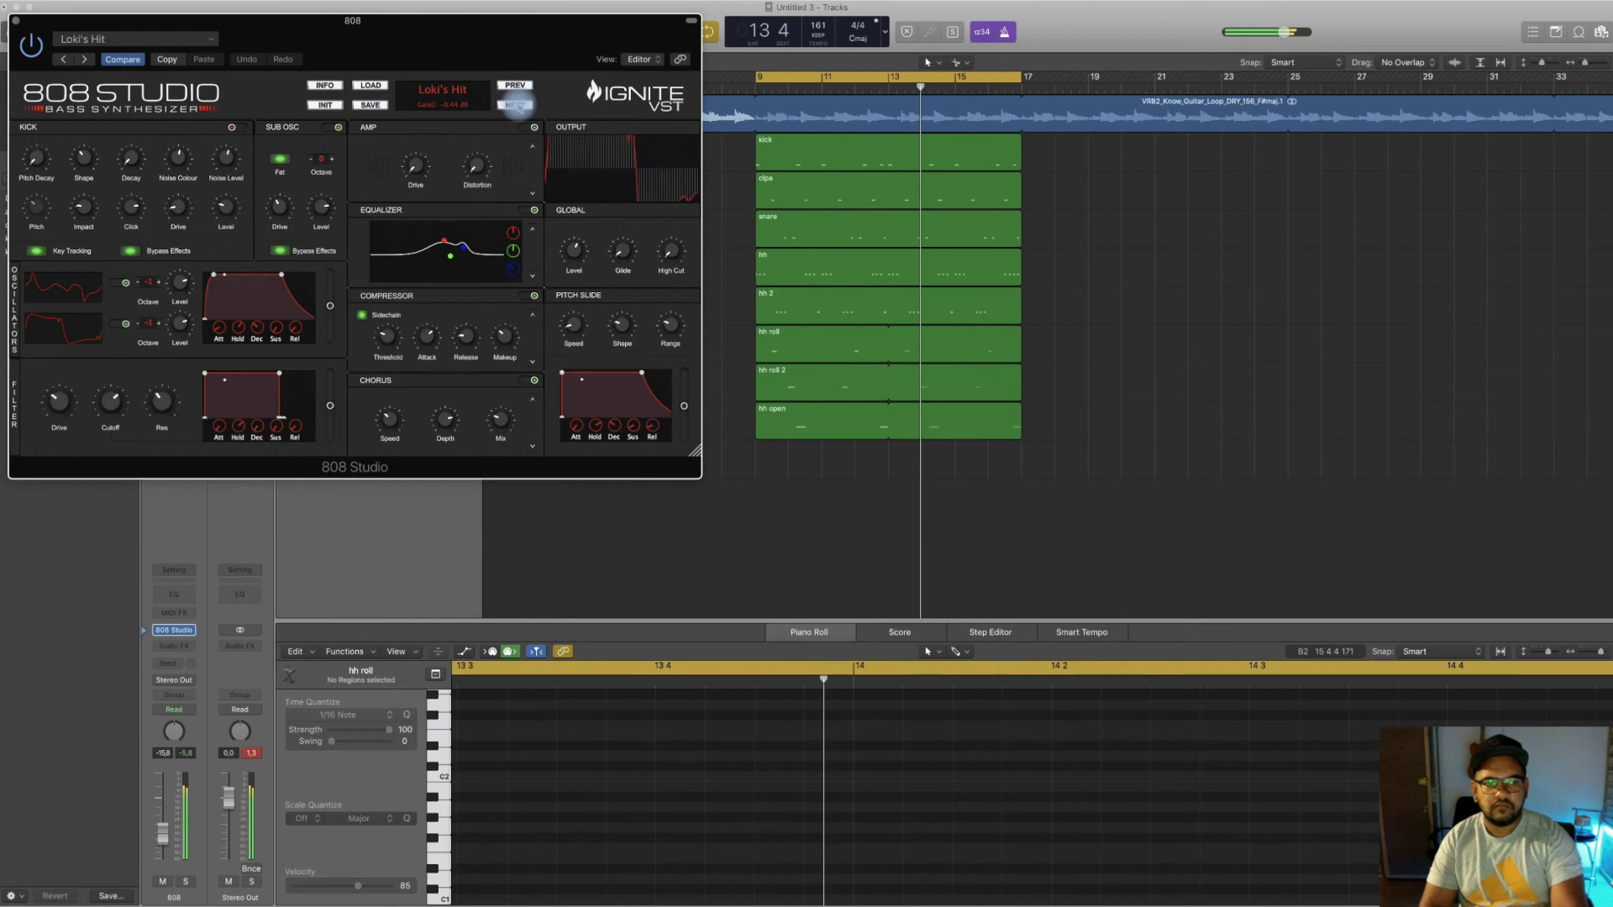
{"action": "left_click", "coordinate": [518, 106]}
{"action": "left_click", "coordinate": [515, 105]}
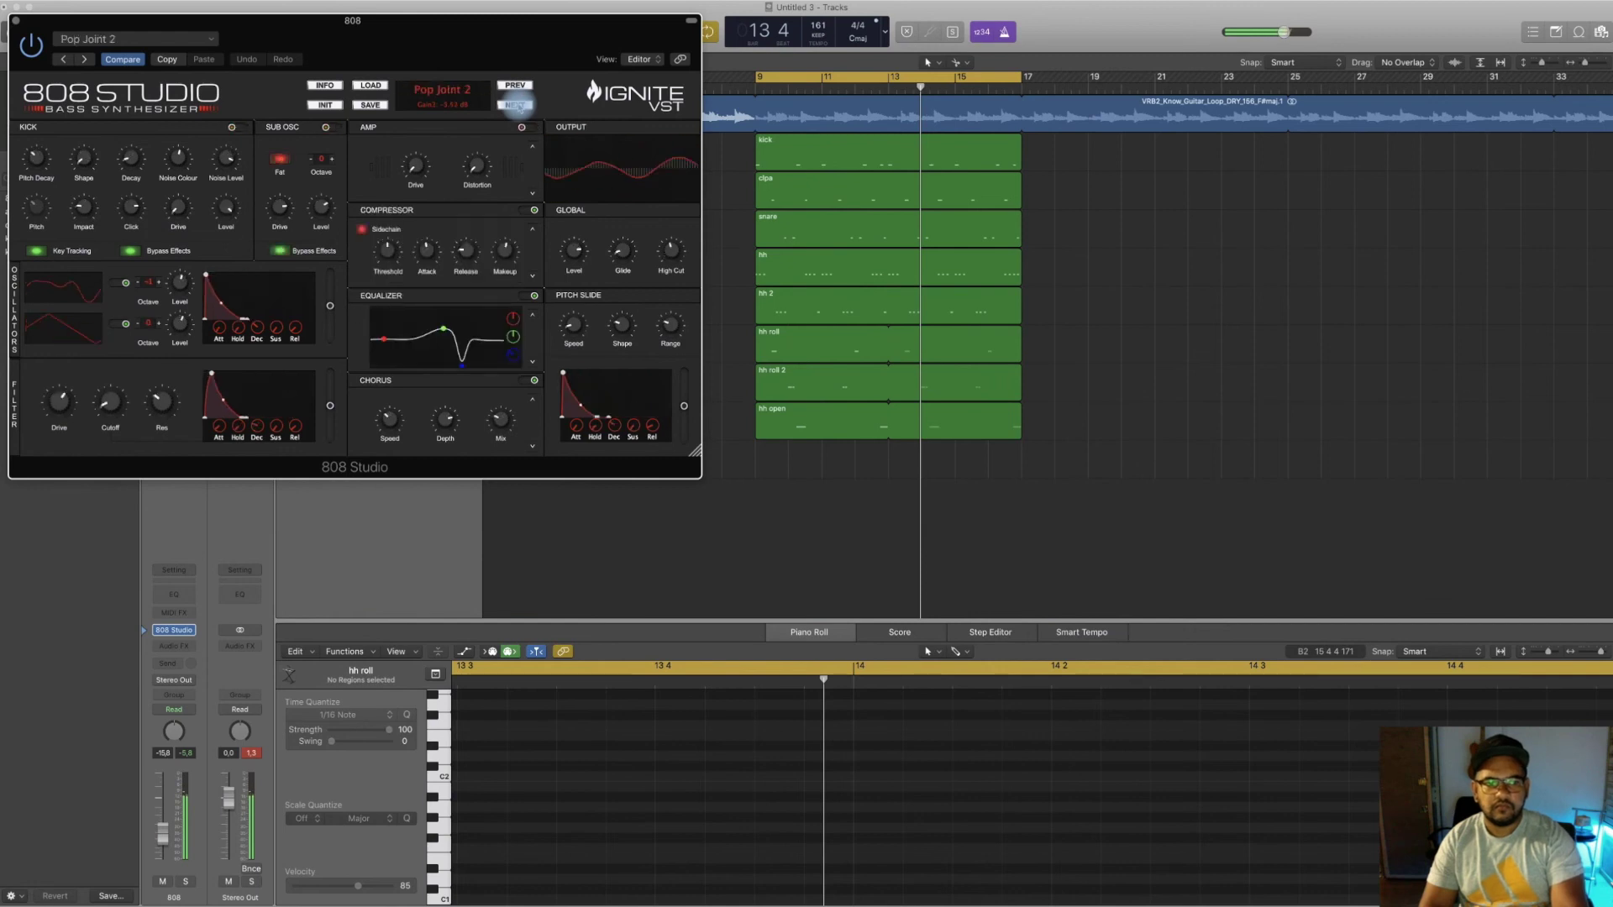
{"action": "left_click", "coordinate": [515, 105]}
{"action": "left_click", "coordinate": [515, 105]}
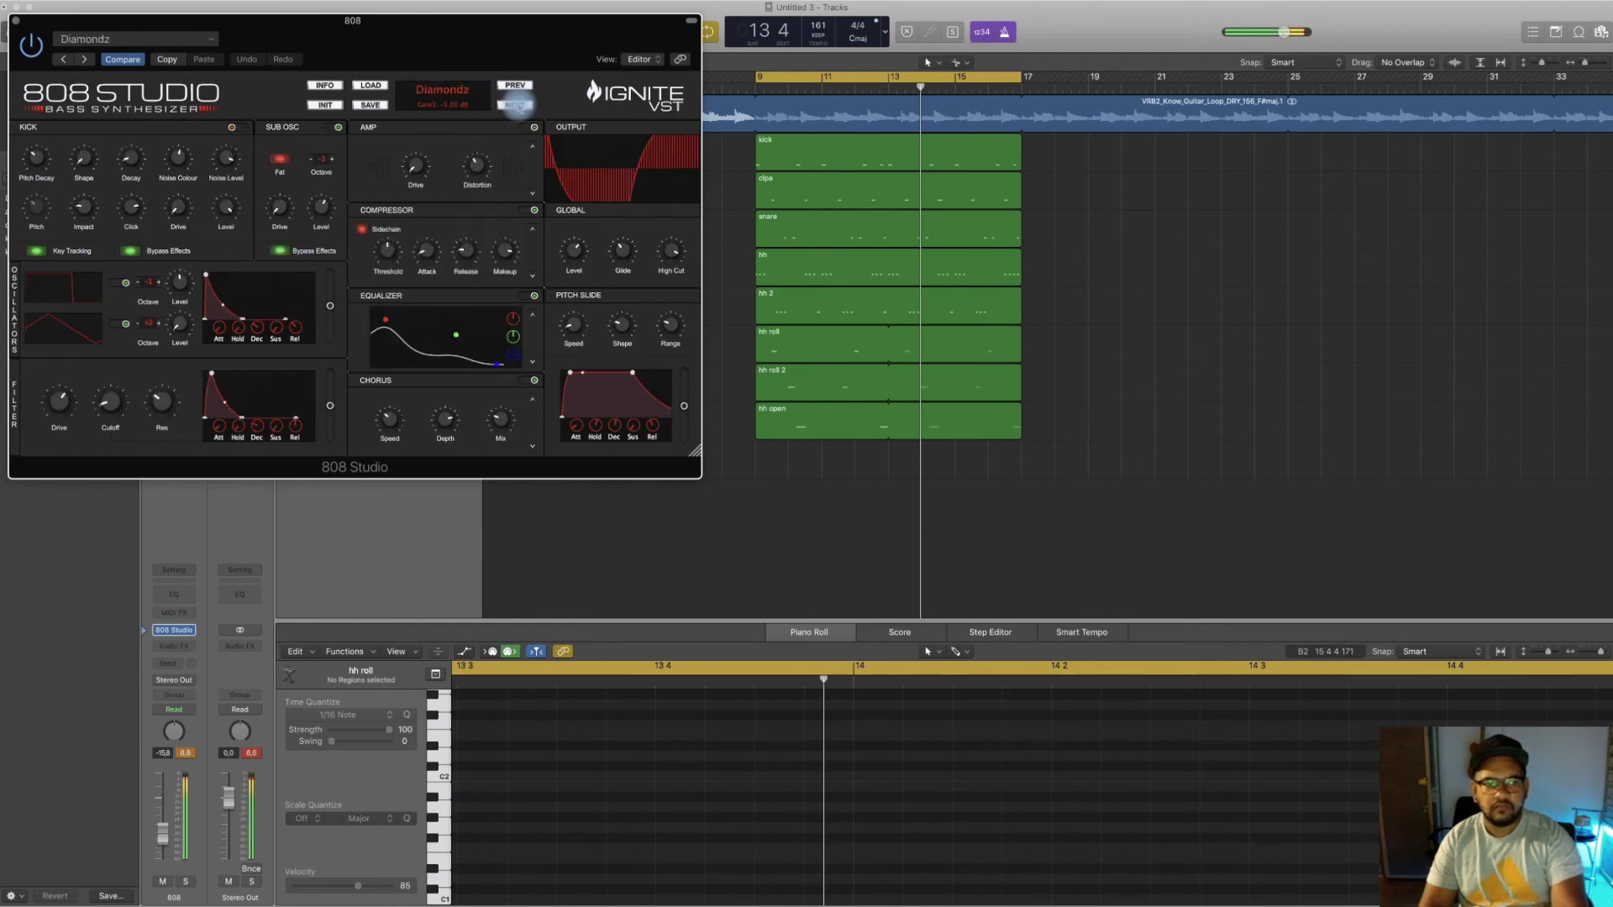
{"action": "left_click", "coordinate": [515, 105]}
{"action": "left_click", "coordinate": [515, 105]}
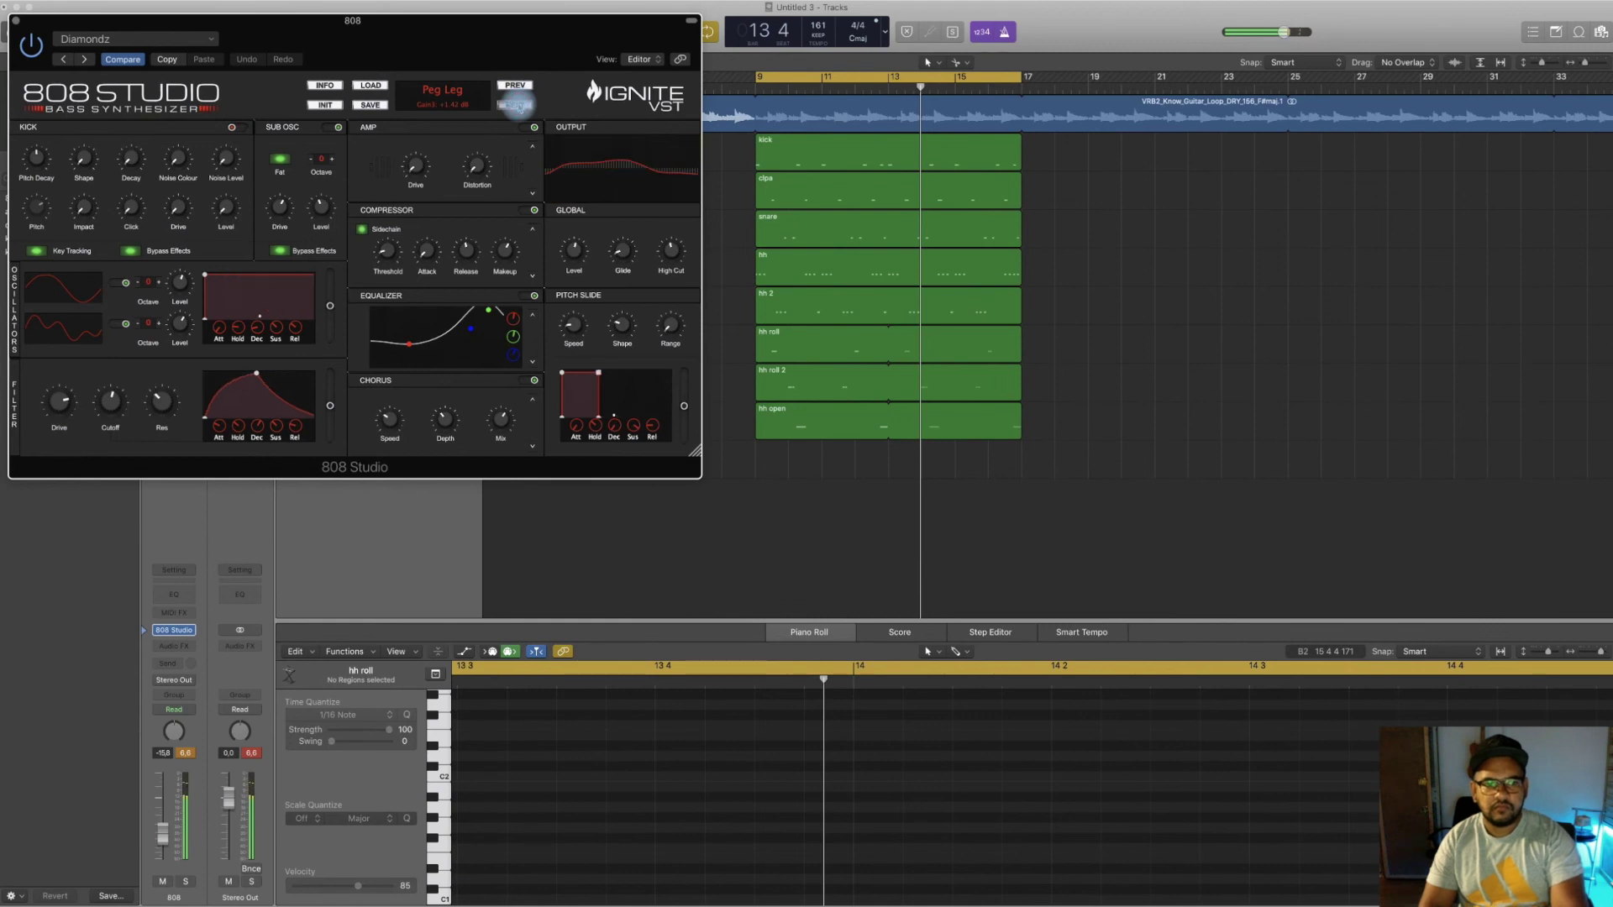
{"action": "left_click", "coordinate": [515, 105]}
{"action": "left_click", "coordinate": [515, 105]}
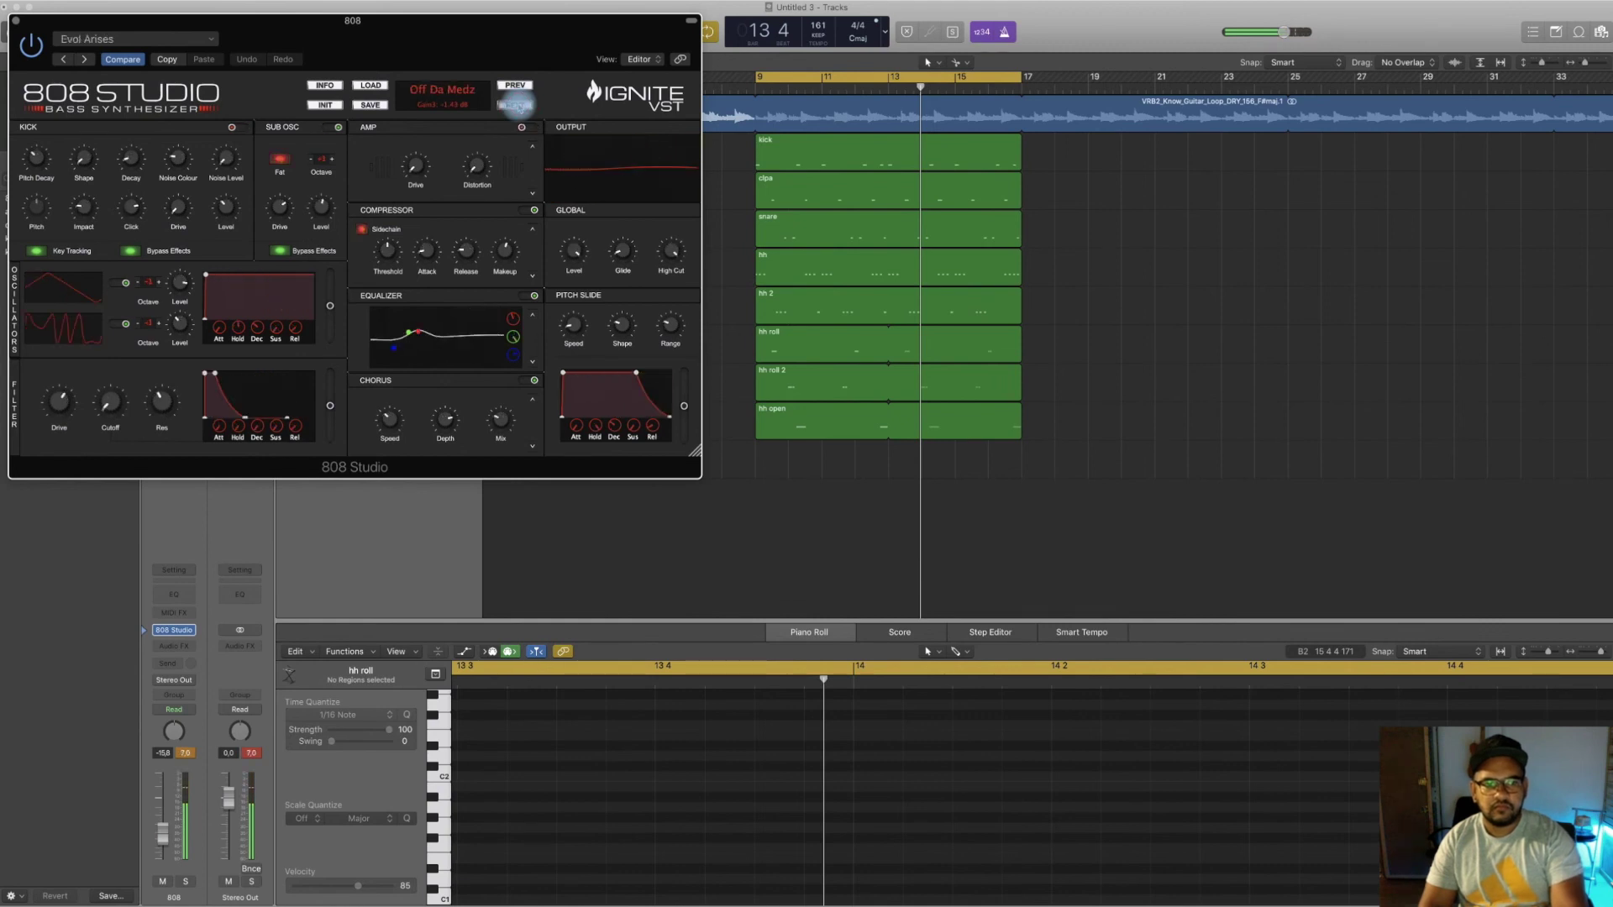
{"action": "left_click", "coordinate": [515, 105]}
{"action": "left_click", "coordinate": [515, 105]}
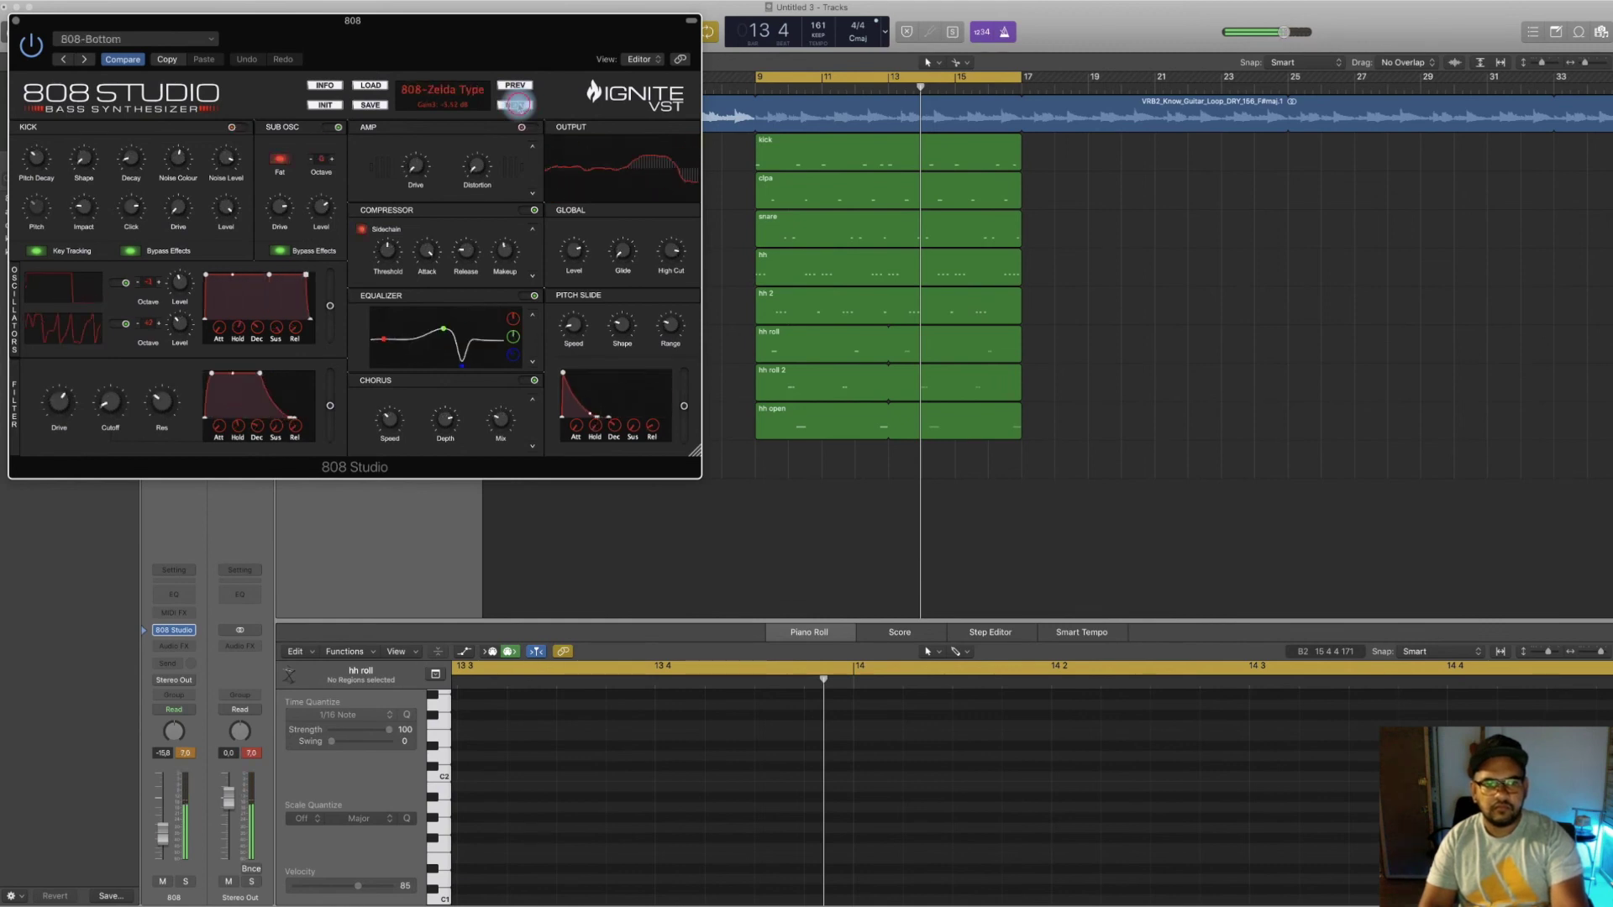
{"action": "left_click", "coordinate": [515, 105]}
{"action": "left_click", "coordinate": [515, 105]}
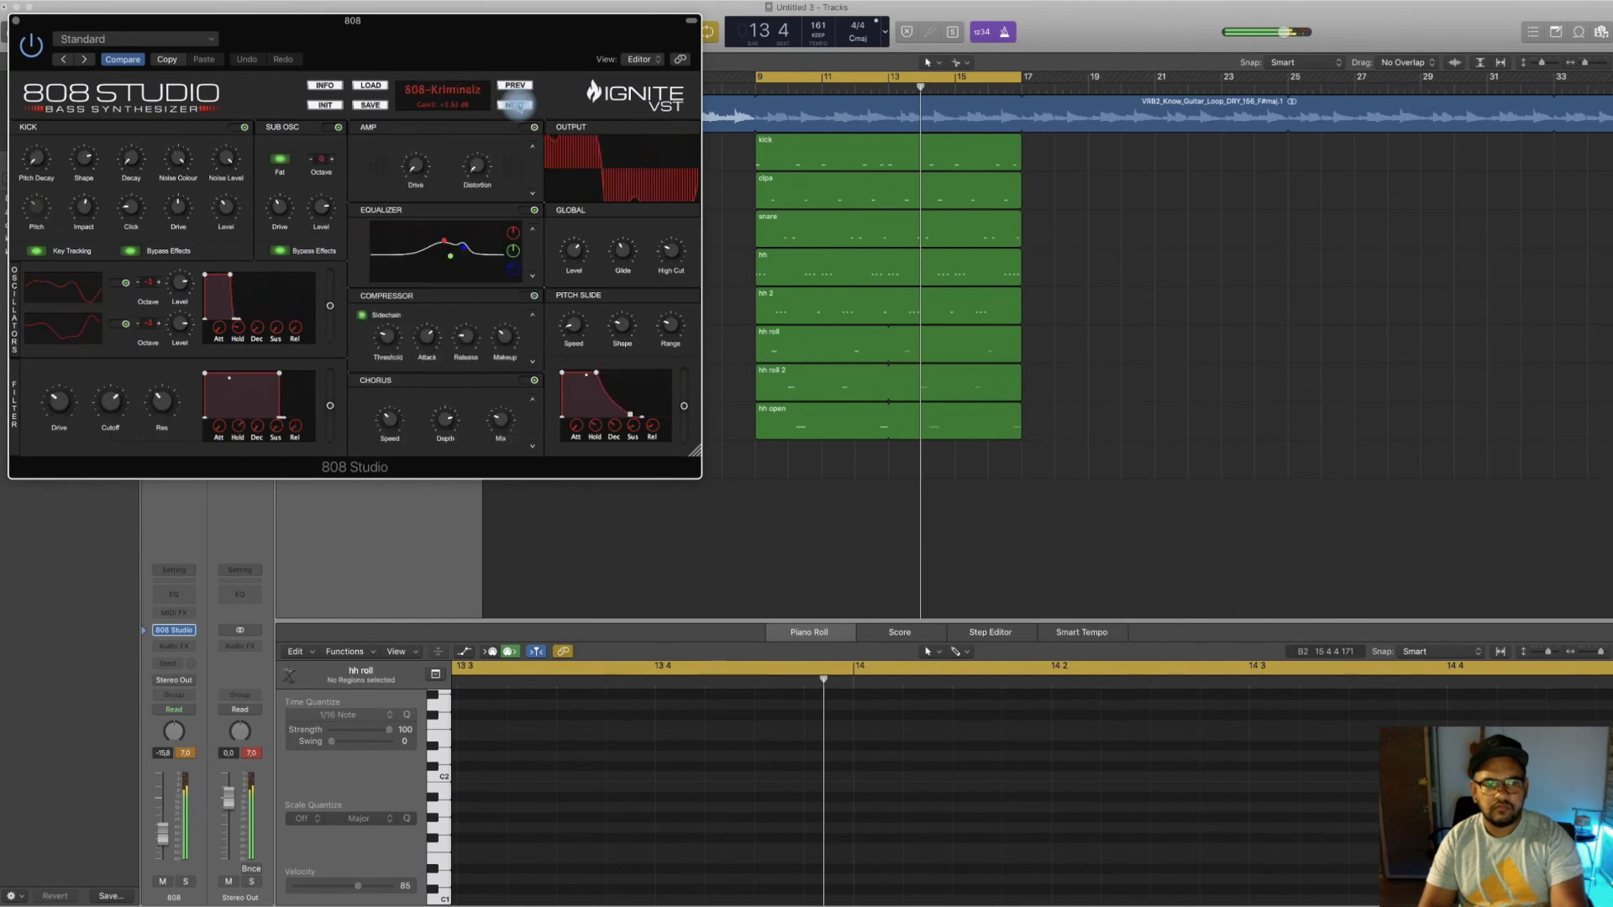
{"action": "left_click", "coordinate": [515, 105]}
{"action": "left_click", "coordinate": [515, 105]}
{"action": "left_click", "coordinate": [515, 105]}
{"action": "left_click", "coordinate": [515, 105]}
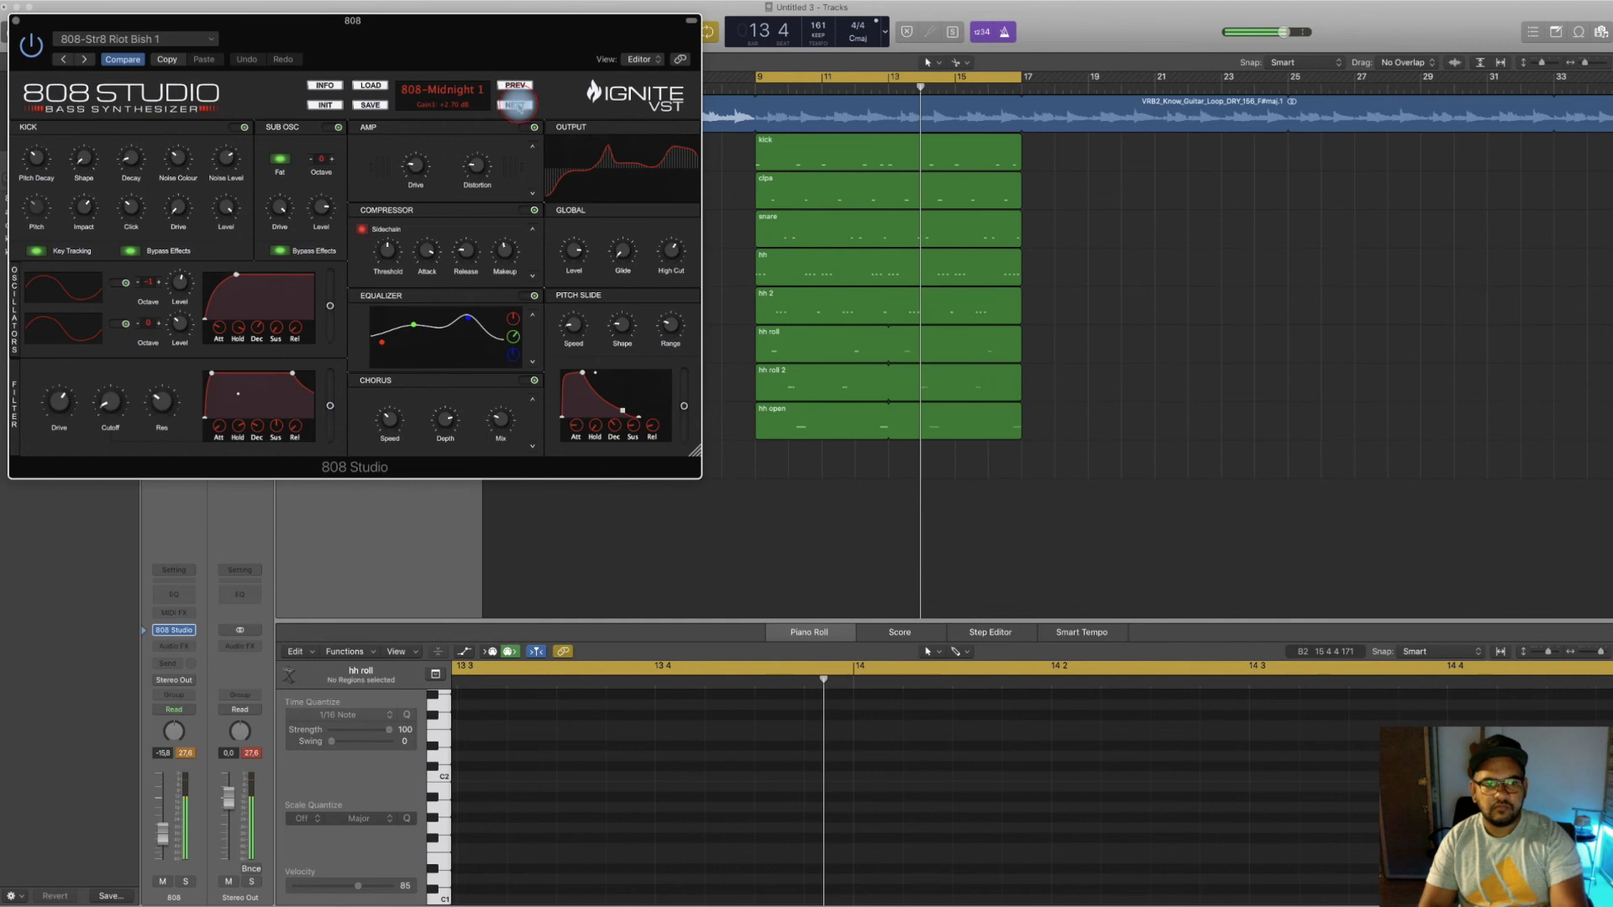
{"action": "left_click", "coordinate": [515, 105]}
{"action": "left_click", "coordinate": [515, 105]}
{"action": "left_click", "coordinate": [515, 105]}
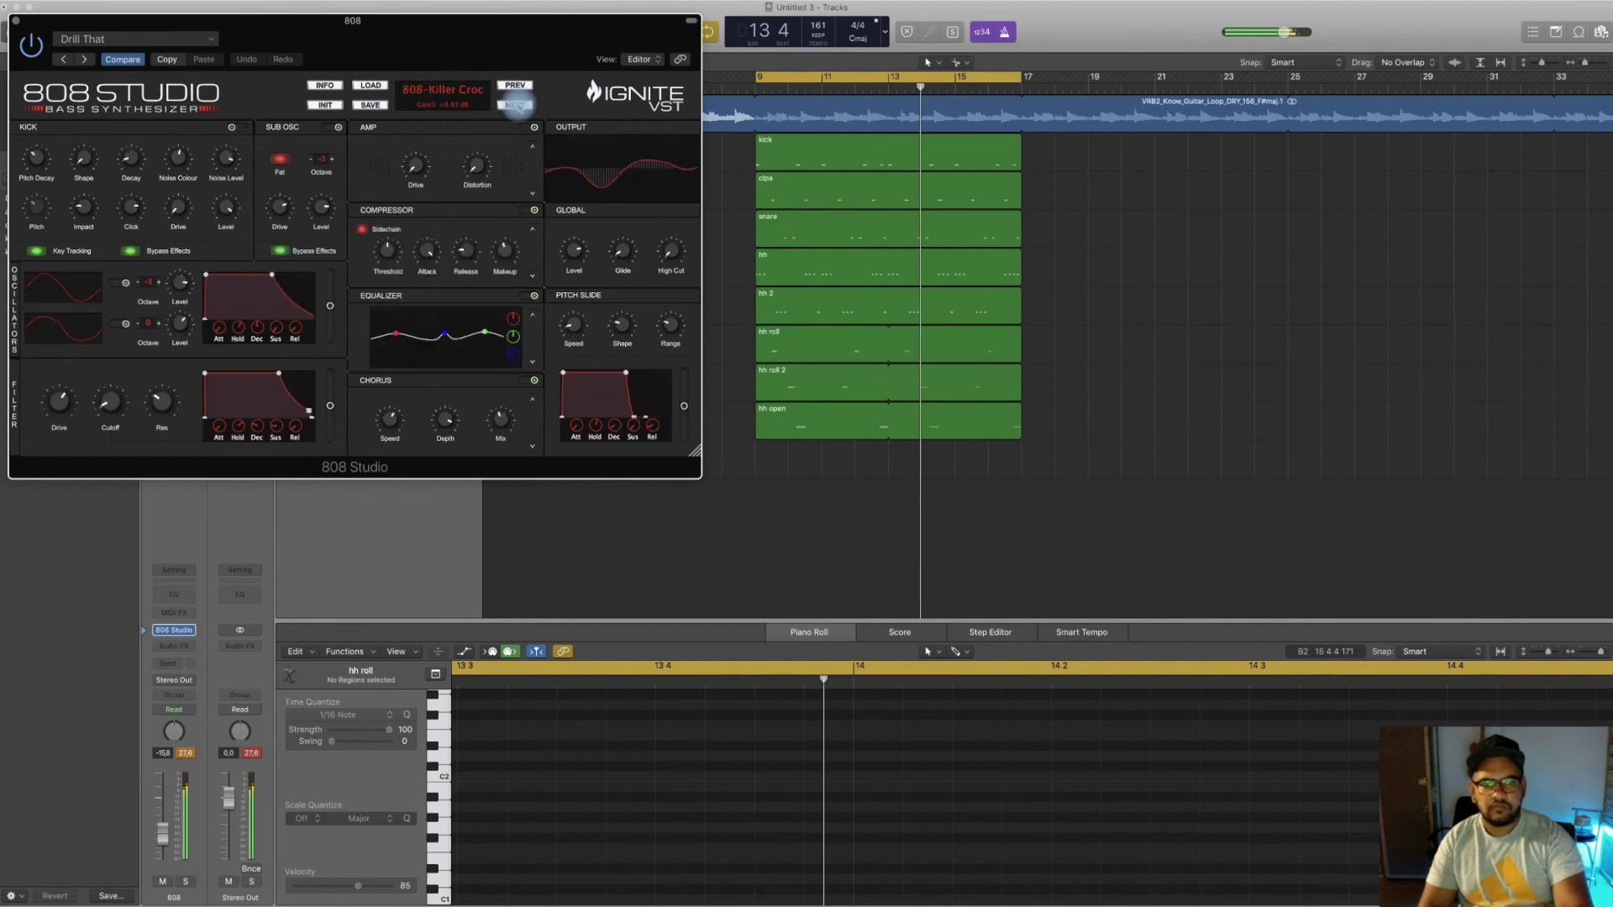
{"action": "left_click", "coordinate": [756, 90]}
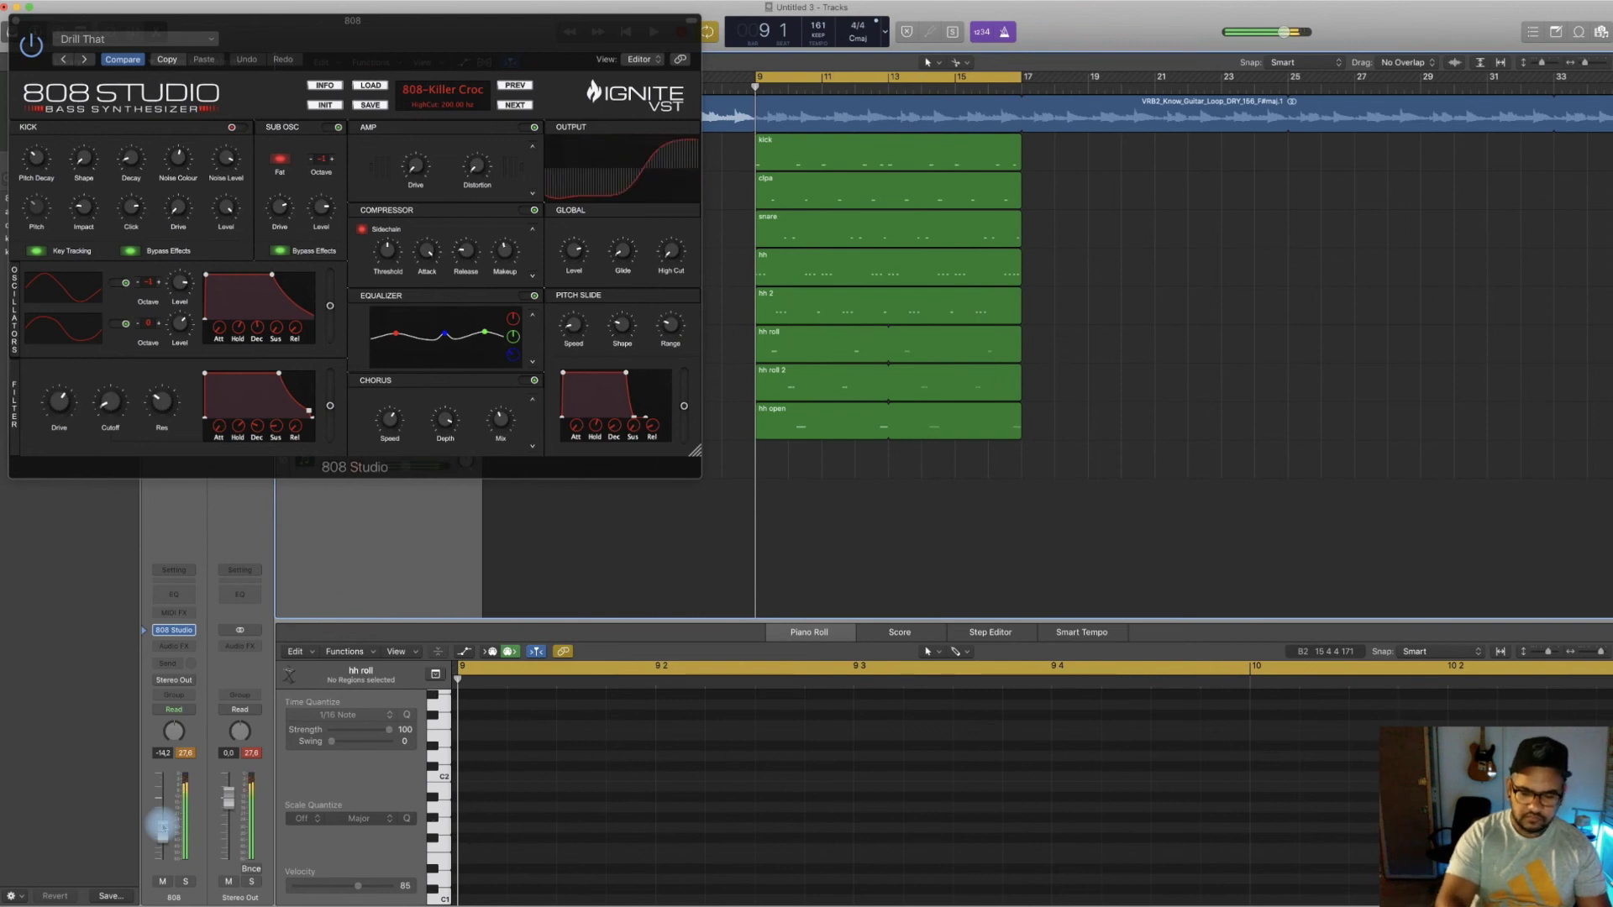
Record a first 808 take over the cycled bars 9 to 17 and delete it
{"action": "key", "text": "space"}
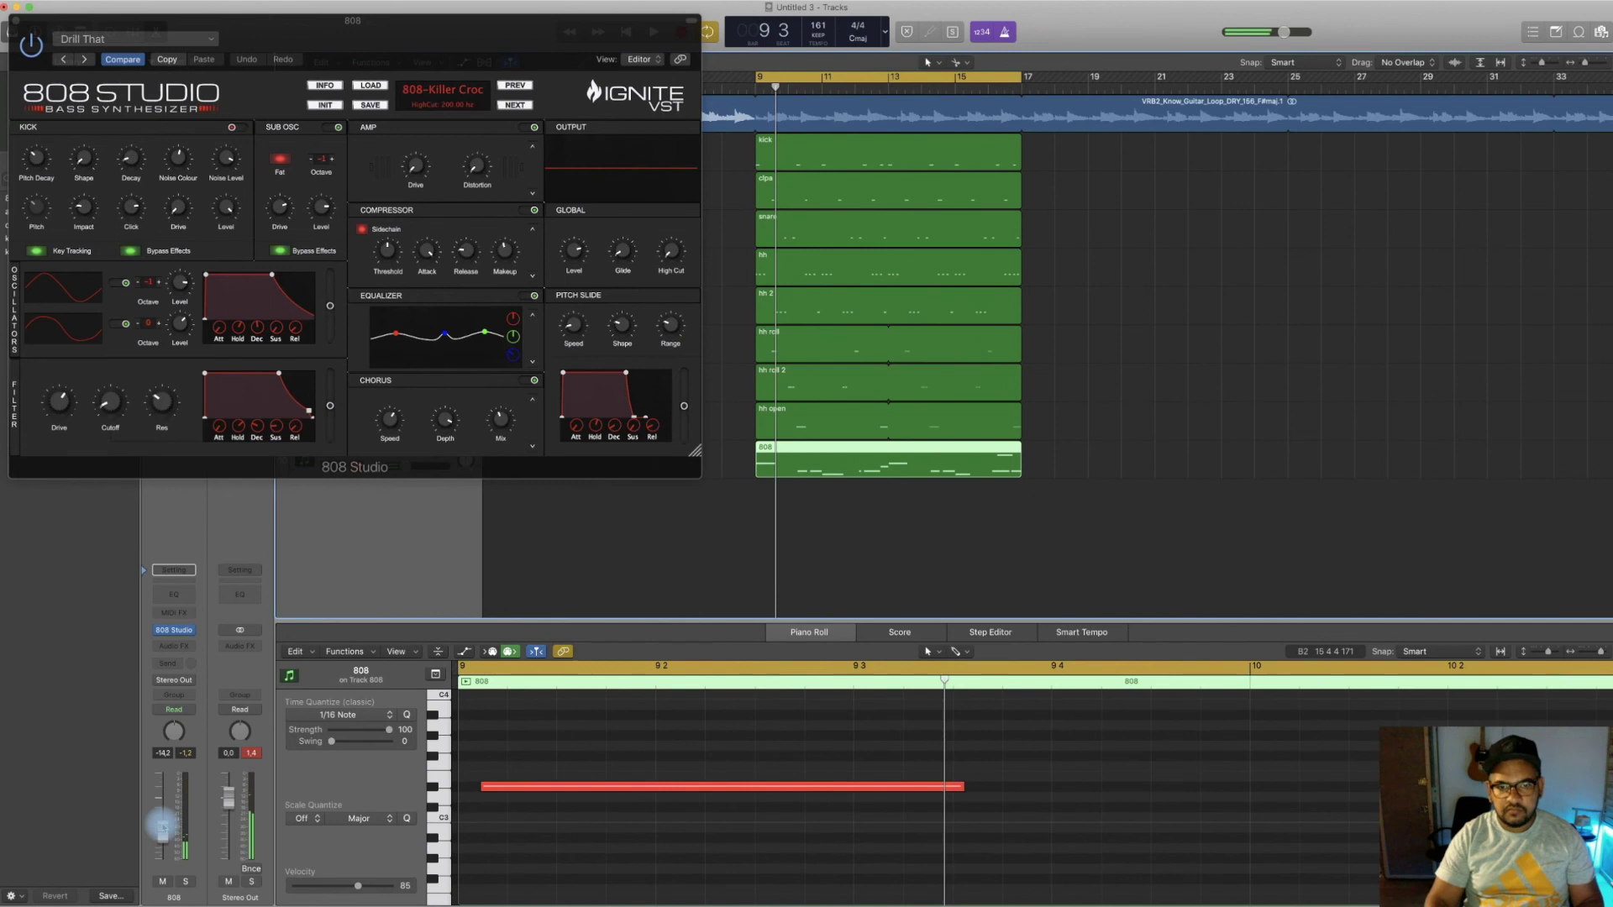
{"action": "key", "text": "Delete"}
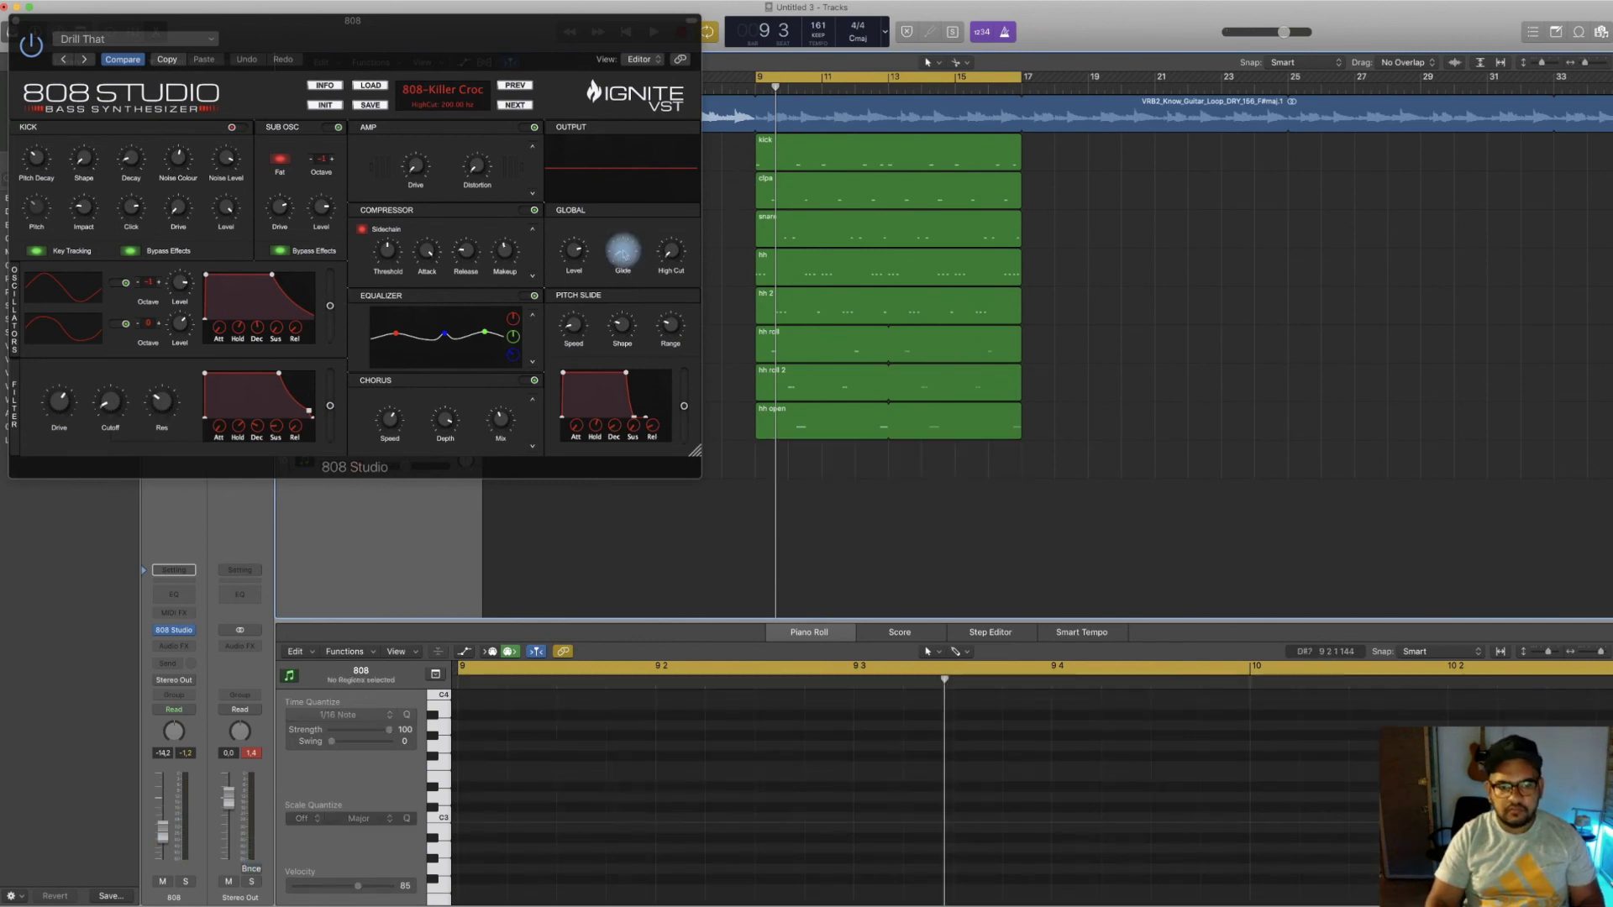
Set the 808 Studio Glide to about 11.46 and turn off the cycle range
{"action": "left_click_drag", "start_coordinate": [623, 248], "coordinate": [623, 243]}
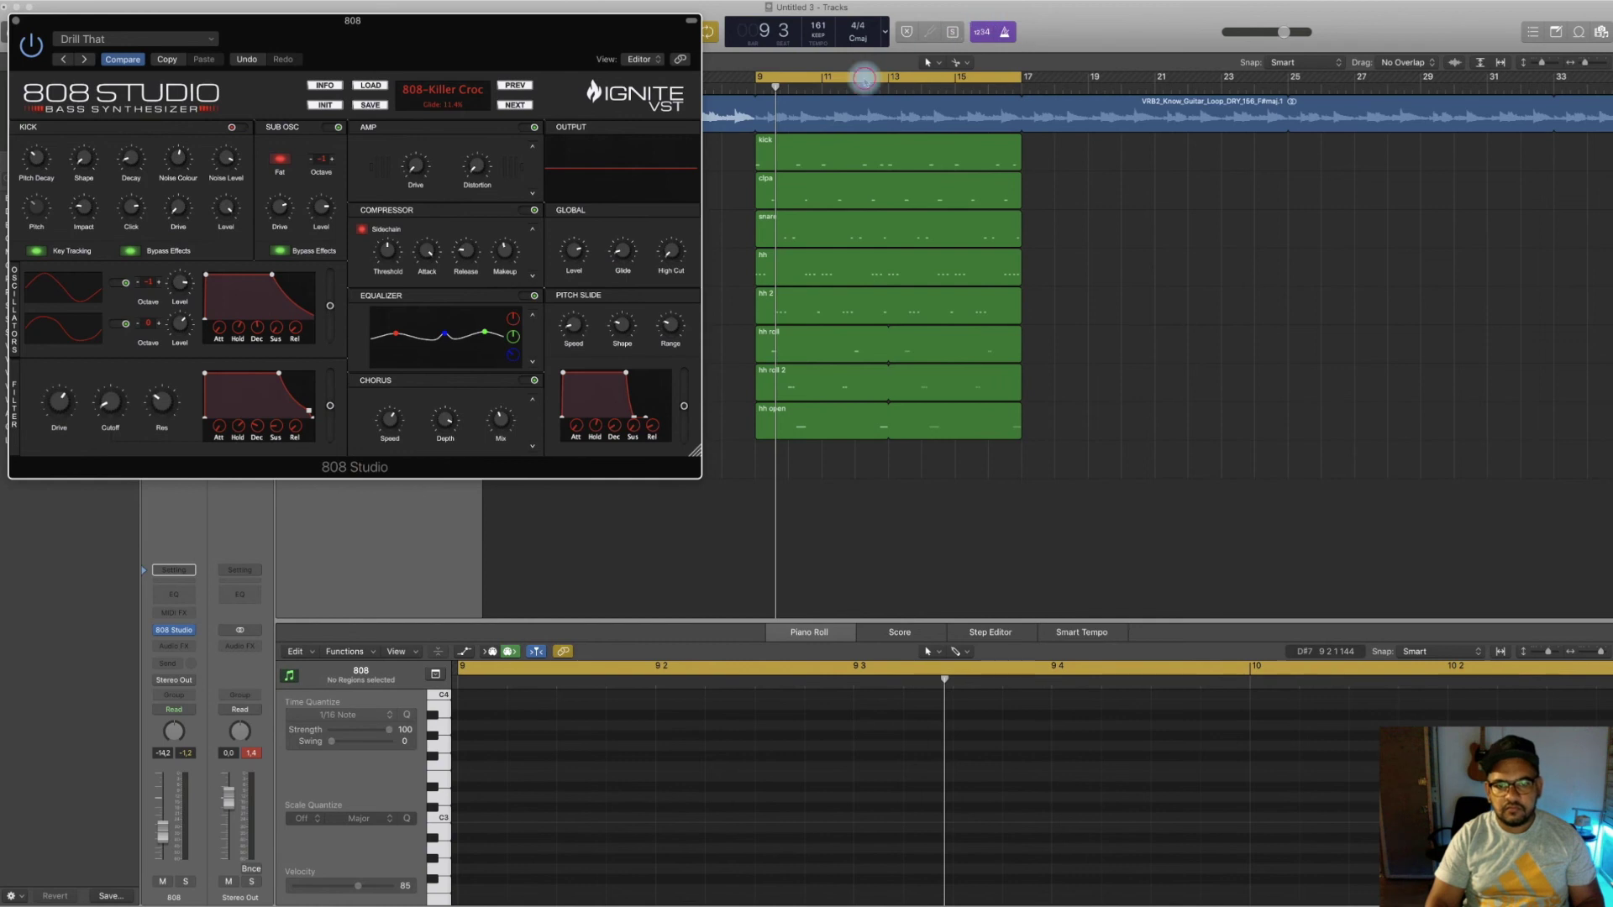
{"action": "left_click", "coordinate": [859, 80]}
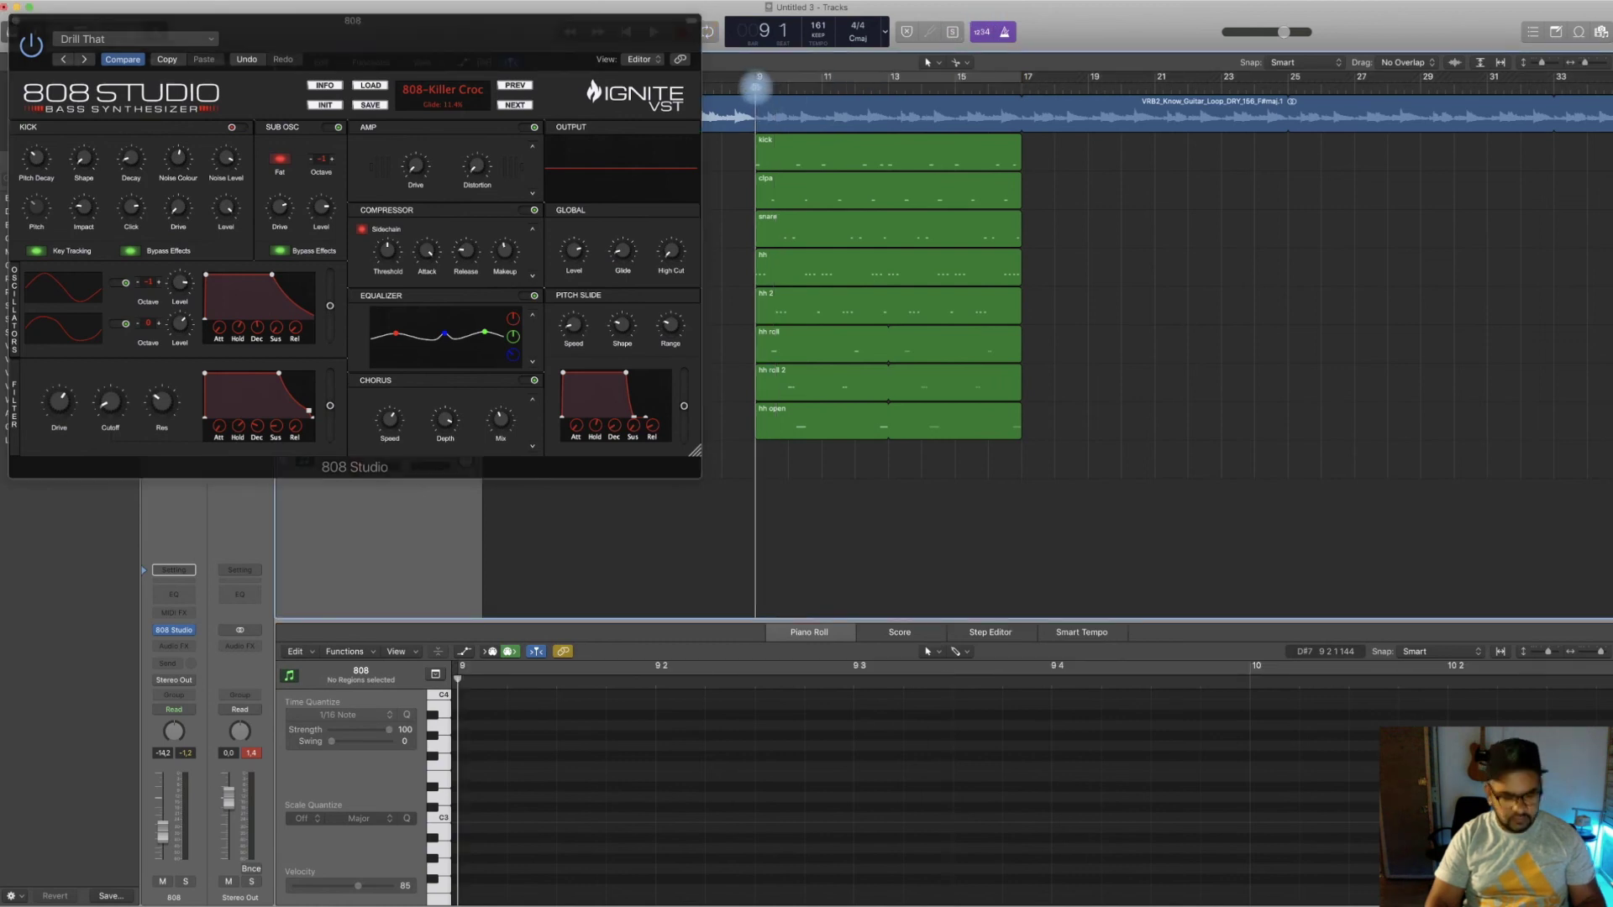
Record an 808 bass line from bar 9 to about bar 18 and quantize the region to 1/16 notes
{"action": "key", "text": "space"}
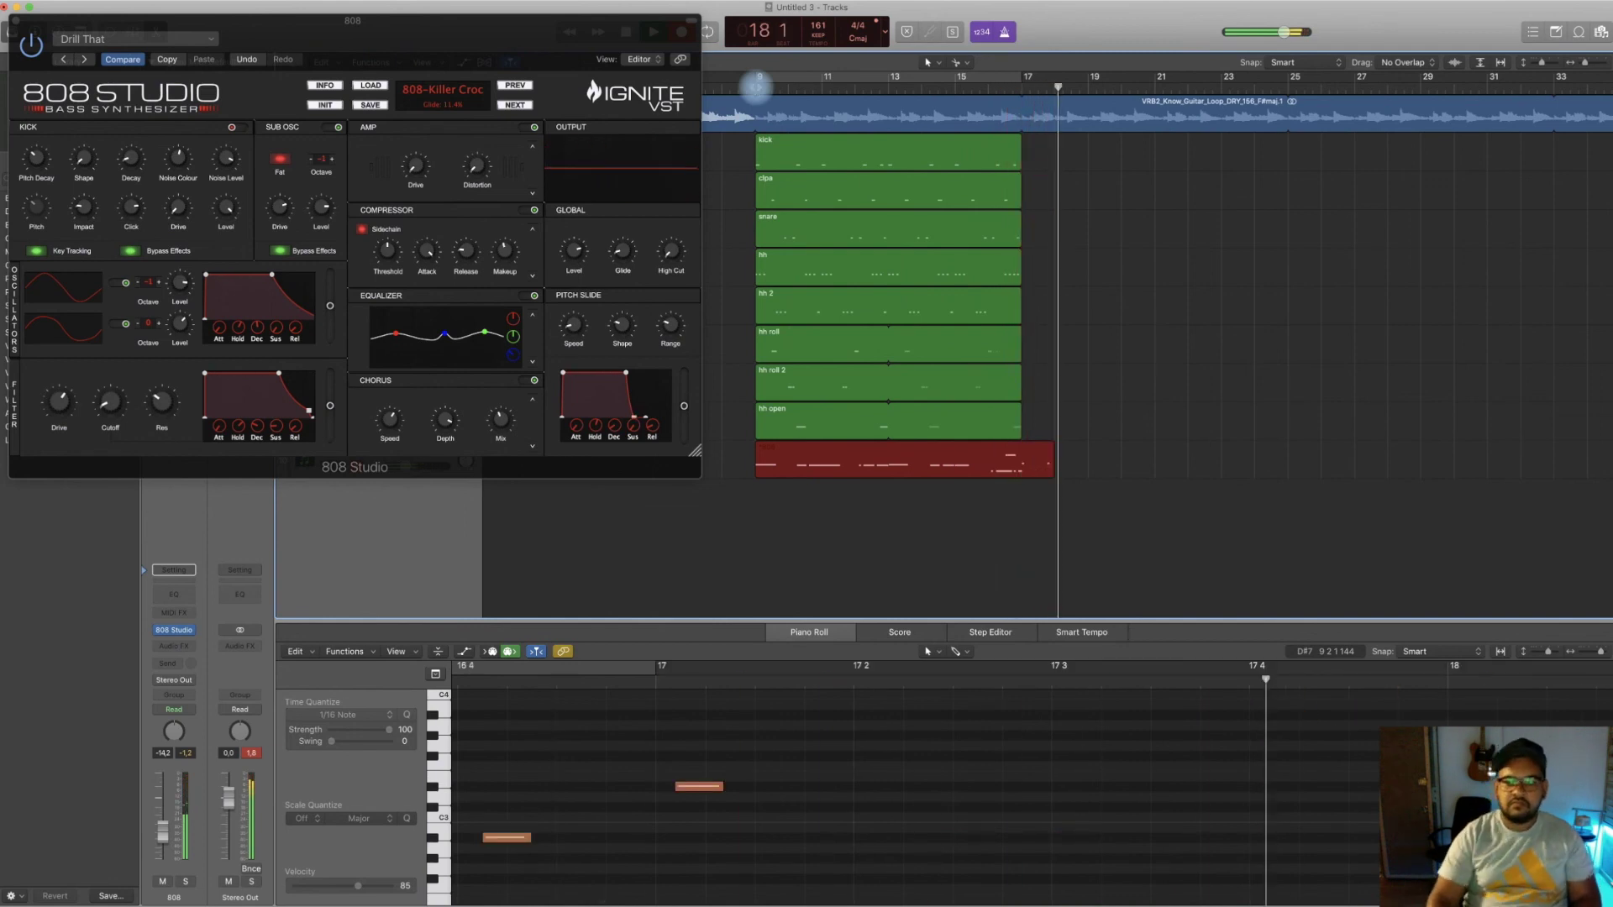
{"action": "key", "text": "space"}
{"action": "left_click_drag", "start_coordinate": [425, 50], "coordinate": [508, 257]}
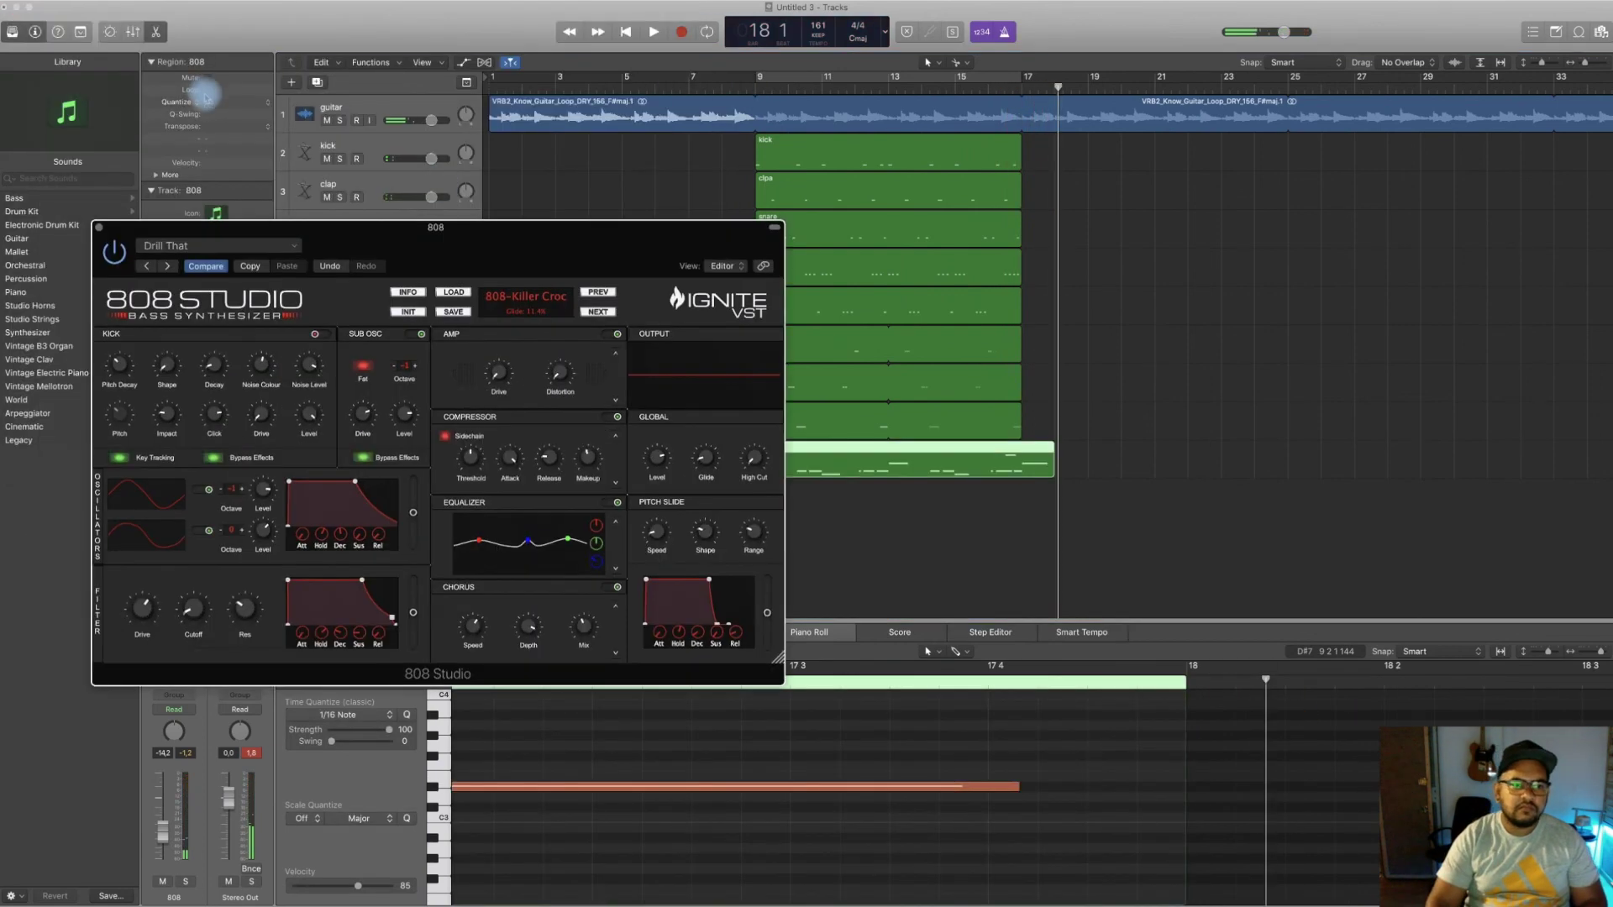
{"action": "left_click", "coordinate": [223, 105]}
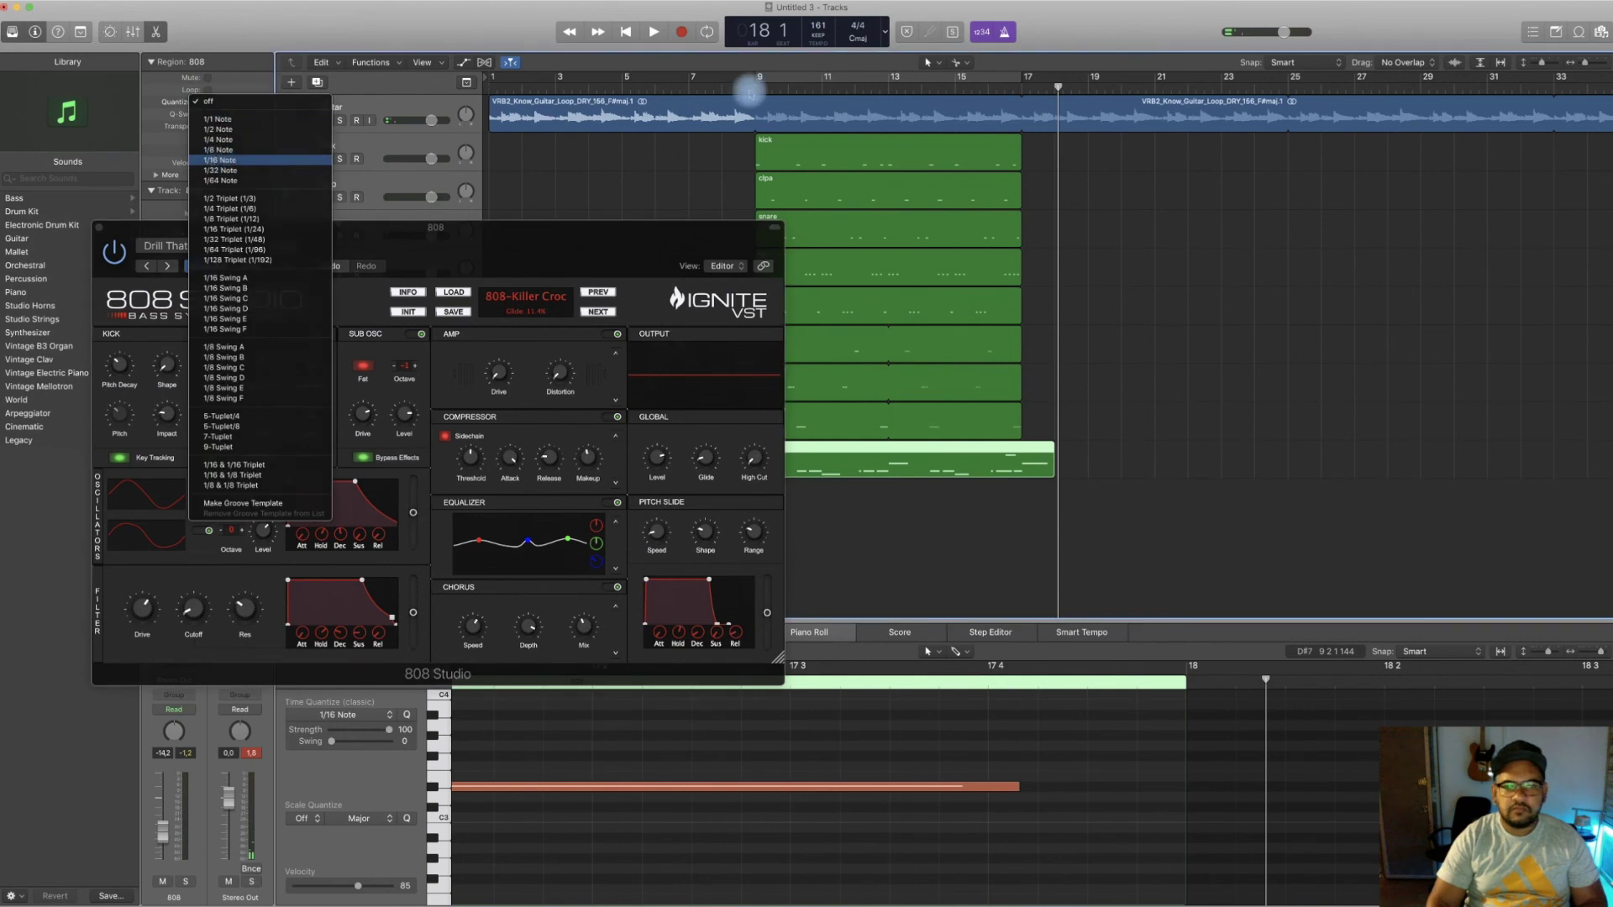
Play back the 808 region from bar 9 and trim its end to bar 17
{"action": "left_click", "coordinate": [754, 89]}
{"action": "key", "text": "space"}
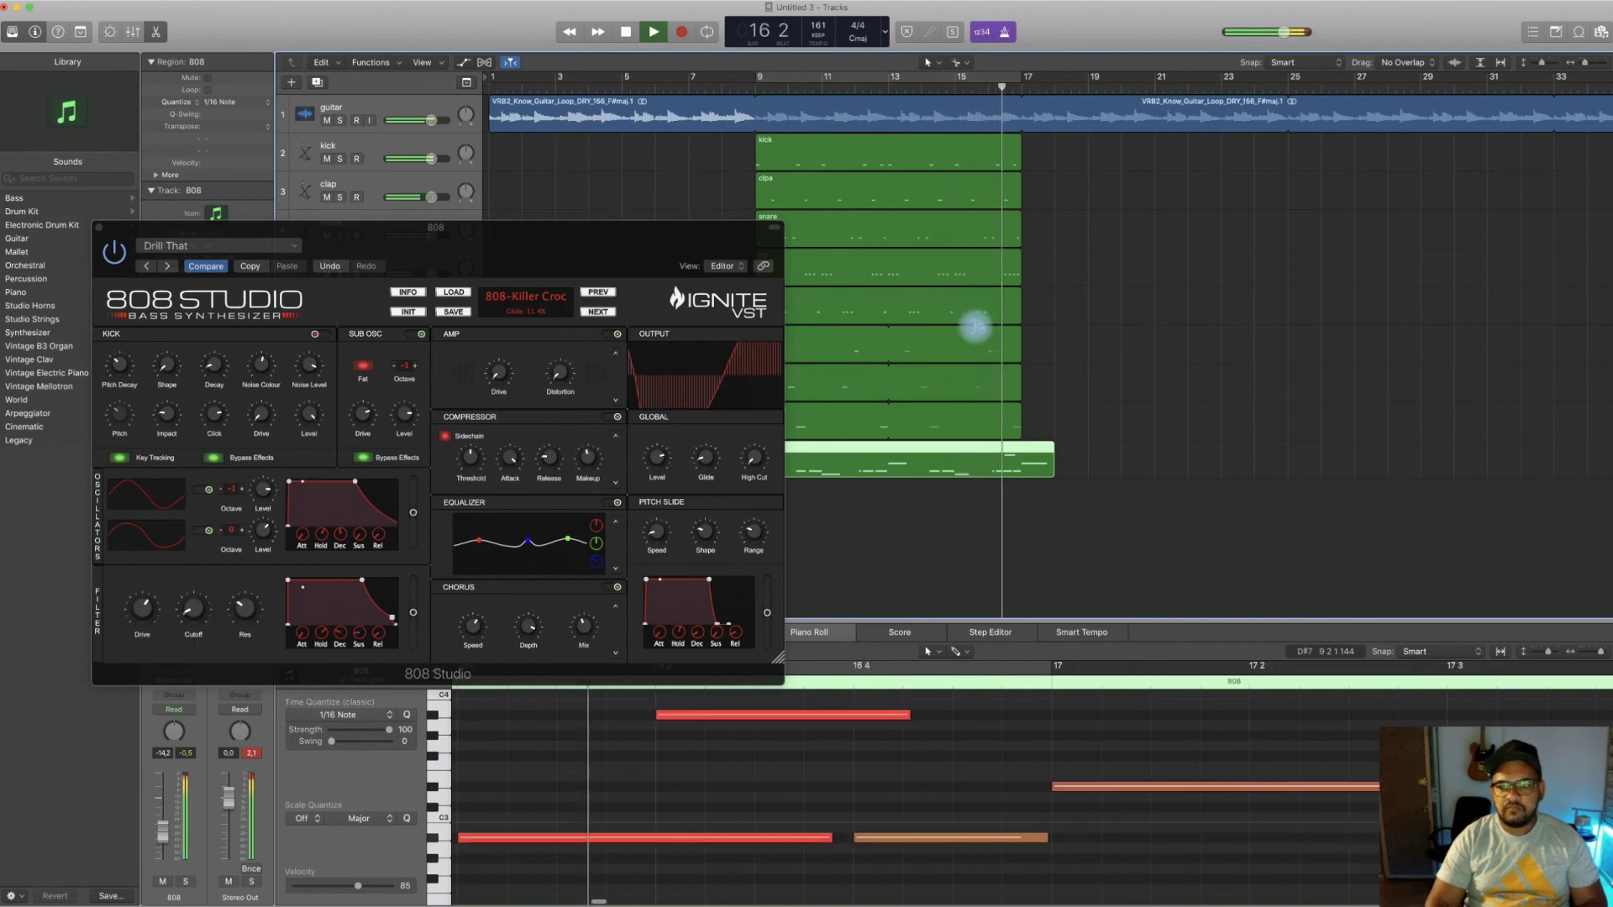
{"action": "key", "text": "space"}
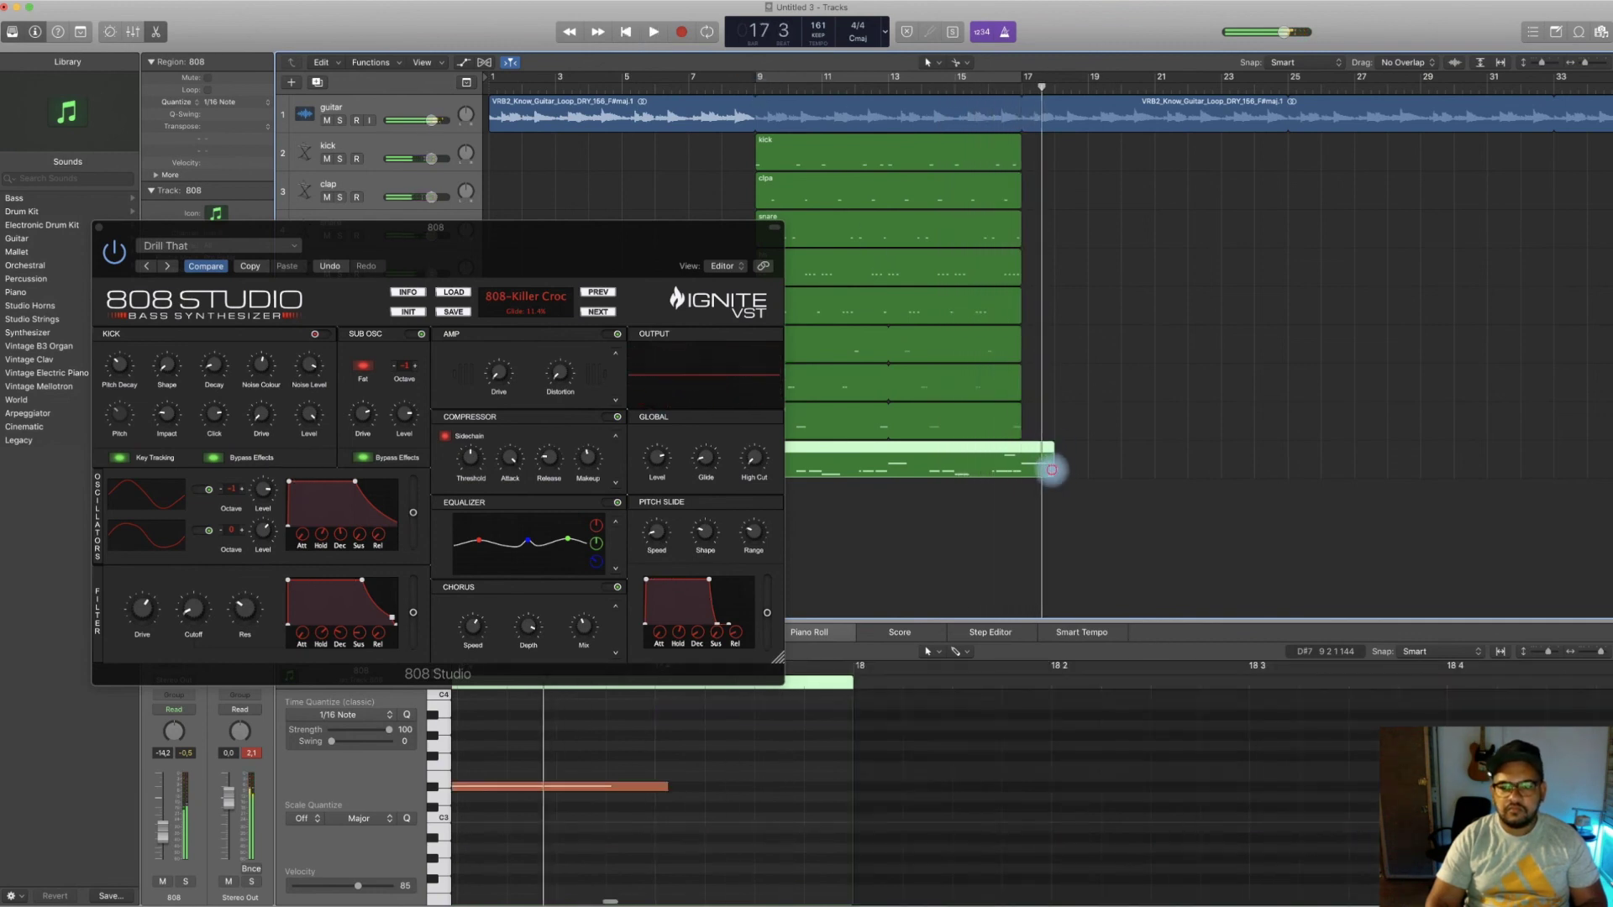
{"action": "left_click_drag", "start_coordinate": [1035, 469], "coordinate": [1018, 462]}
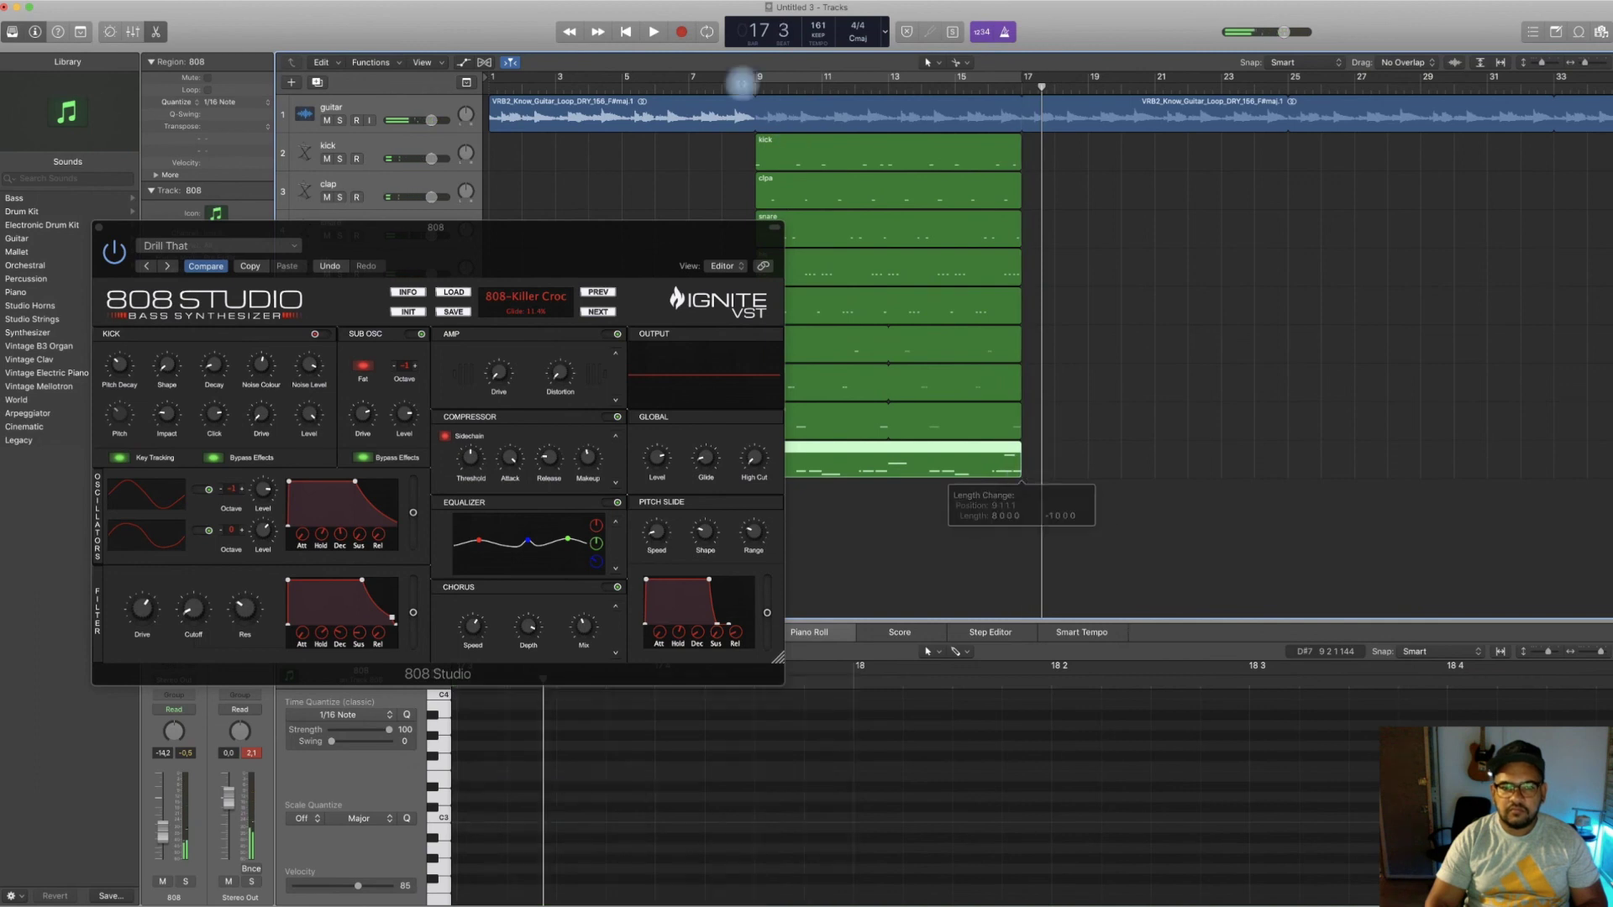
Listen to the trimmed 808 with the drums from bar 9 and close the 808 Studio window
{"action": "left_click", "coordinate": [756, 84]}
{"action": "key", "text": "space"}
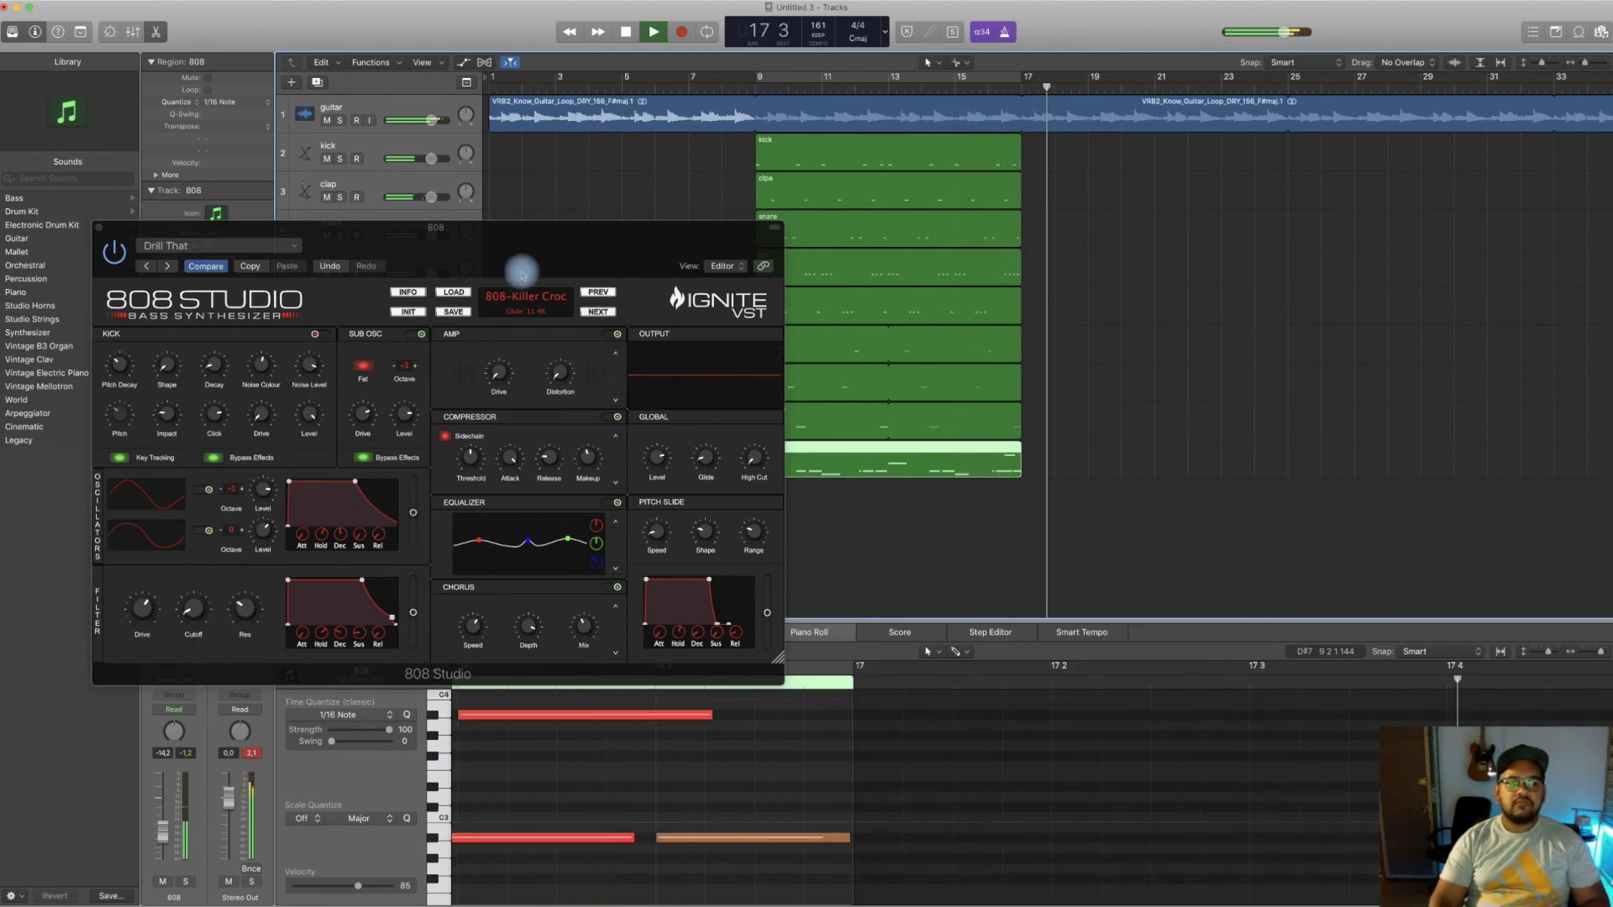
{"action": "left_click", "coordinate": [753, 88]}
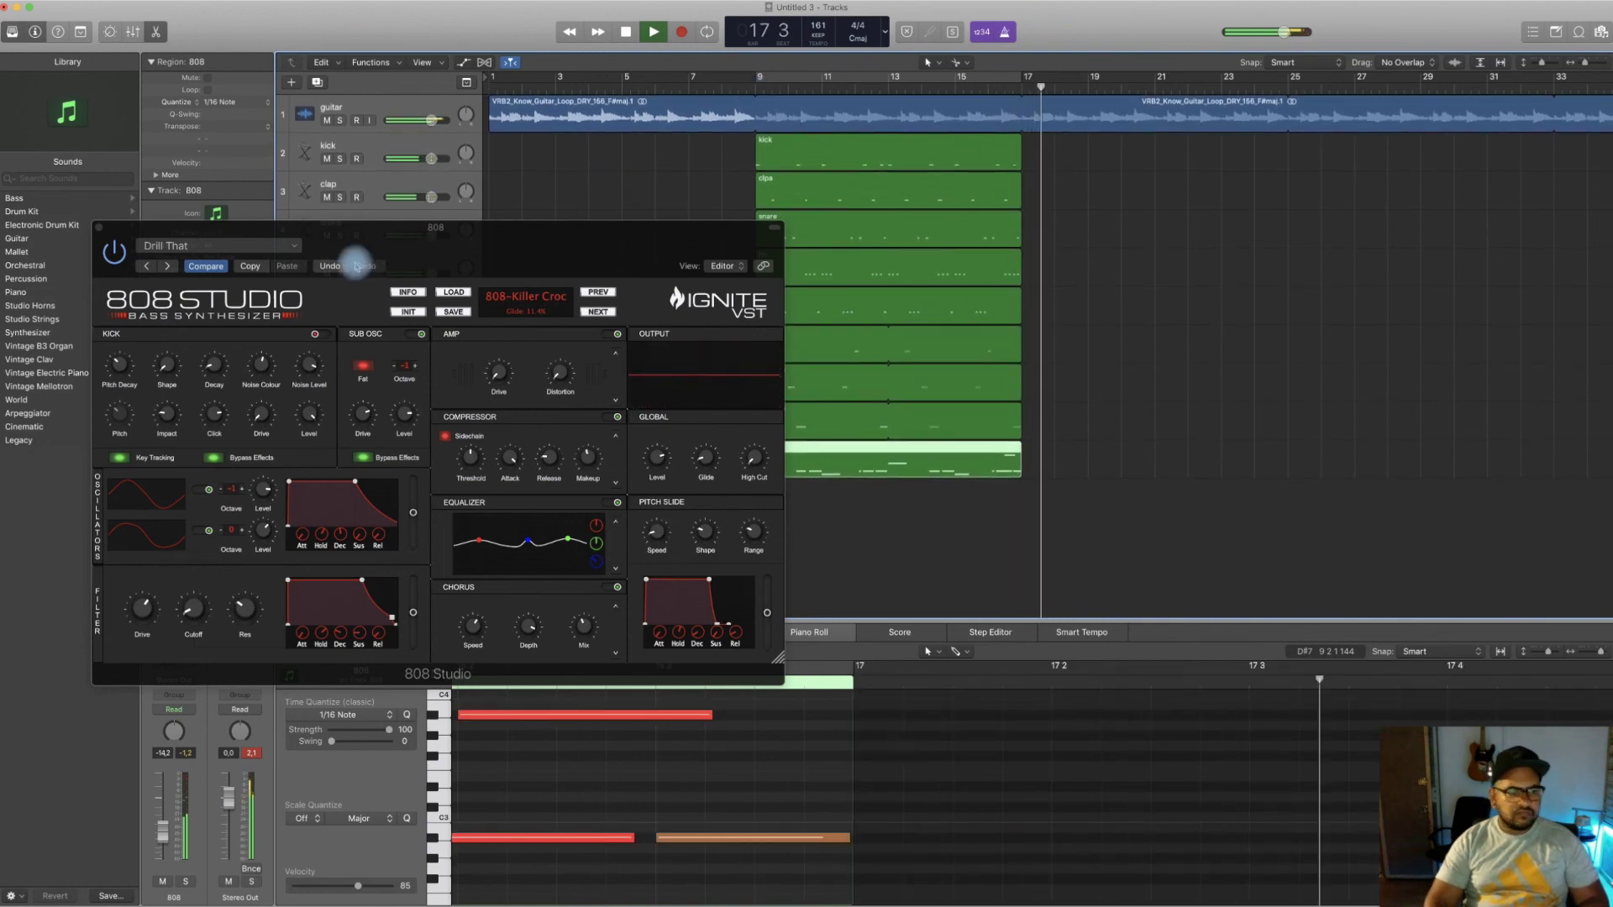
{"action": "left_click", "coordinate": [97, 227]}
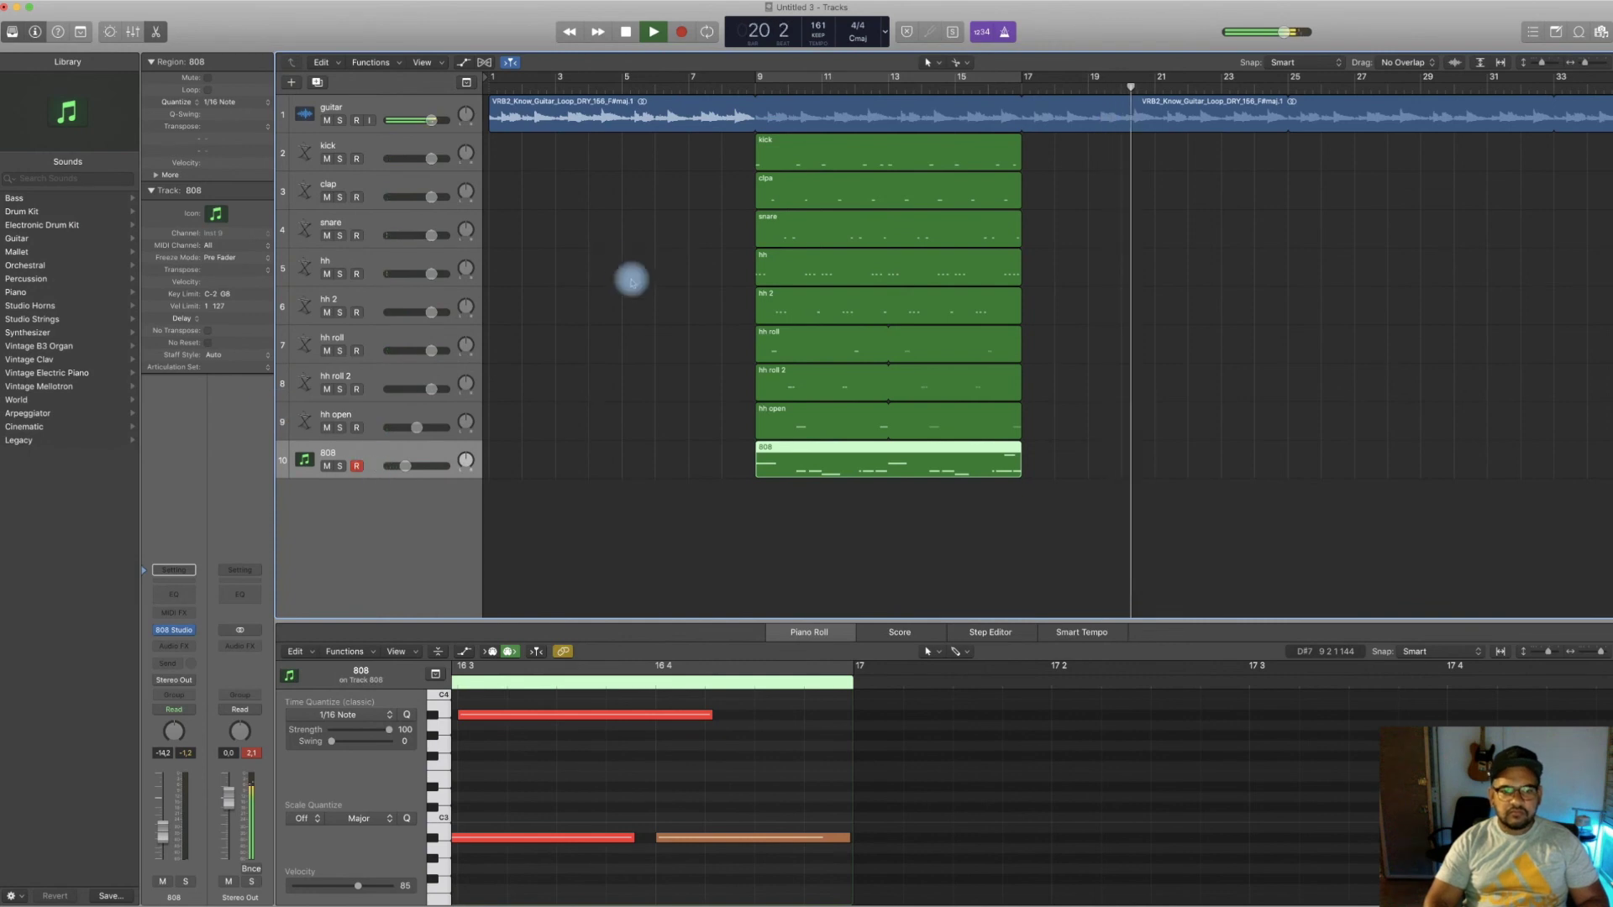
{"action": "key", "text": "space"}
Play the song from bar 1 and loop all drum and 808 regions out to about bar 27
{"action": "left_click", "coordinate": [488, 87]}
{"action": "key", "text": "space"}
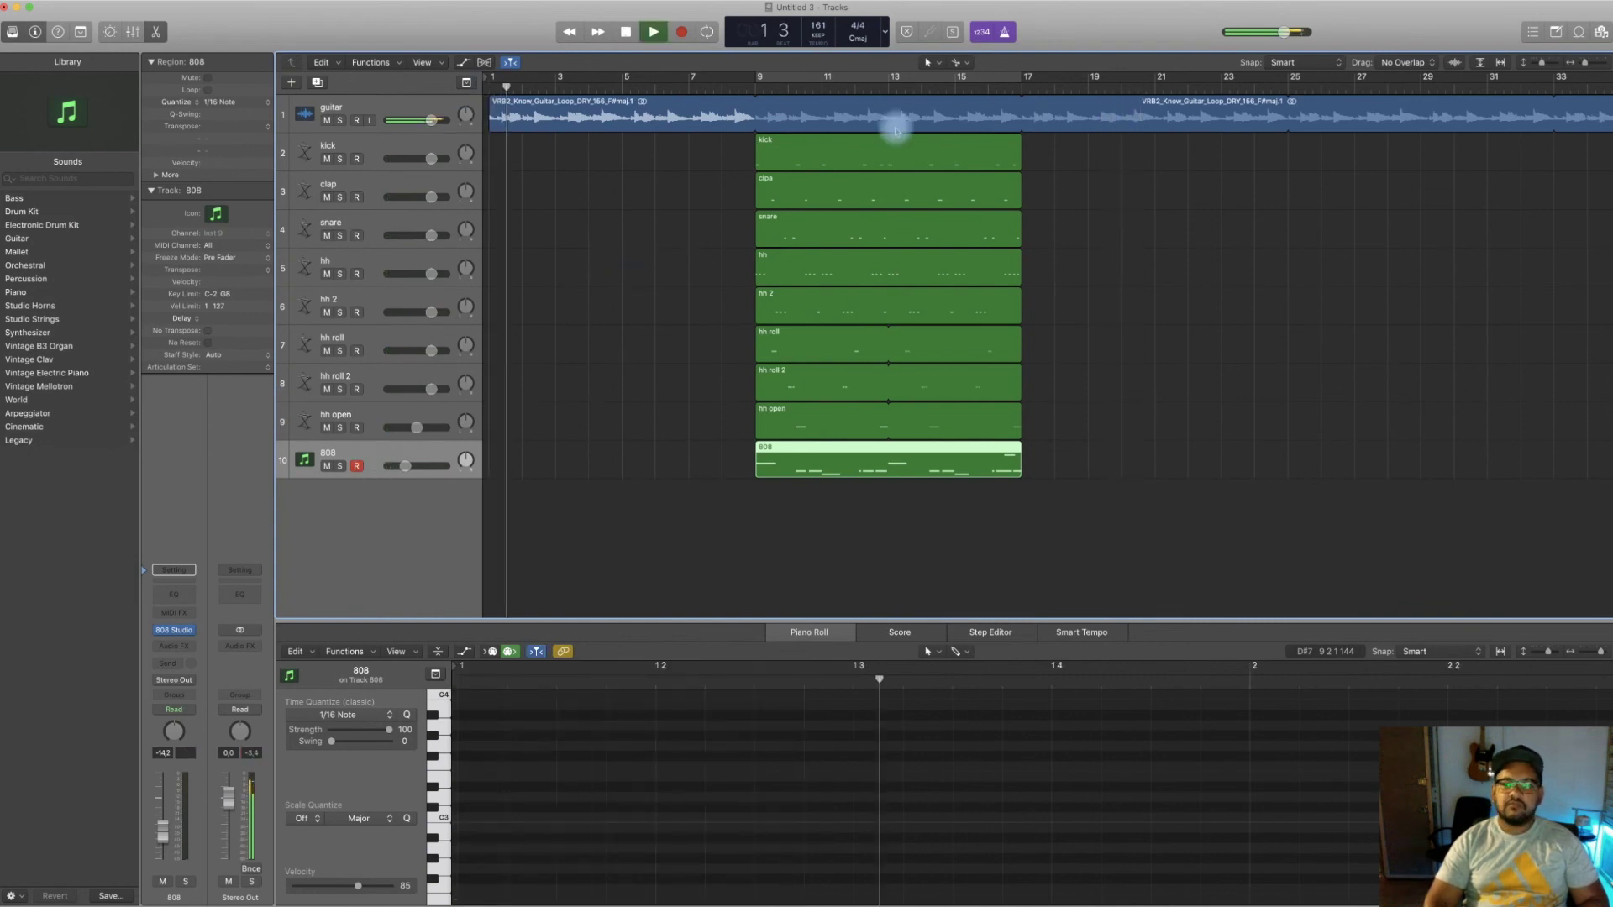
{"action": "left_click", "coordinate": [991, 210]}
{"action": "left_click_drag", "start_coordinate": [990, 210], "coordinate": [950, 449]}
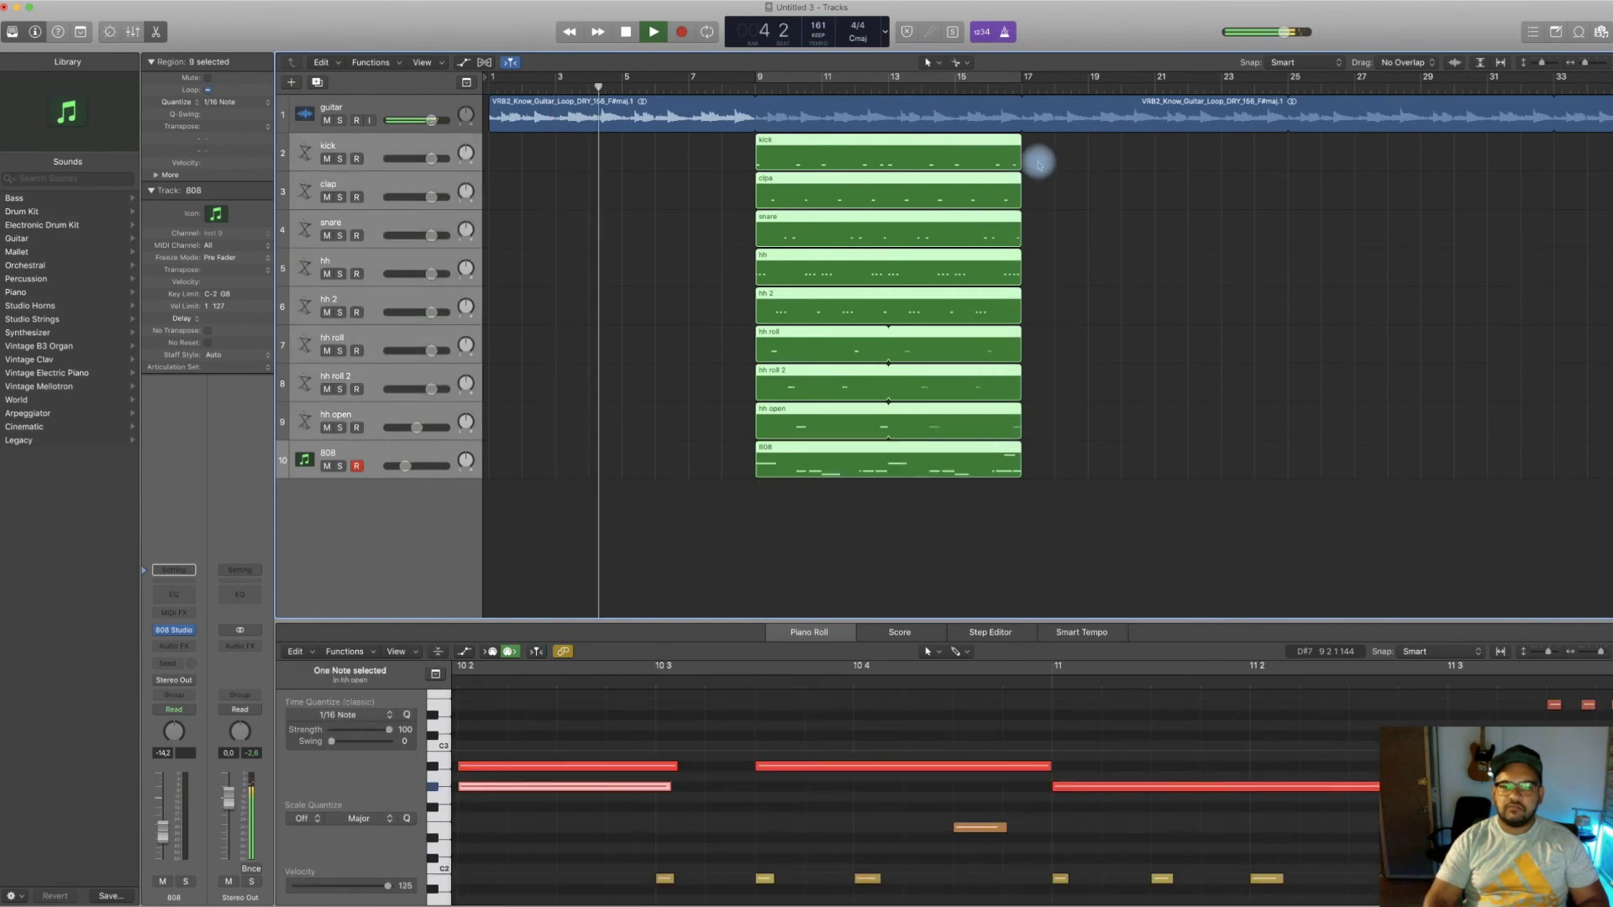
{"action": "left_click_drag", "start_coordinate": [1019, 142], "coordinate": [1360, 150]}
Add the guitar region to the selection and name all selected regions by their tracks
{"action": "left_click", "coordinate": [785, 115], "text": "shift"}
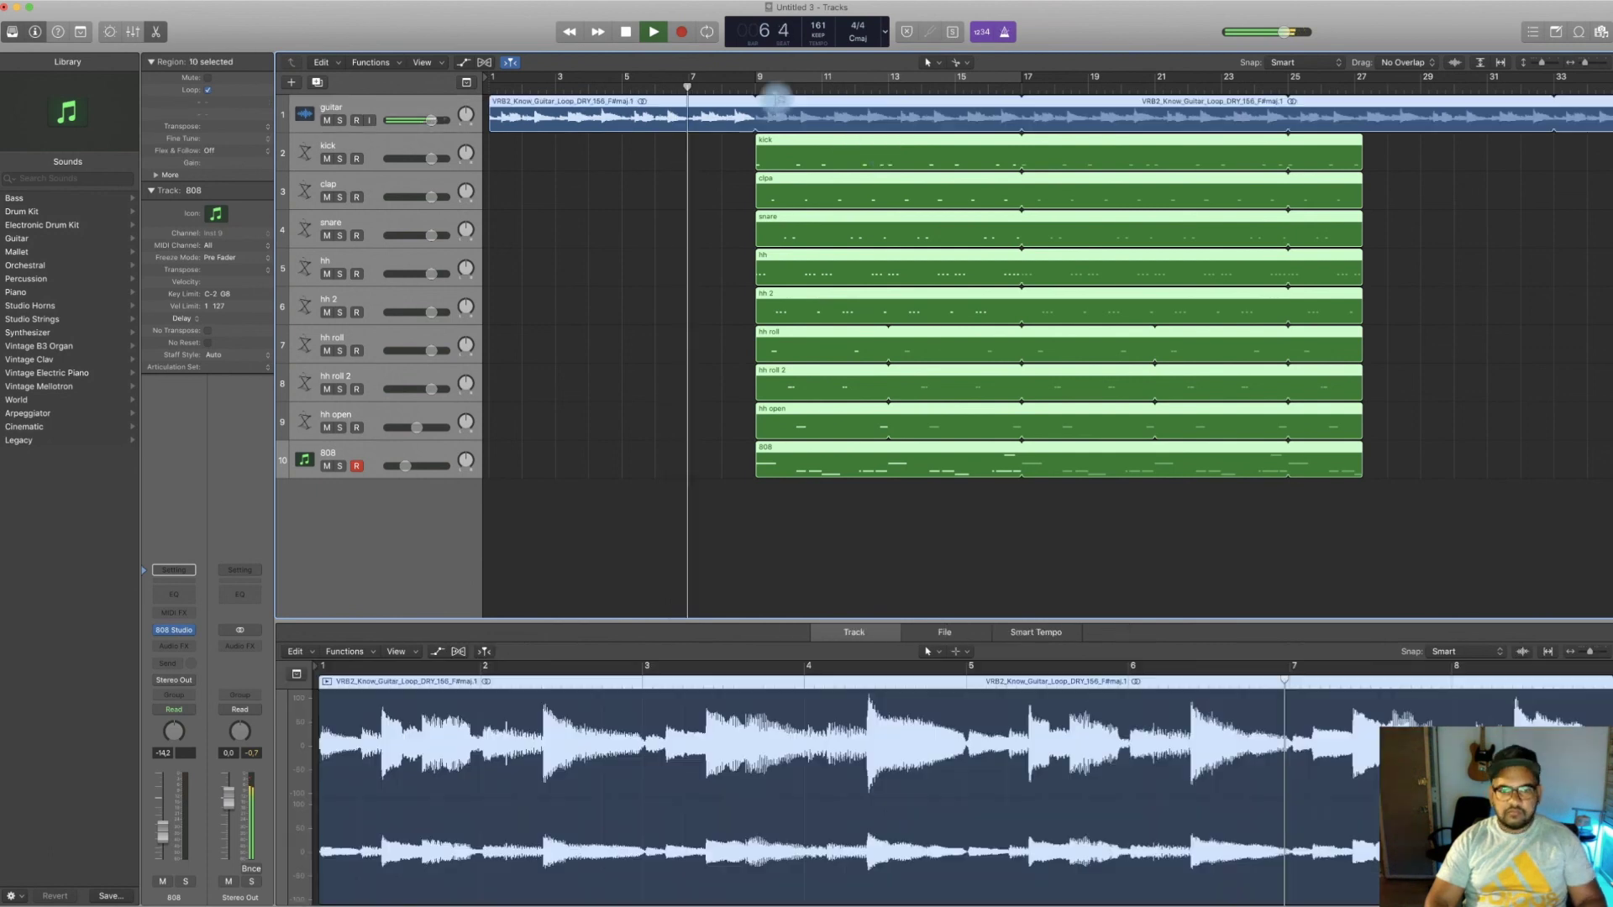
{"action": "right_click", "coordinate": [784, 118]}
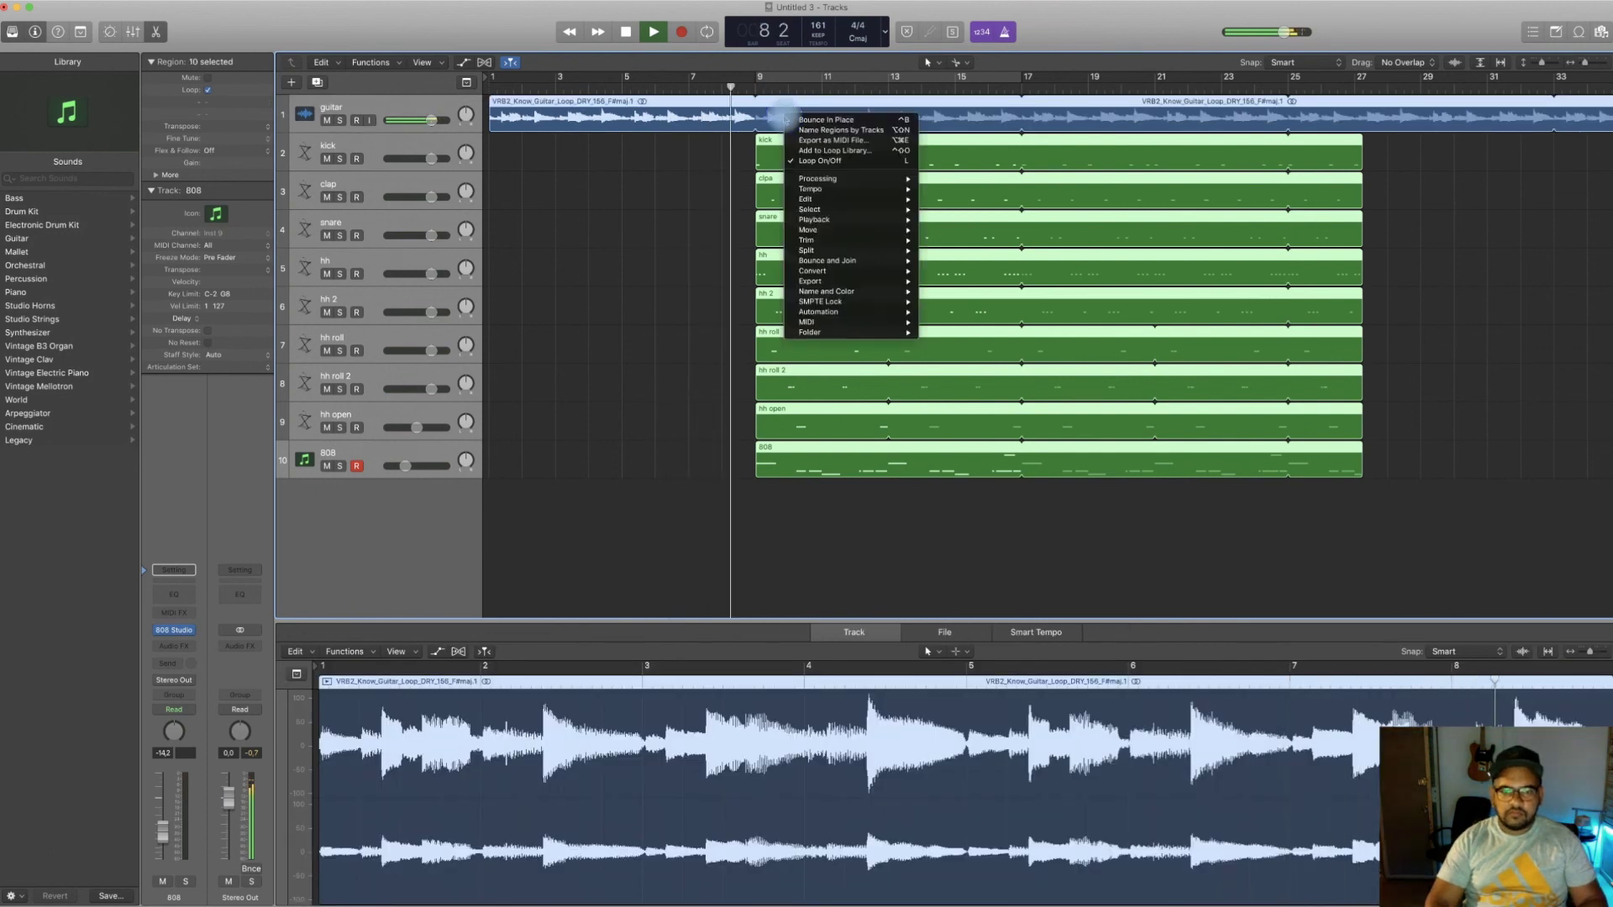
{"action": "left_click", "coordinate": [813, 130]}
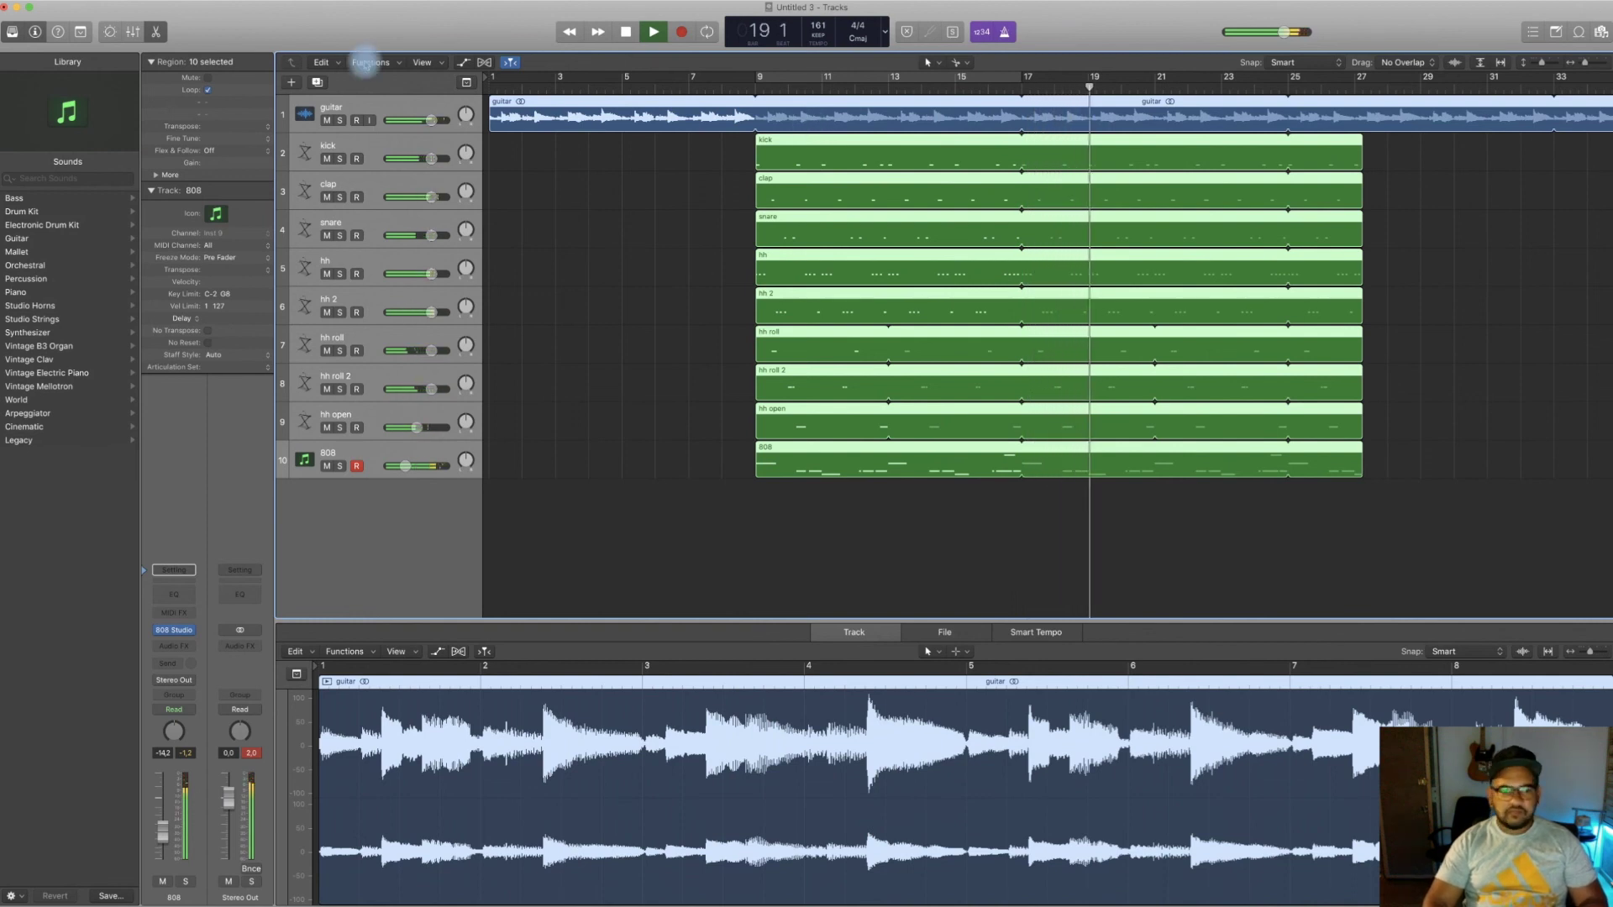
Lower the guitar track's volume to -4.7 dB
{"action": "left_click", "coordinate": [431, 120]}
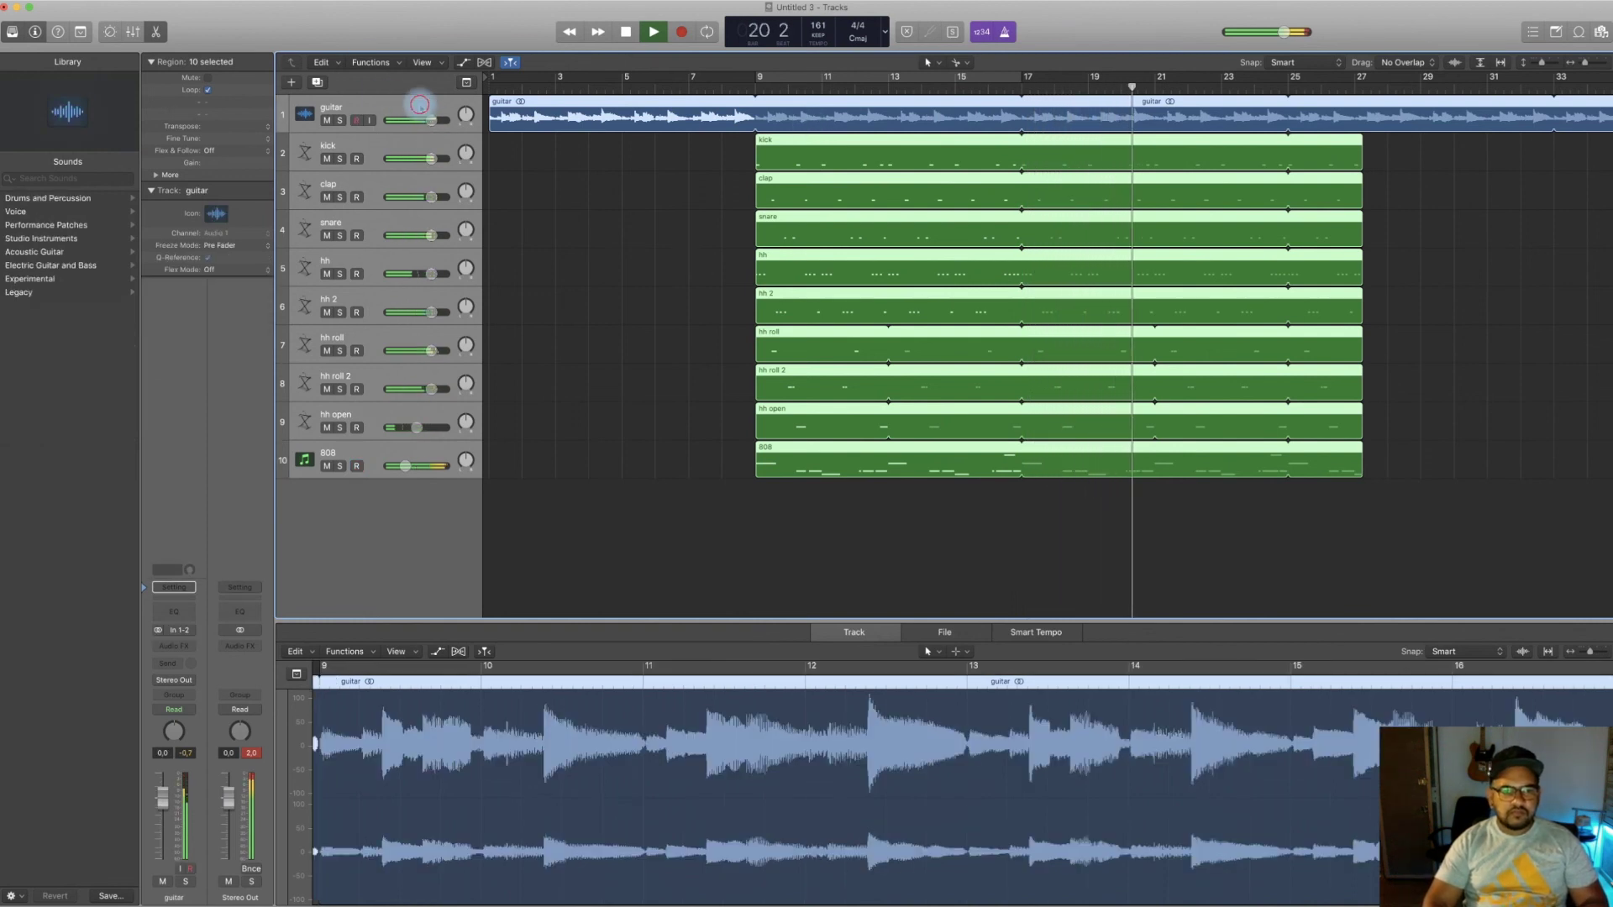
{"action": "left_click", "coordinate": [438, 120]}
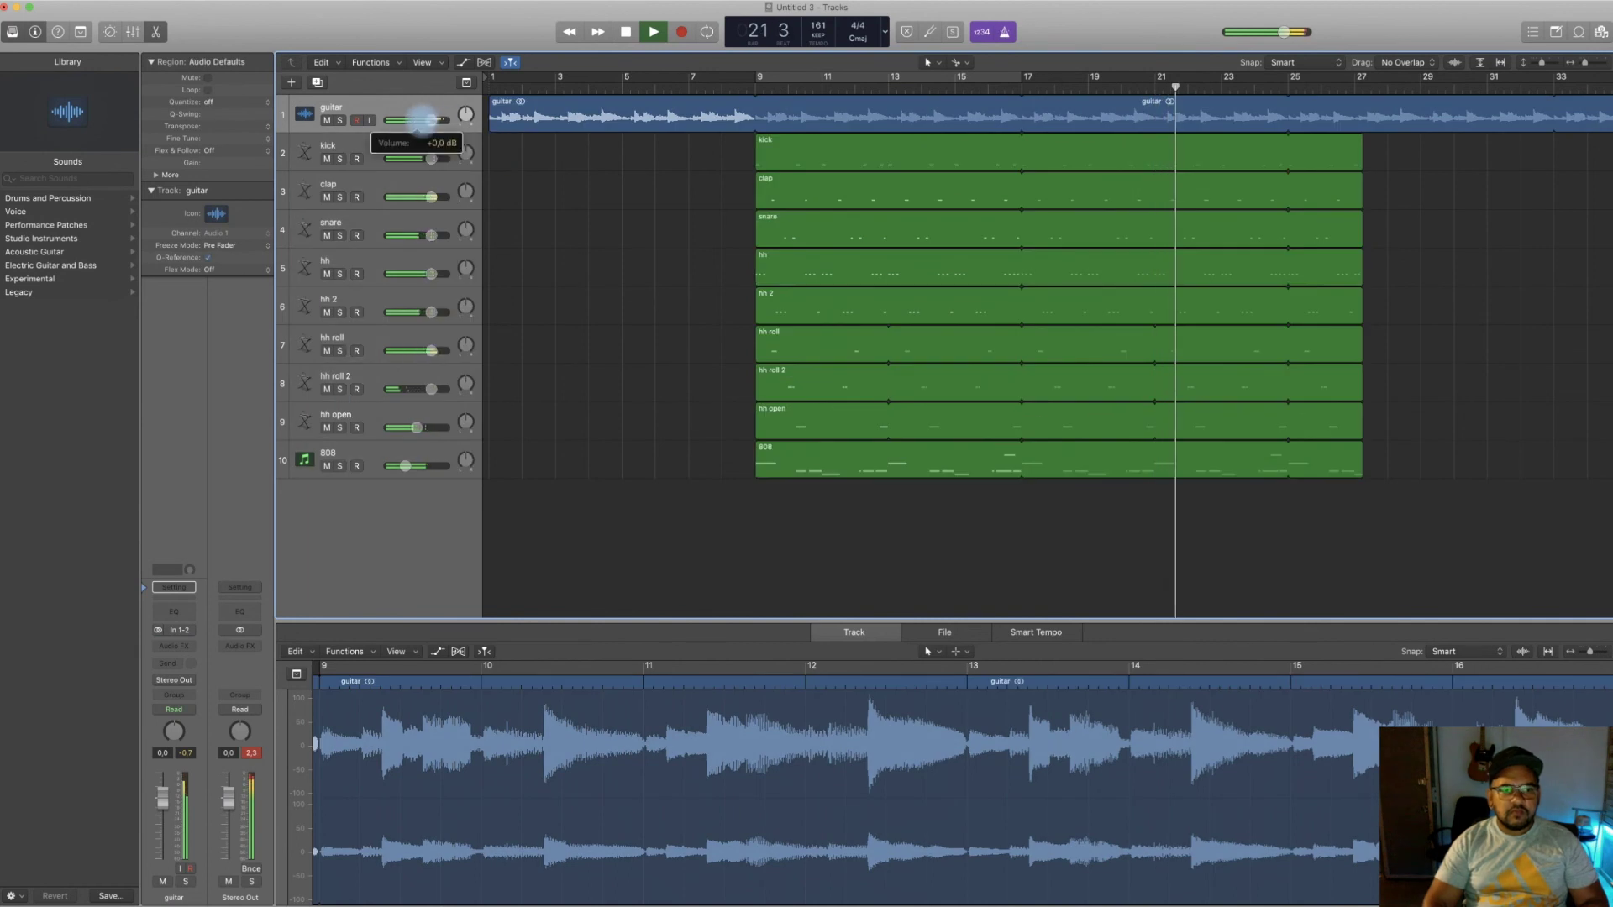
{"action": "left_click_drag", "start_coordinate": [400, 119], "coordinate": [404, 119]}
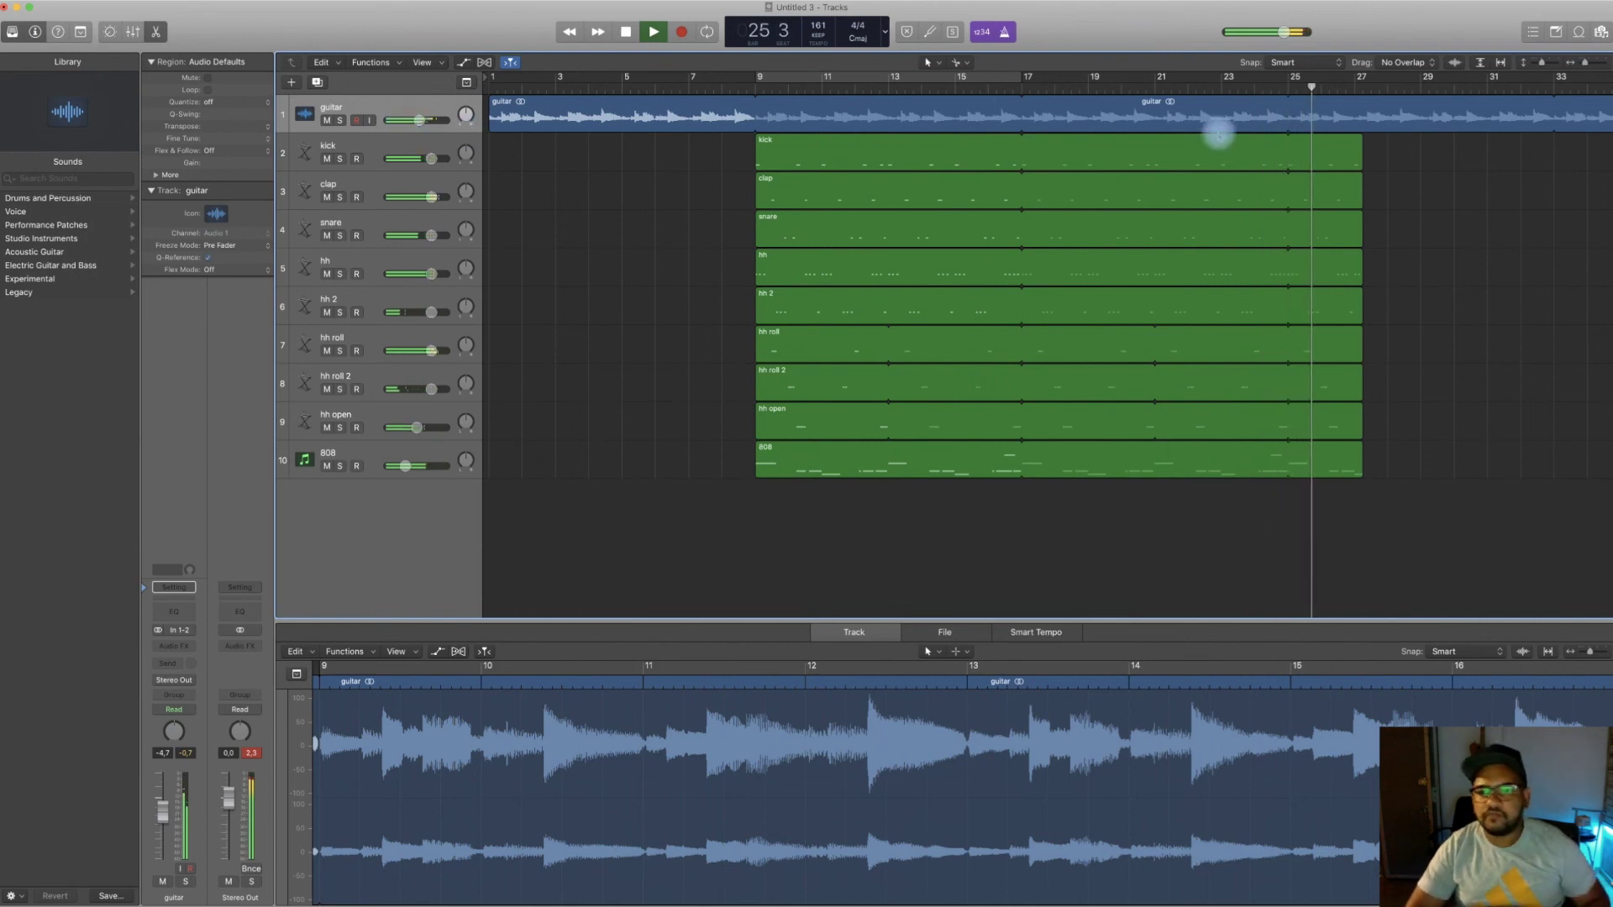
Shorten the drum and 808 loops to end at bar 25 and copy all nine regions to bar 29
{"action": "left_click_drag", "start_coordinate": [1367, 168], "coordinate": [1325, 470]}
{"action": "left_click_drag", "start_coordinate": [1361, 157], "coordinate": [1287, 160]}
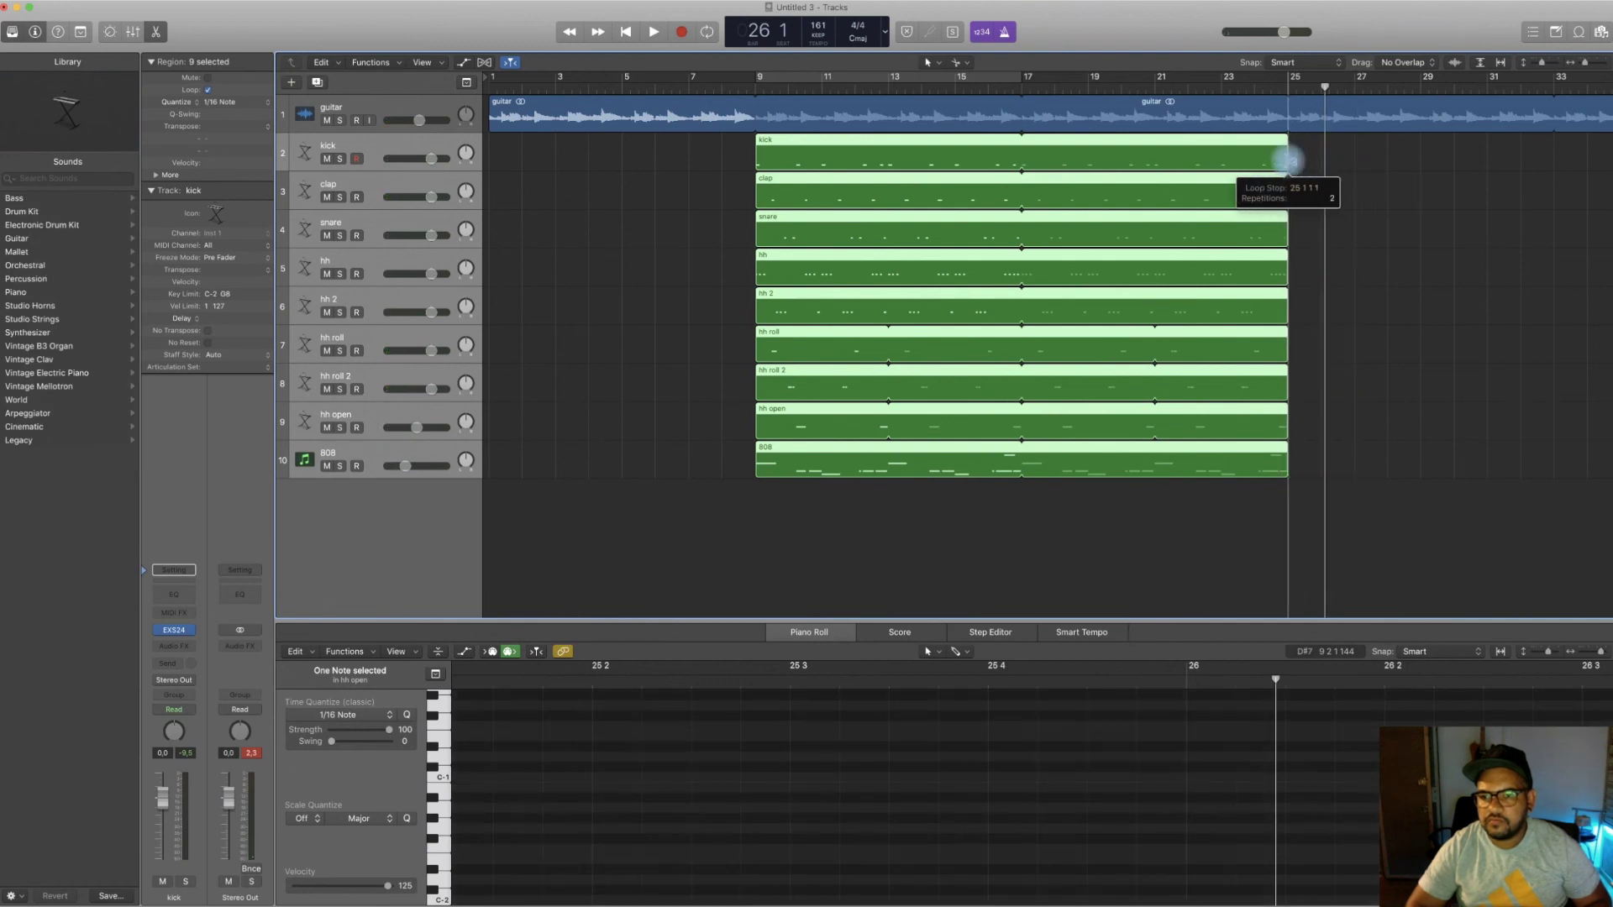
{"action": "left_click_drag", "start_coordinate": [1585, 64], "coordinate": [1575, 64]}
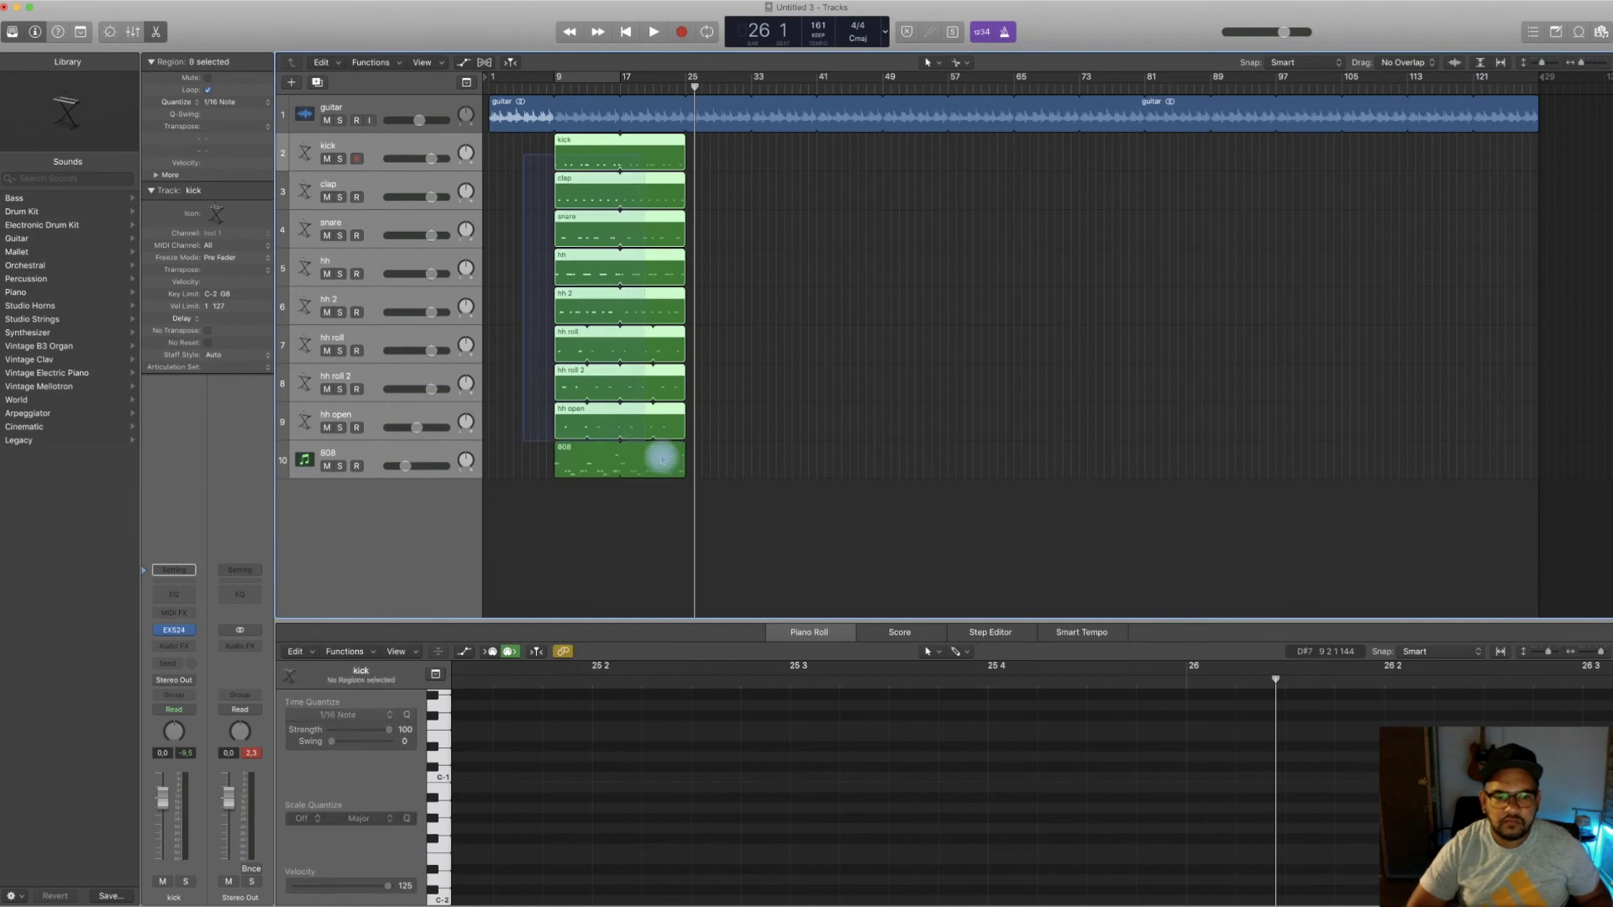
{"action": "left_click", "coordinate": [597, 153]}
{"action": "left_click_drag", "start_coordinate": [583, 141], "coordinate": [748, 155]}
{"action": "key", "text": "space"}
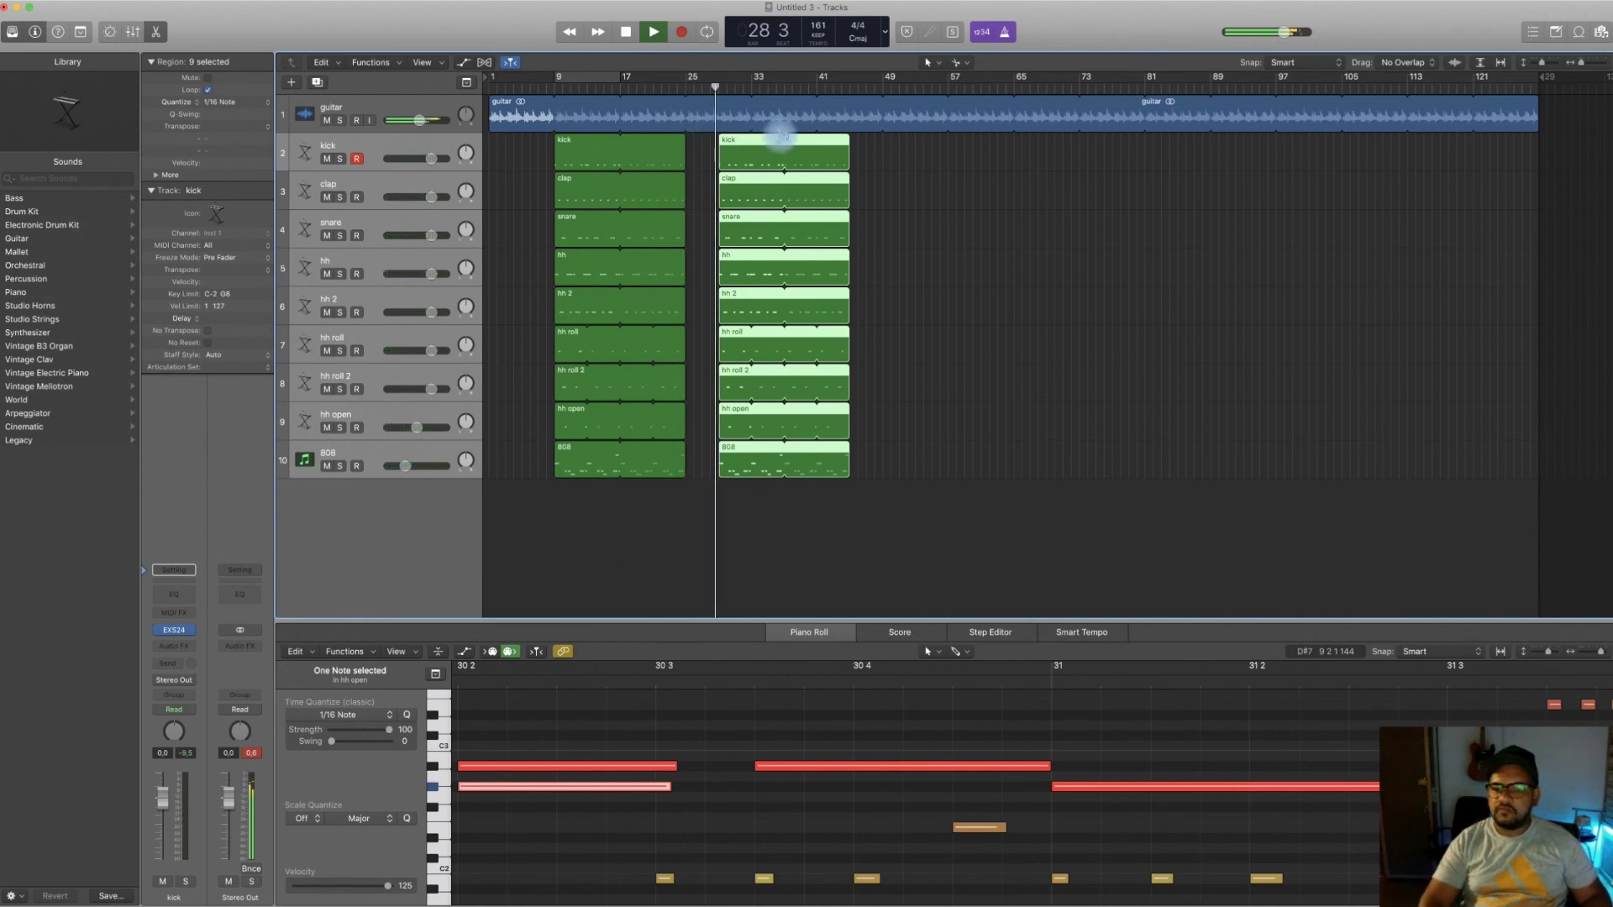
Copy the nine drum and 808 regions from bar 29 to bar 45 and end the copies' loops at about bar 57
{"action": "left_click_drag", "start_coordinate": [735, 138], "coordinate": [866, 147]}
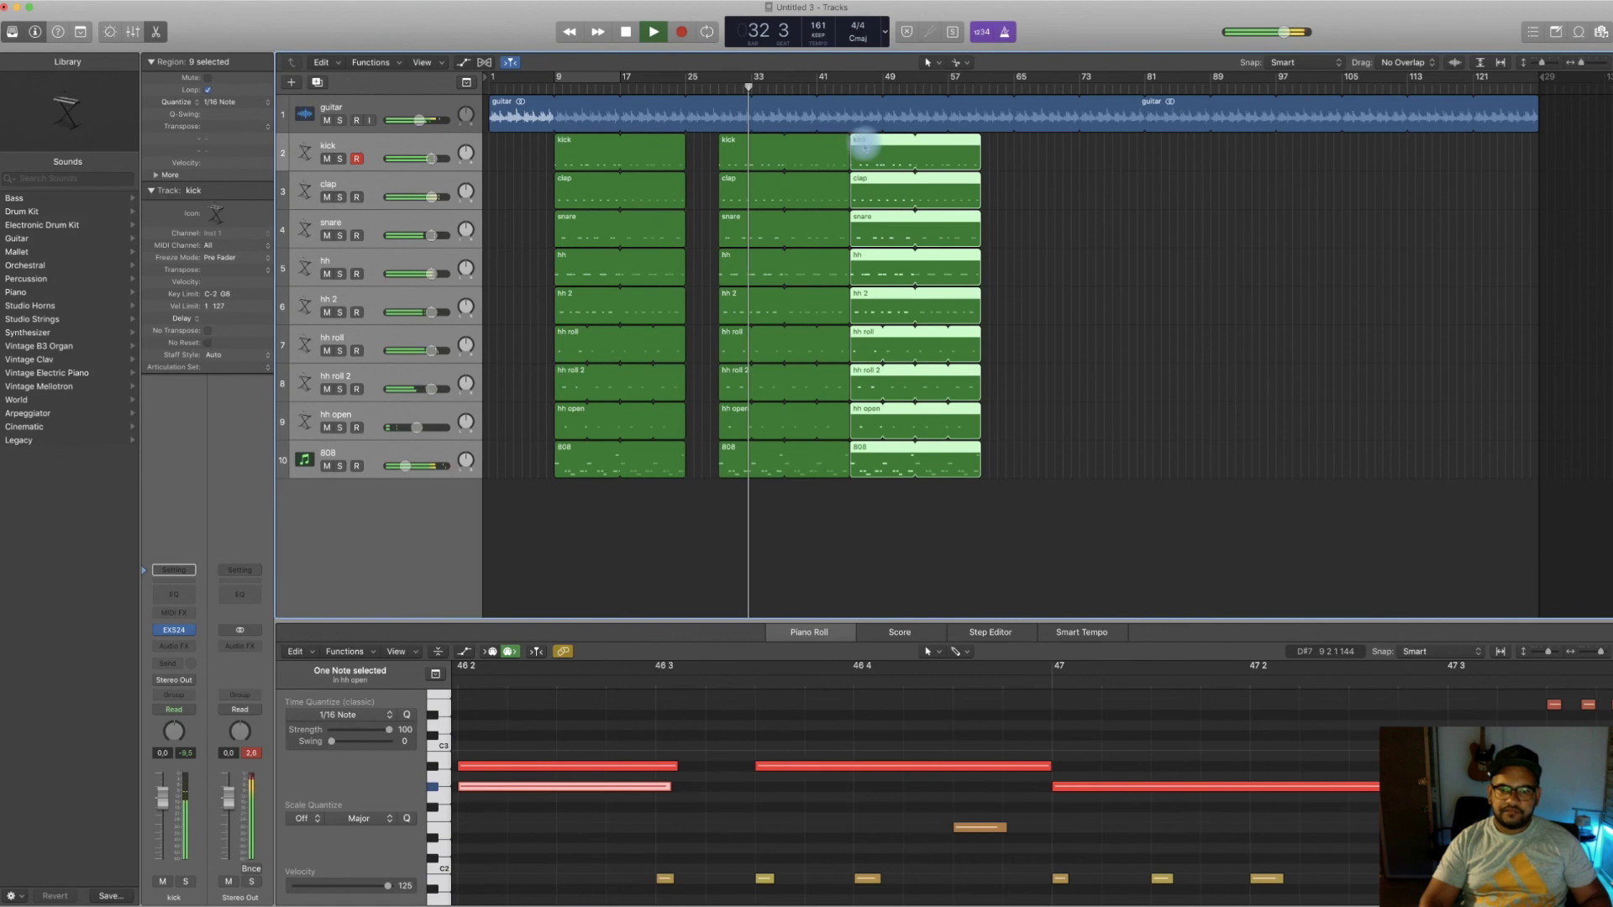
{"action": "left_click_drag", "start_coordinate": [980, 143], "coordinate": [1088, 155]}
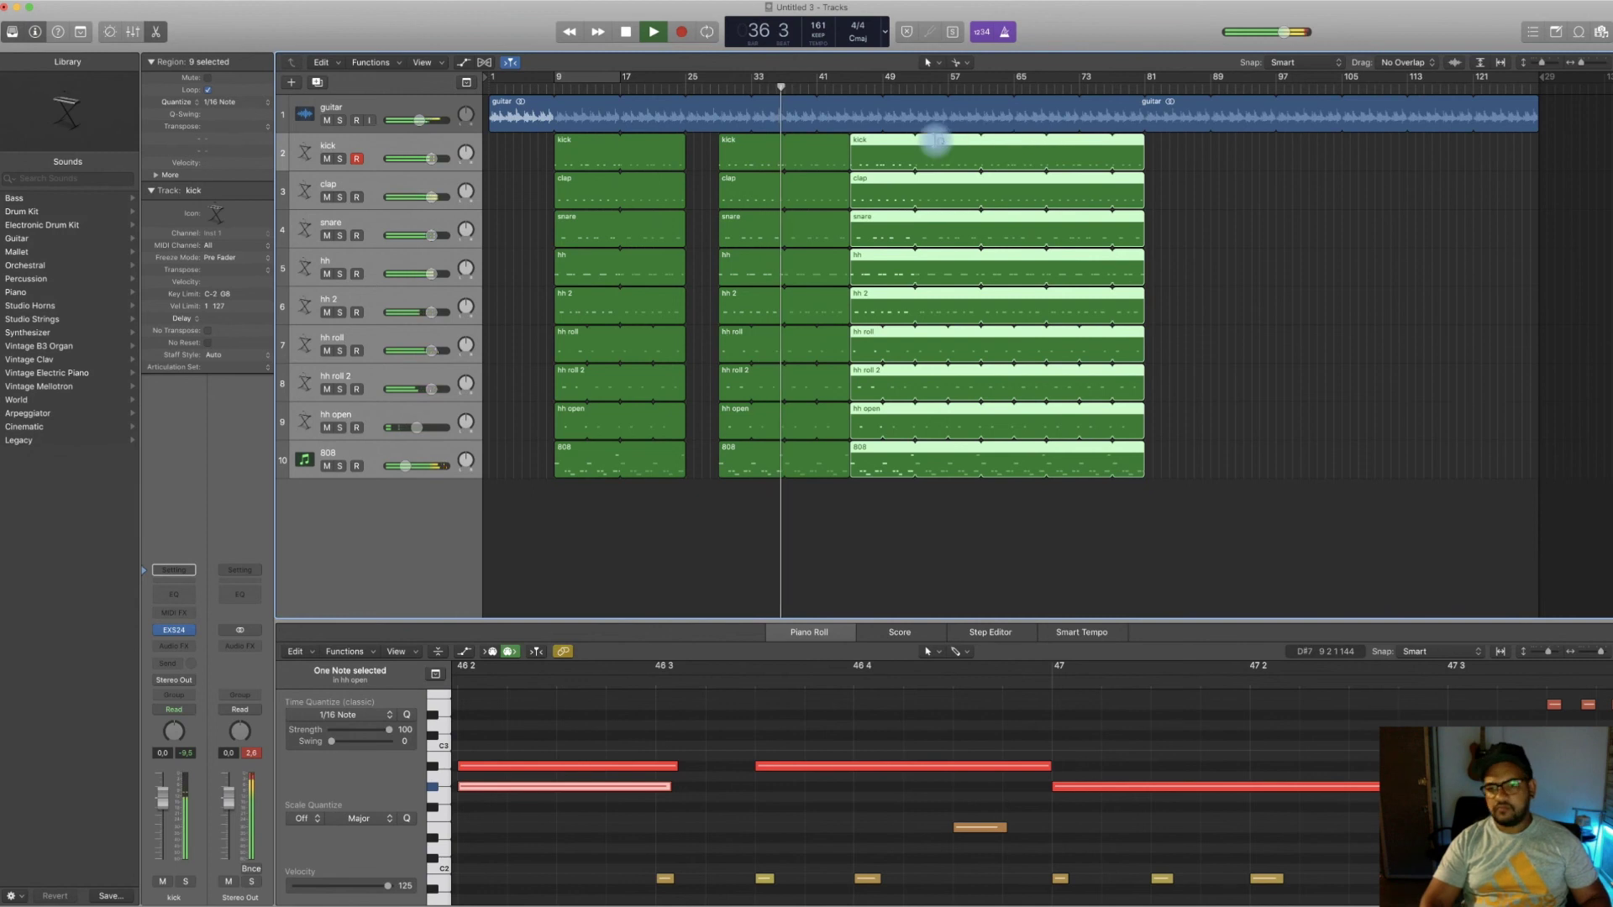
{"action": "left_click_drag", "start_coordinate": [1544, 66], "coordinate": [1542, 69]}
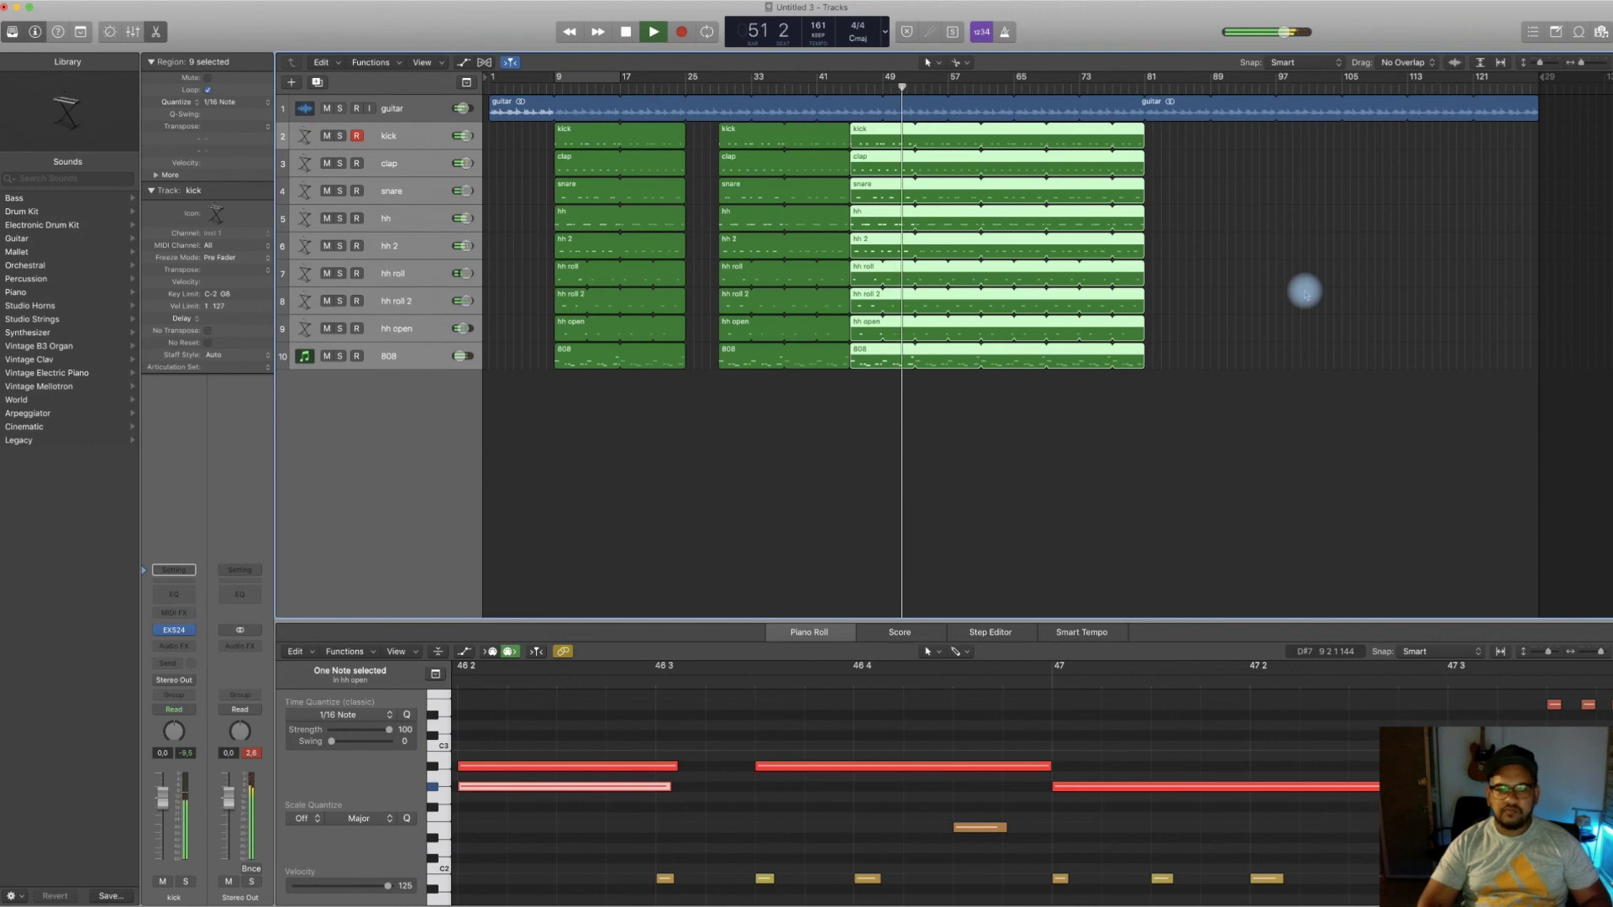
{"action": "left_click_drag", "start_coordinate": [1140, 135], "coordinate": [941, 152]}
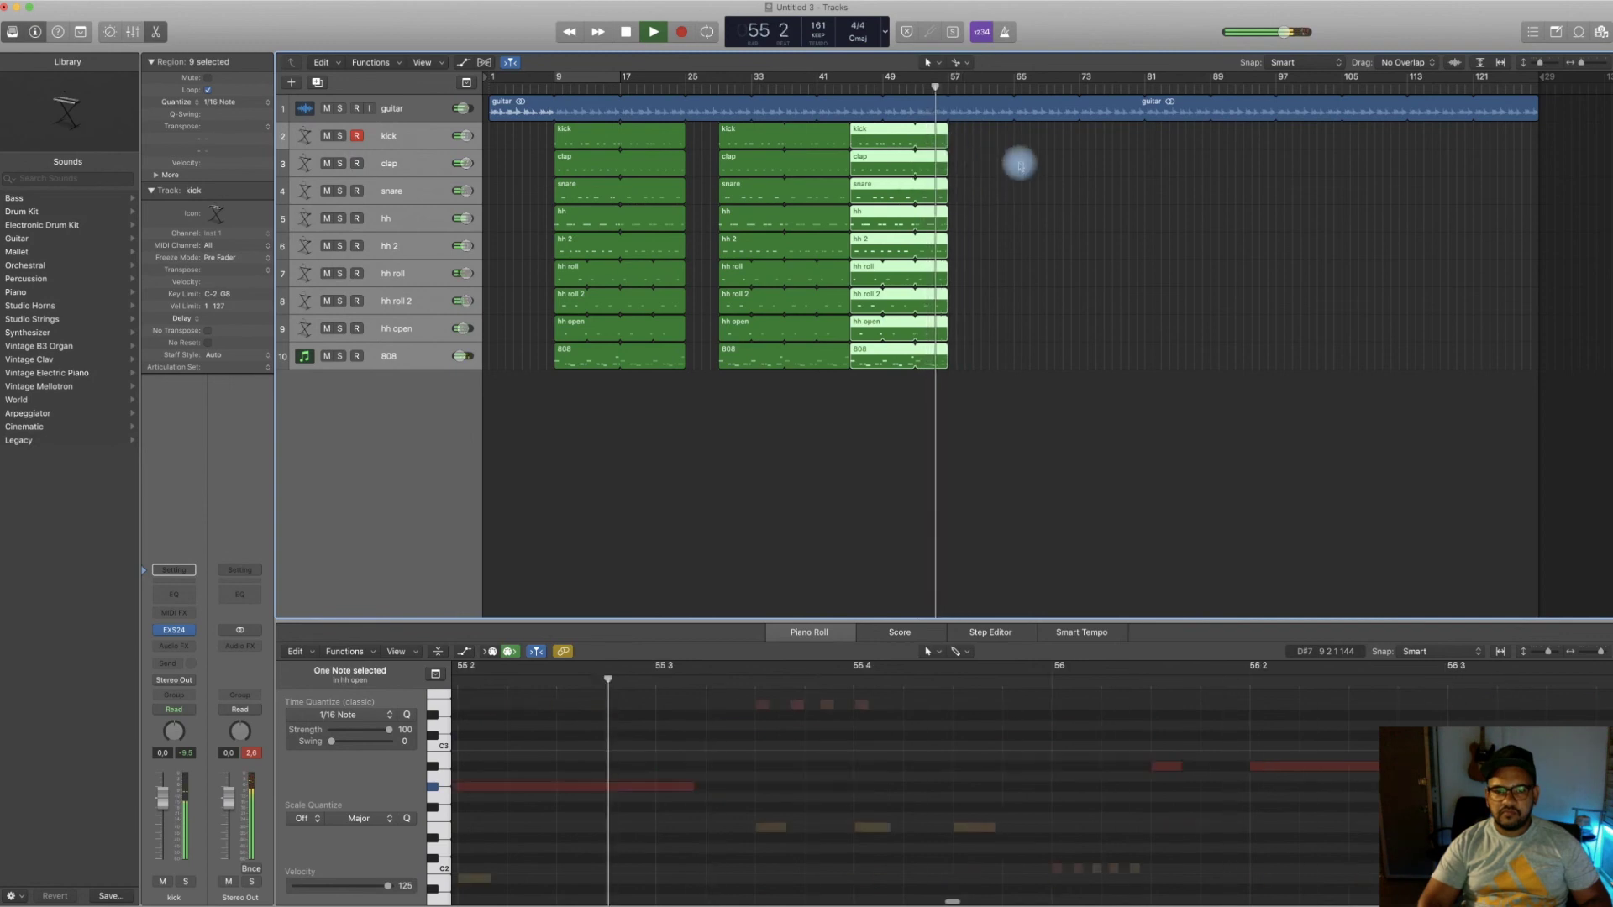